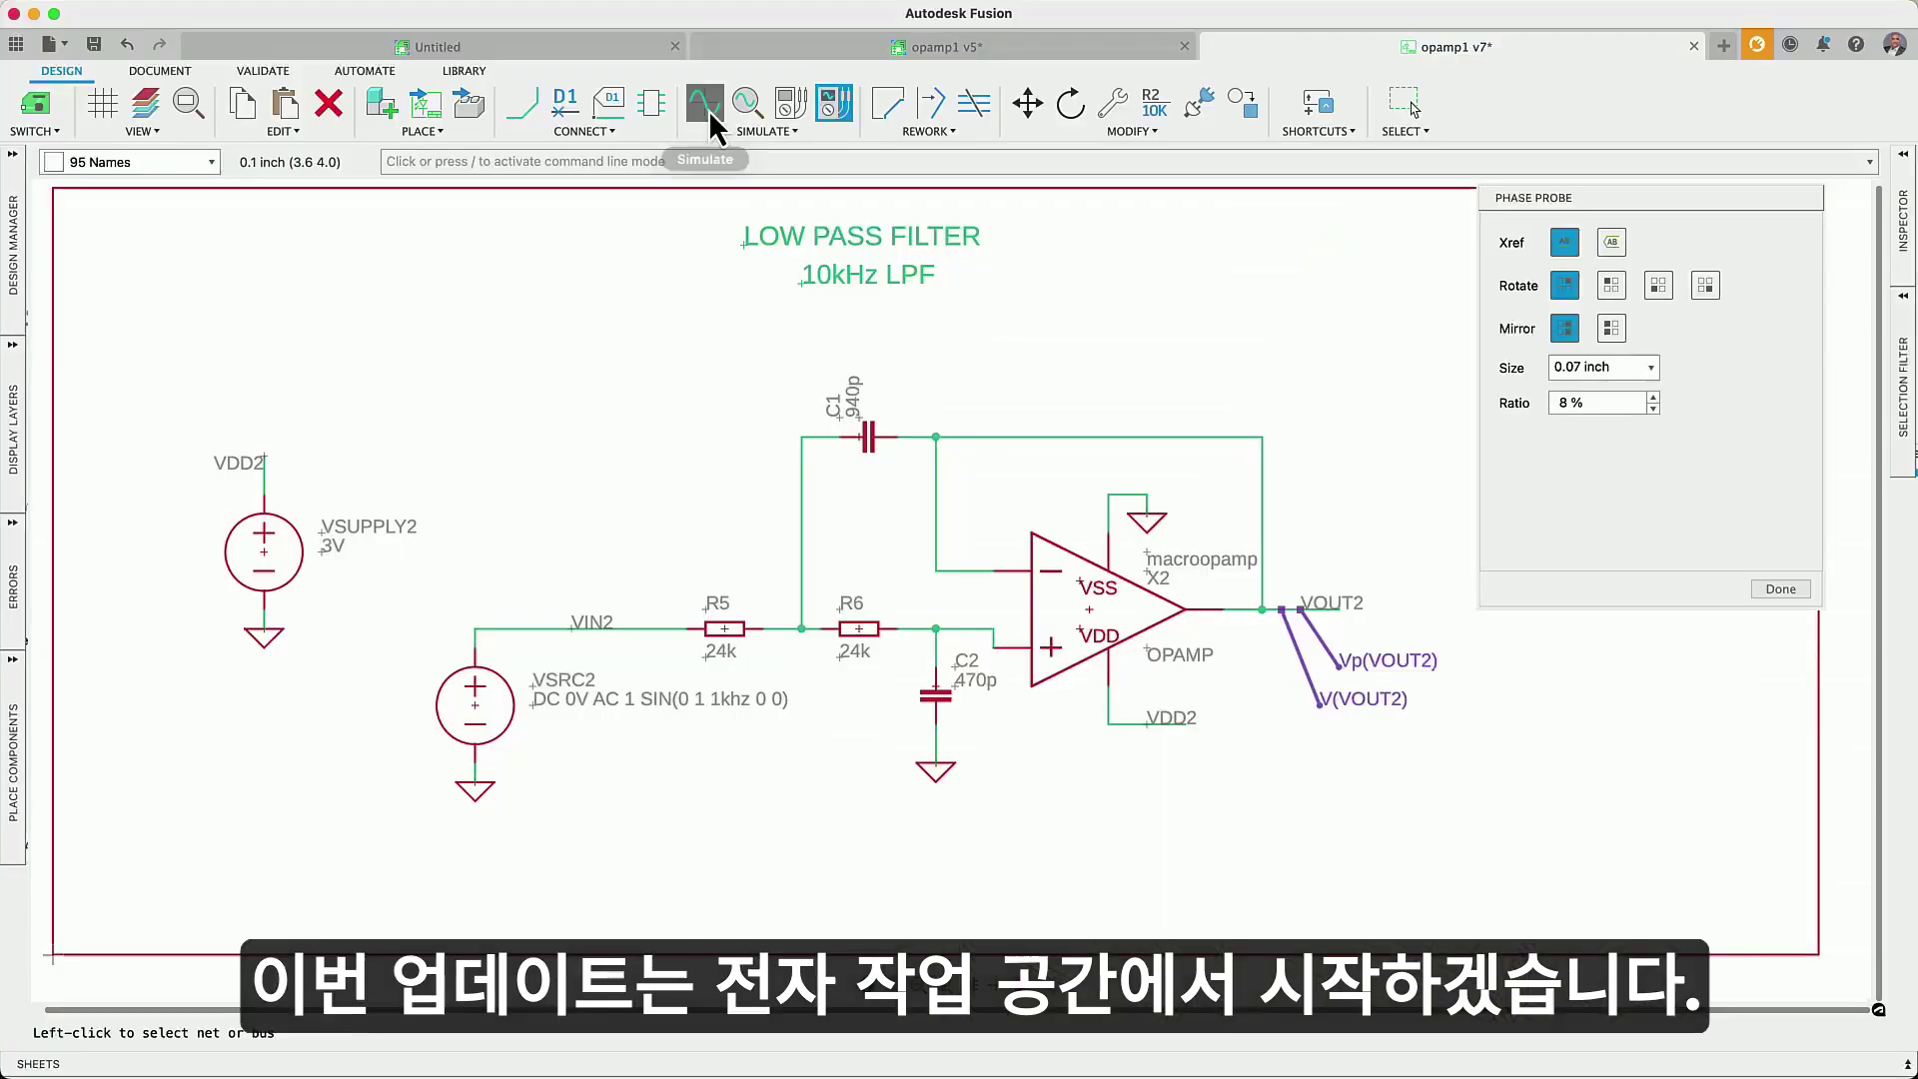
- Open the AU MacroPad v2 schematic beside the AU MacroPad v5 PCB layout
click(709, 110)
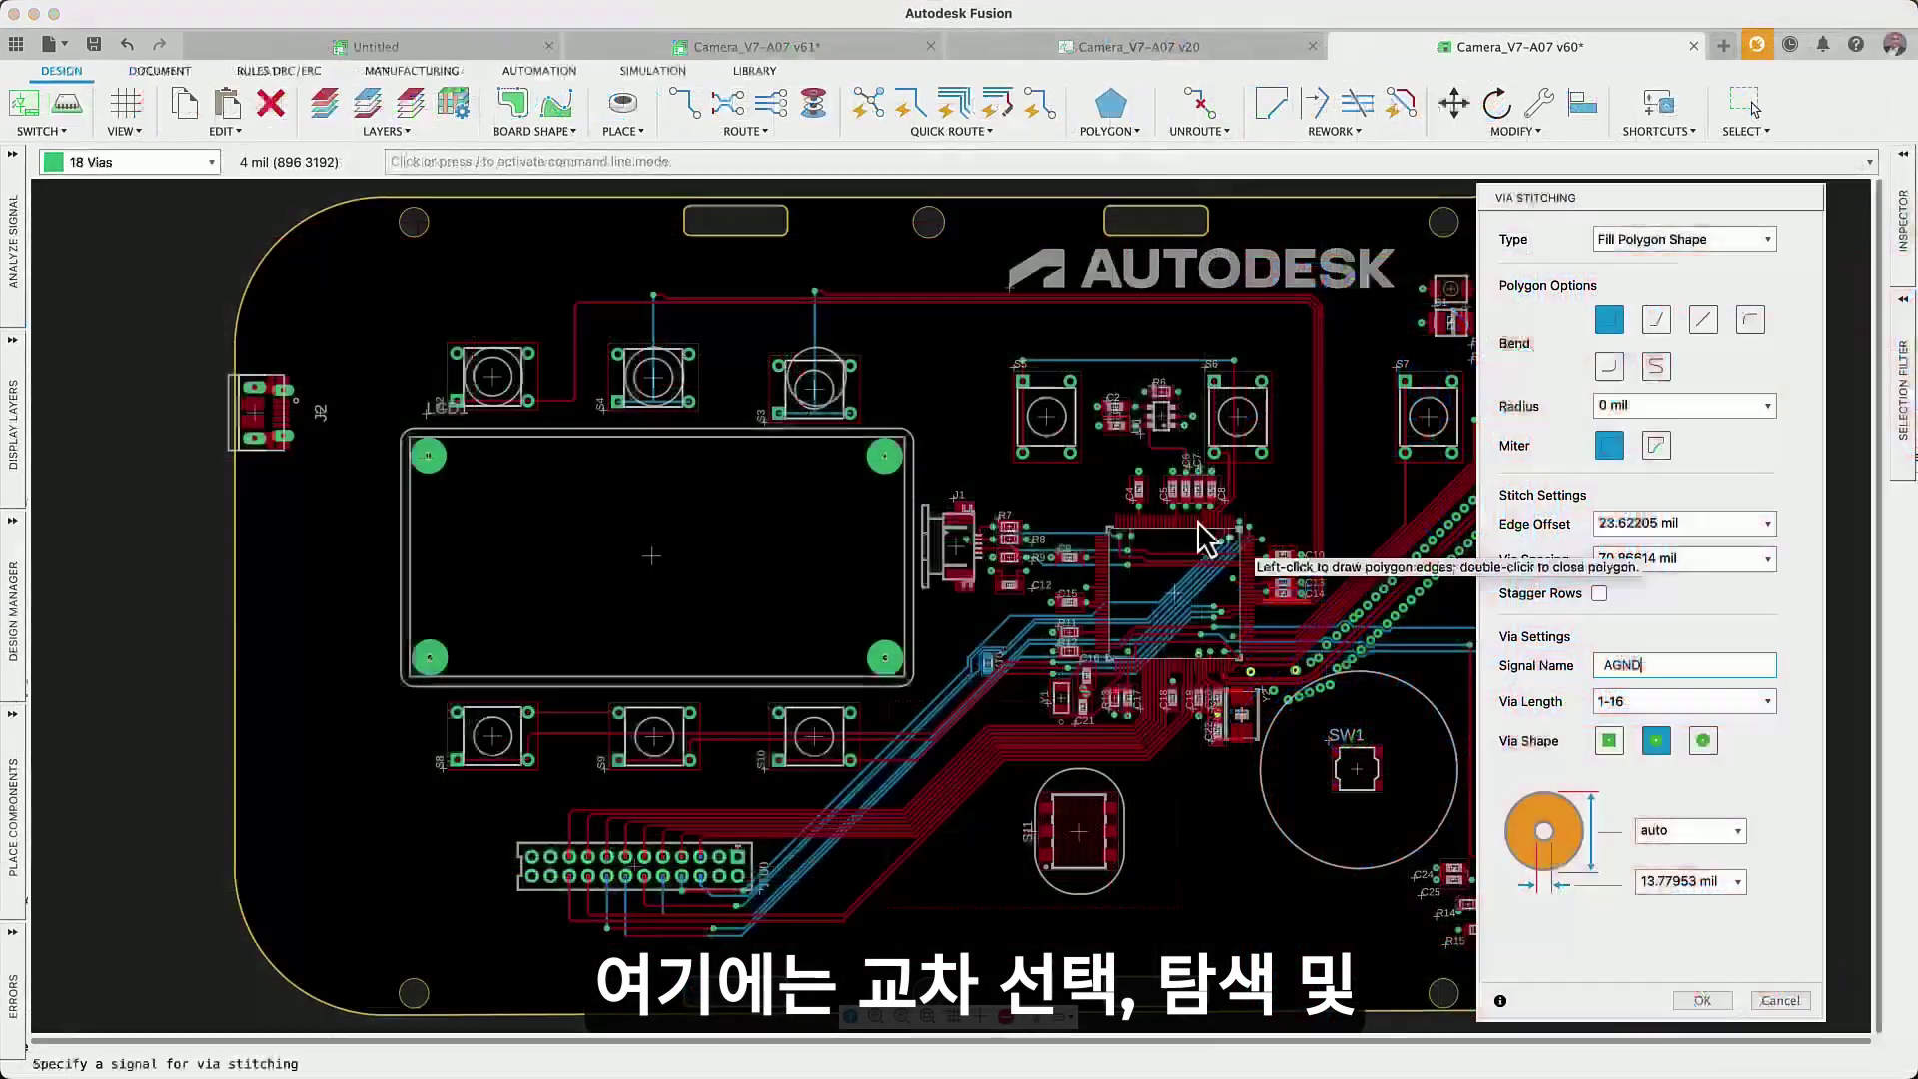
- Draw a four-corner polygon on the board and fill it with AGND stitching vias
click(354, 270)
click(937, 270)
click(937, 934)
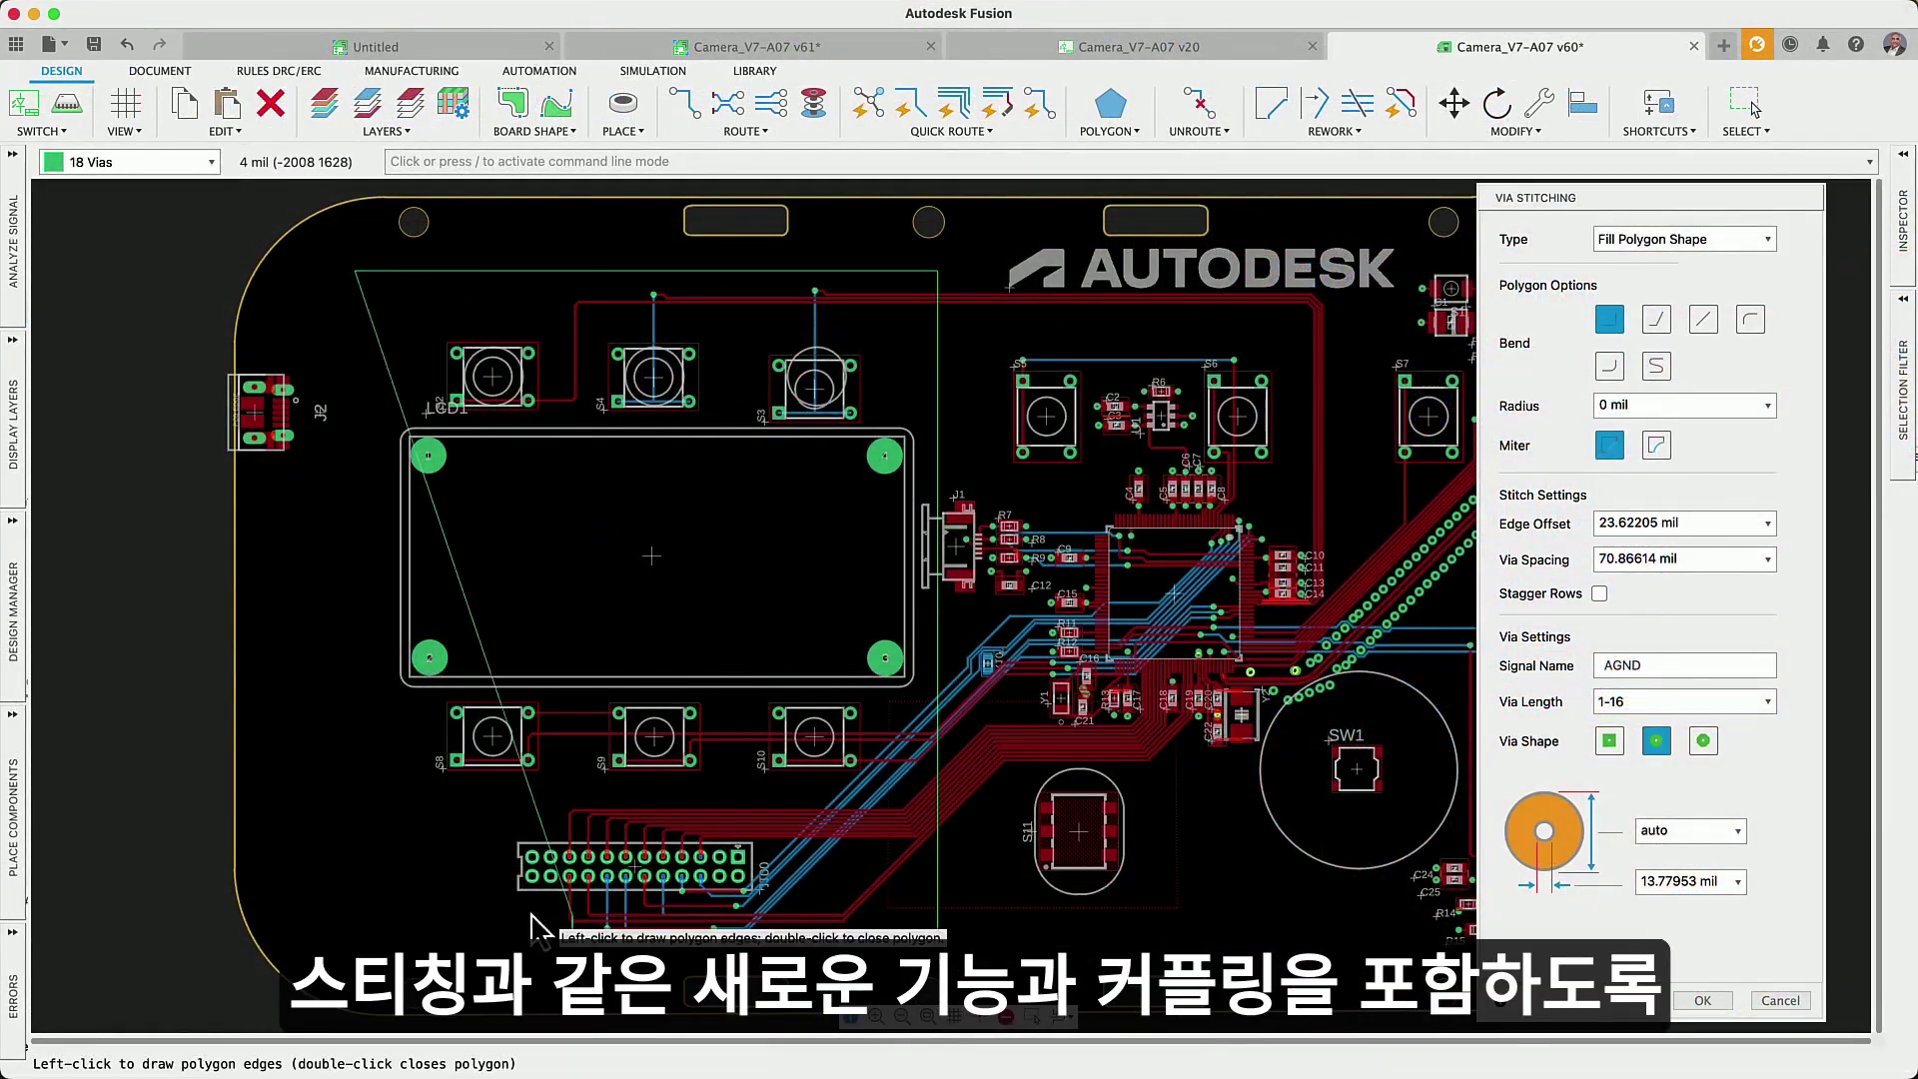
double_click(342, 934)
click(1702, 1000)
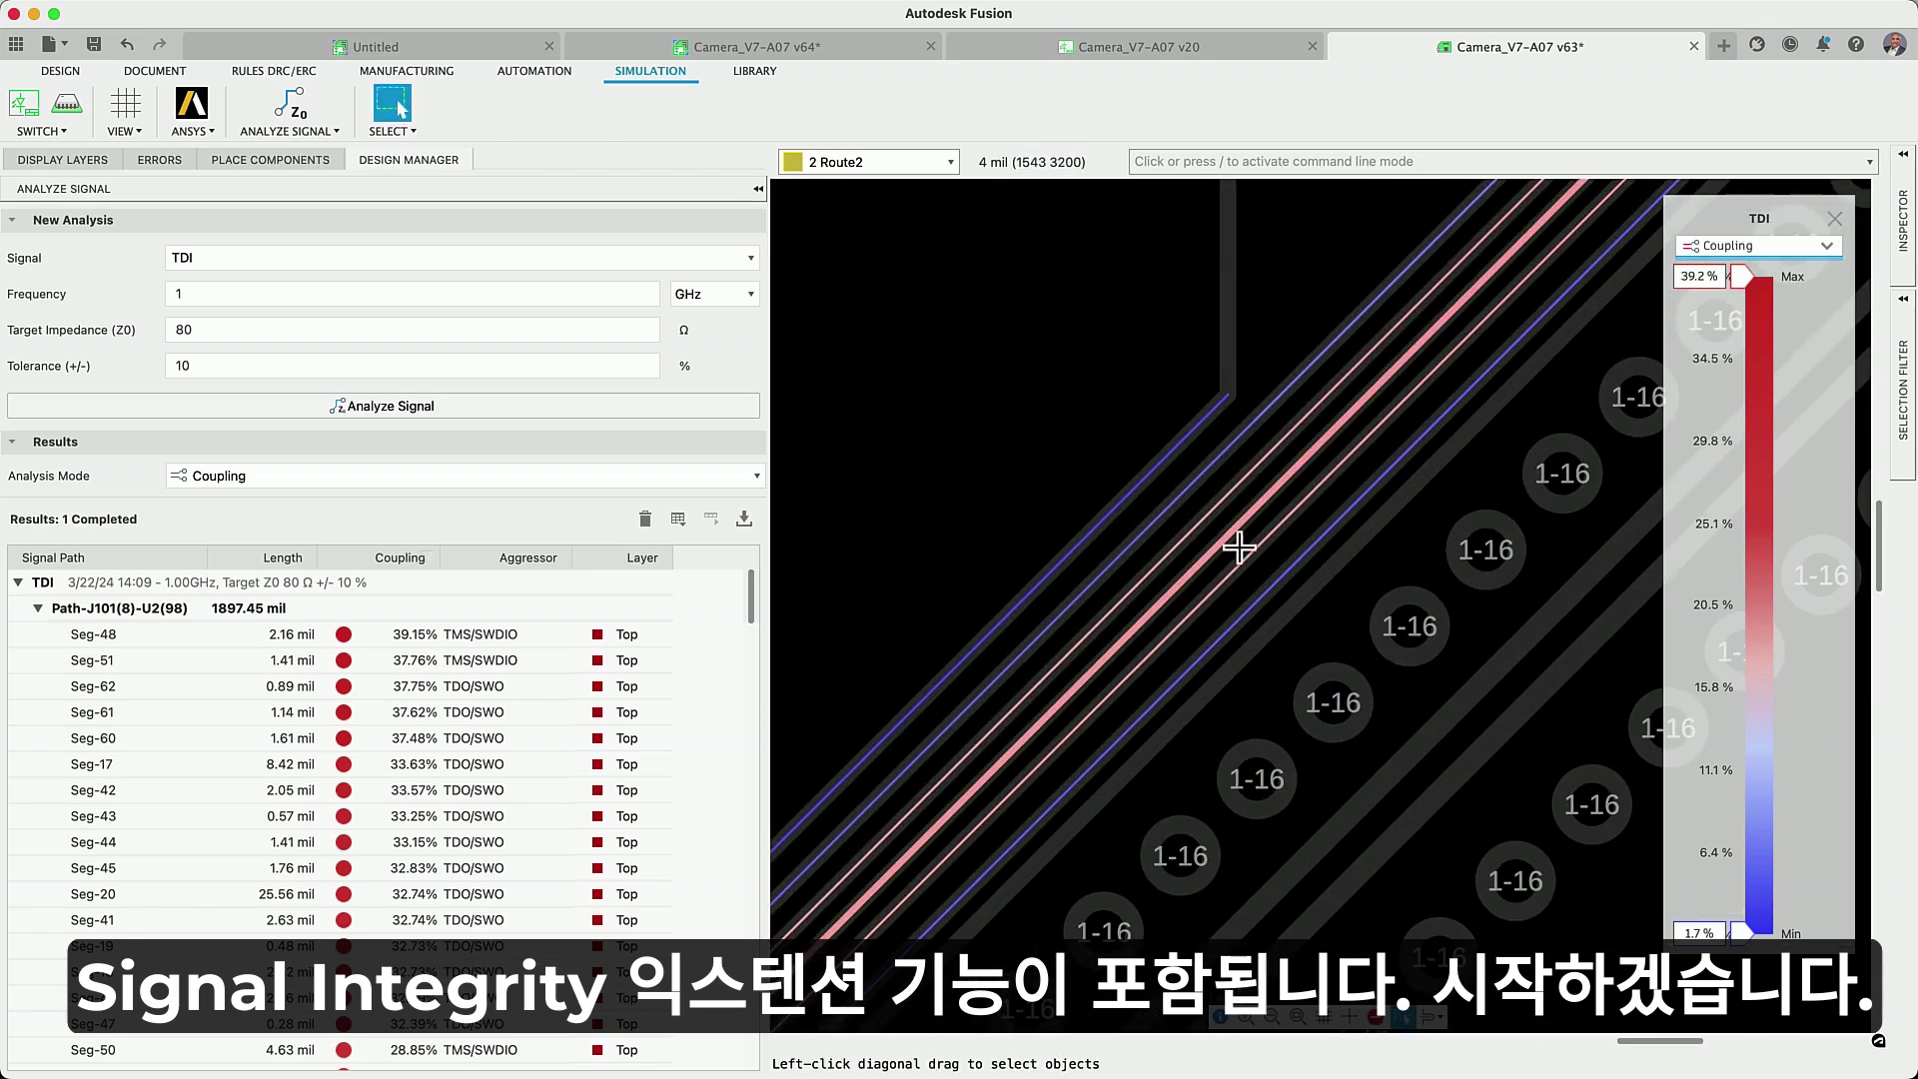
- Inspect Seg-31's coupling to TCK/SWCLK in the TDI analysis results
click(1228, 538)
click(1141, 537)
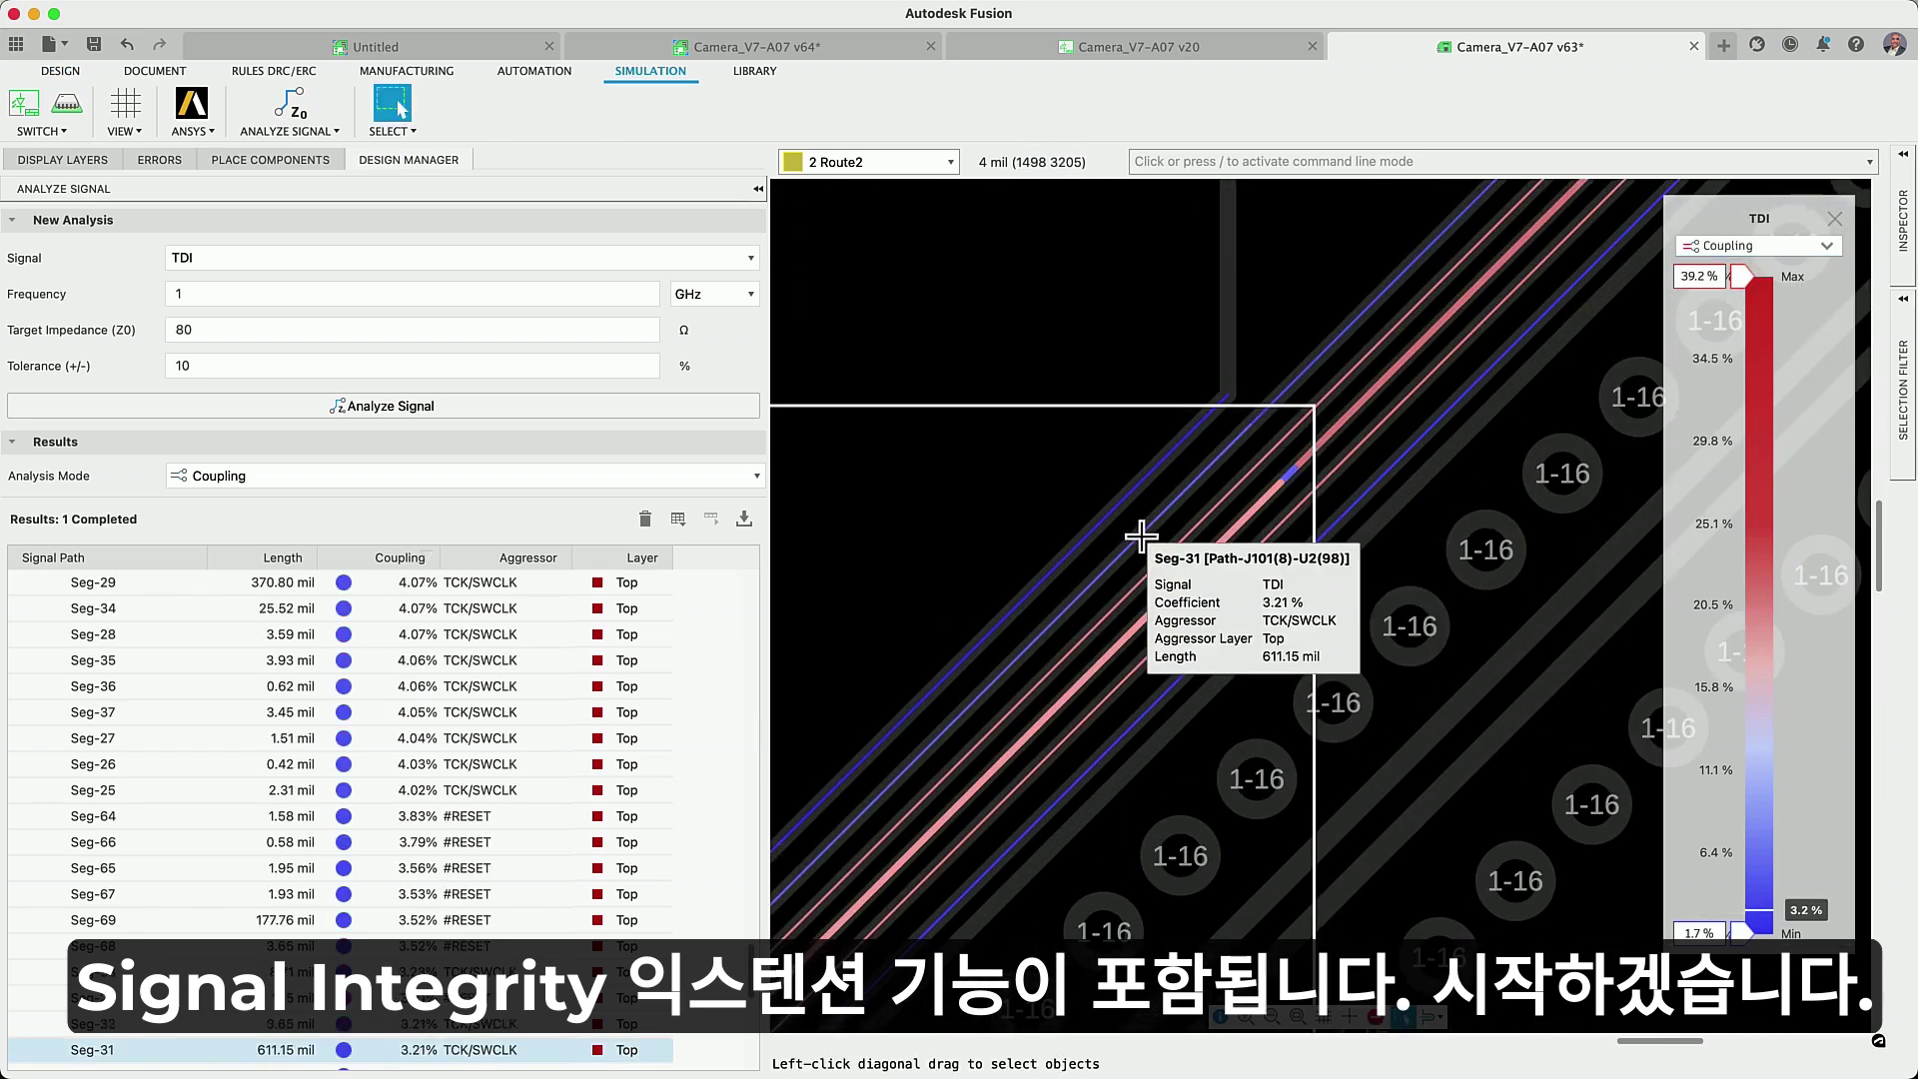
scroll(1135, 570, down, 3)
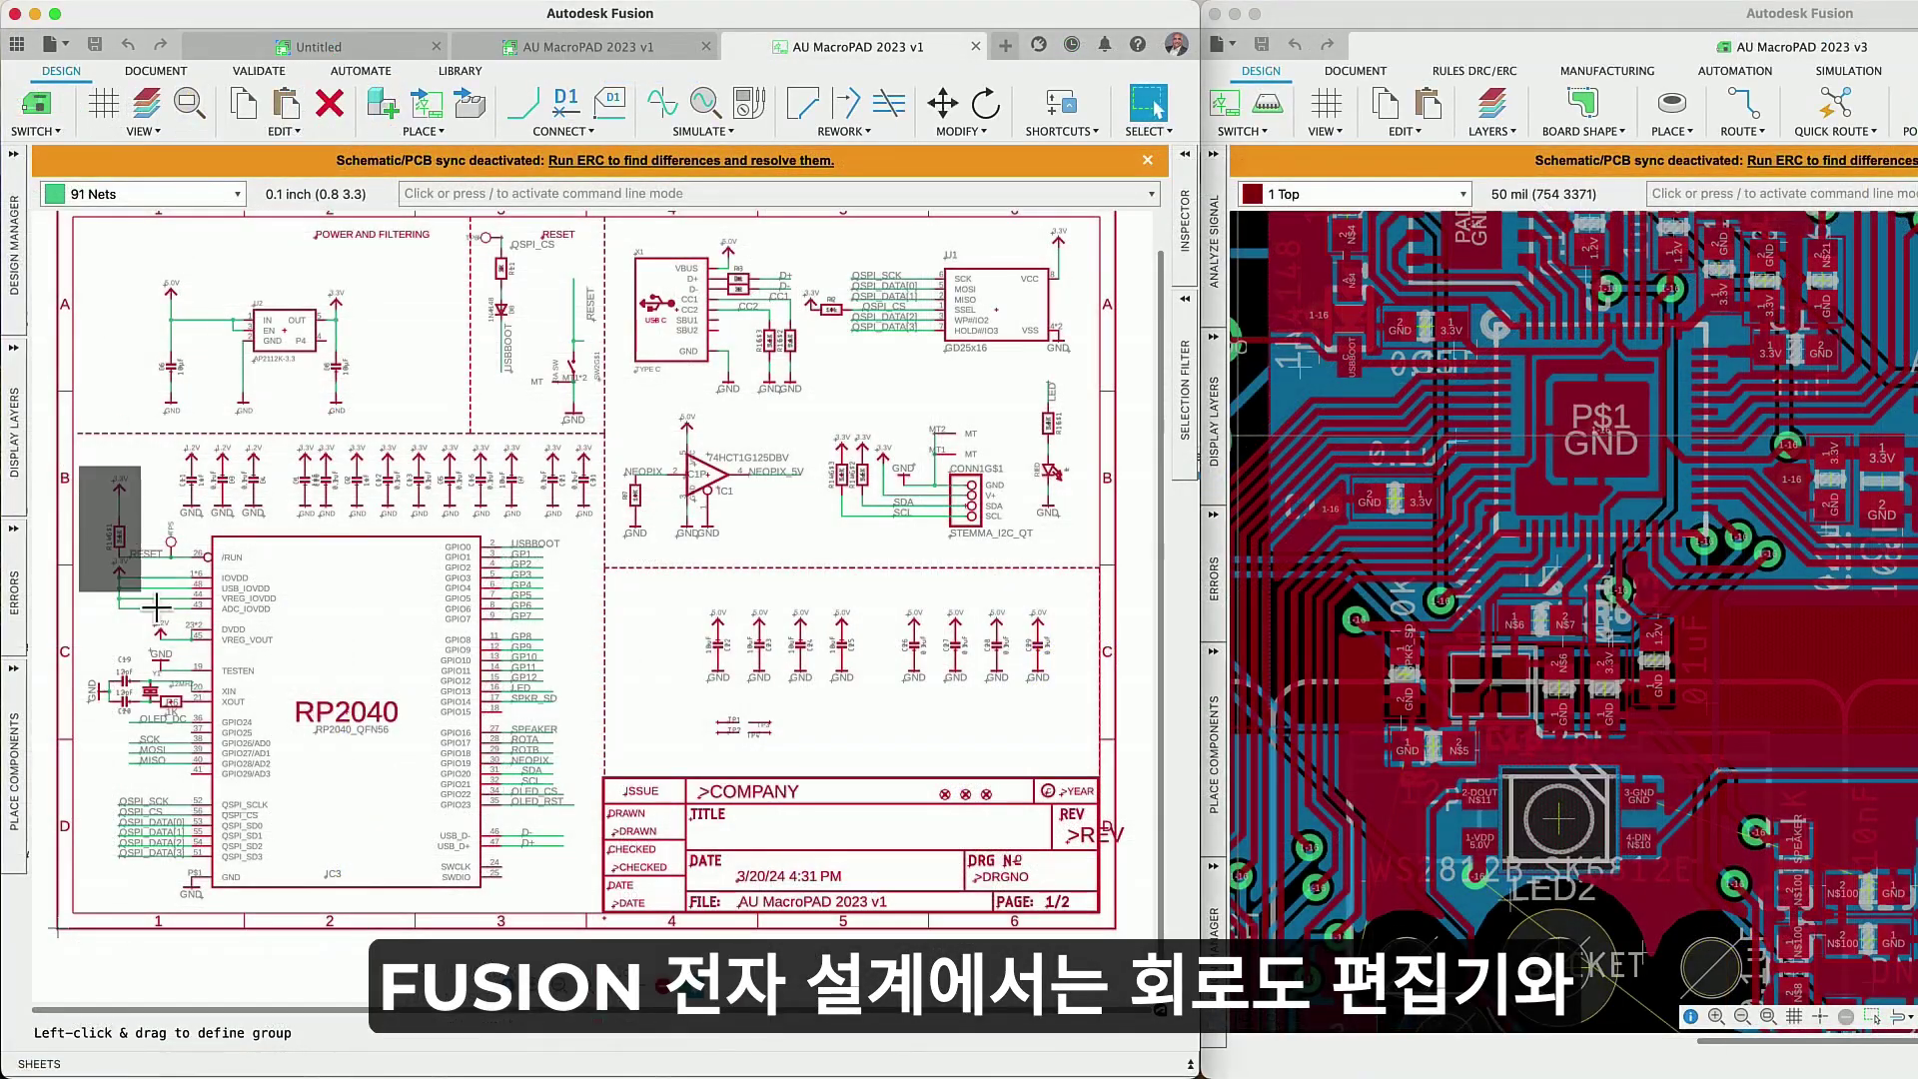
- Group-select the RP2040 area and the USB, flash and connector circuits, then run ERC
drag(78, 466, 580, 898)
drag(628, 235, 1066, 536)
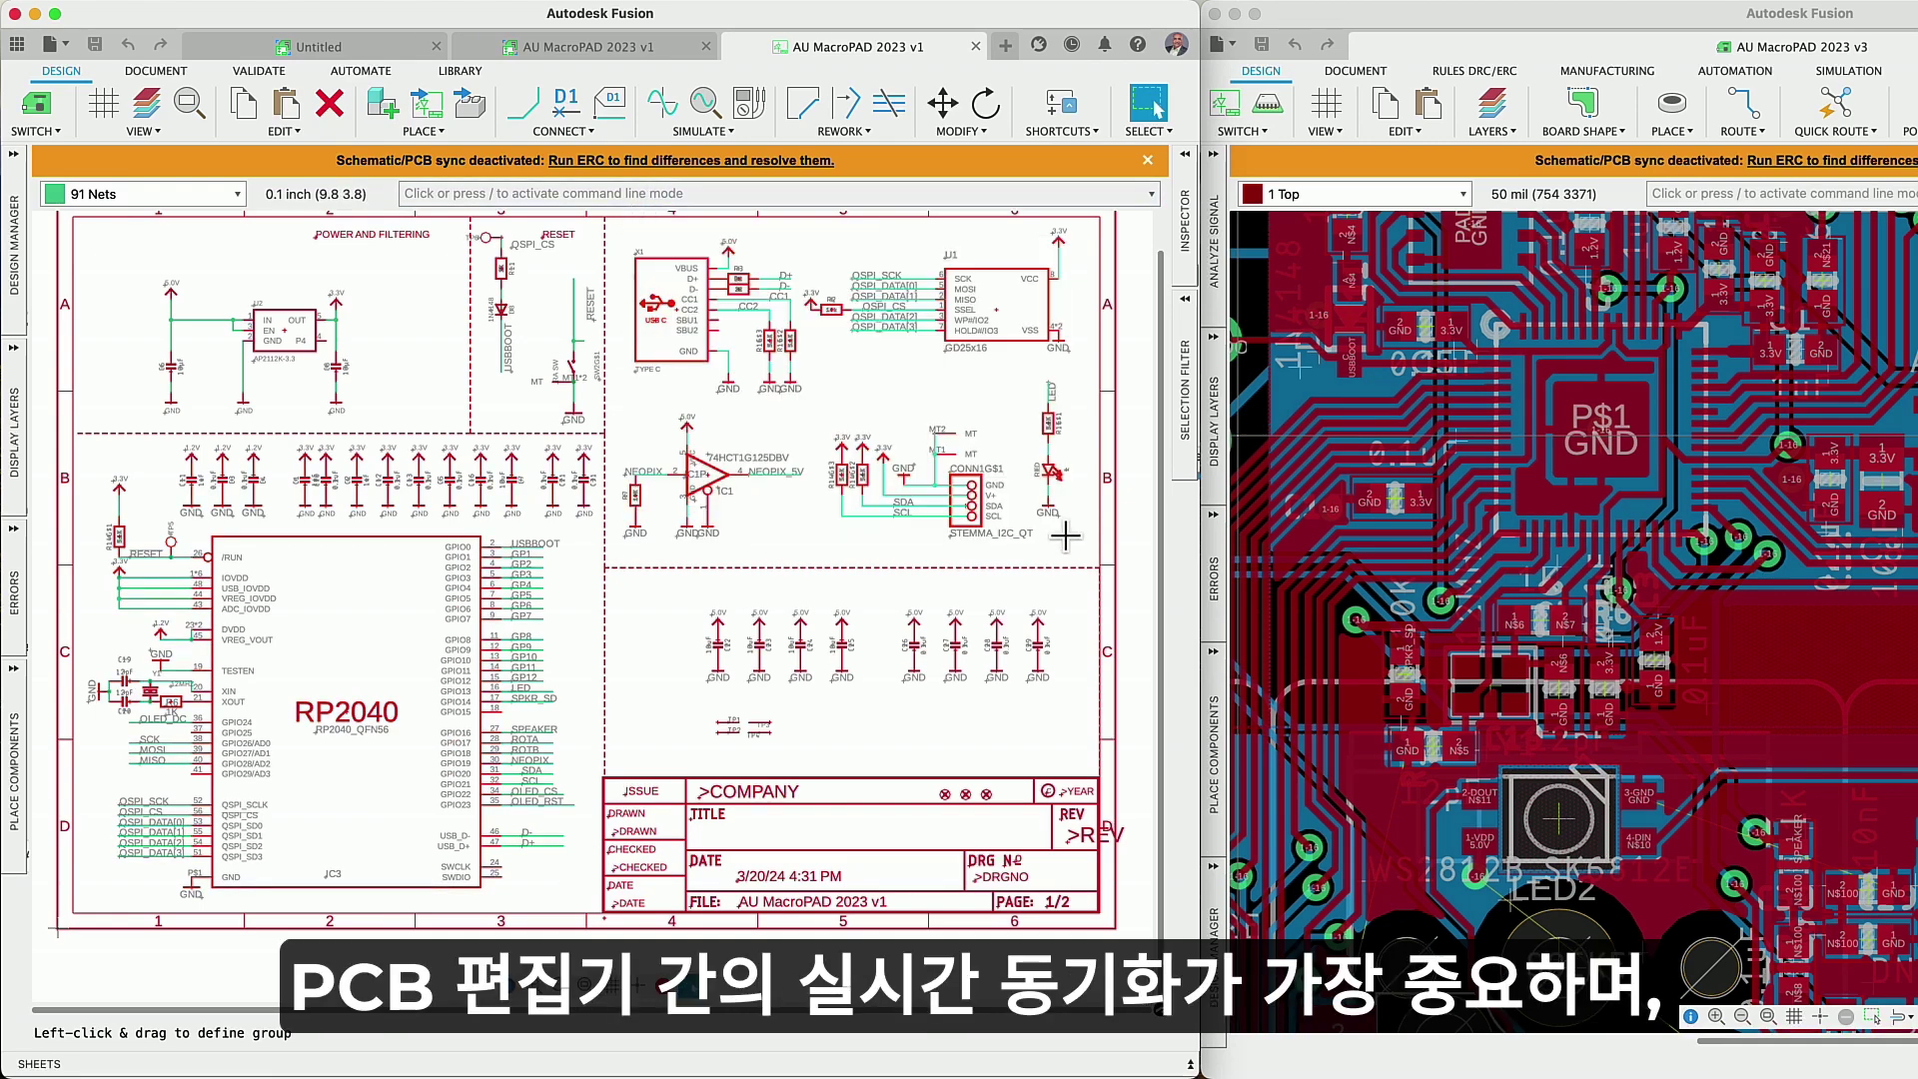
click(765, 161)
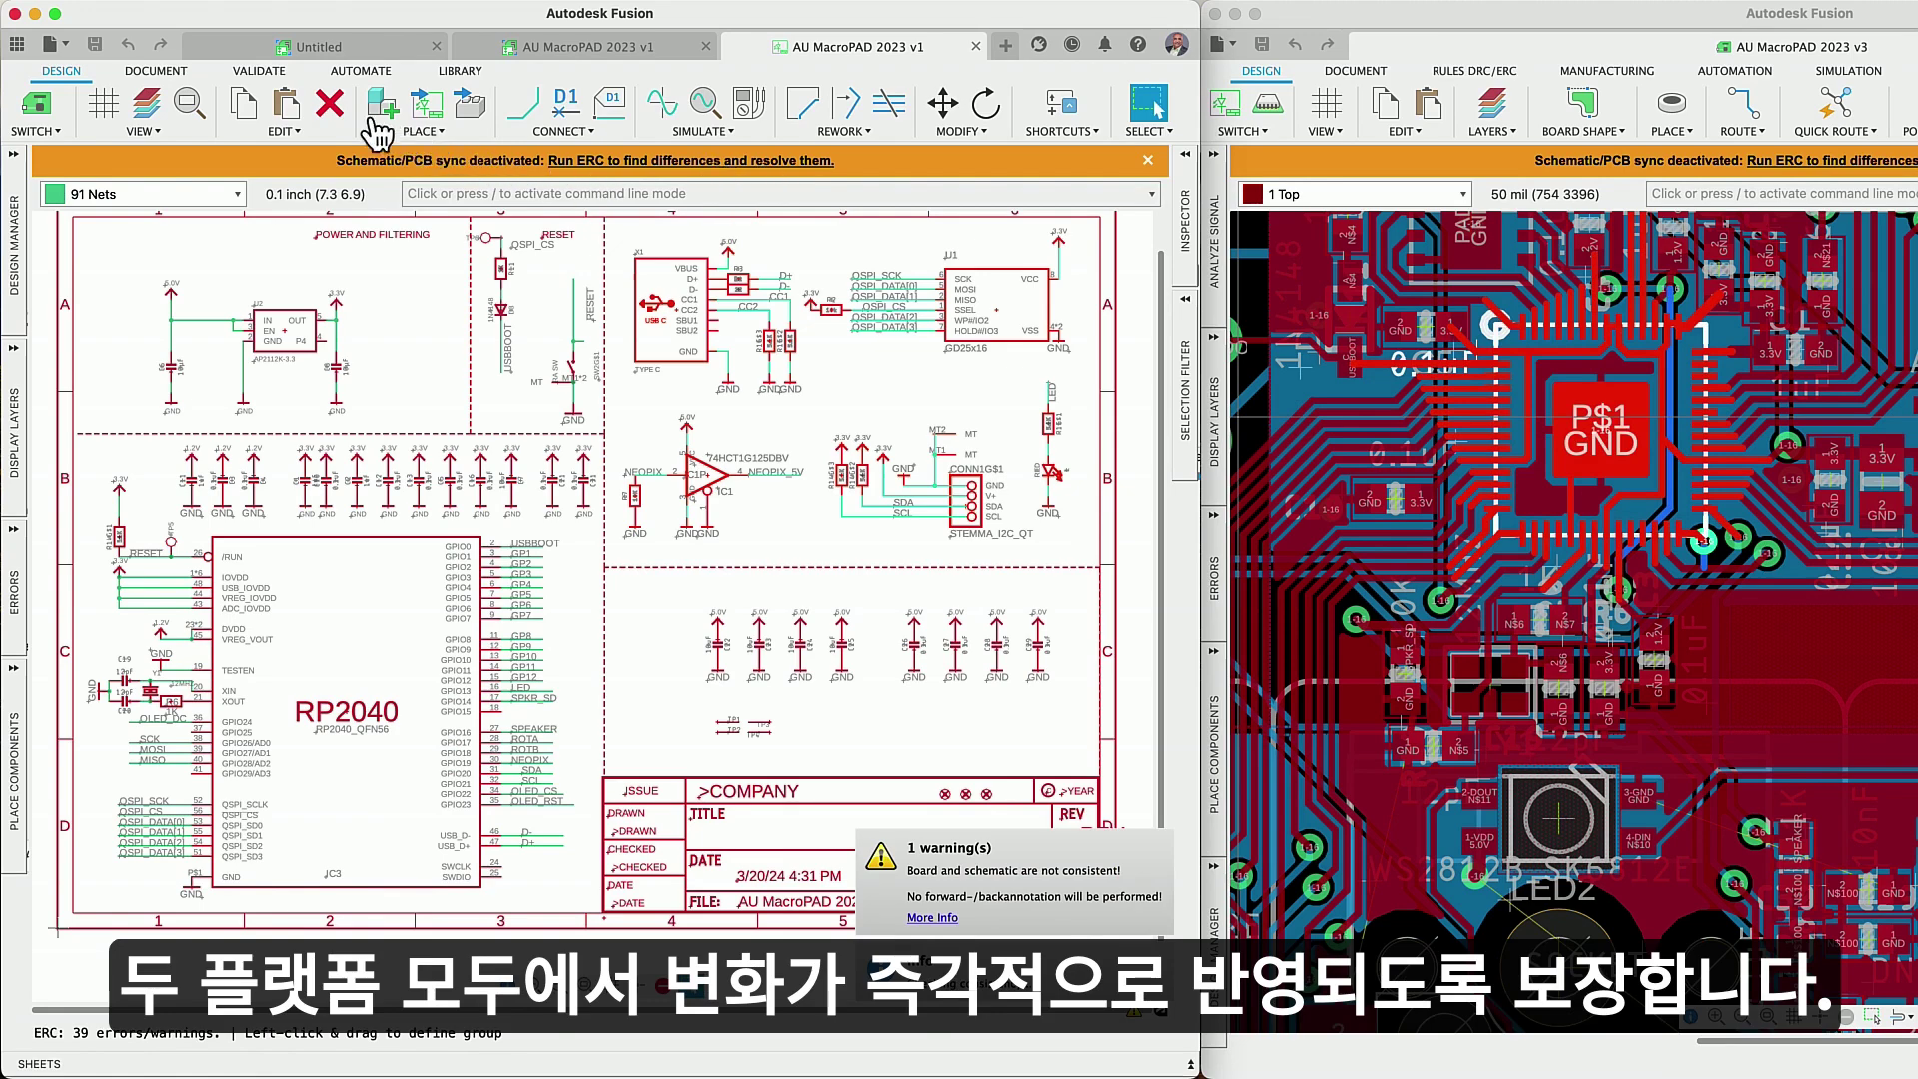
- Review the Synchronizer's Add/Modify/Remove list and run it to resync schematic and board
click(260, 70)
click(243, 106)
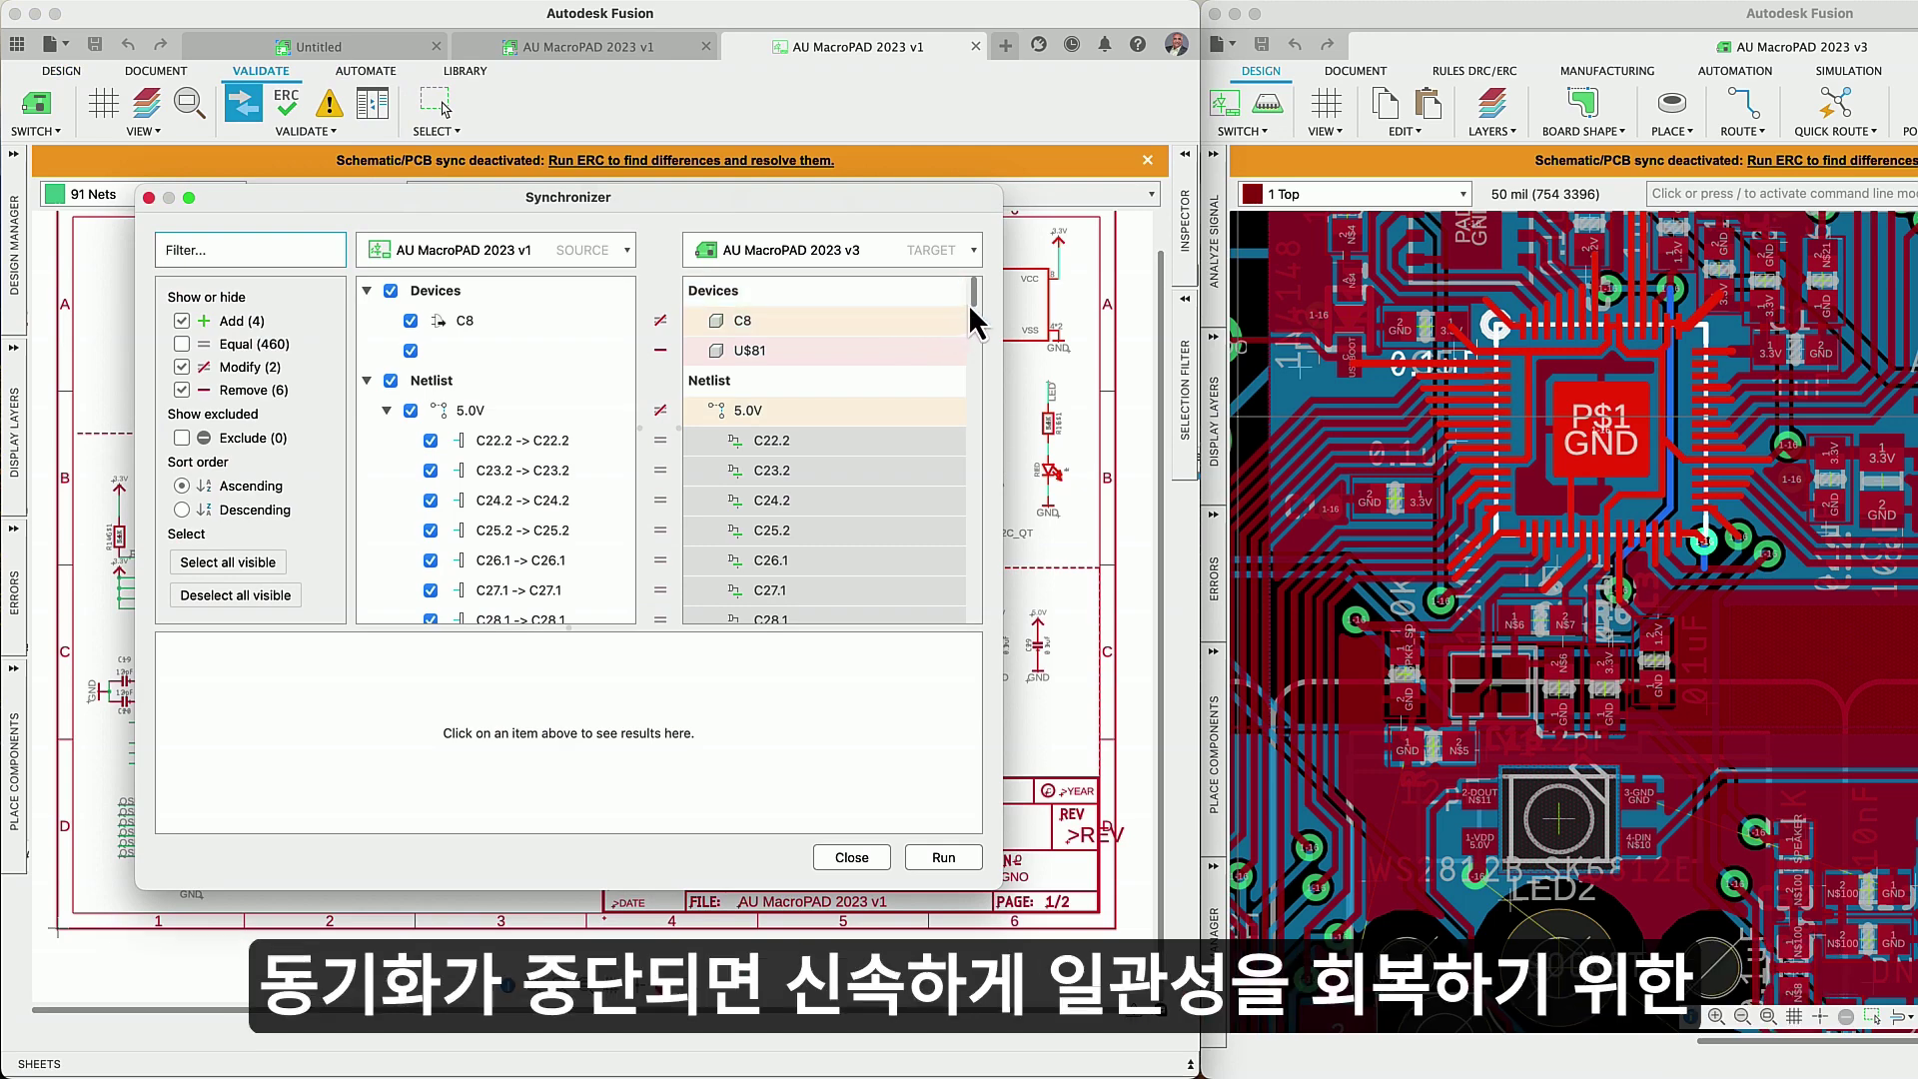
drag(973, 314, 967, 398)
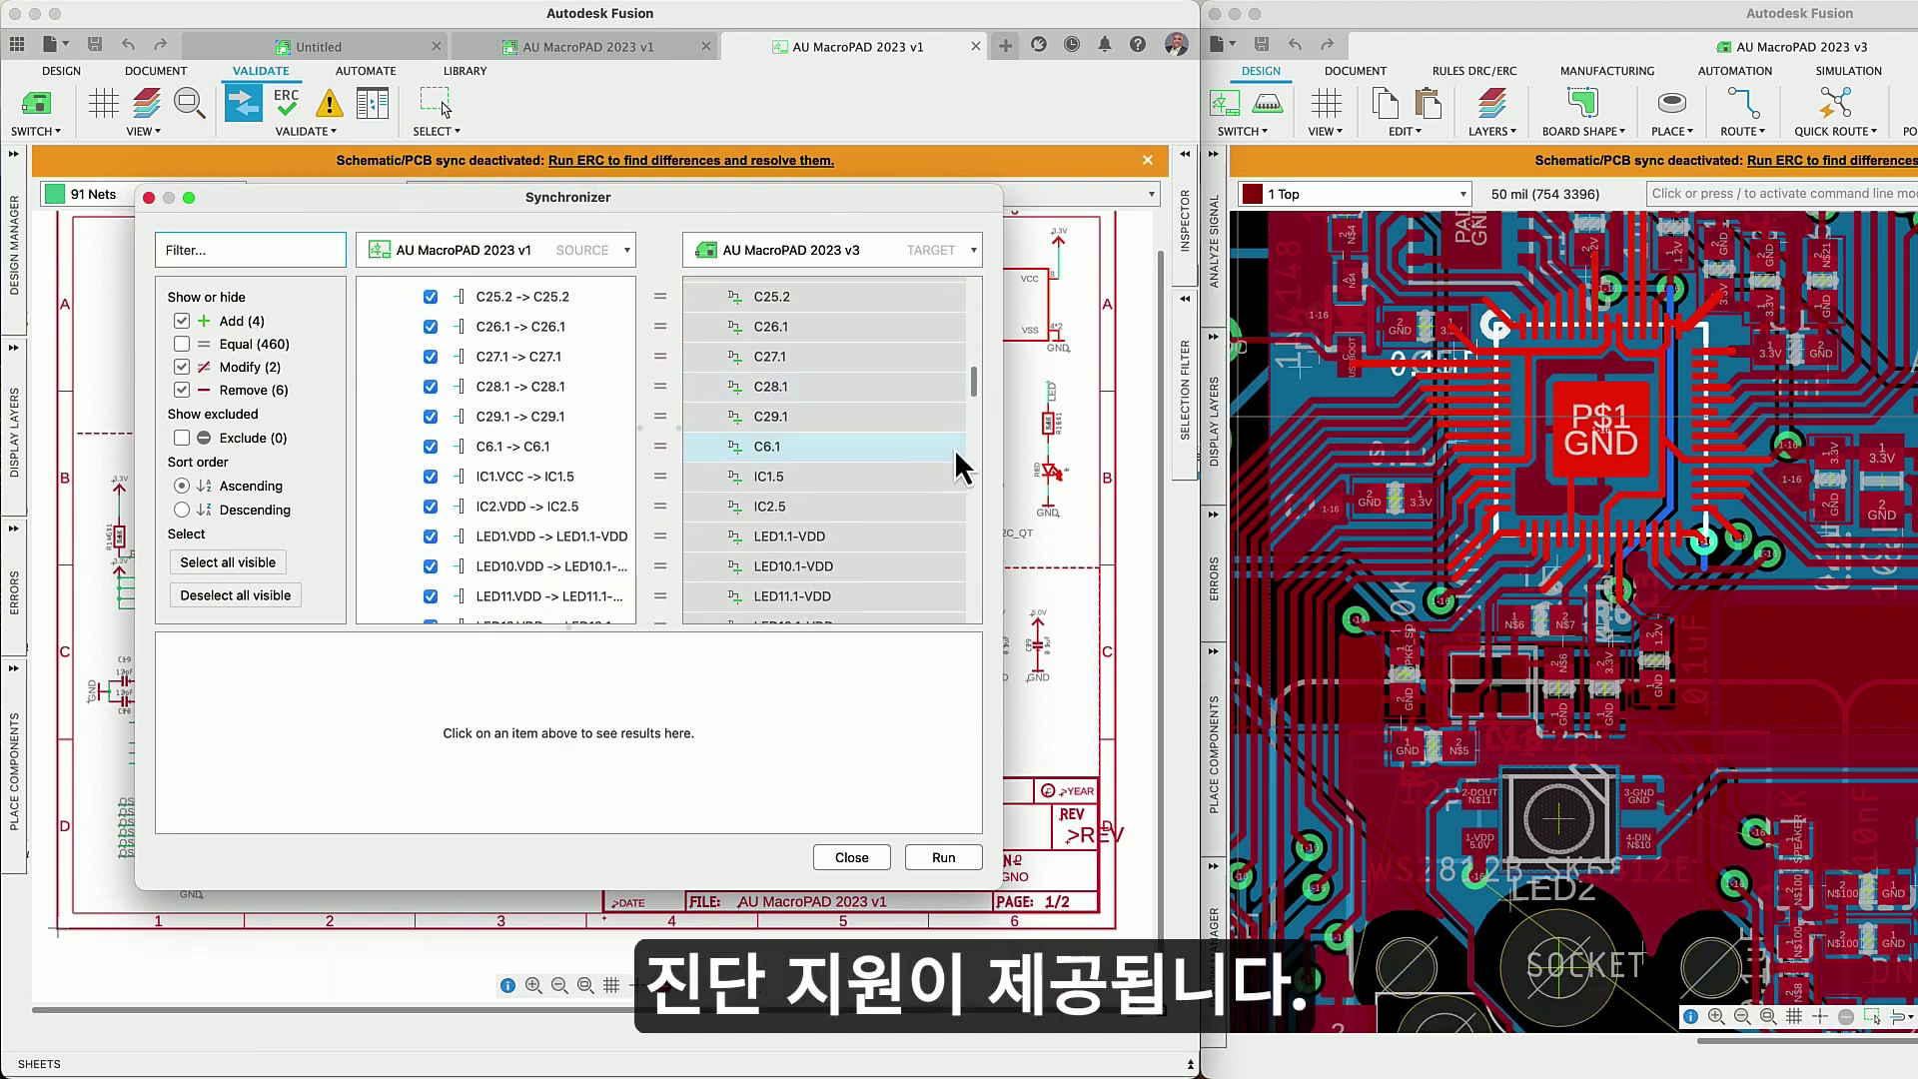
click(925, 861)
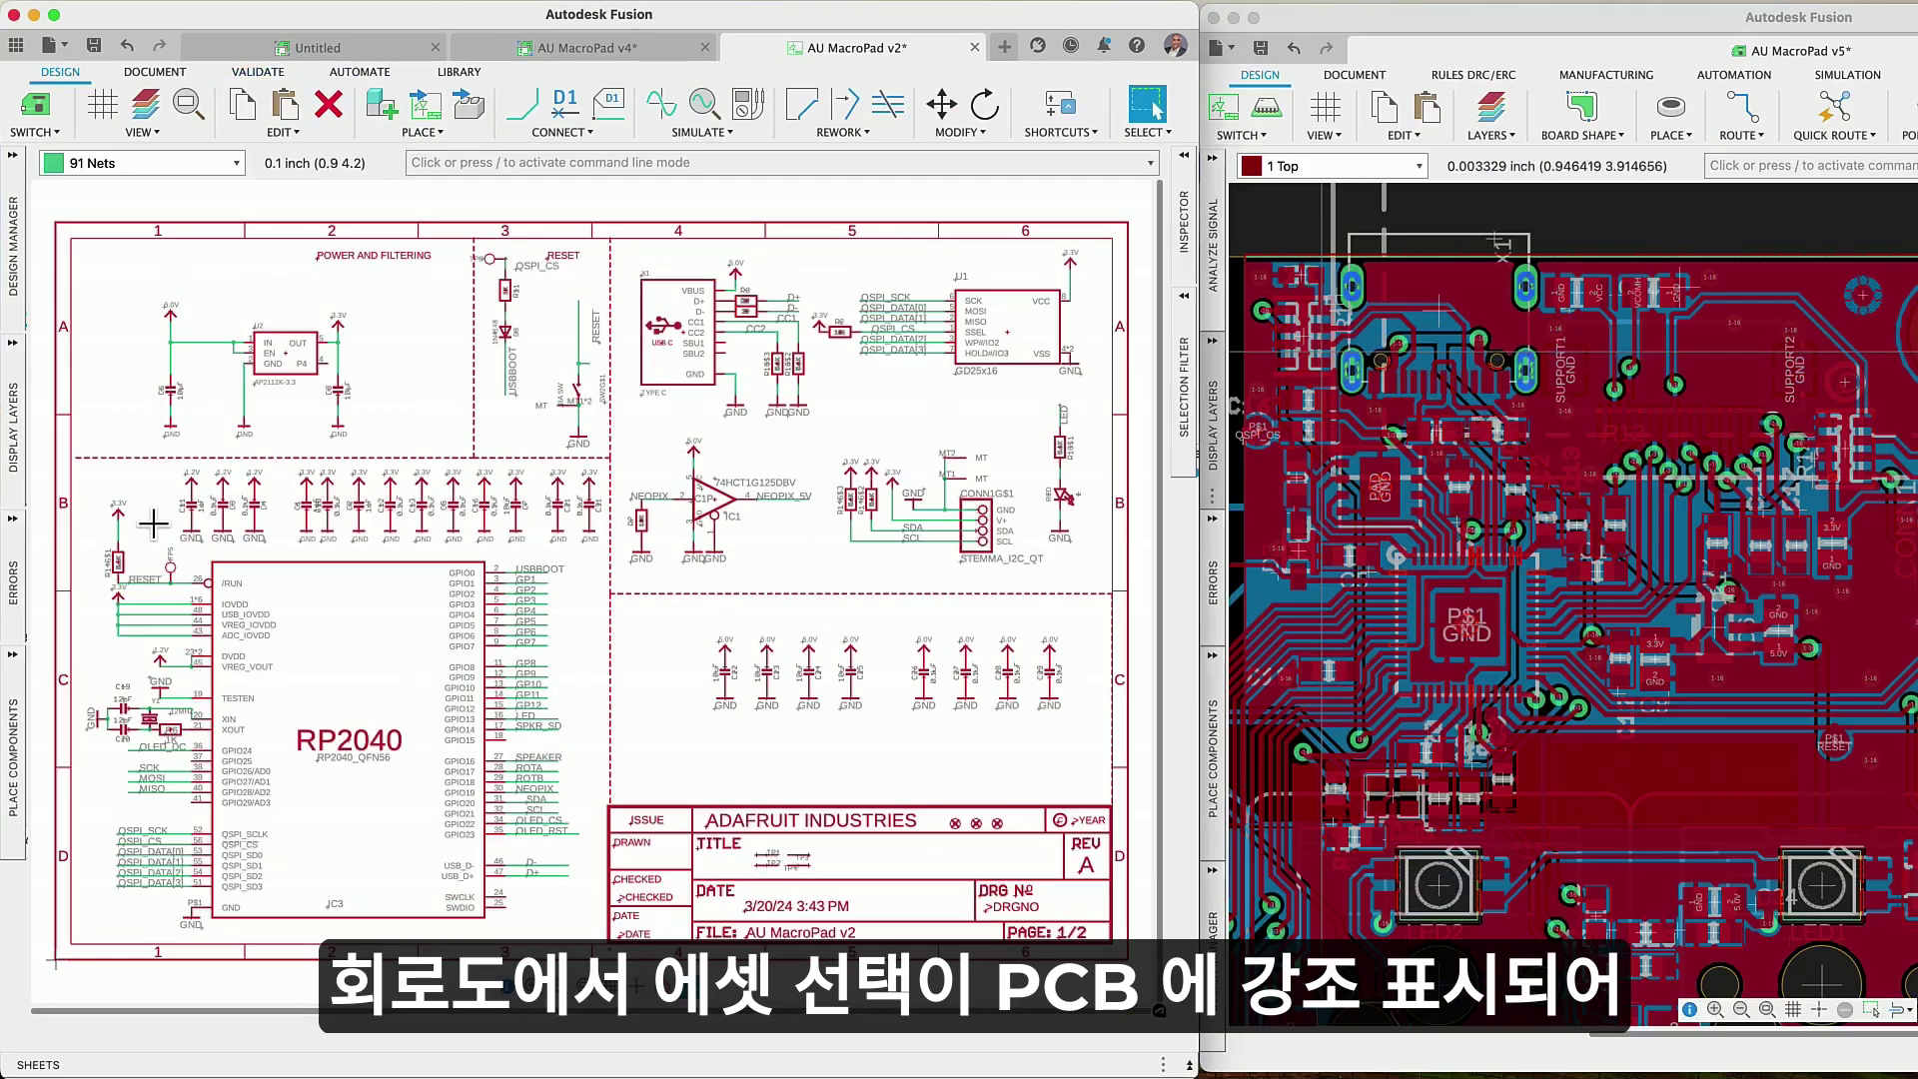
- Cross-probe RP2040, U2 and X1 onto the board, then box-select the parts around X1
click(190, 565)
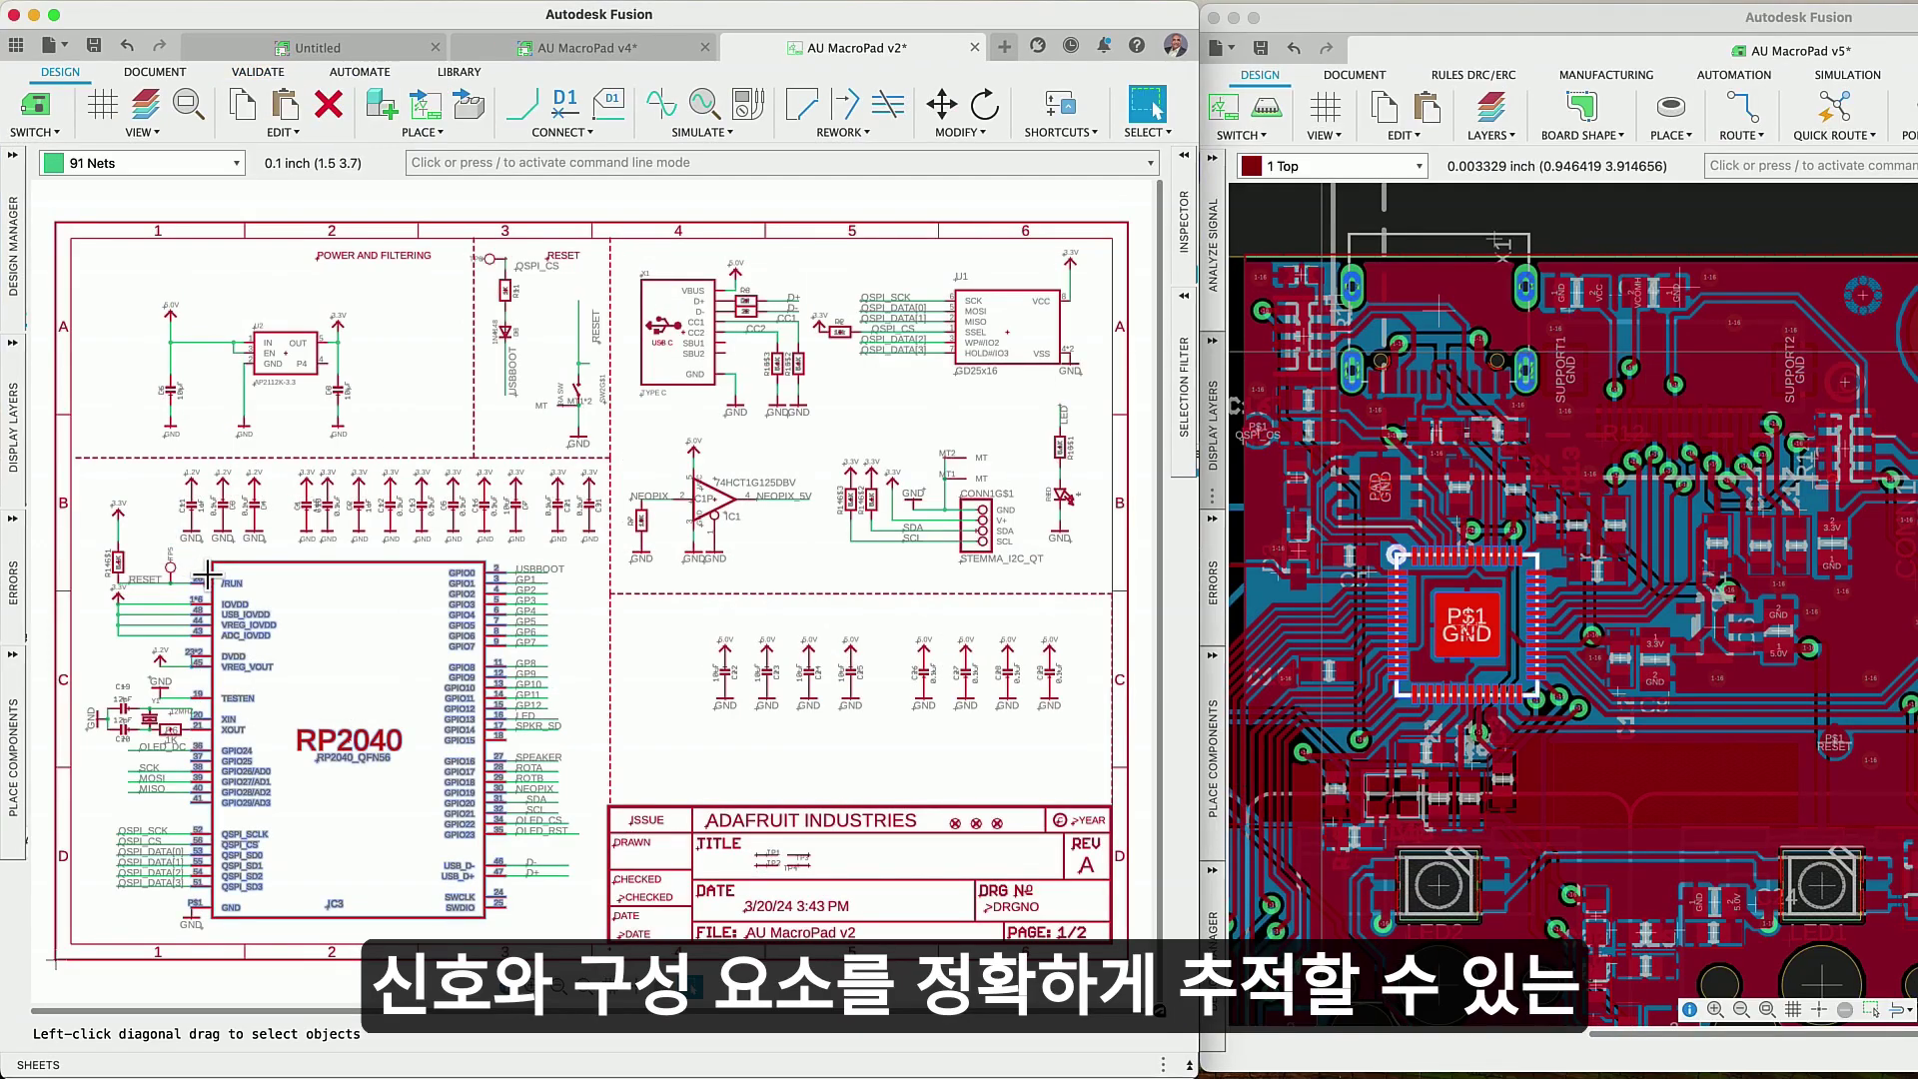
click(294, 378)
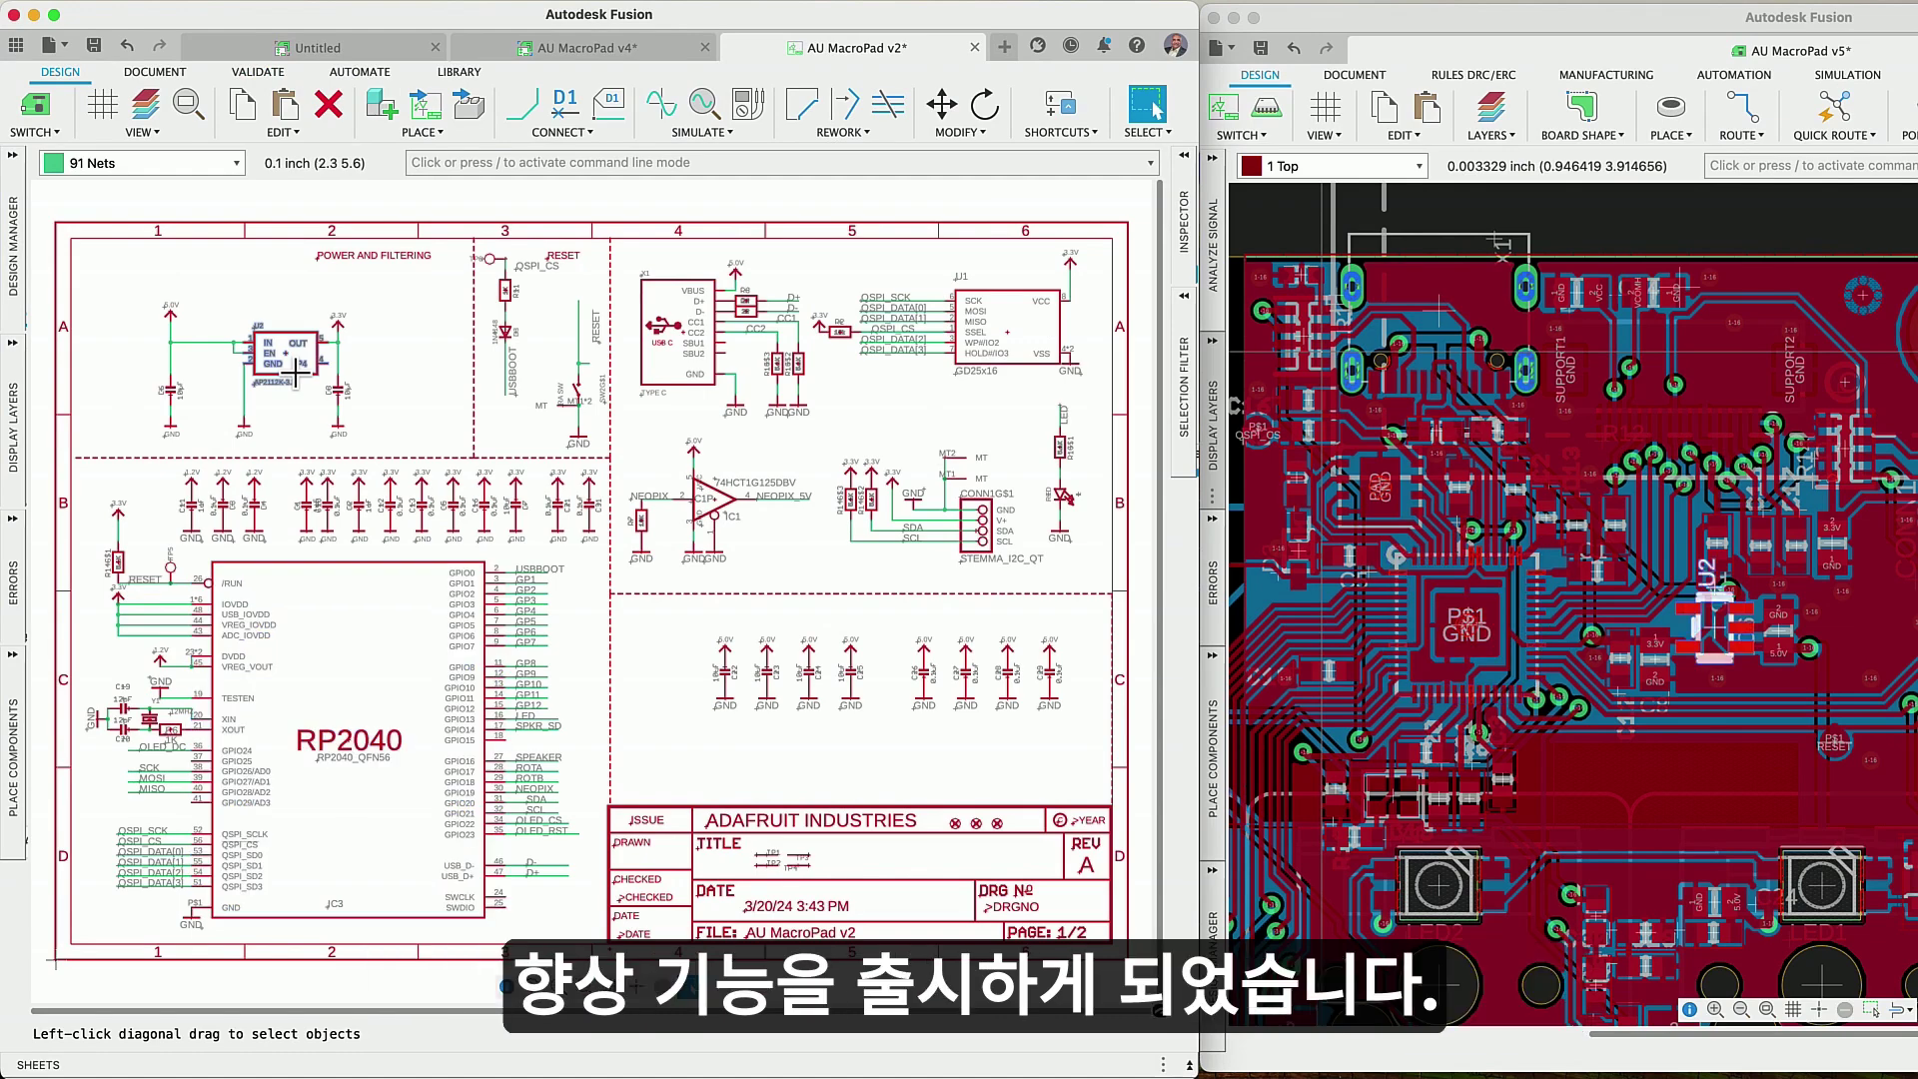
click(672, 382)
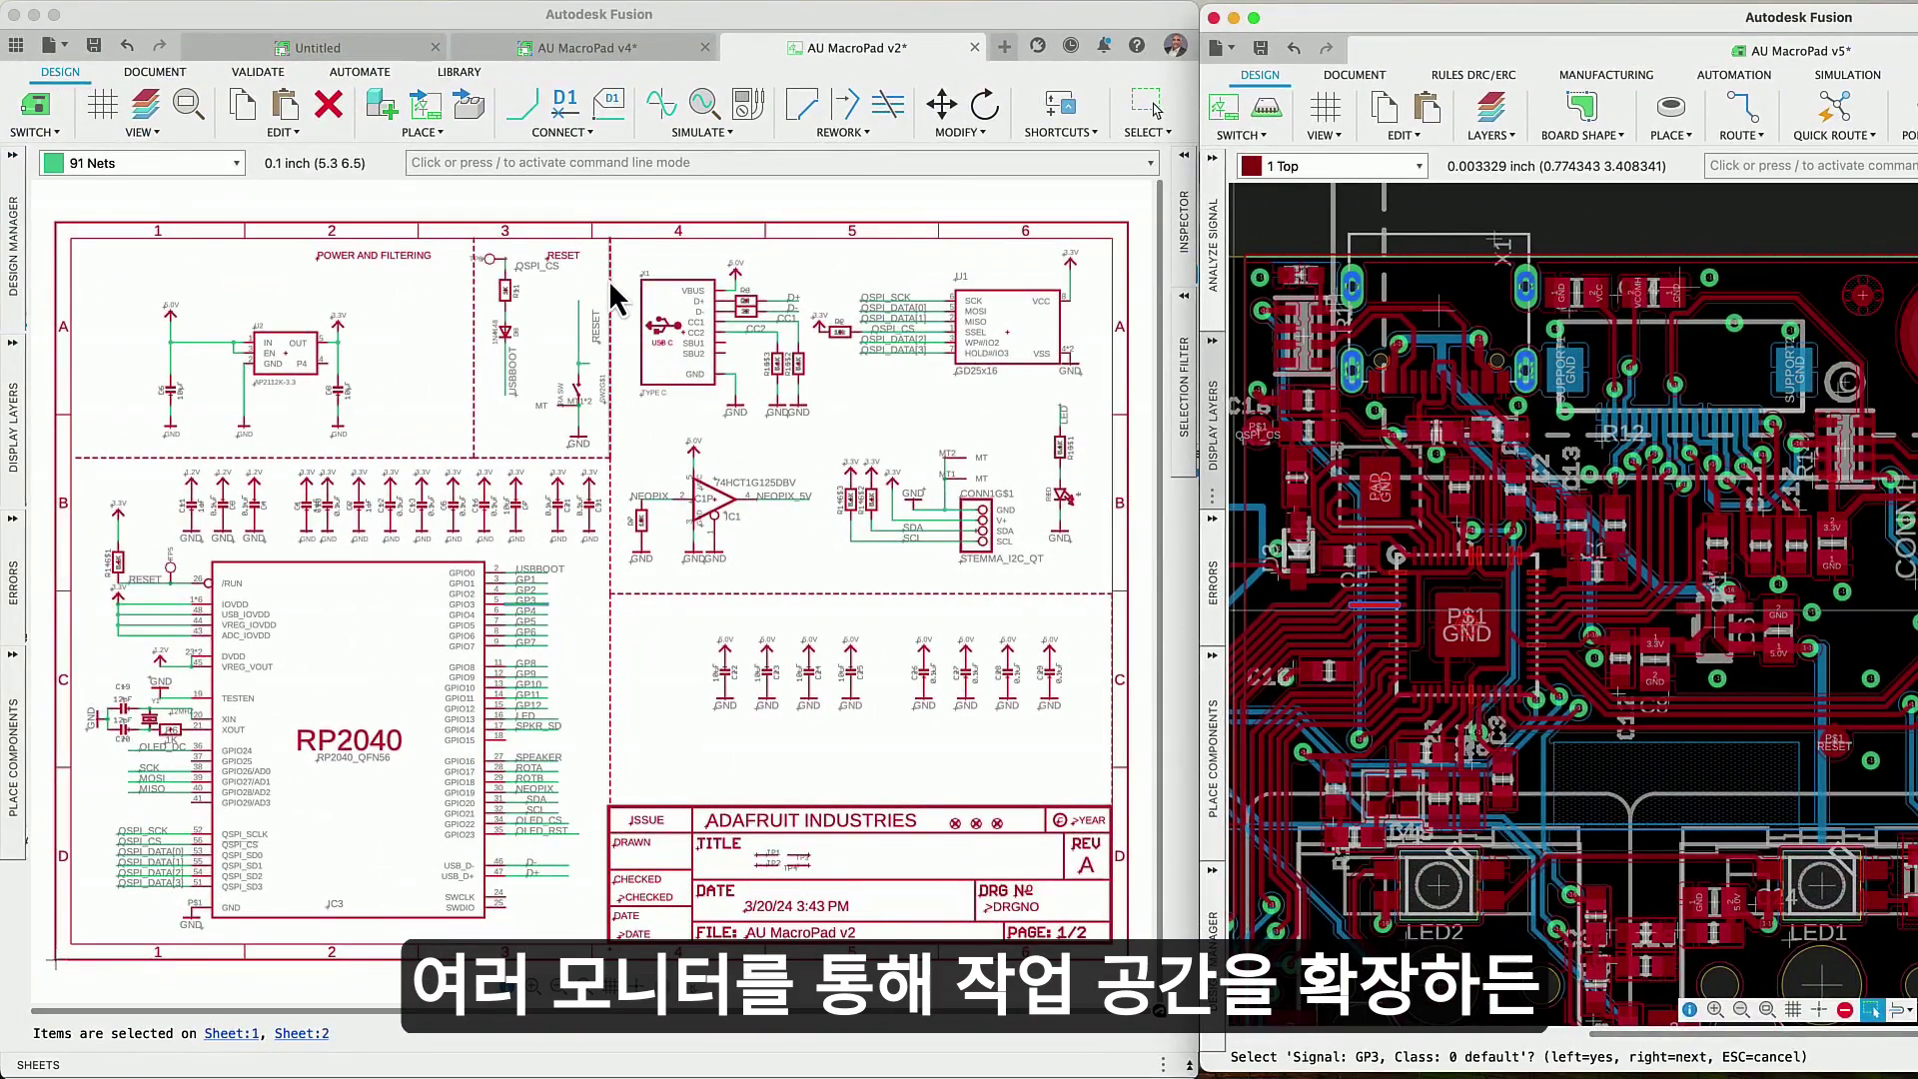
click(619, 256)
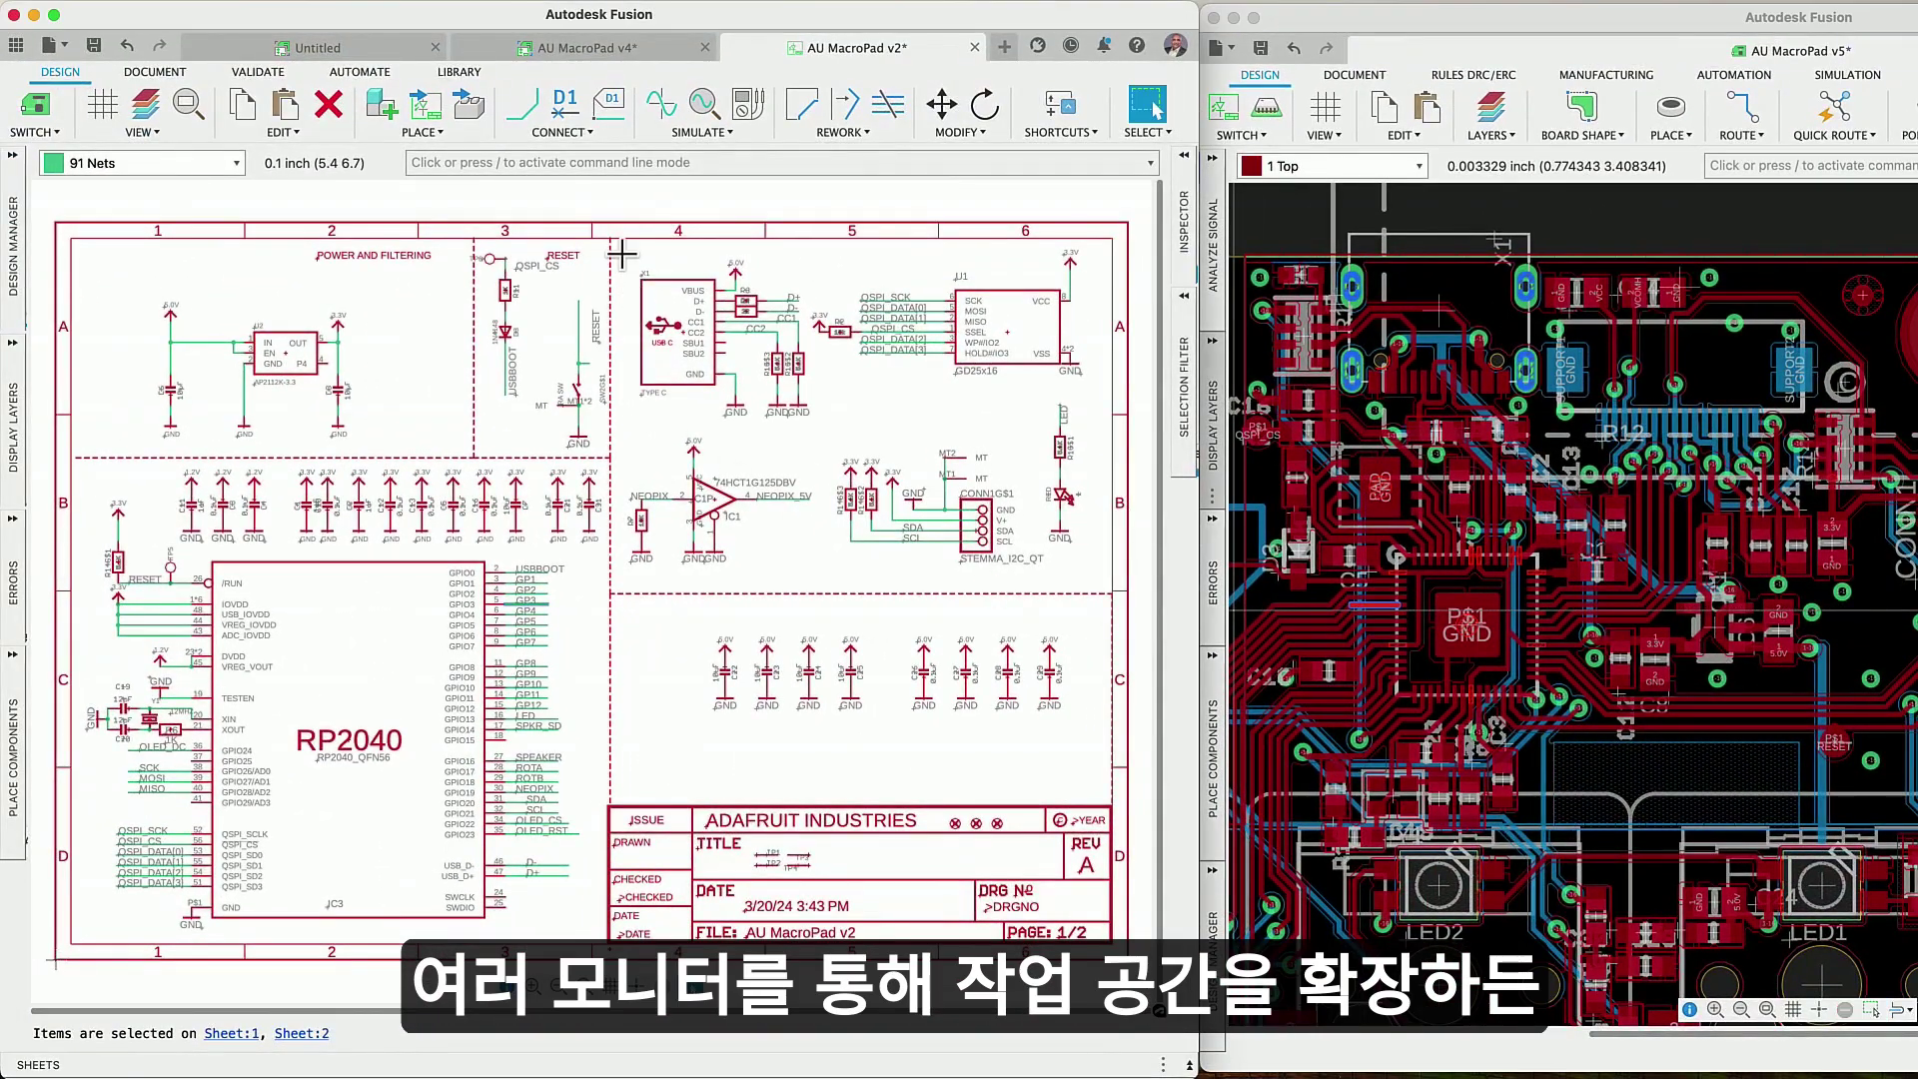
drag(620, 254, 1092, 571)
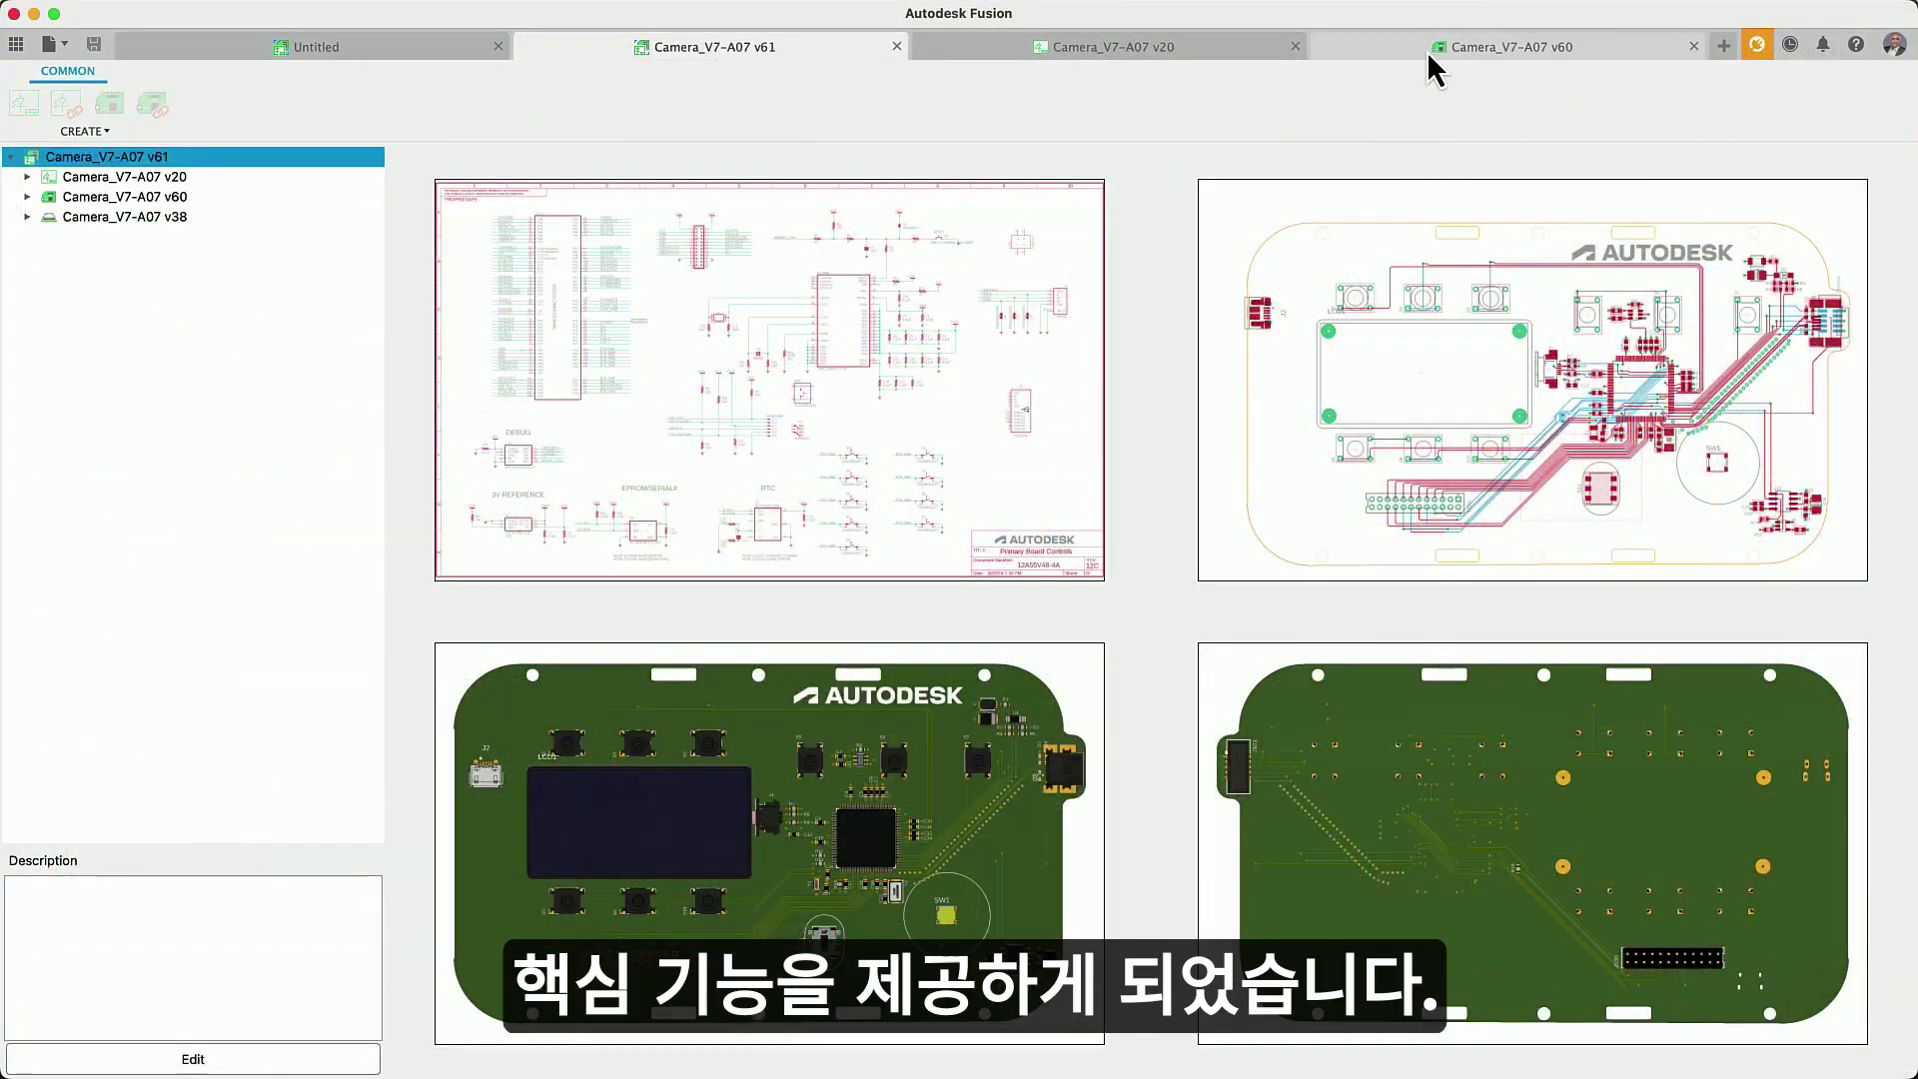
- Open the Camera_V7-A07 board and stitch GND vias across the whole board
click(1428, 55)
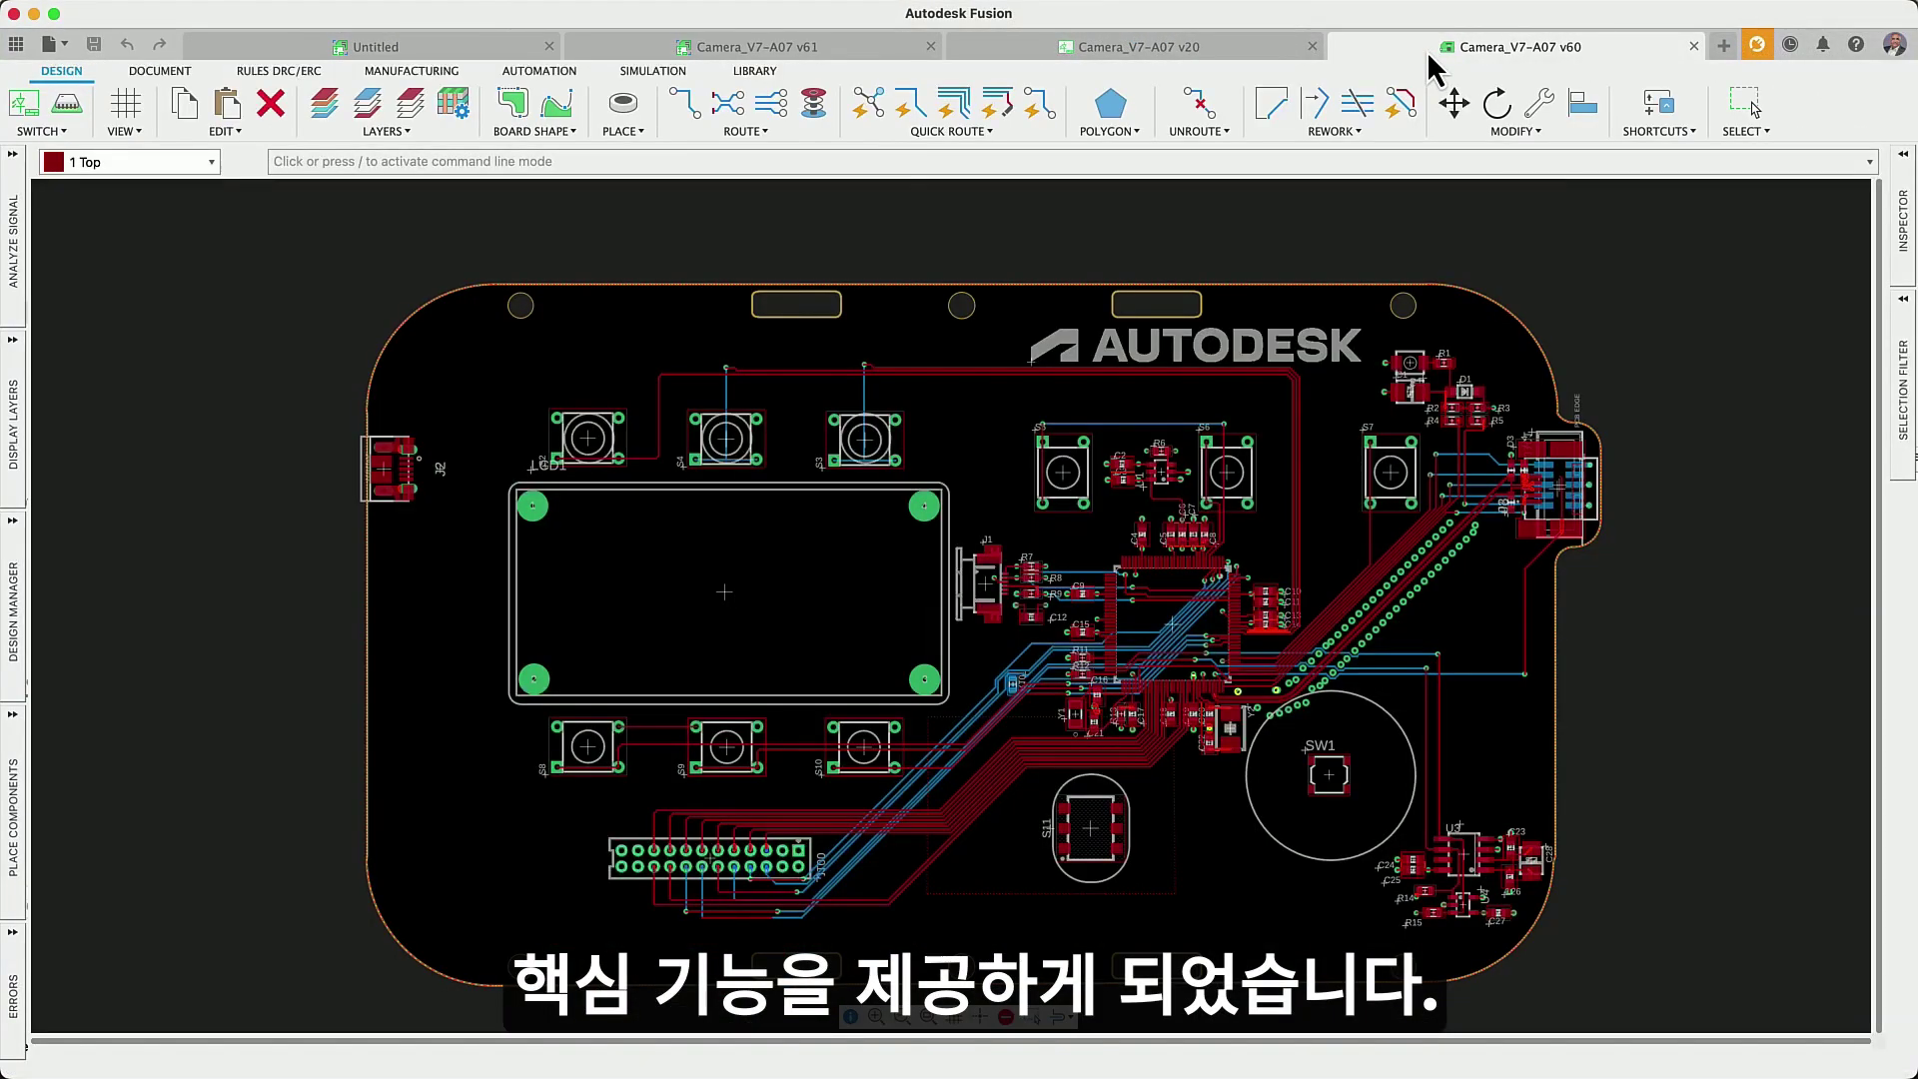
click(749, 131)
click(751, 234)
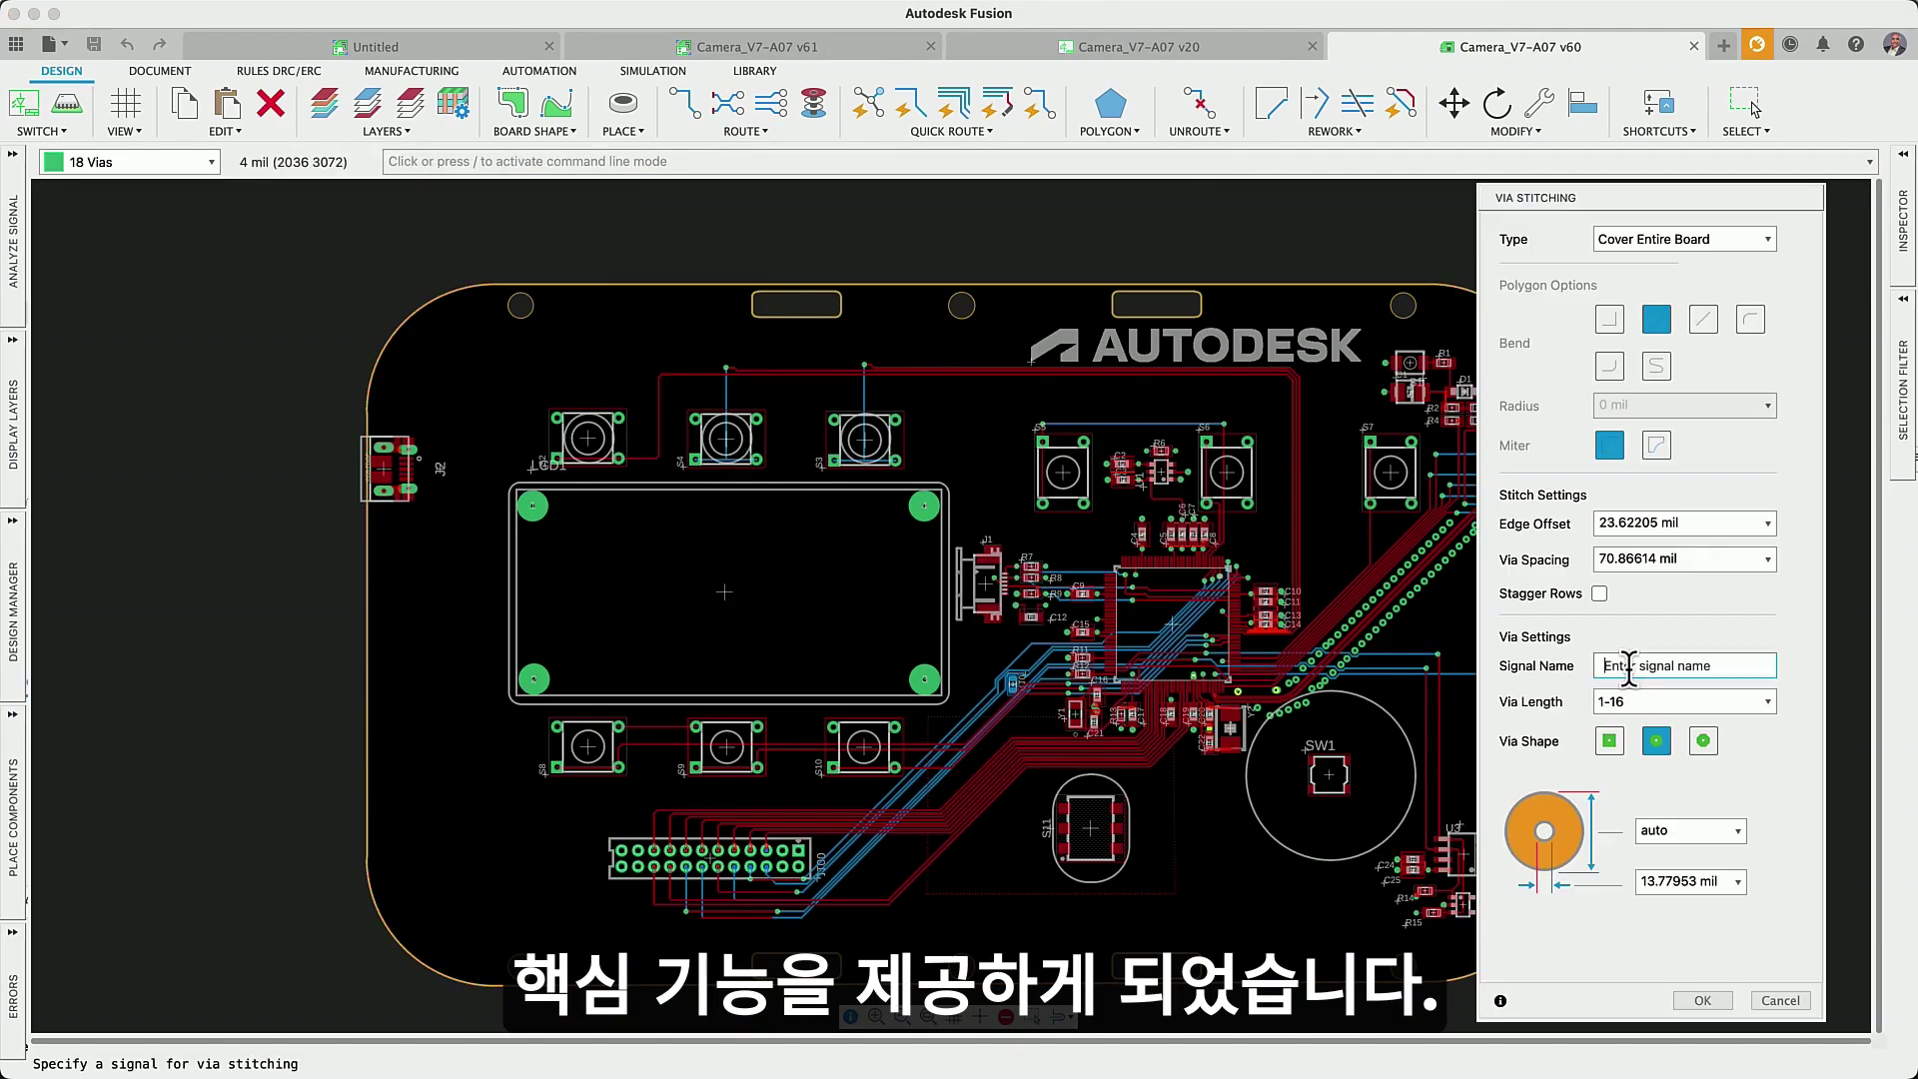
text(GND)
click(1702, 1000)
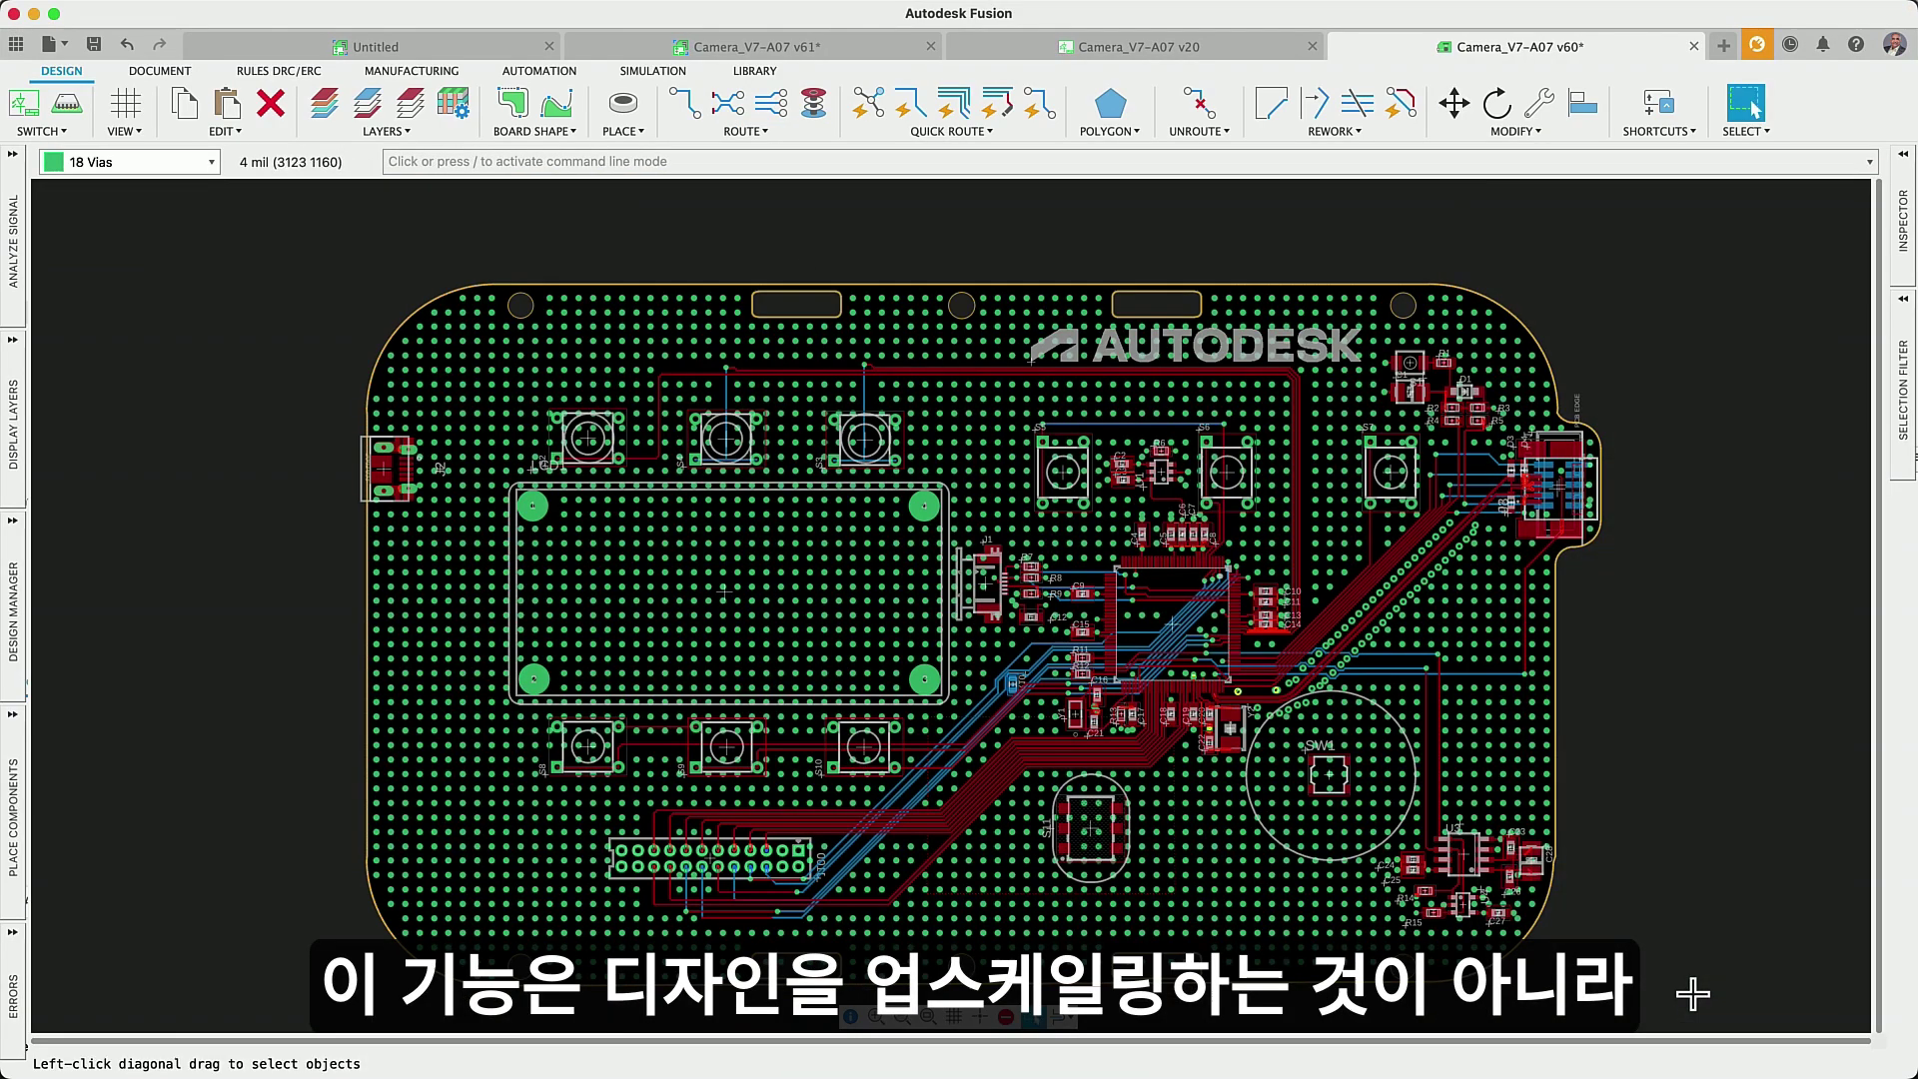
- Shift the S4 button footprint right and delete the full-board stitching vias
scroll(894, 480, up, 5)
drag(839, 384, 824, 419)
scroll(582, 549, down, 10)
click(270, 103)
click(309, 258)
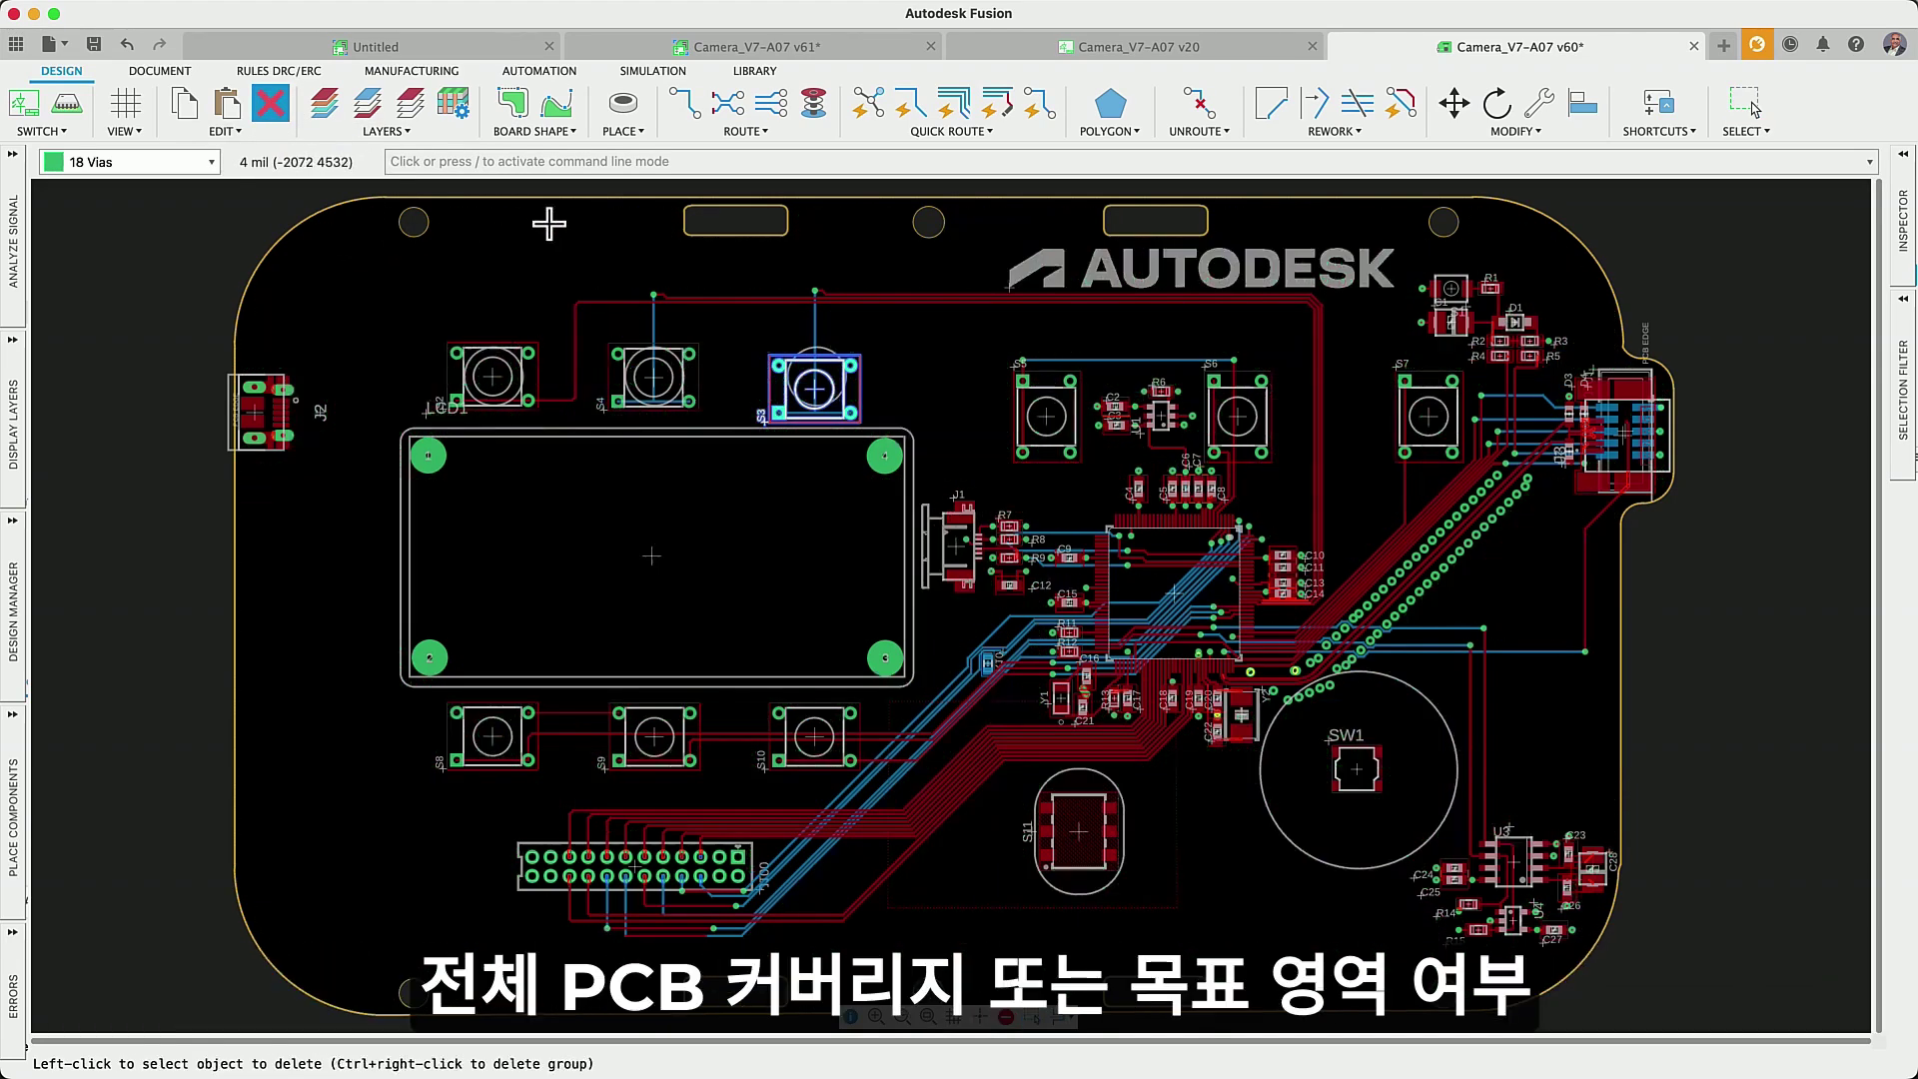
- Fill a drawn polygon on the board's left side with AGND stitching vias
click(745, 131)
click(724, 232)
click(1774, 242)
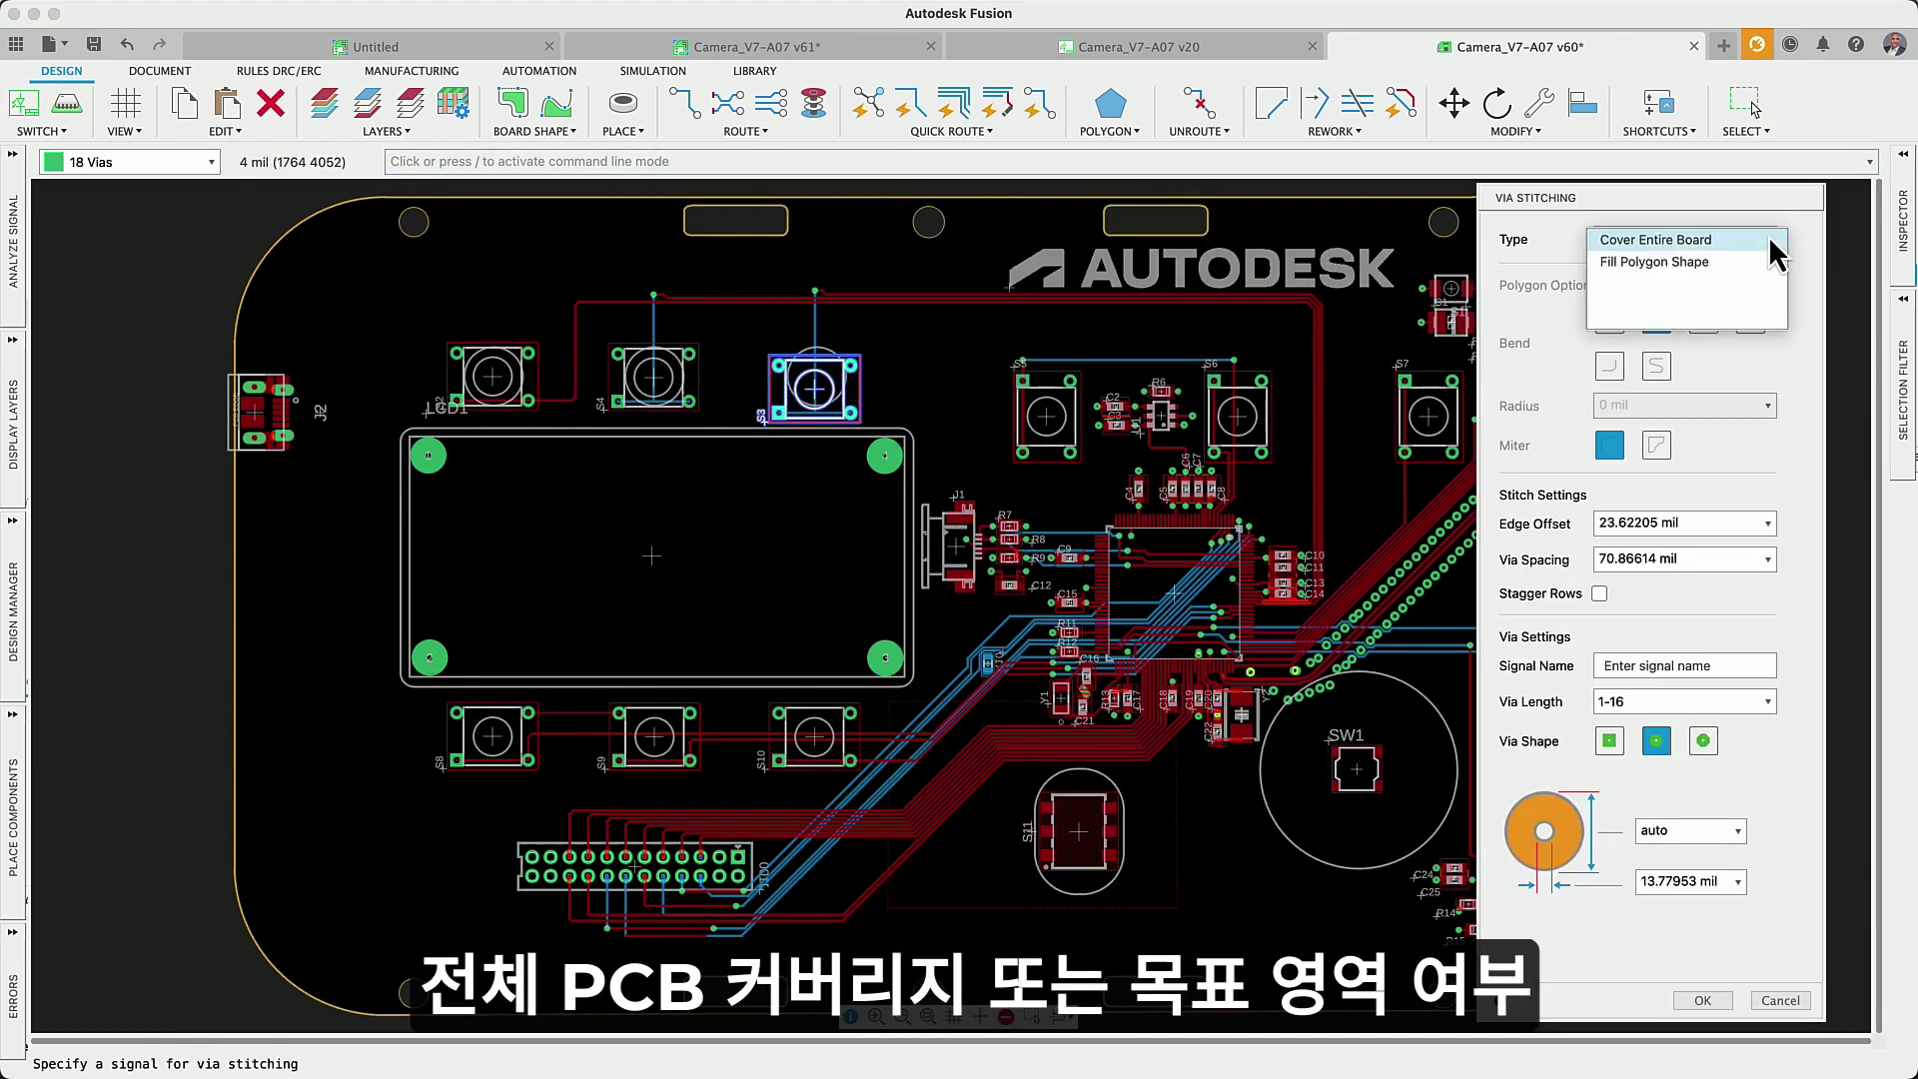
click(1689, 262)
click(1668, 664)
text(AG)
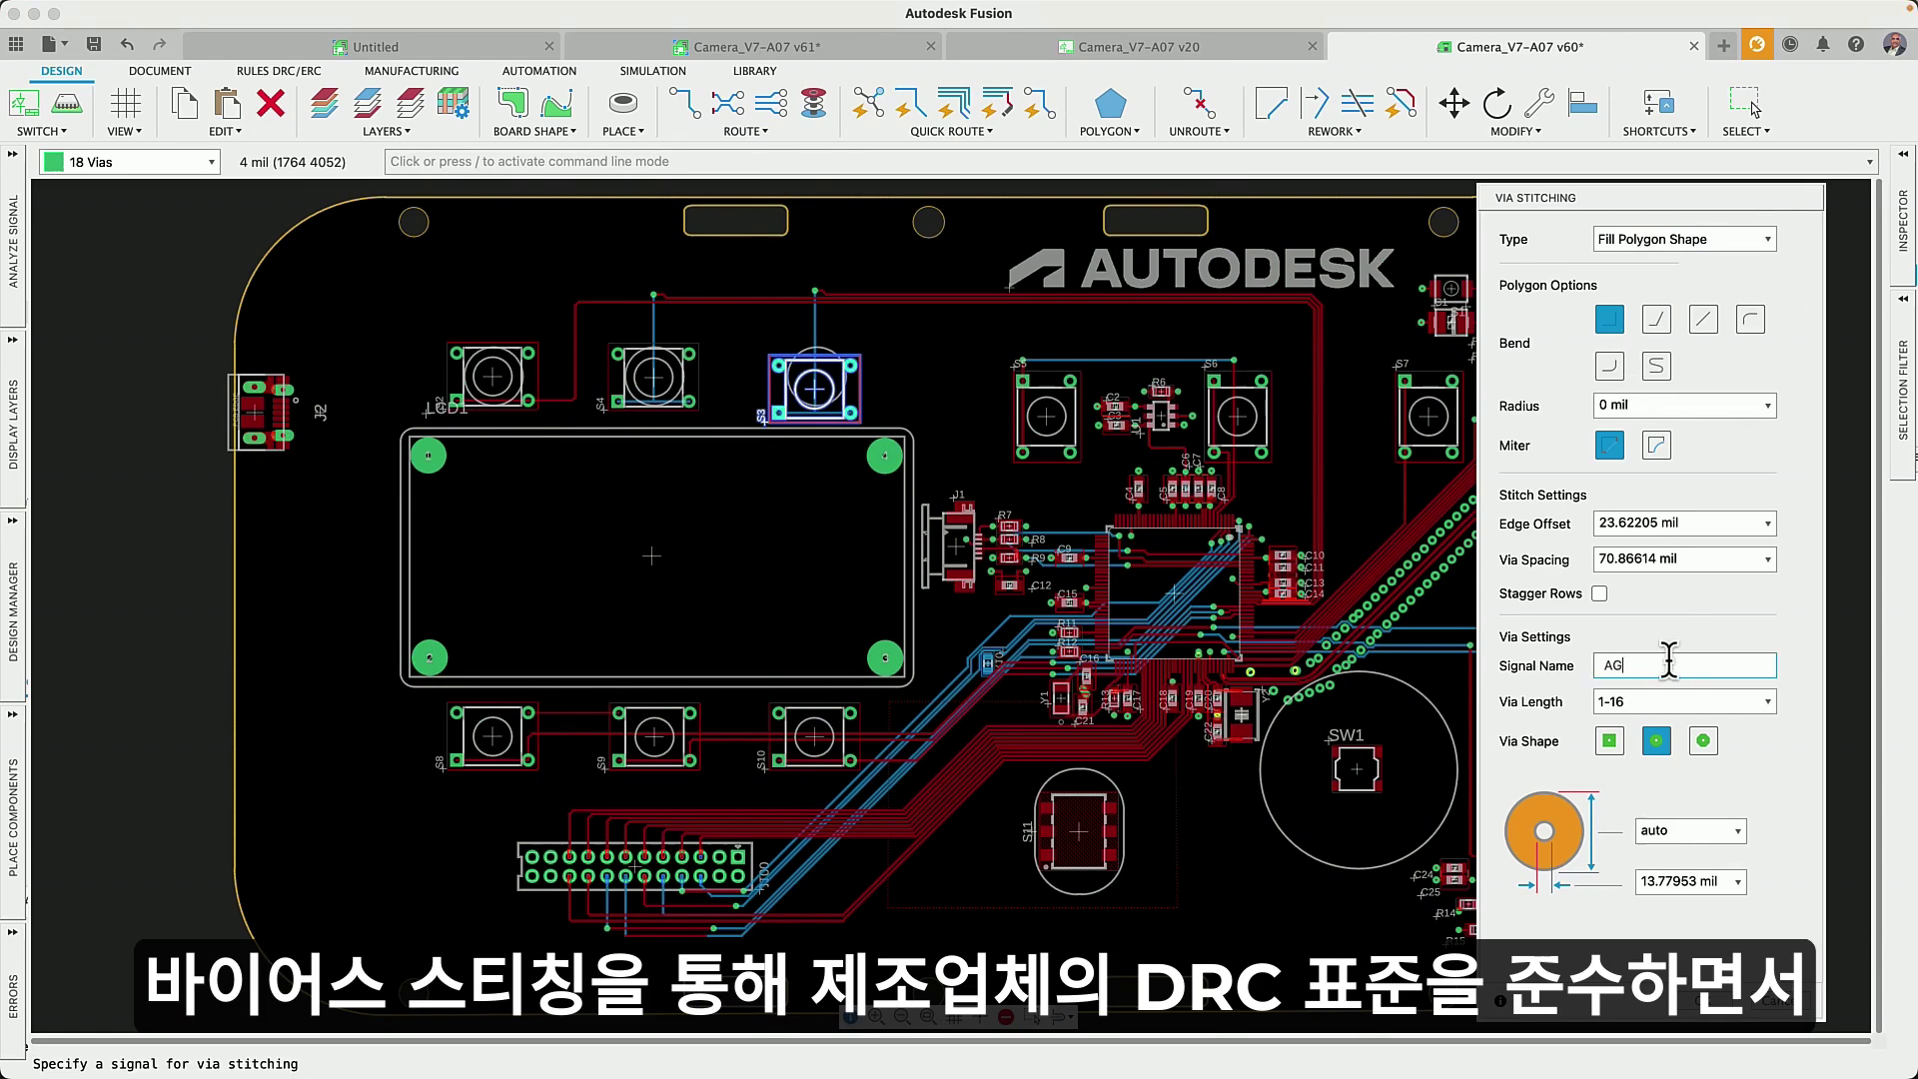
text(ND)
click(354, 270)
click(937, 934)
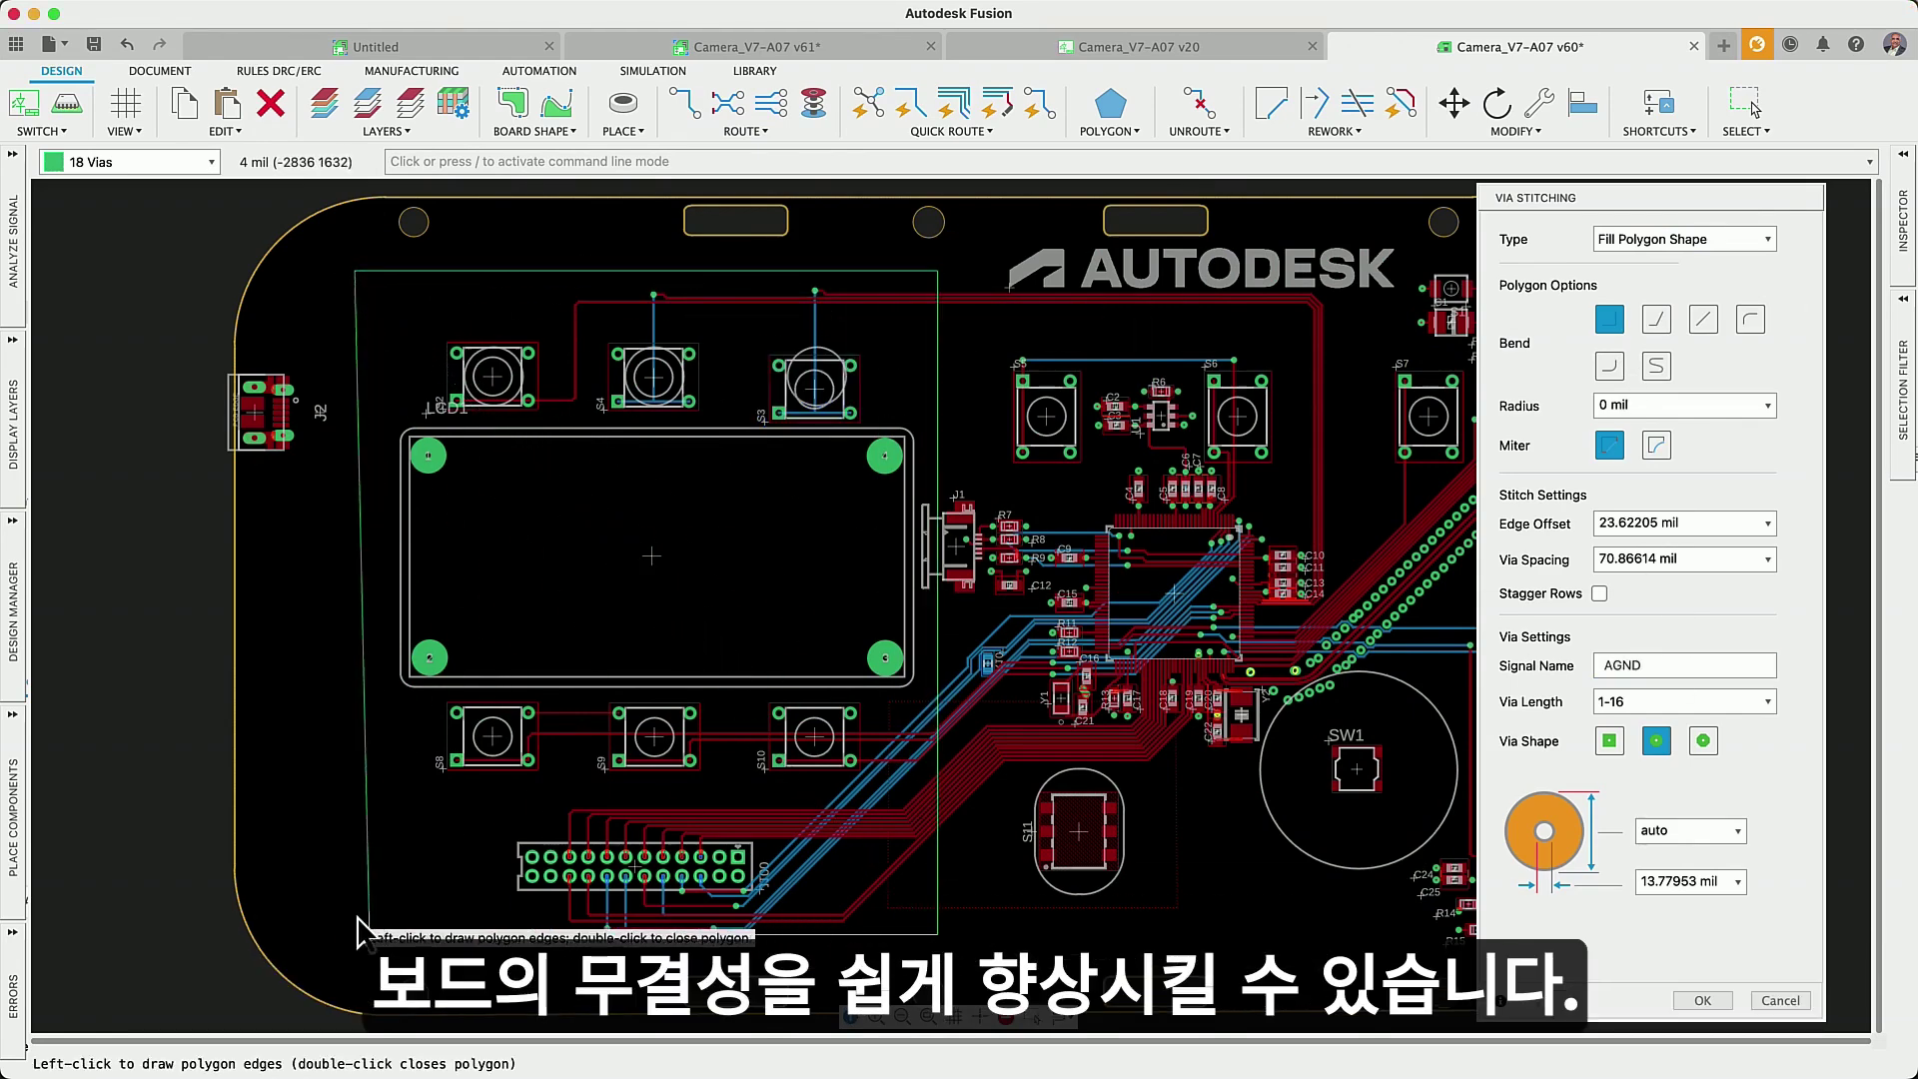
double_click(342, 931)
click(1681, 1003)
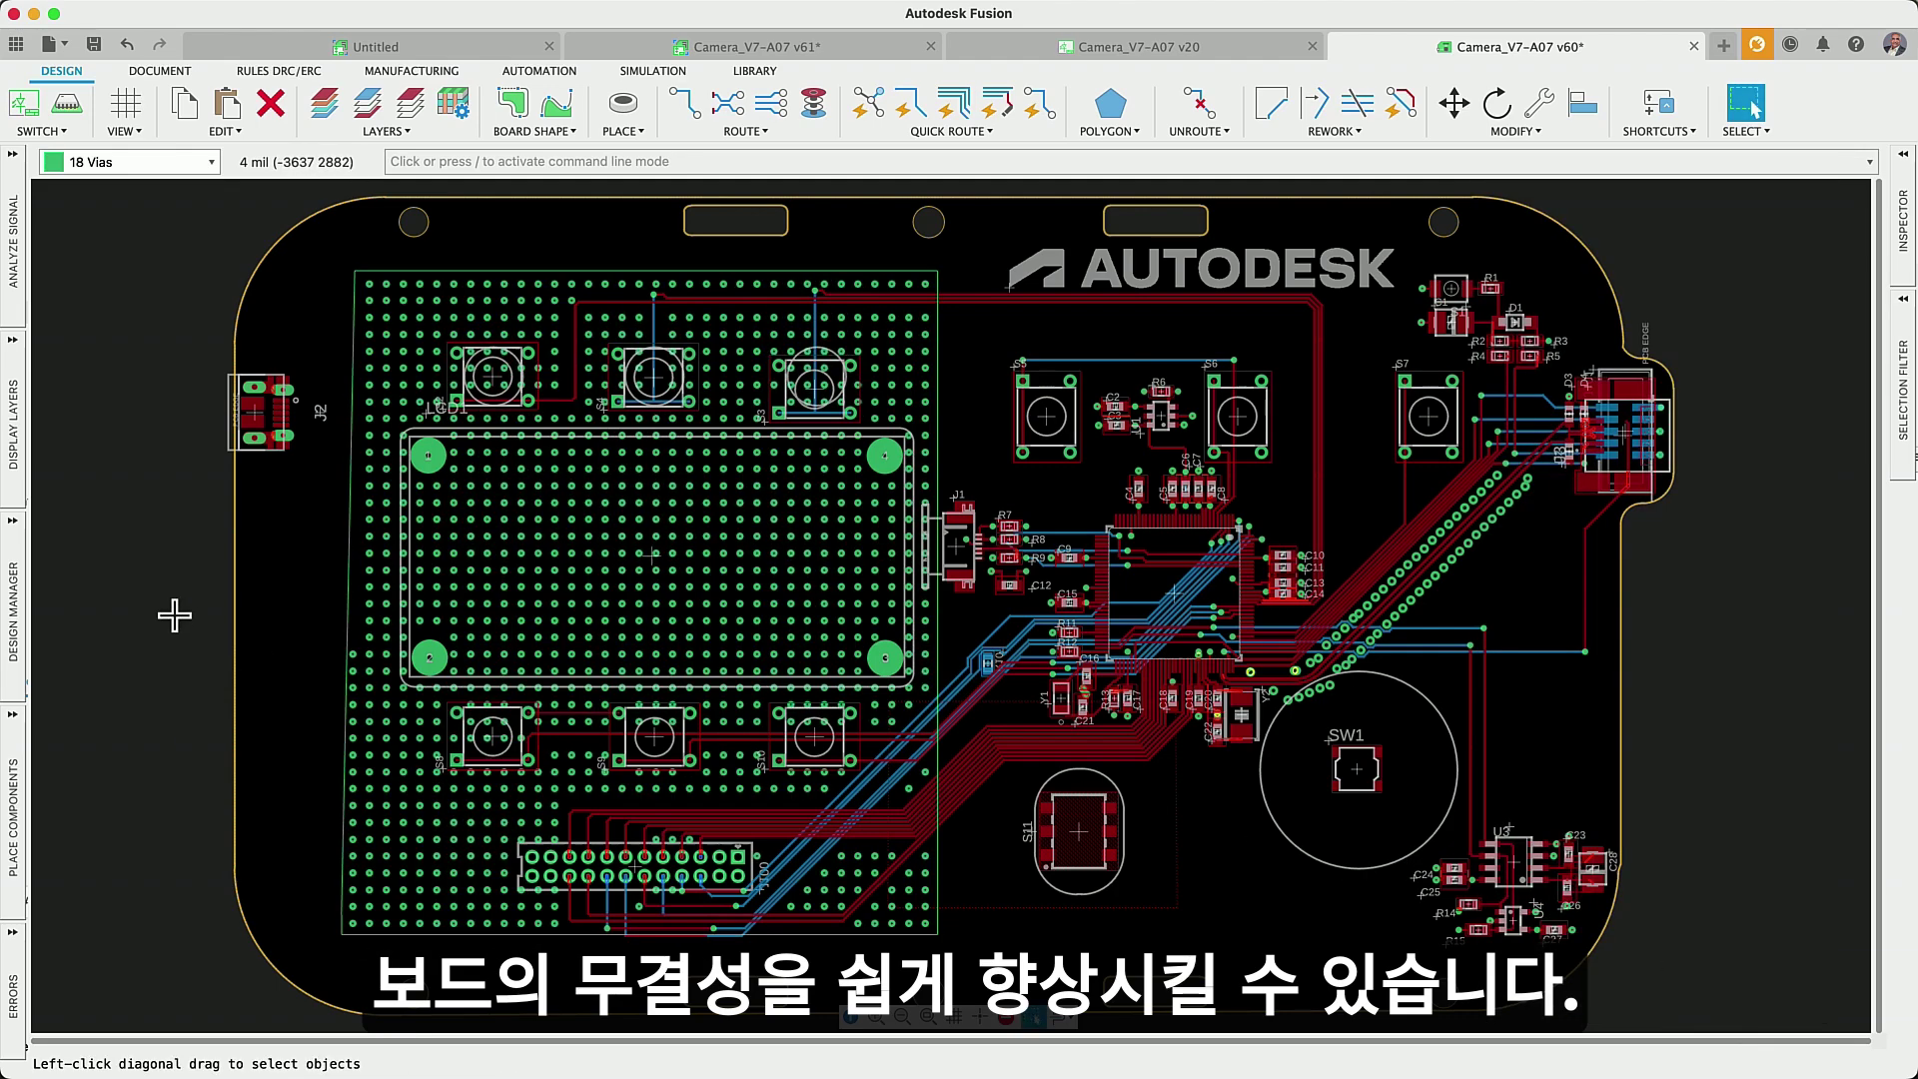
- Locate AGND in the Design Manager and restrict the selection filter to Via Stitching
click(12, 604)
click(122, 712)
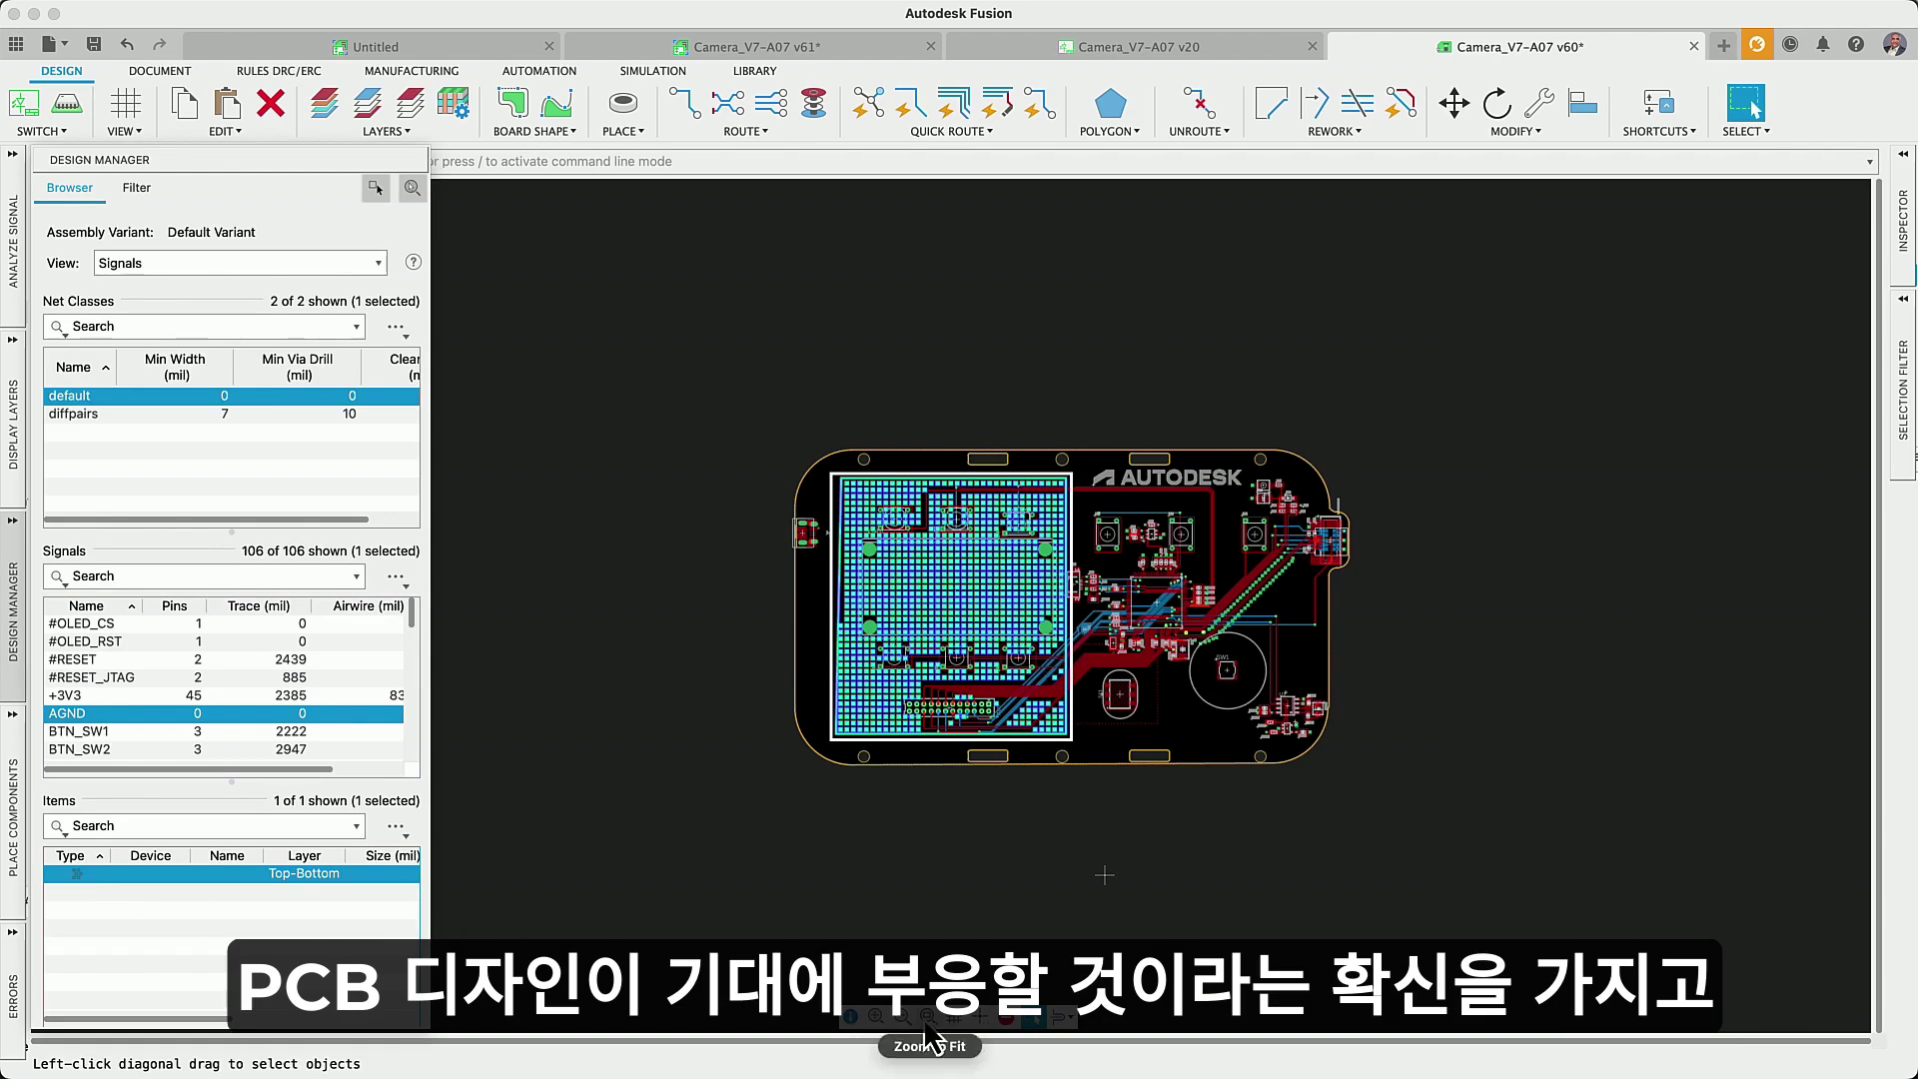
click(1906, 430)
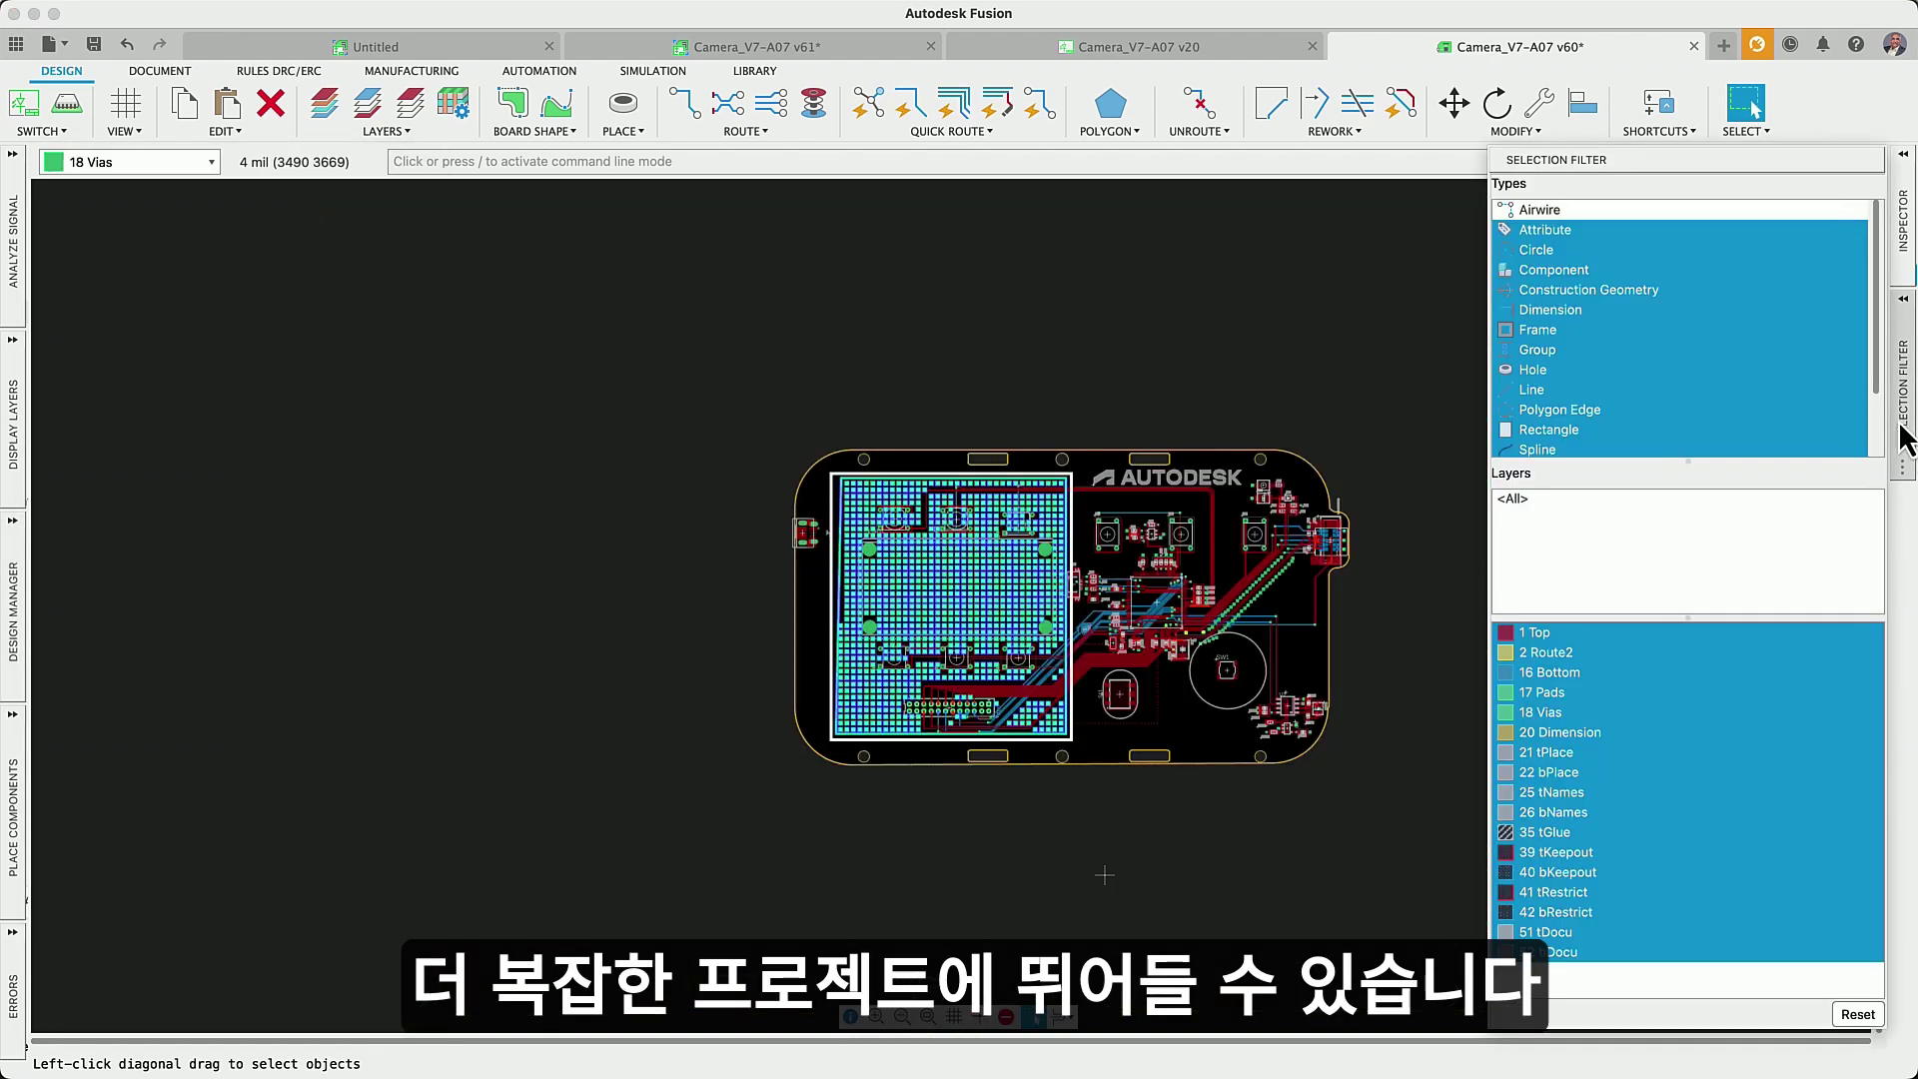
scroll(1598, 349, down, 2)
click(1544, 426)
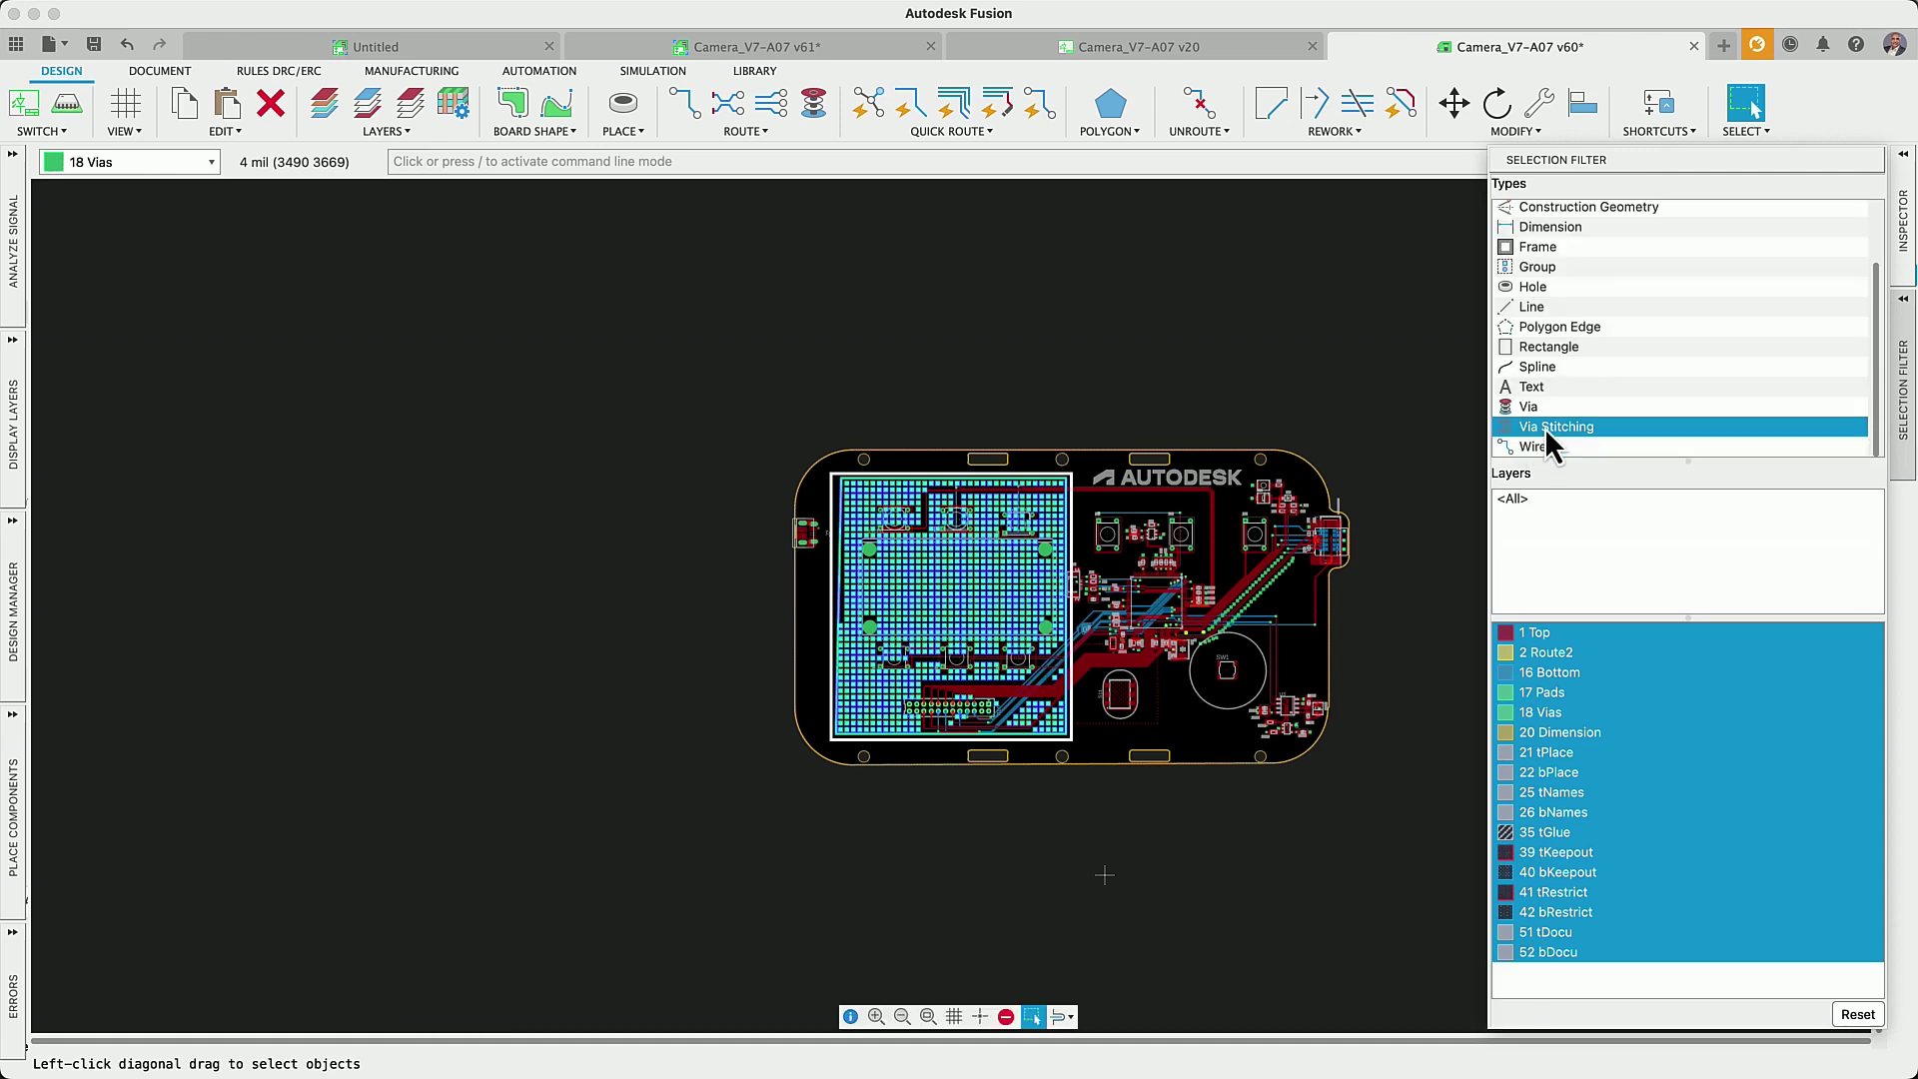
click(1905, 261)
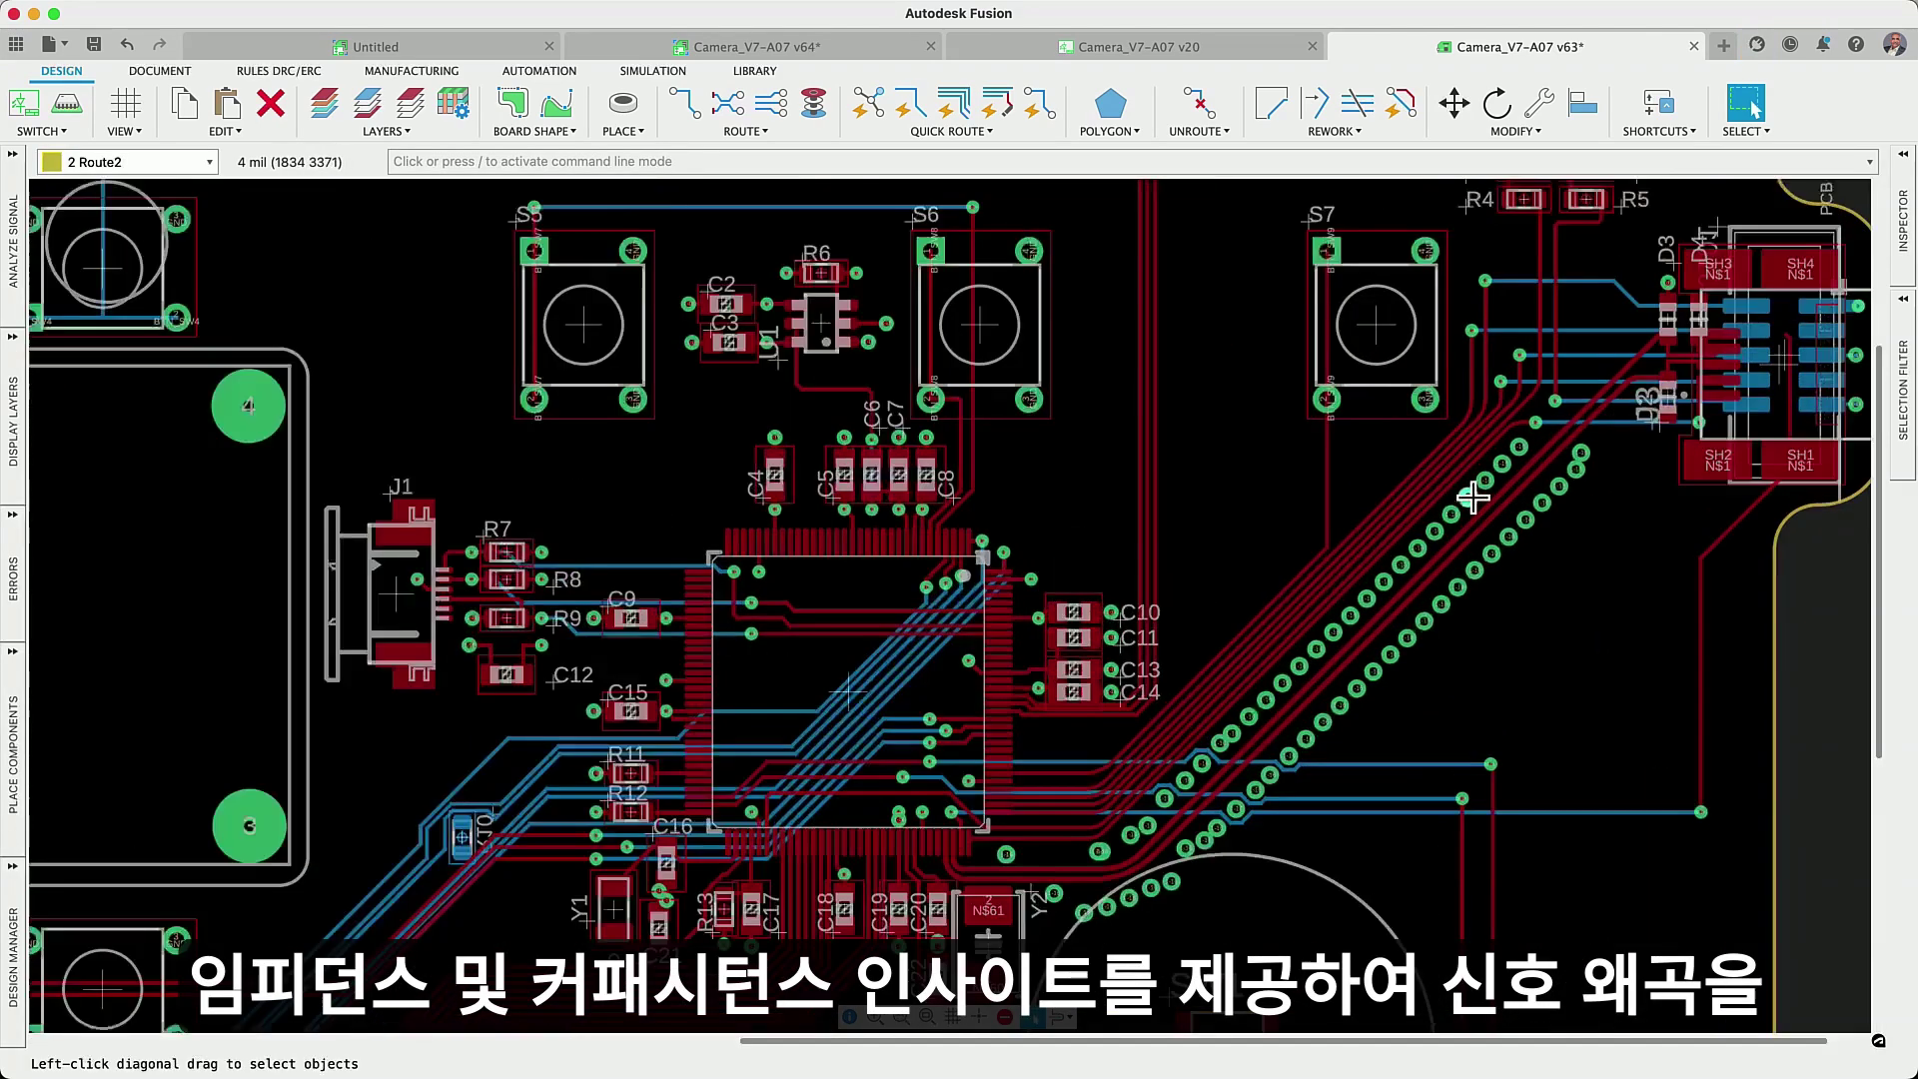
- Analyse the TDI trace's impedance with an 80 Ω target impedance
scroll(1472, 496, up, 5)
click(659, 72)
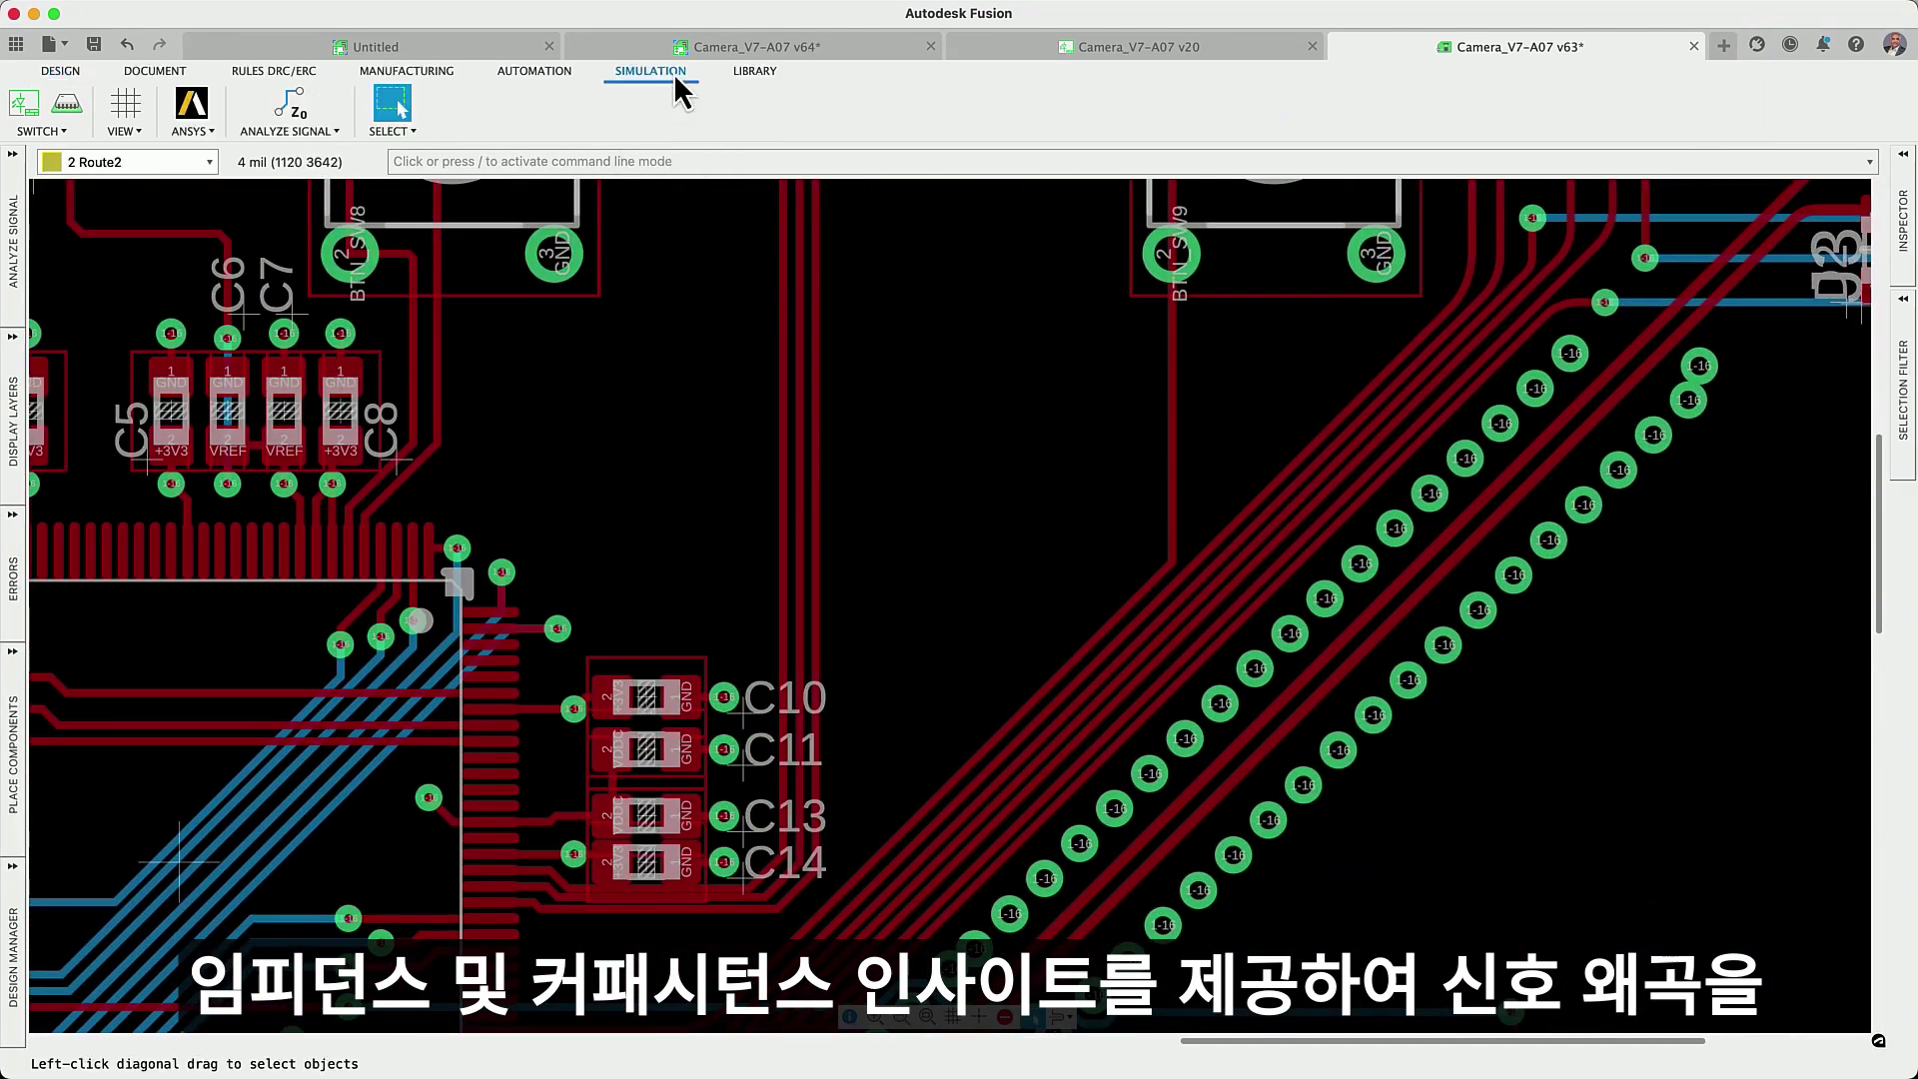
click(290, 103)
middle_drag(963, 763, 749, 663)
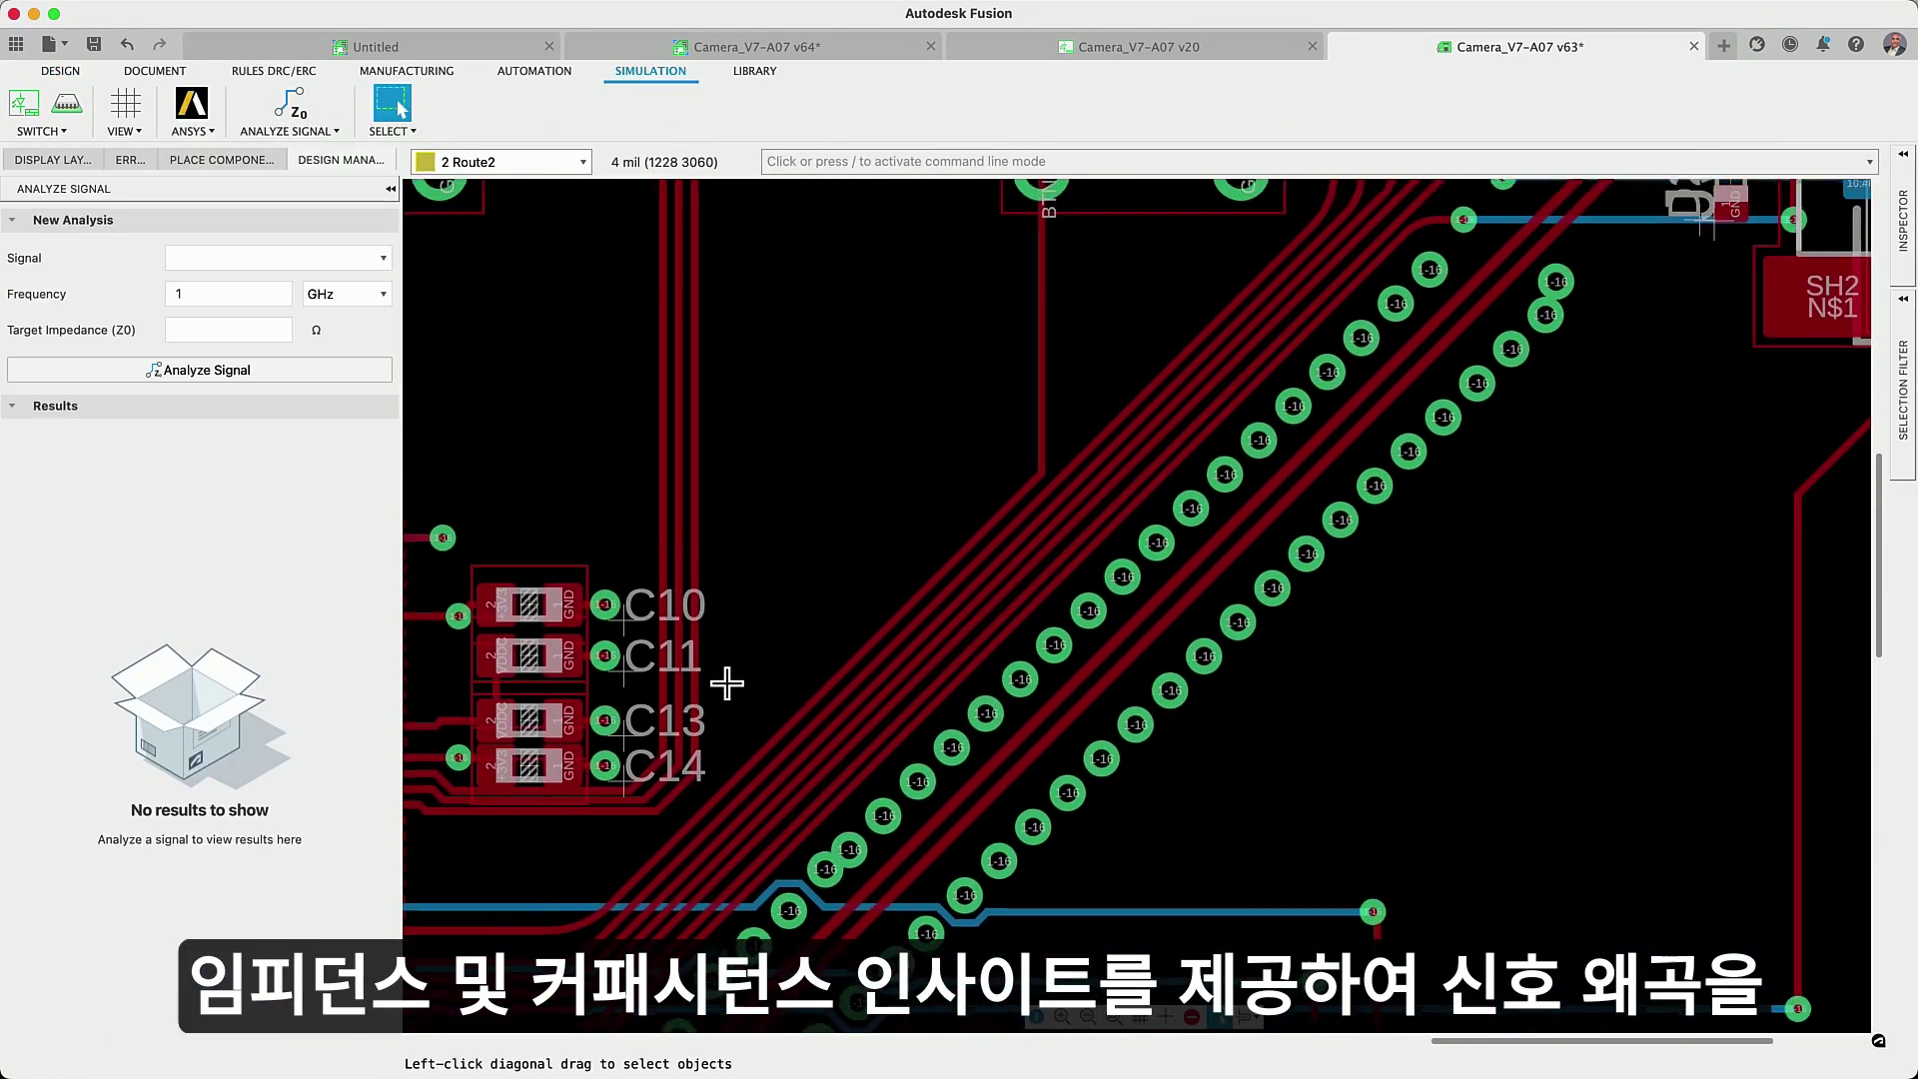
click(899, 685)
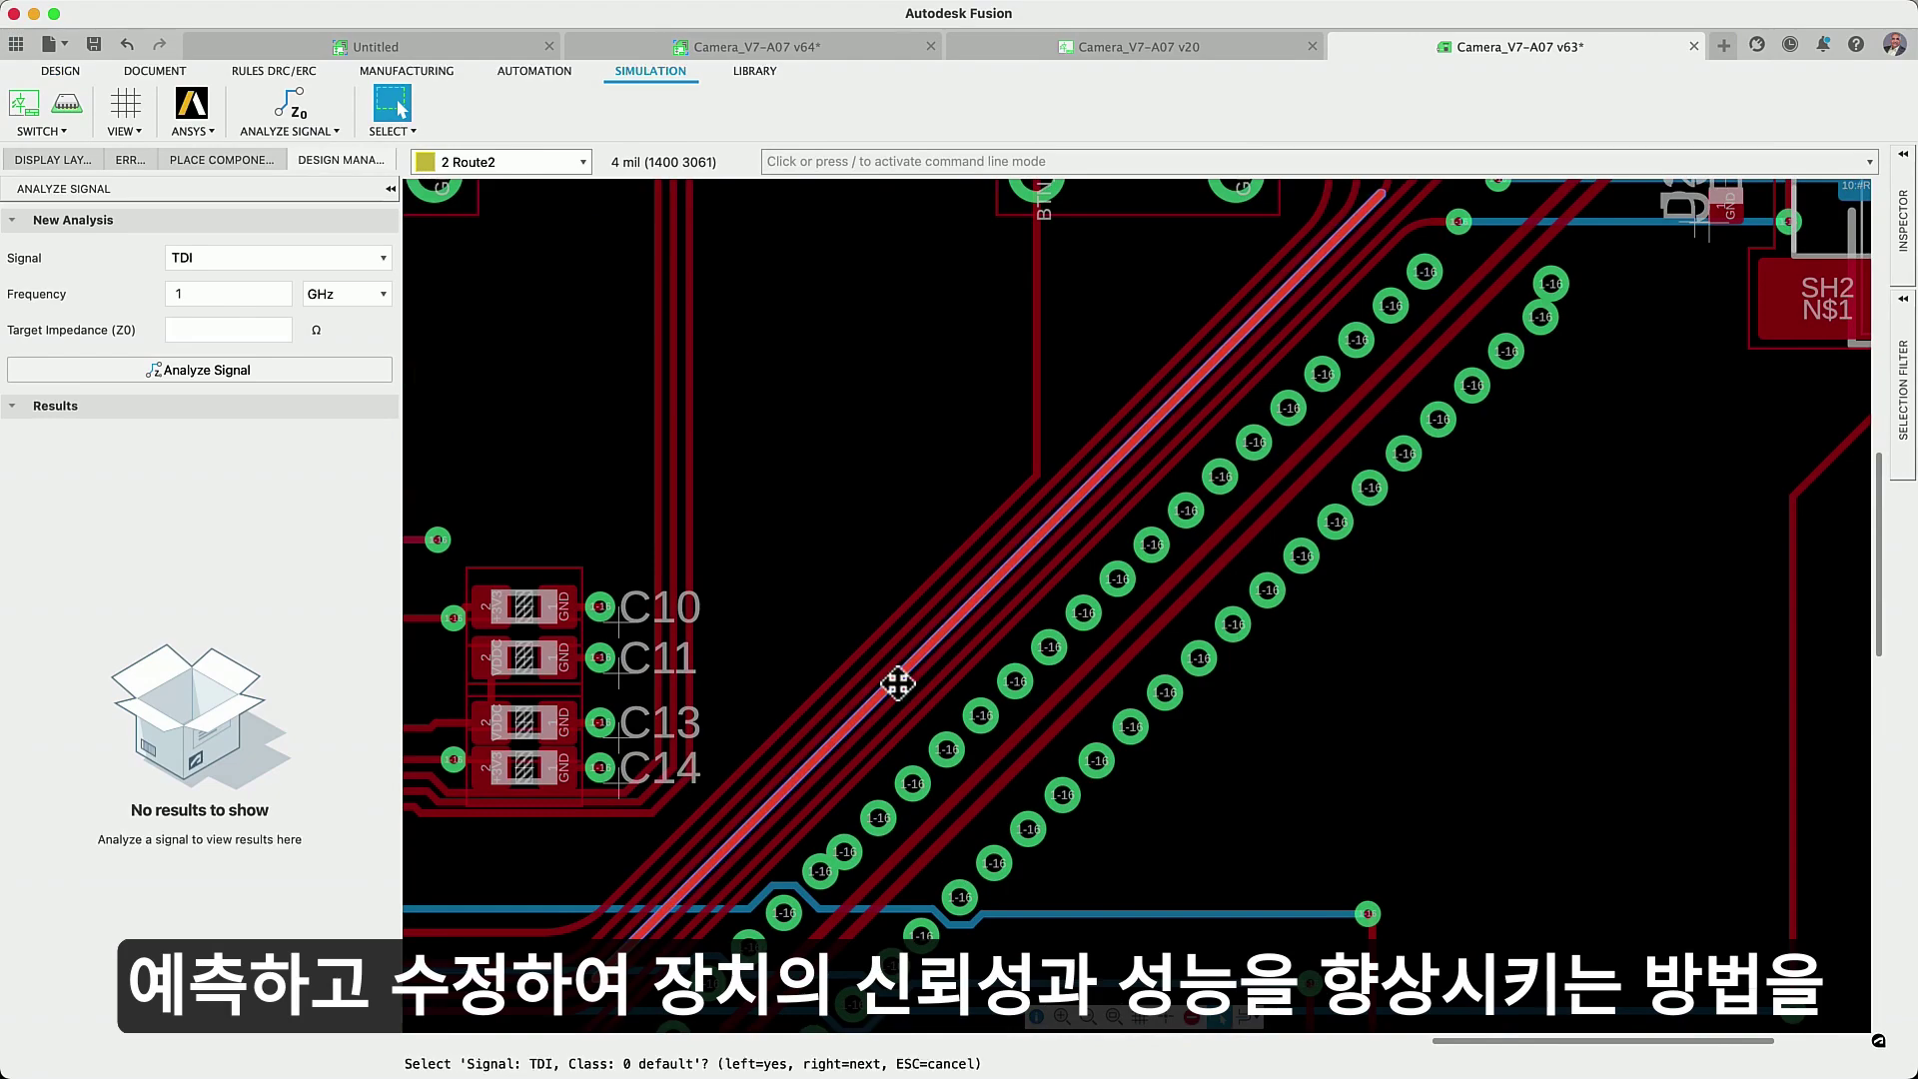
click(230, 330)
text(80)
click(243, 406)
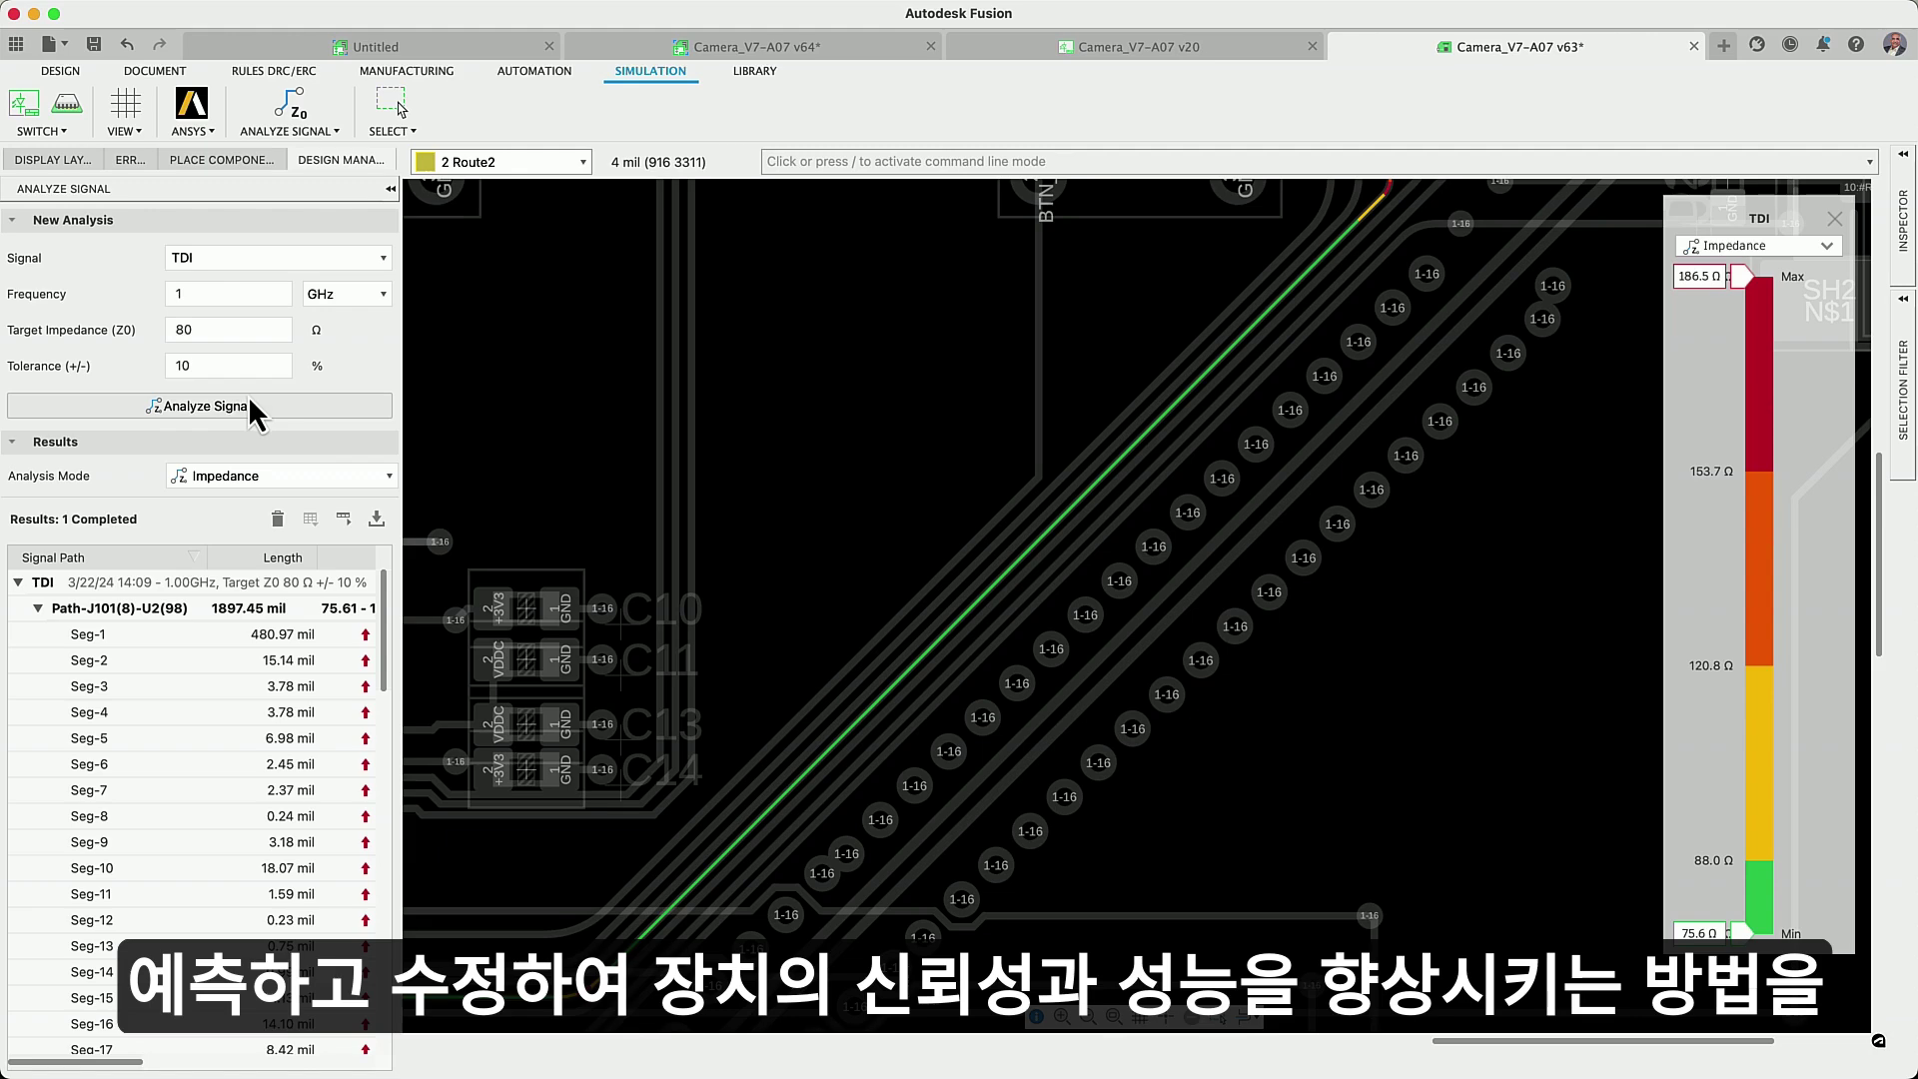
- Widen the results panel to show more columns and switch the legend to coupling mode
drag(399, 506, 769, 535)
drag(349, 1067, 348, 1074)
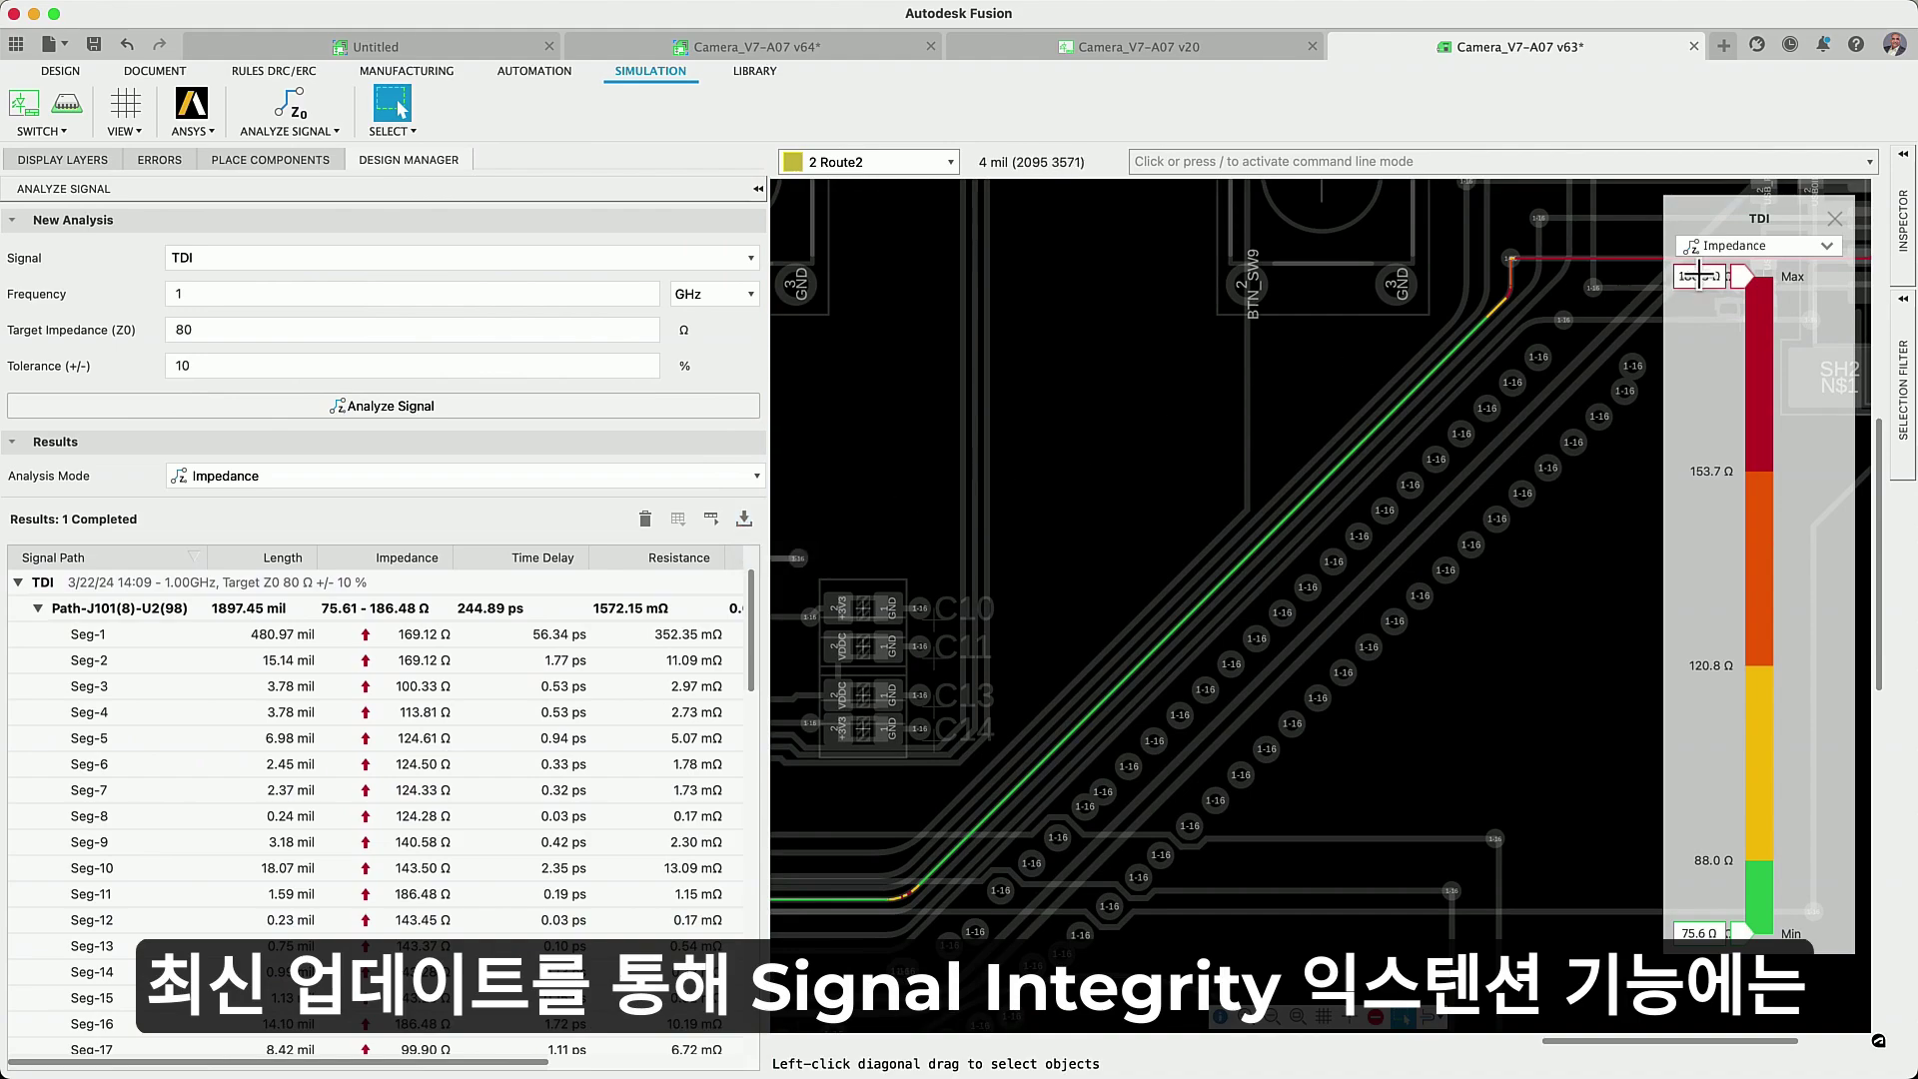
click(1828, 245)
click(1791, 297)
scroll(1173, 524, up, 5)
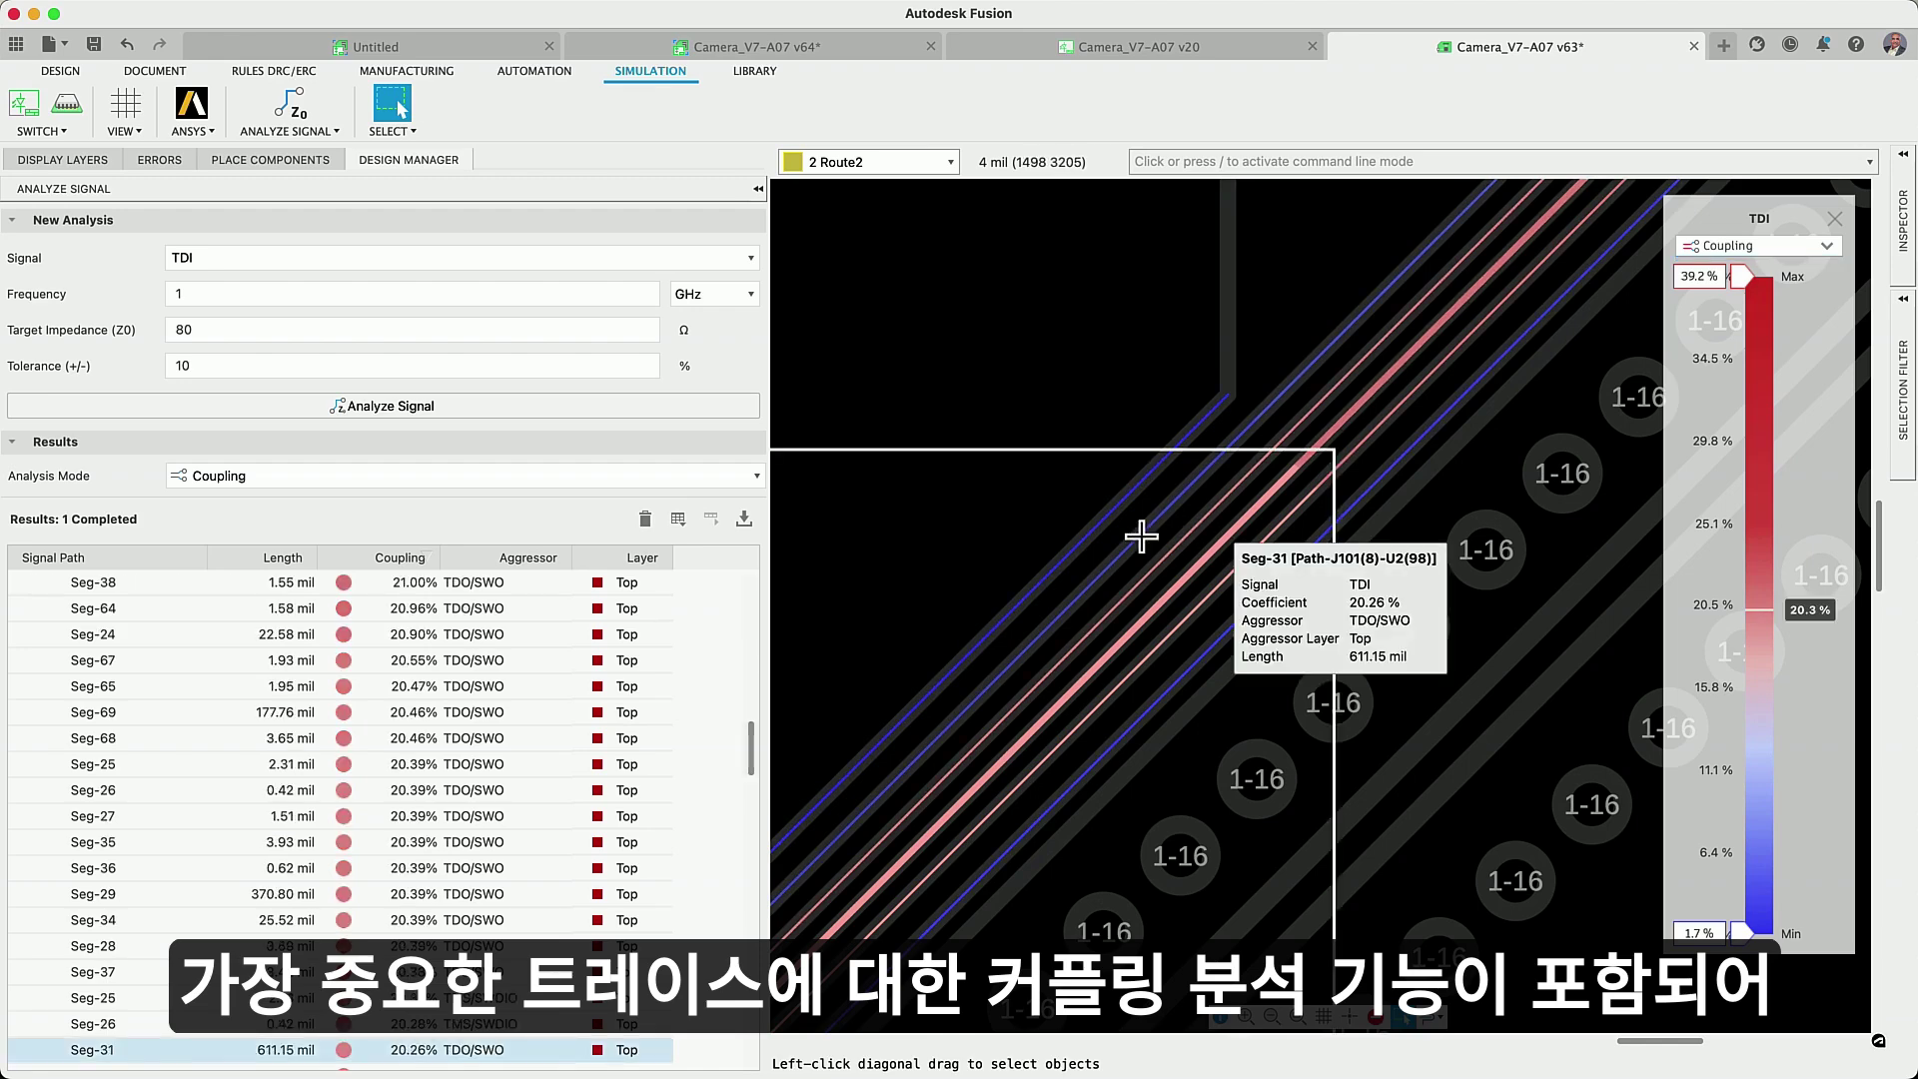
- Raise the coupling legend's minimum to hide TDI segments coupled below 20.3 %
scroll(1141, 536, down, 6)
drag(1739, 932, 1755, 939)
key(Escape)
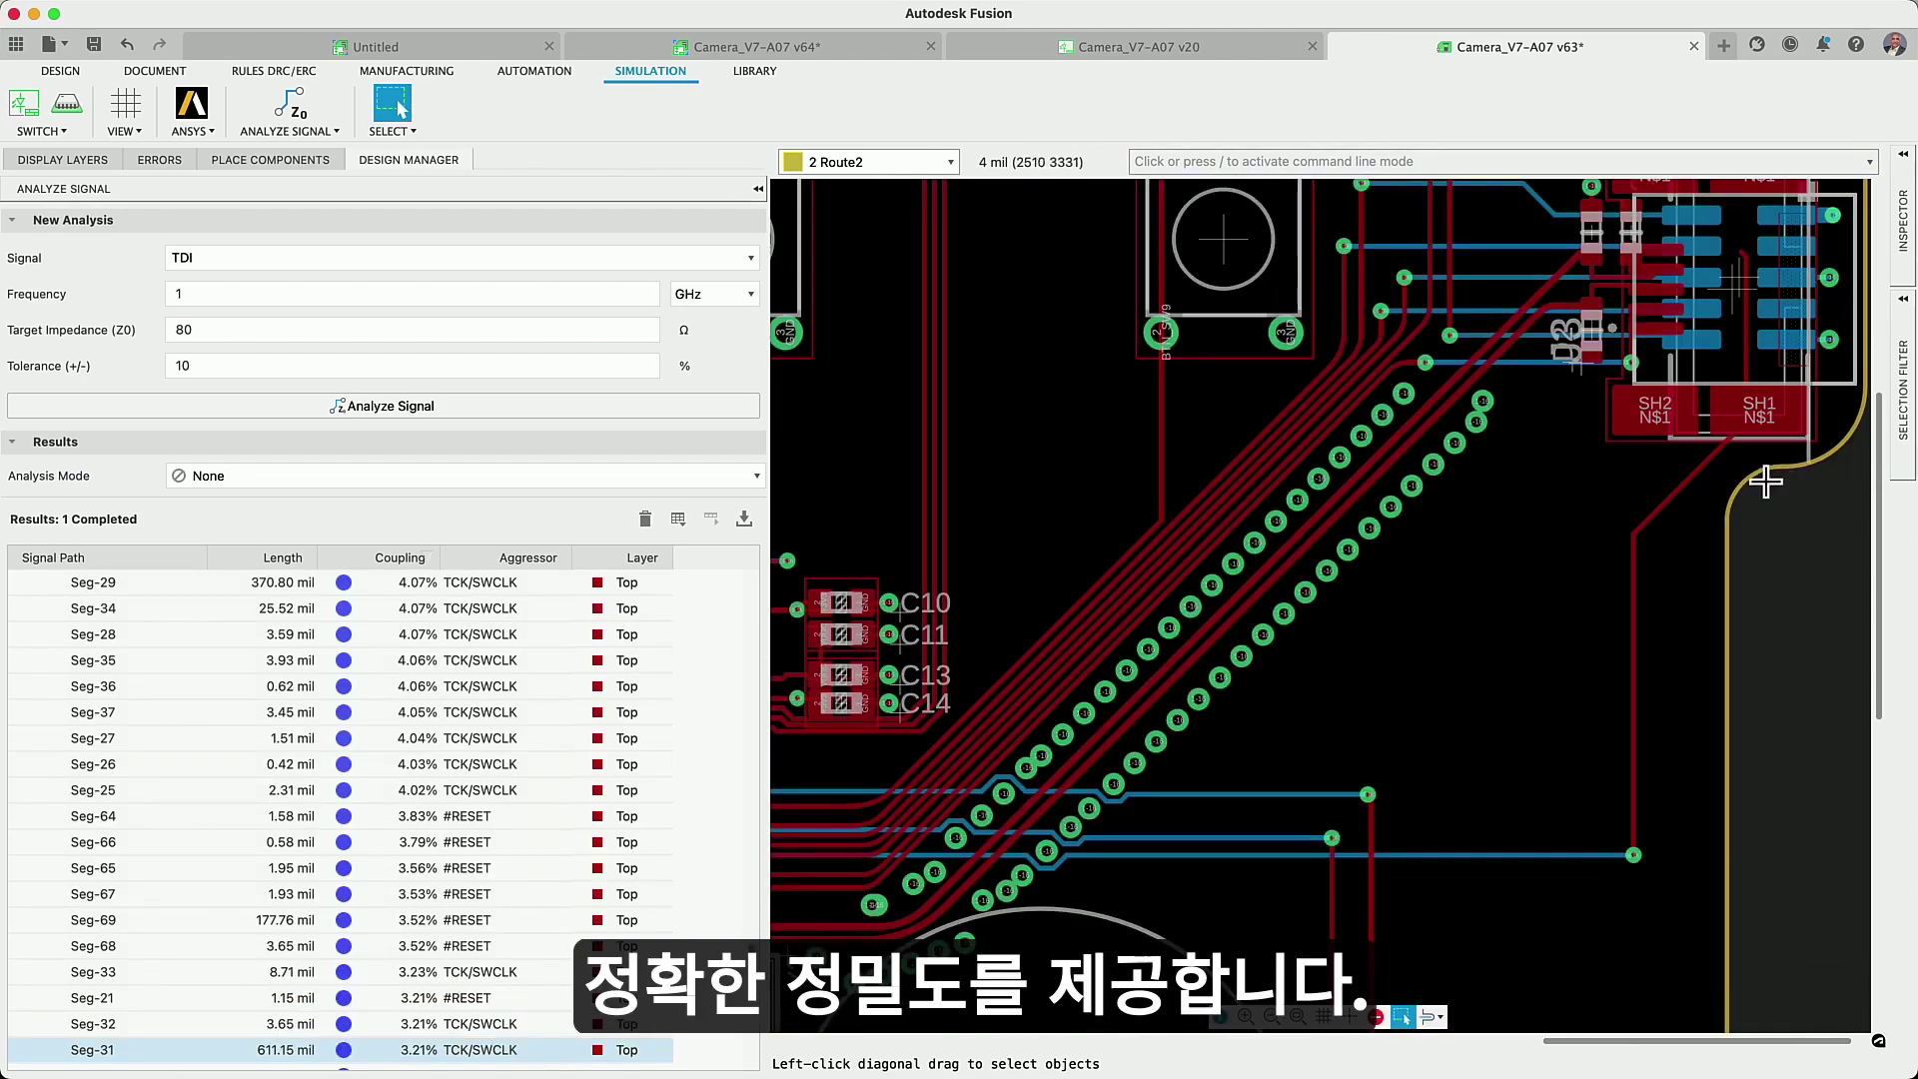
- Move the TDI trace to a different layer with Change Layer
right_click(1723, 489)
click(1744, 506)
click(1466, 143)
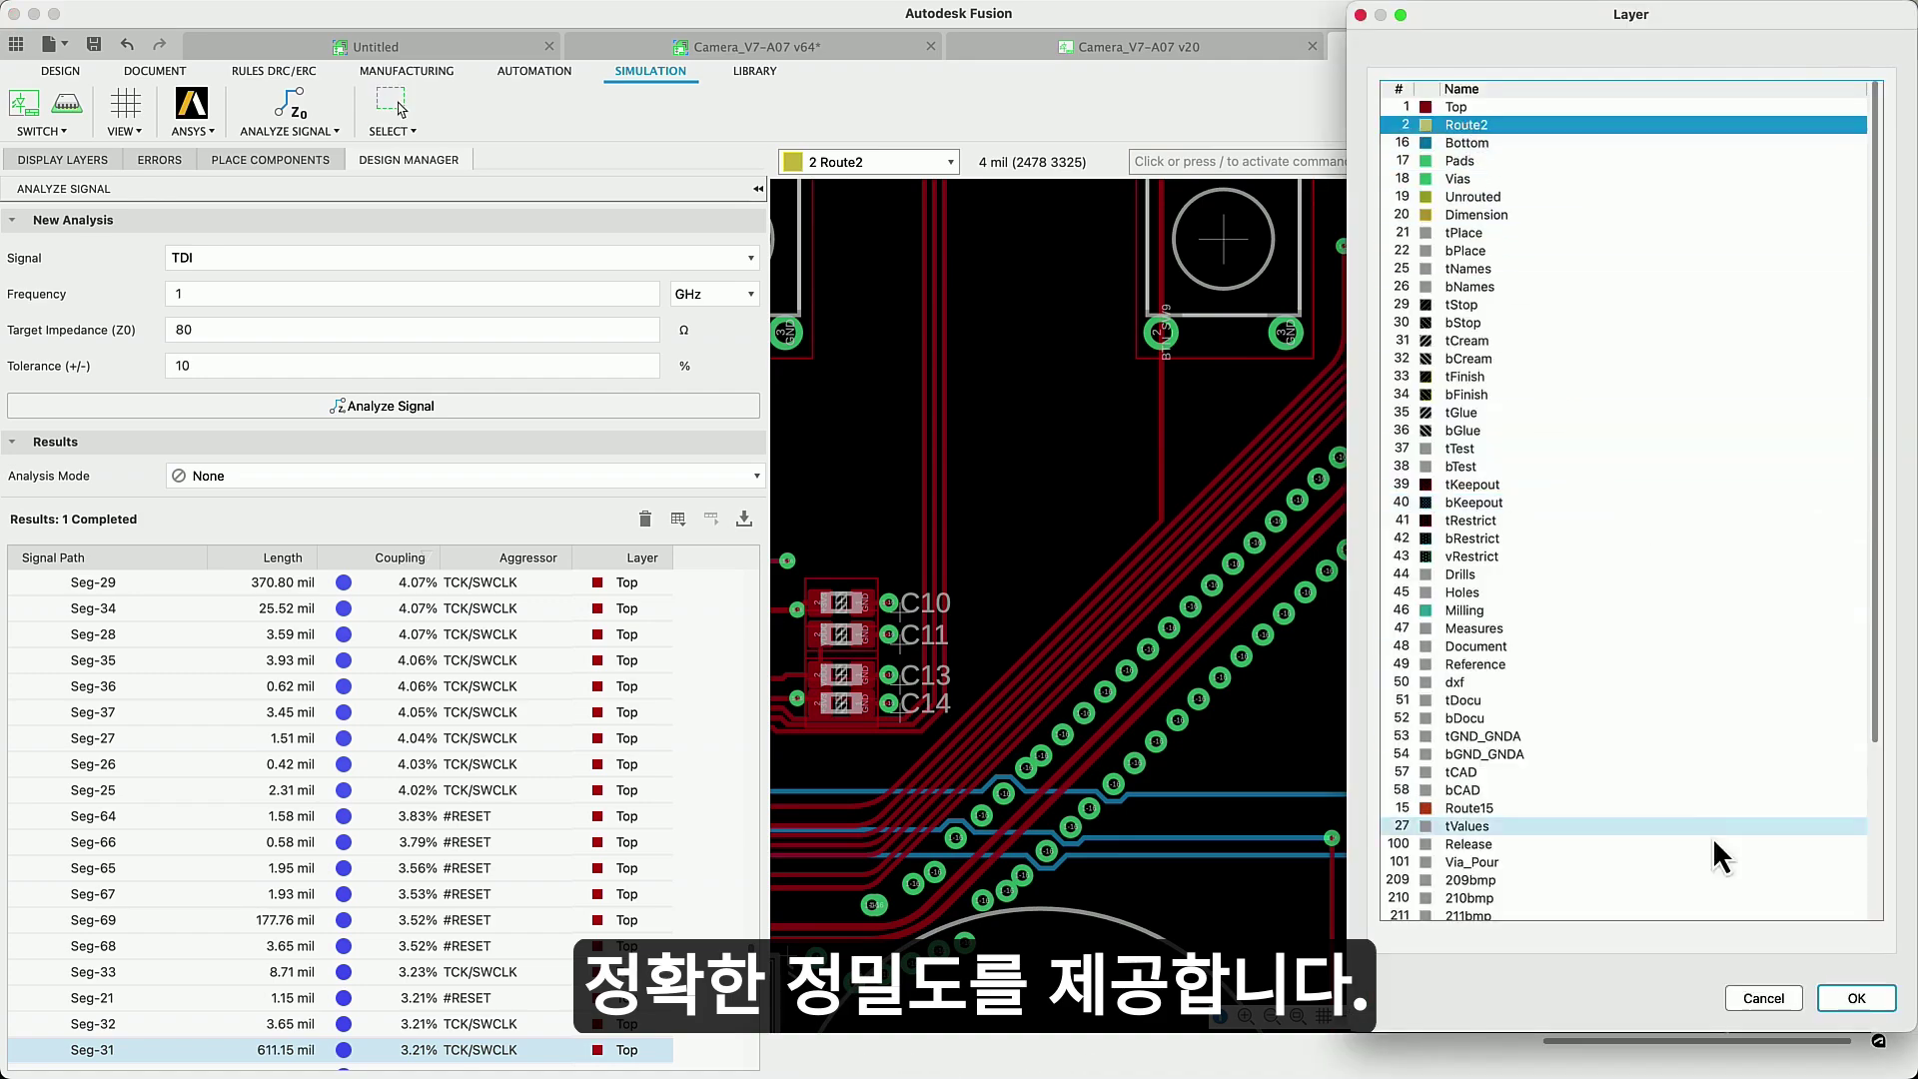
click(1856, 998)
- Make 1 Top the active layer, refresh the analysis, and display TDI coupling results
click(952, 164)
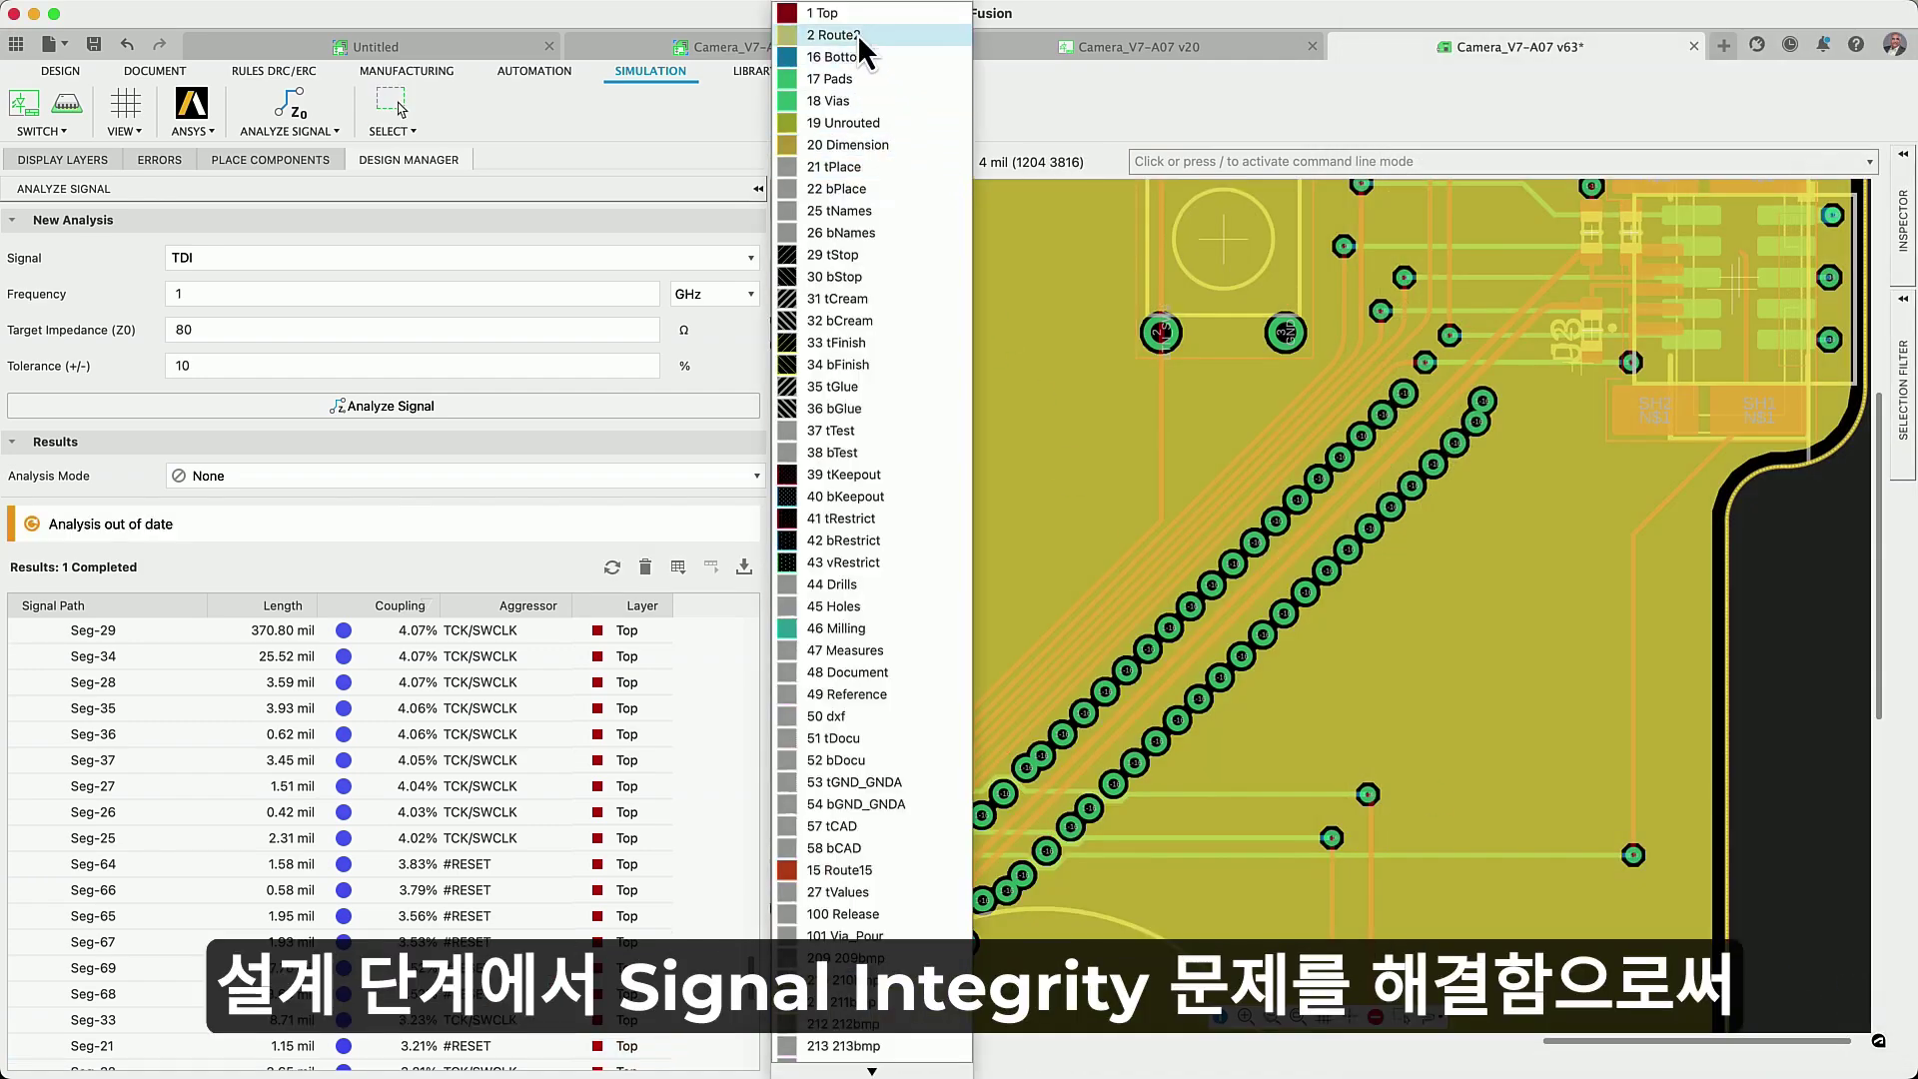
click(852, 38)
click(612, 567)
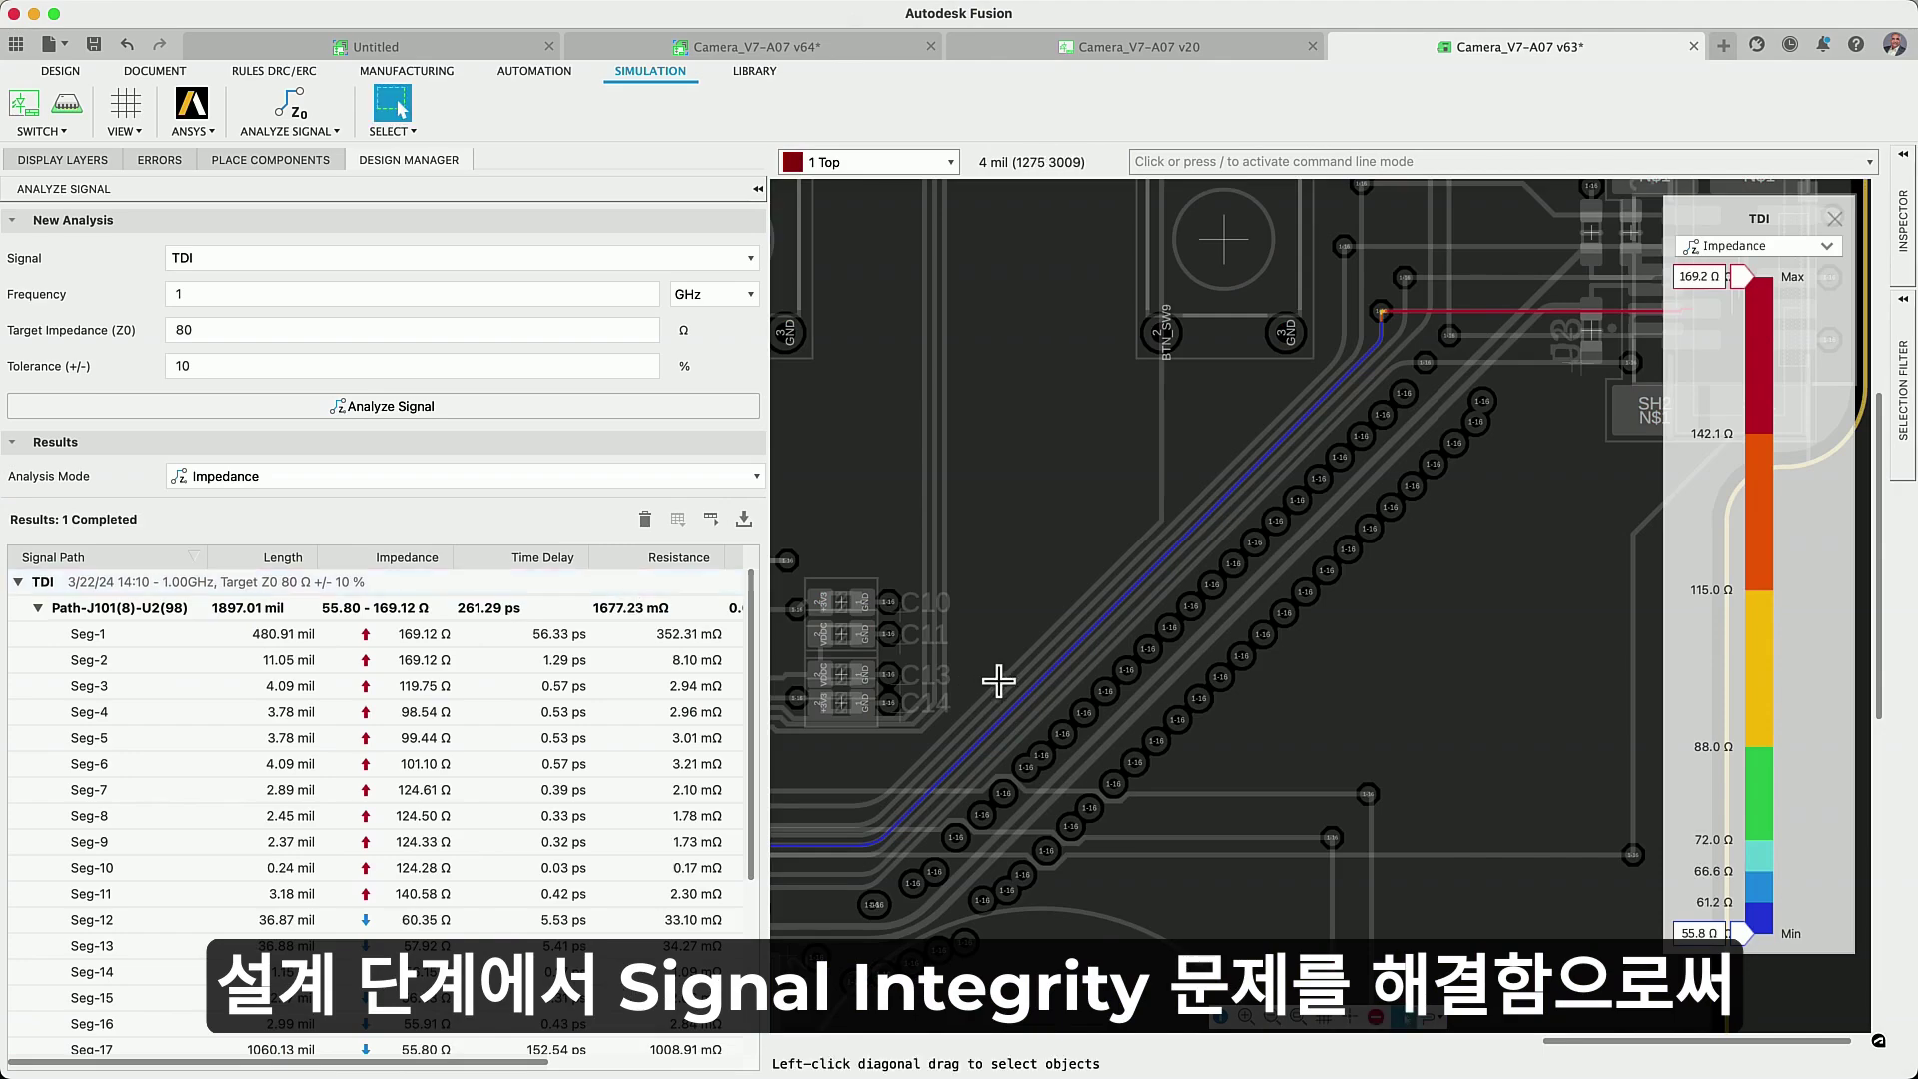
scroll(999, 682, up, 2)
click(1830, 248)
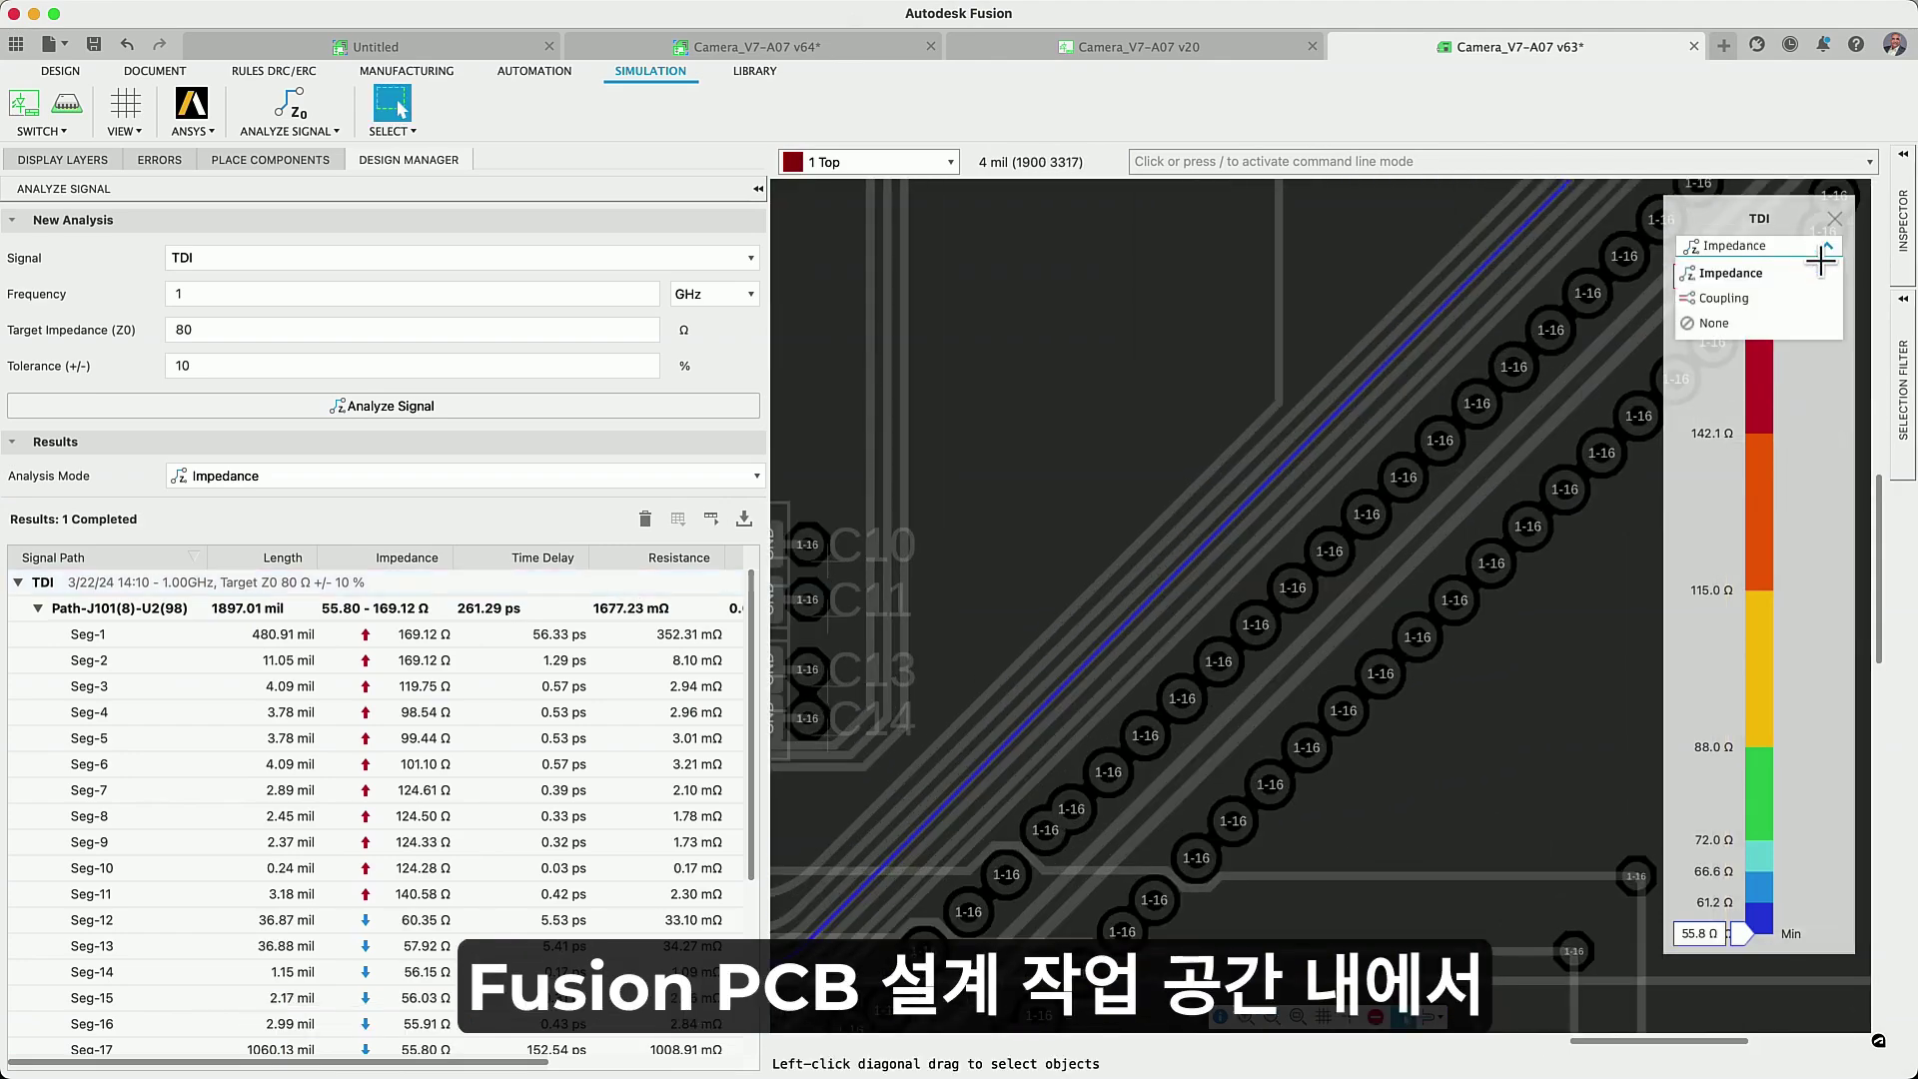
click(1743, 268)
scroll(1285, 484, up, 2)
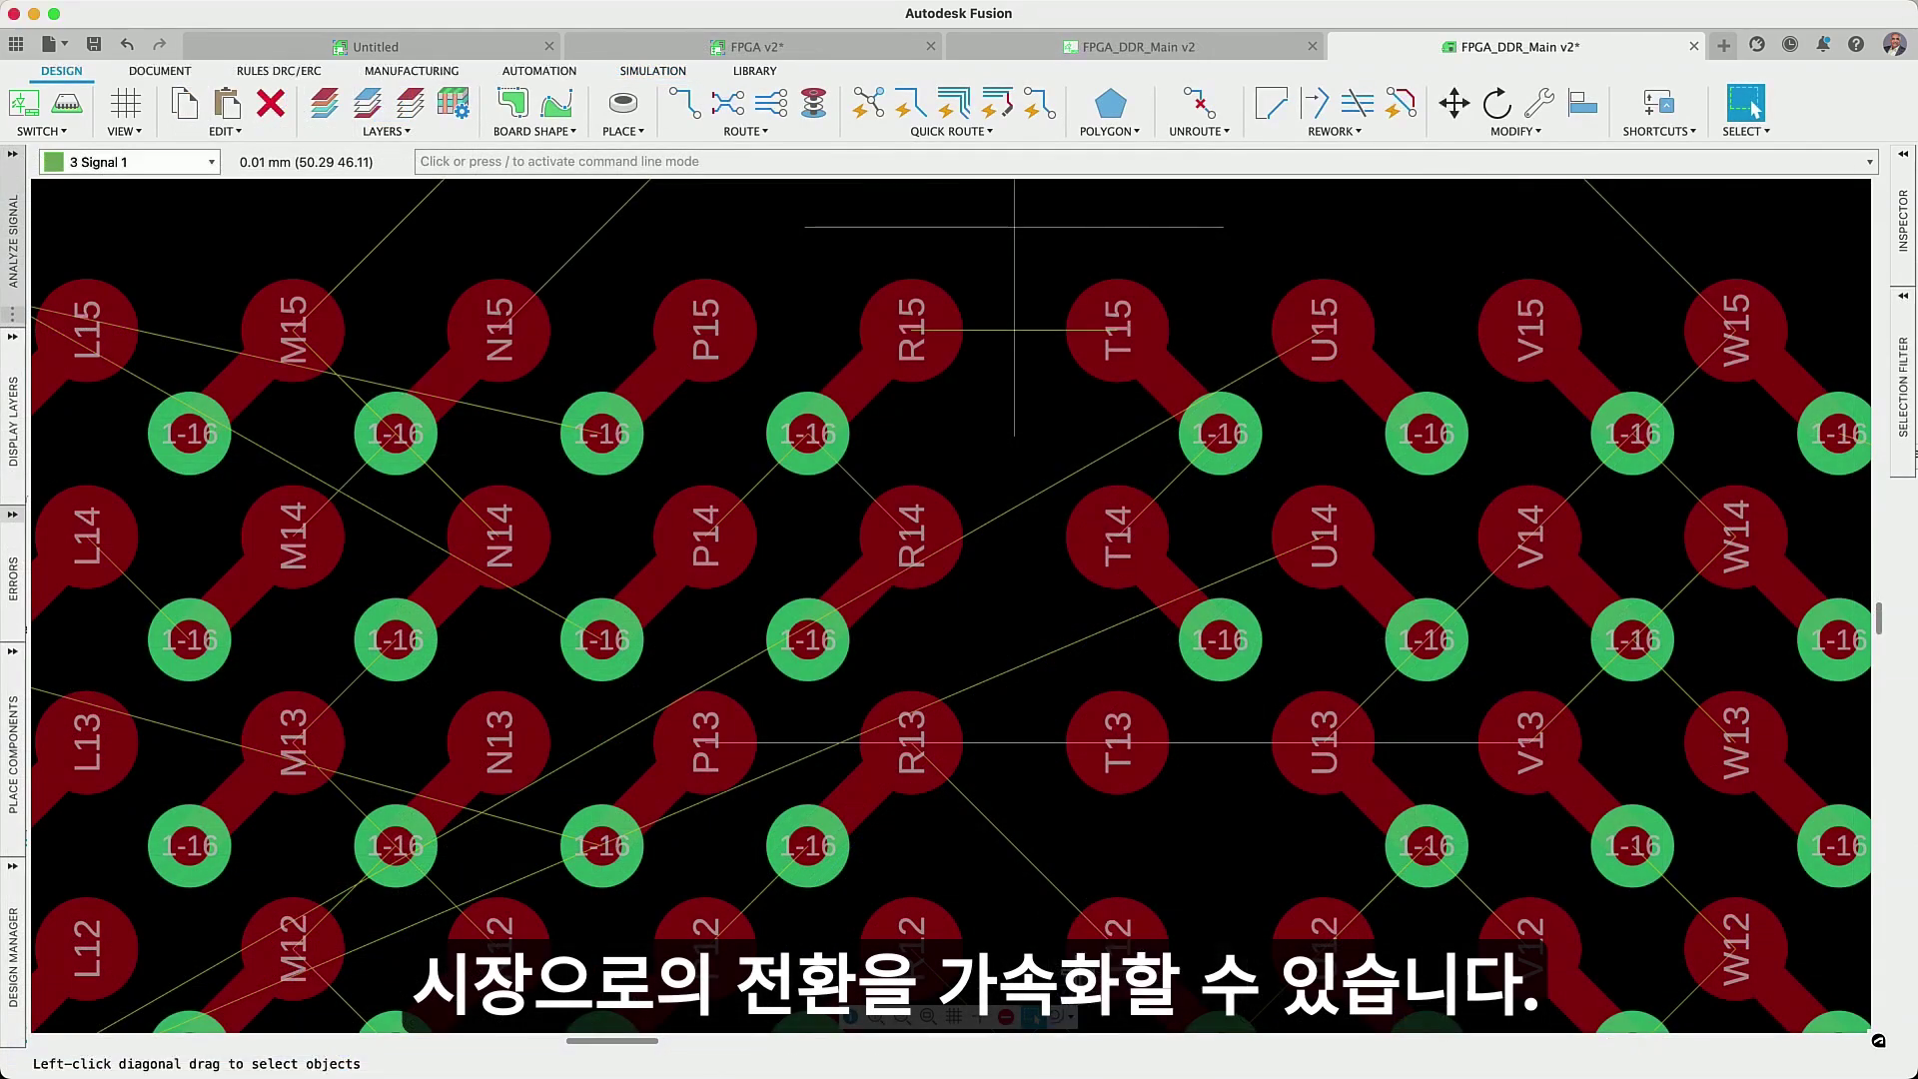
- Start a Signal 1 manual route from U14's via, then review the DRC annular ring rules
click(683, 104)
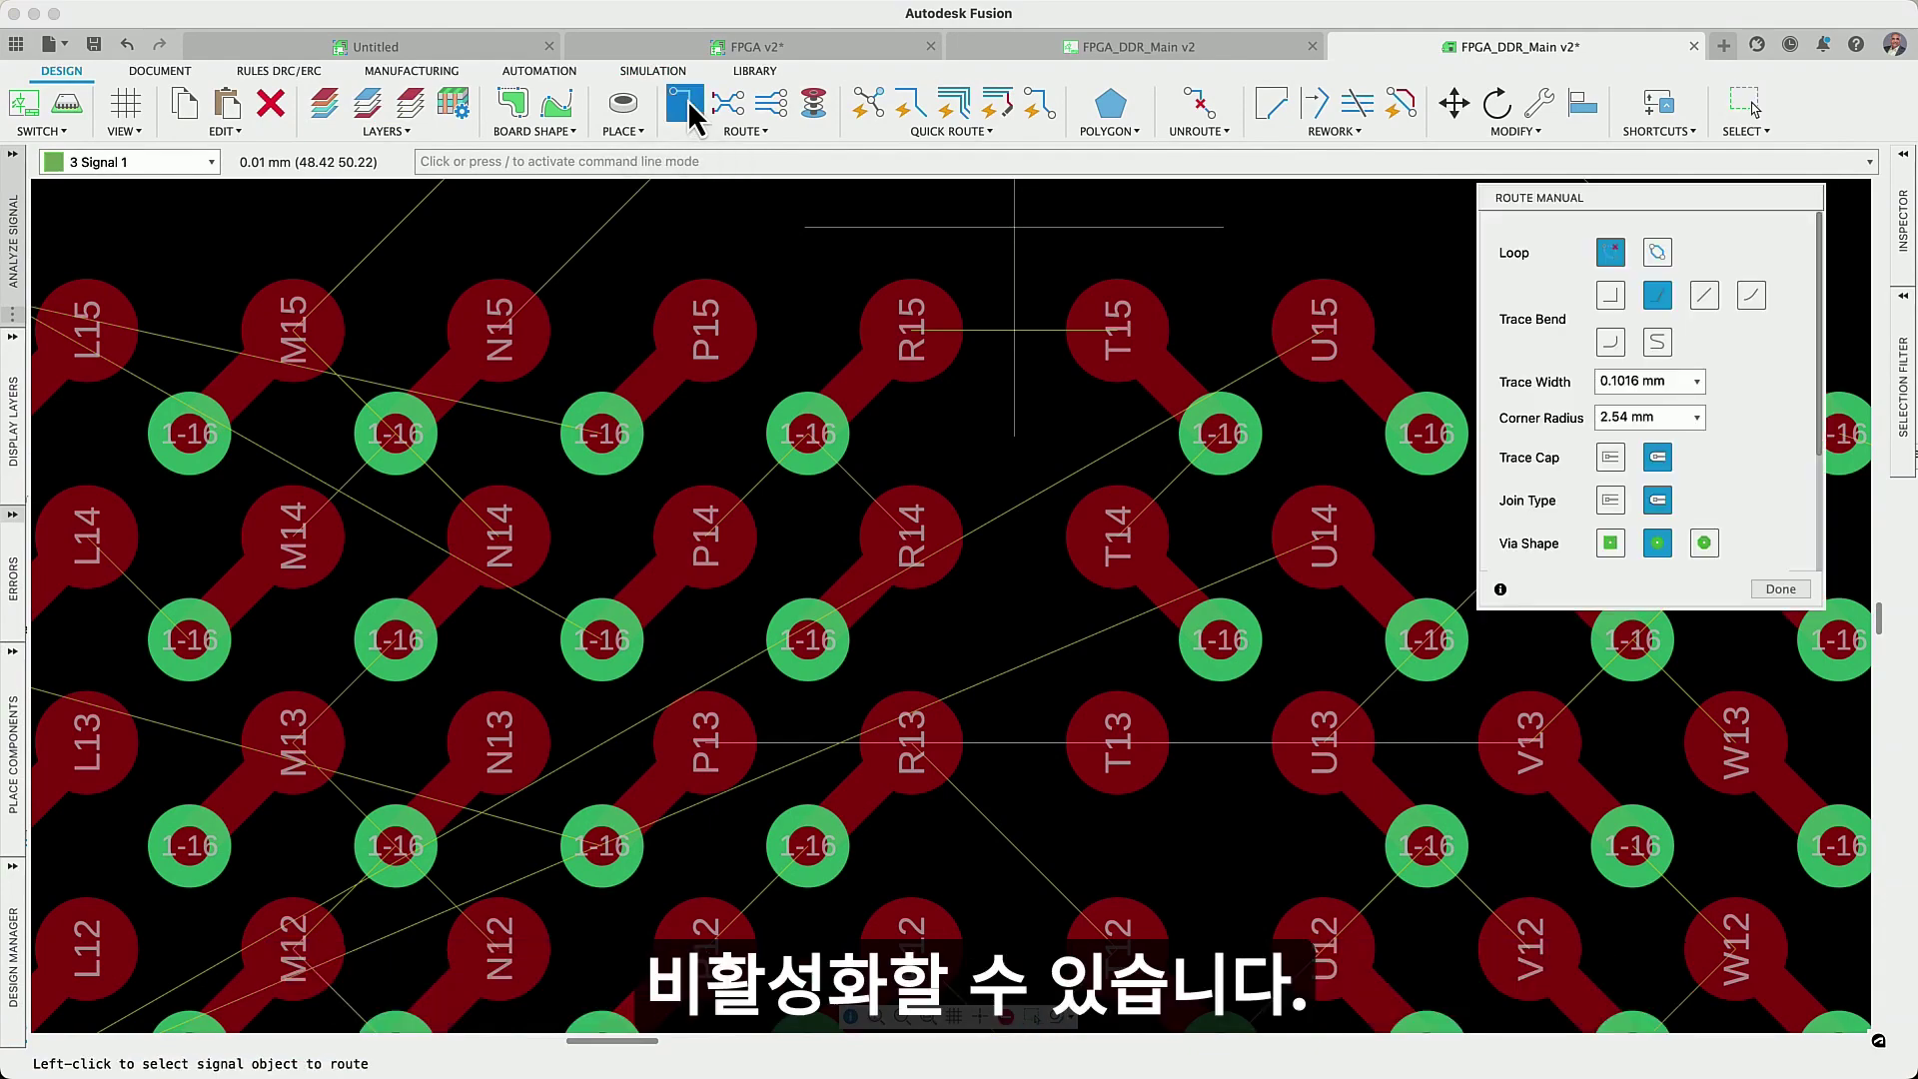
click(220, 164)
click(215, 168)
click(1418, 640)
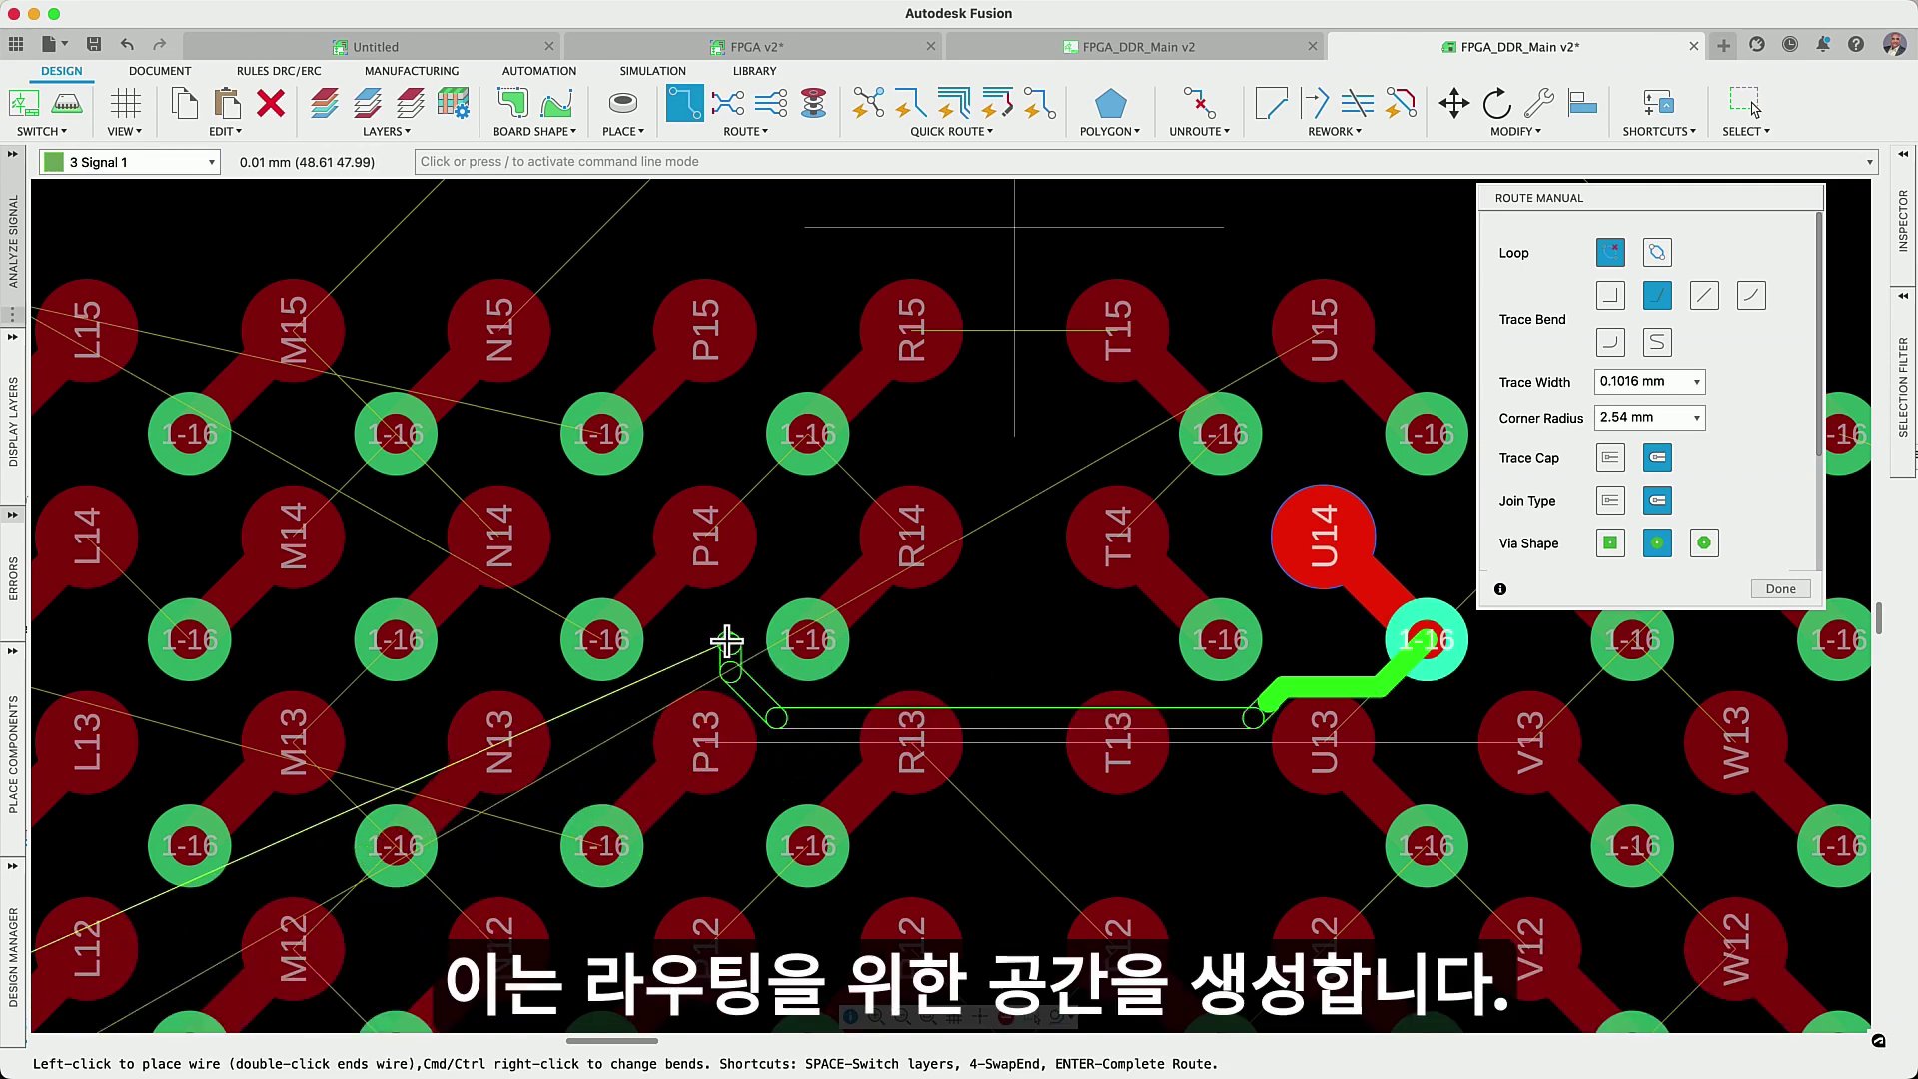
key(Escape)
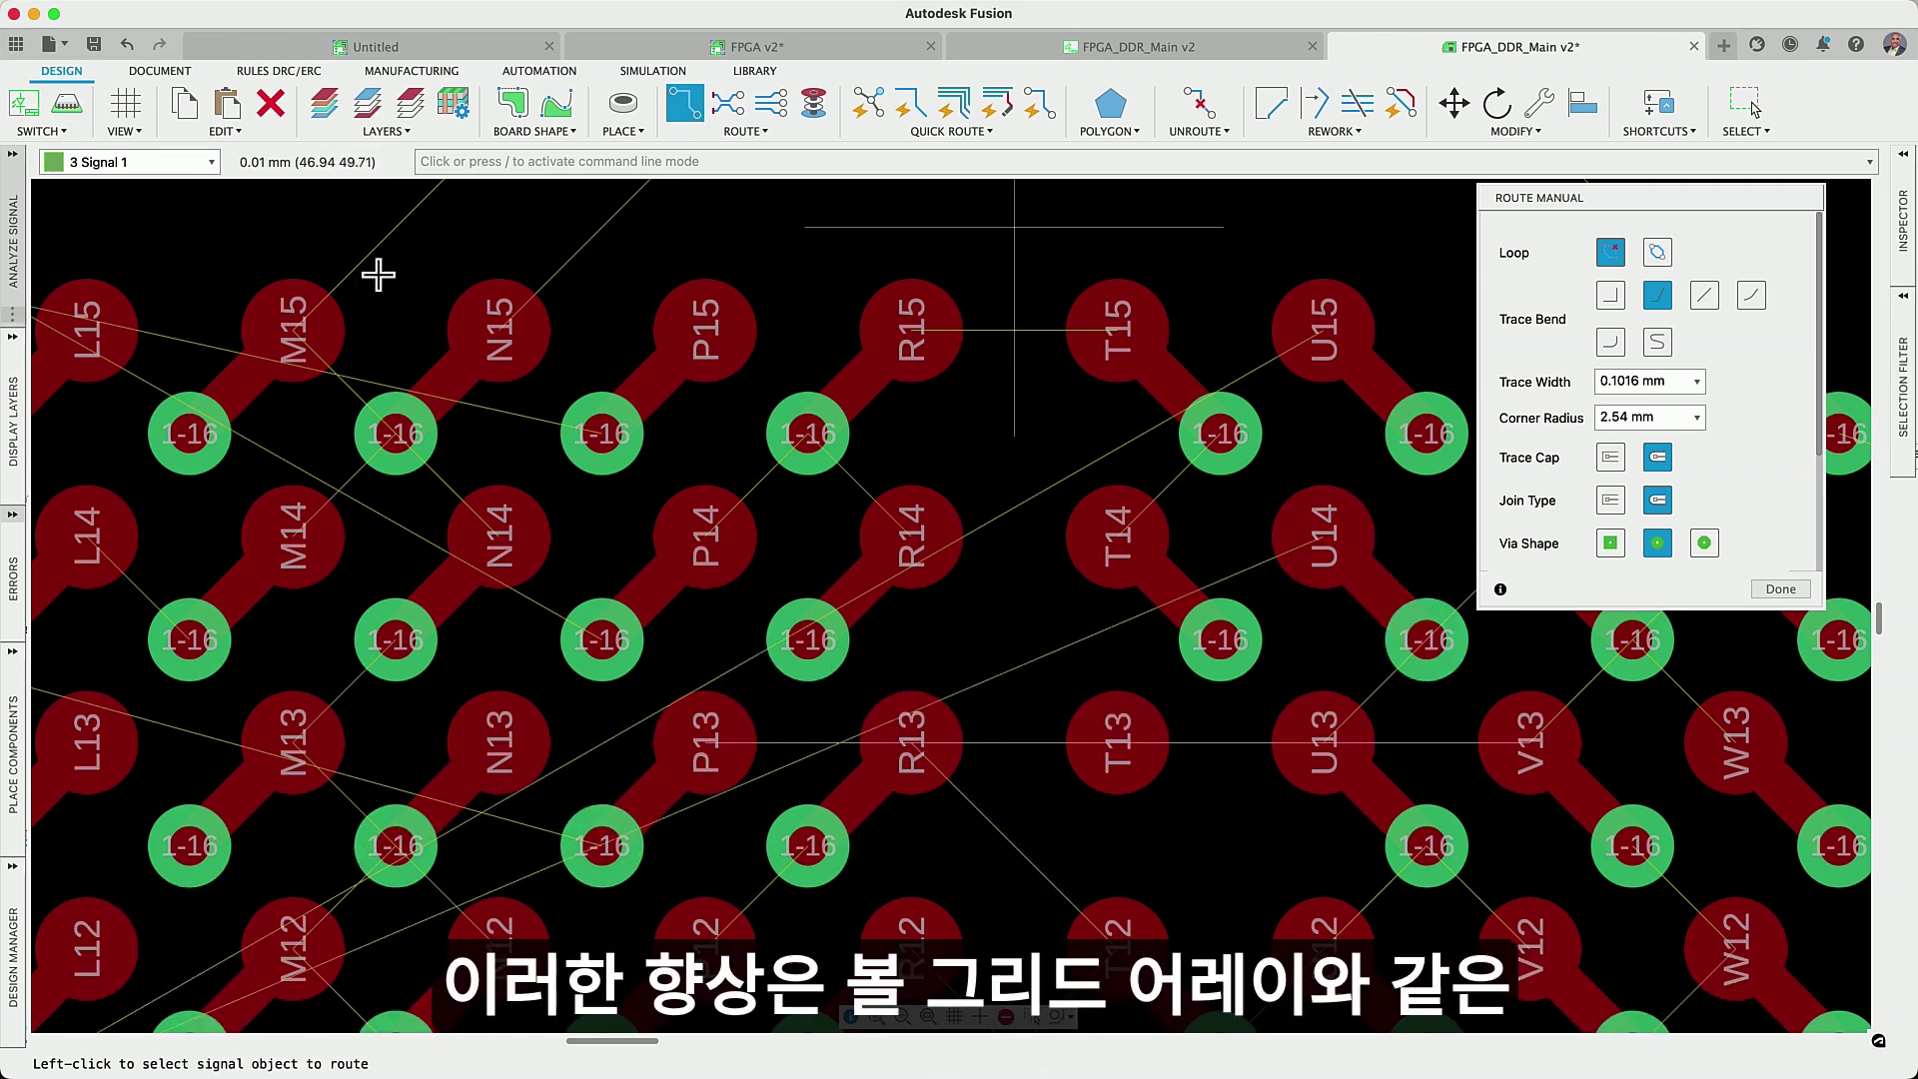
click(278, 71)
click(218, 110)
click(589, 234)
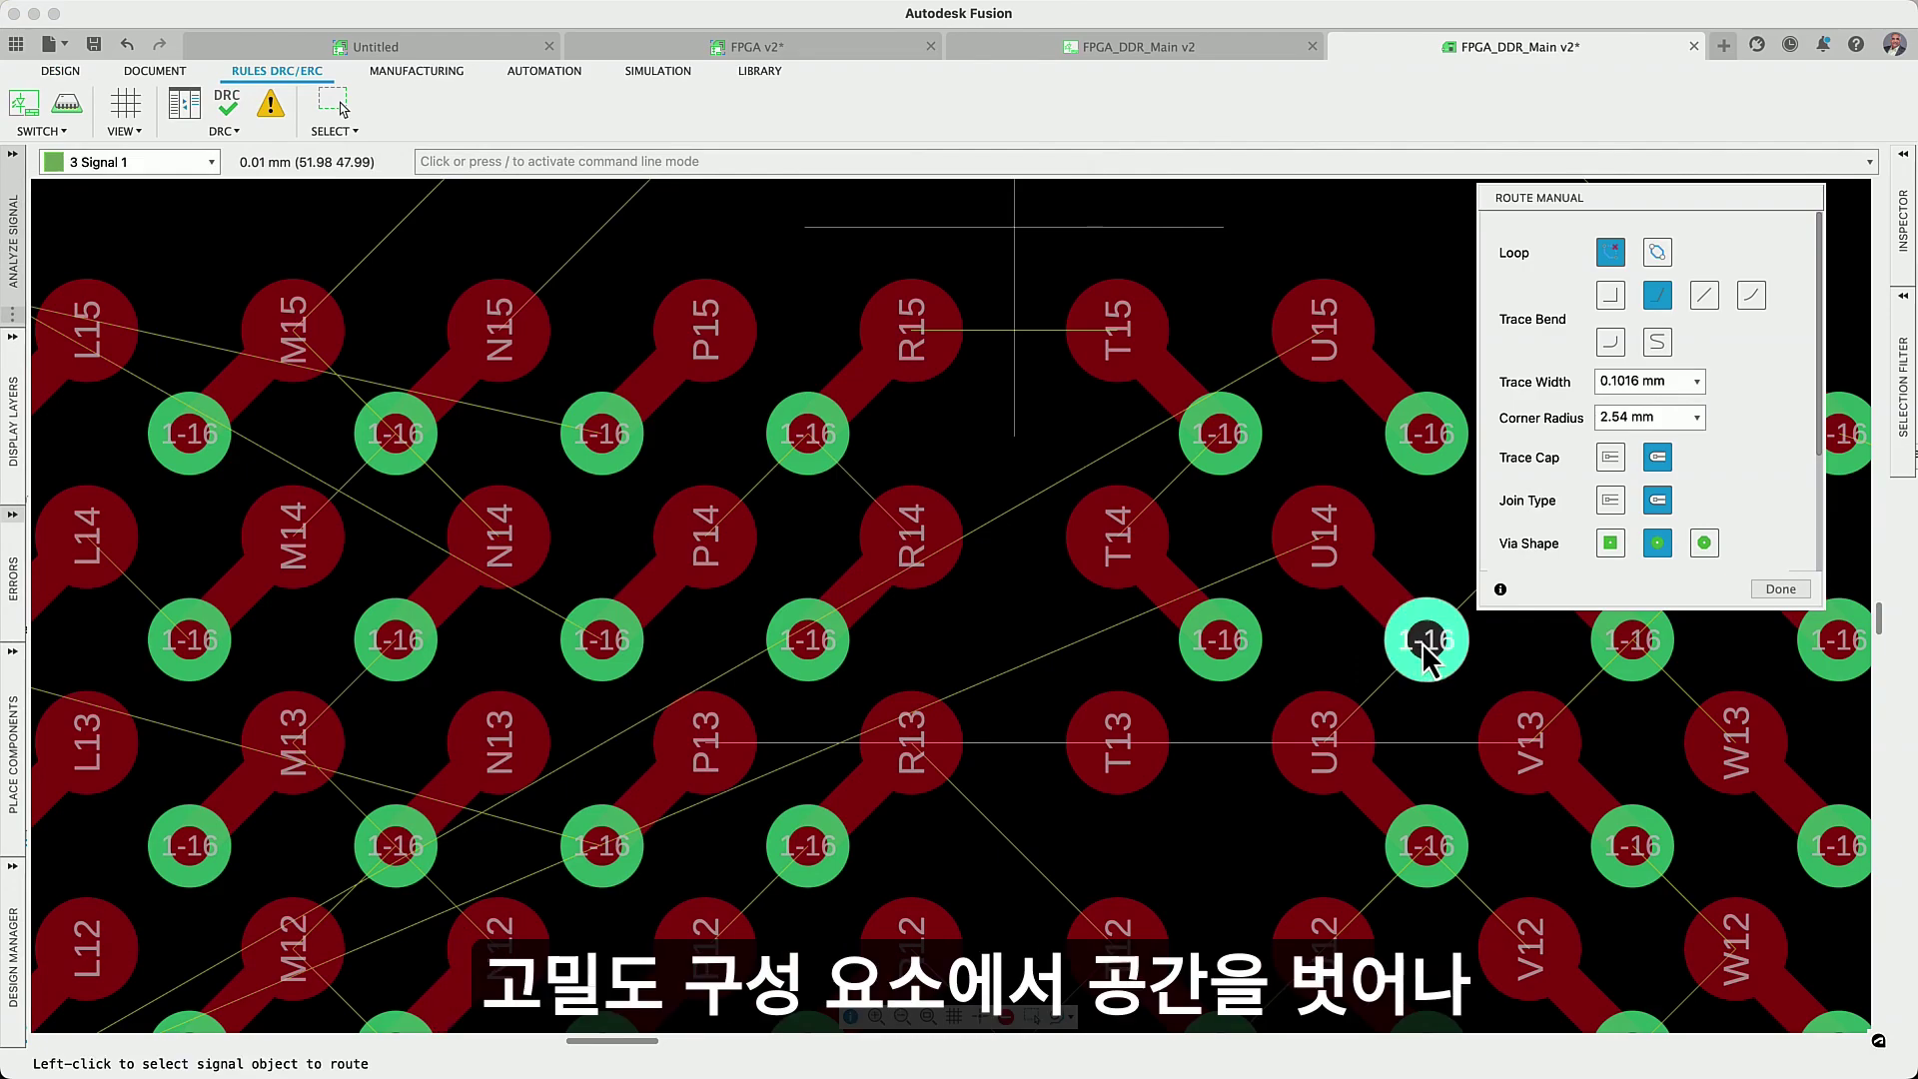
- Route the trace from U14's via leftward to near P14 and recheck annular ring rules
click(1424, 639)
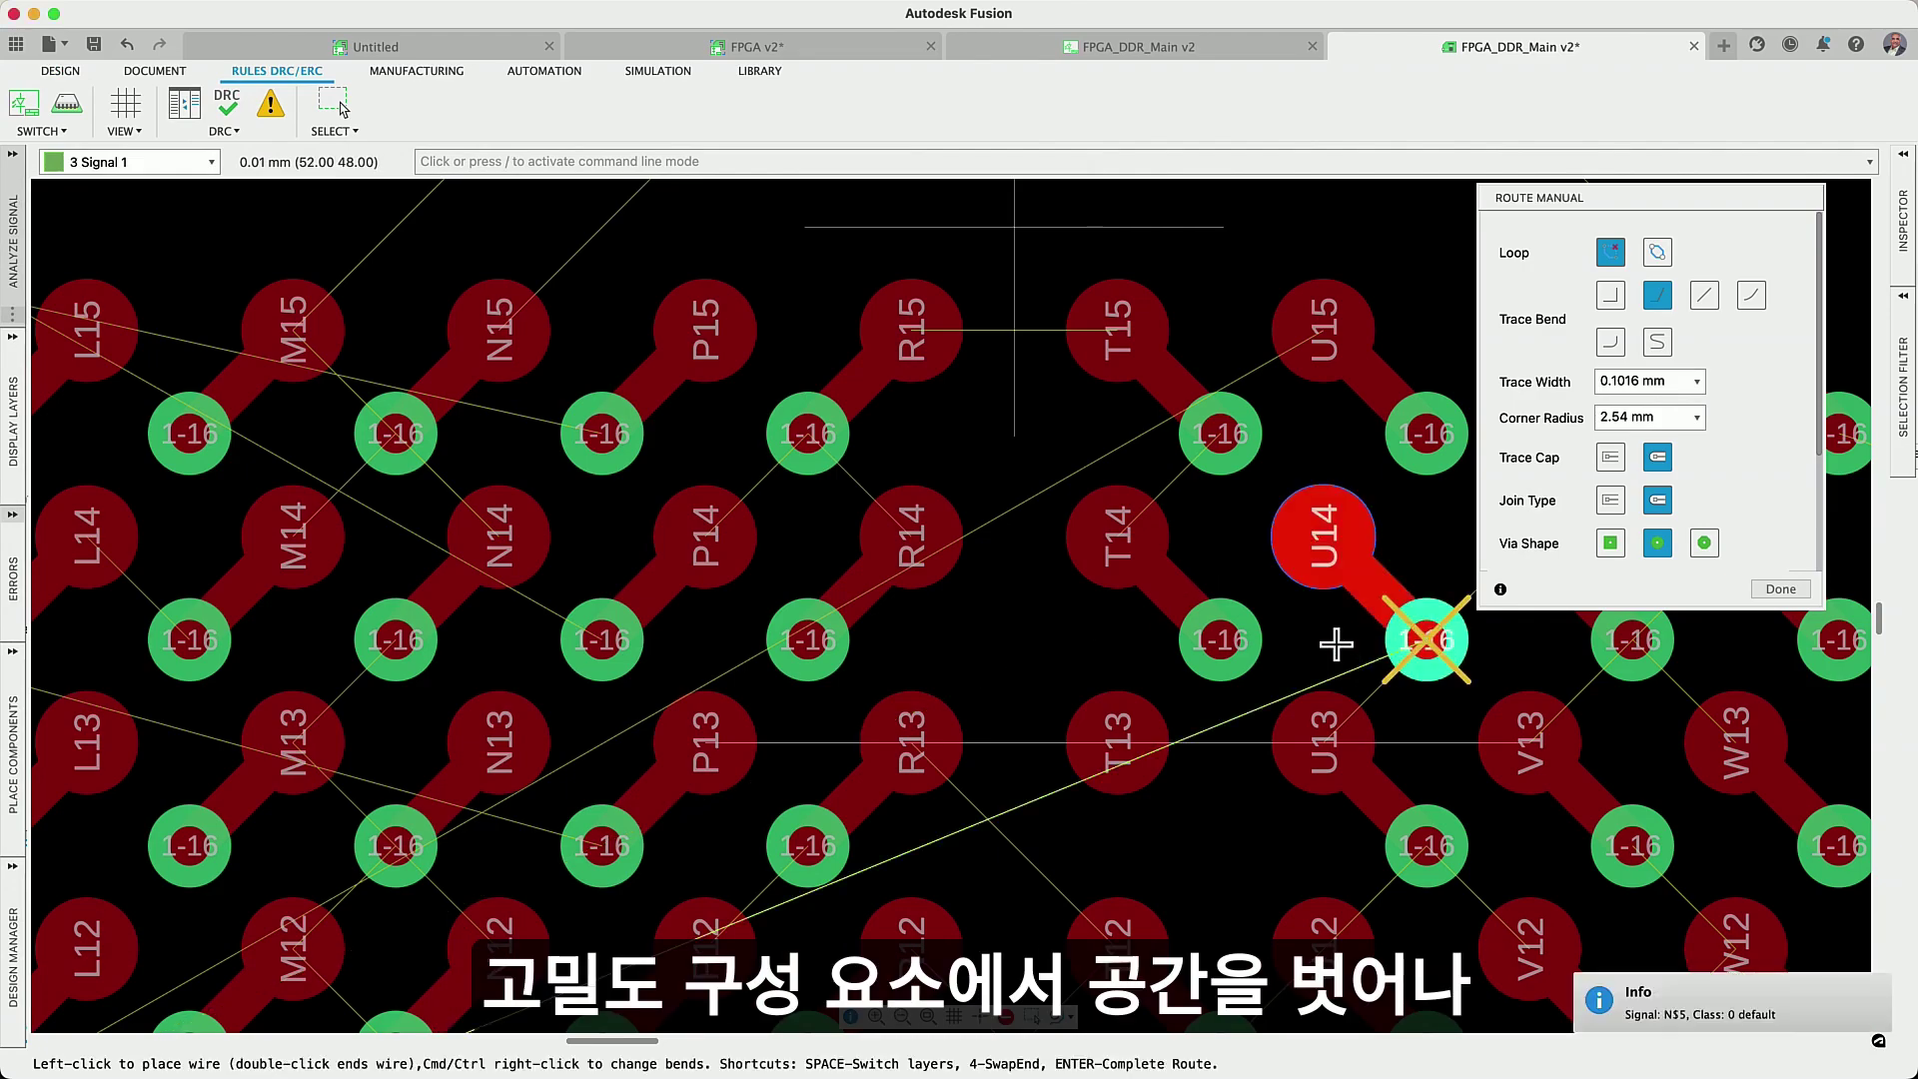
click(1254, 696)
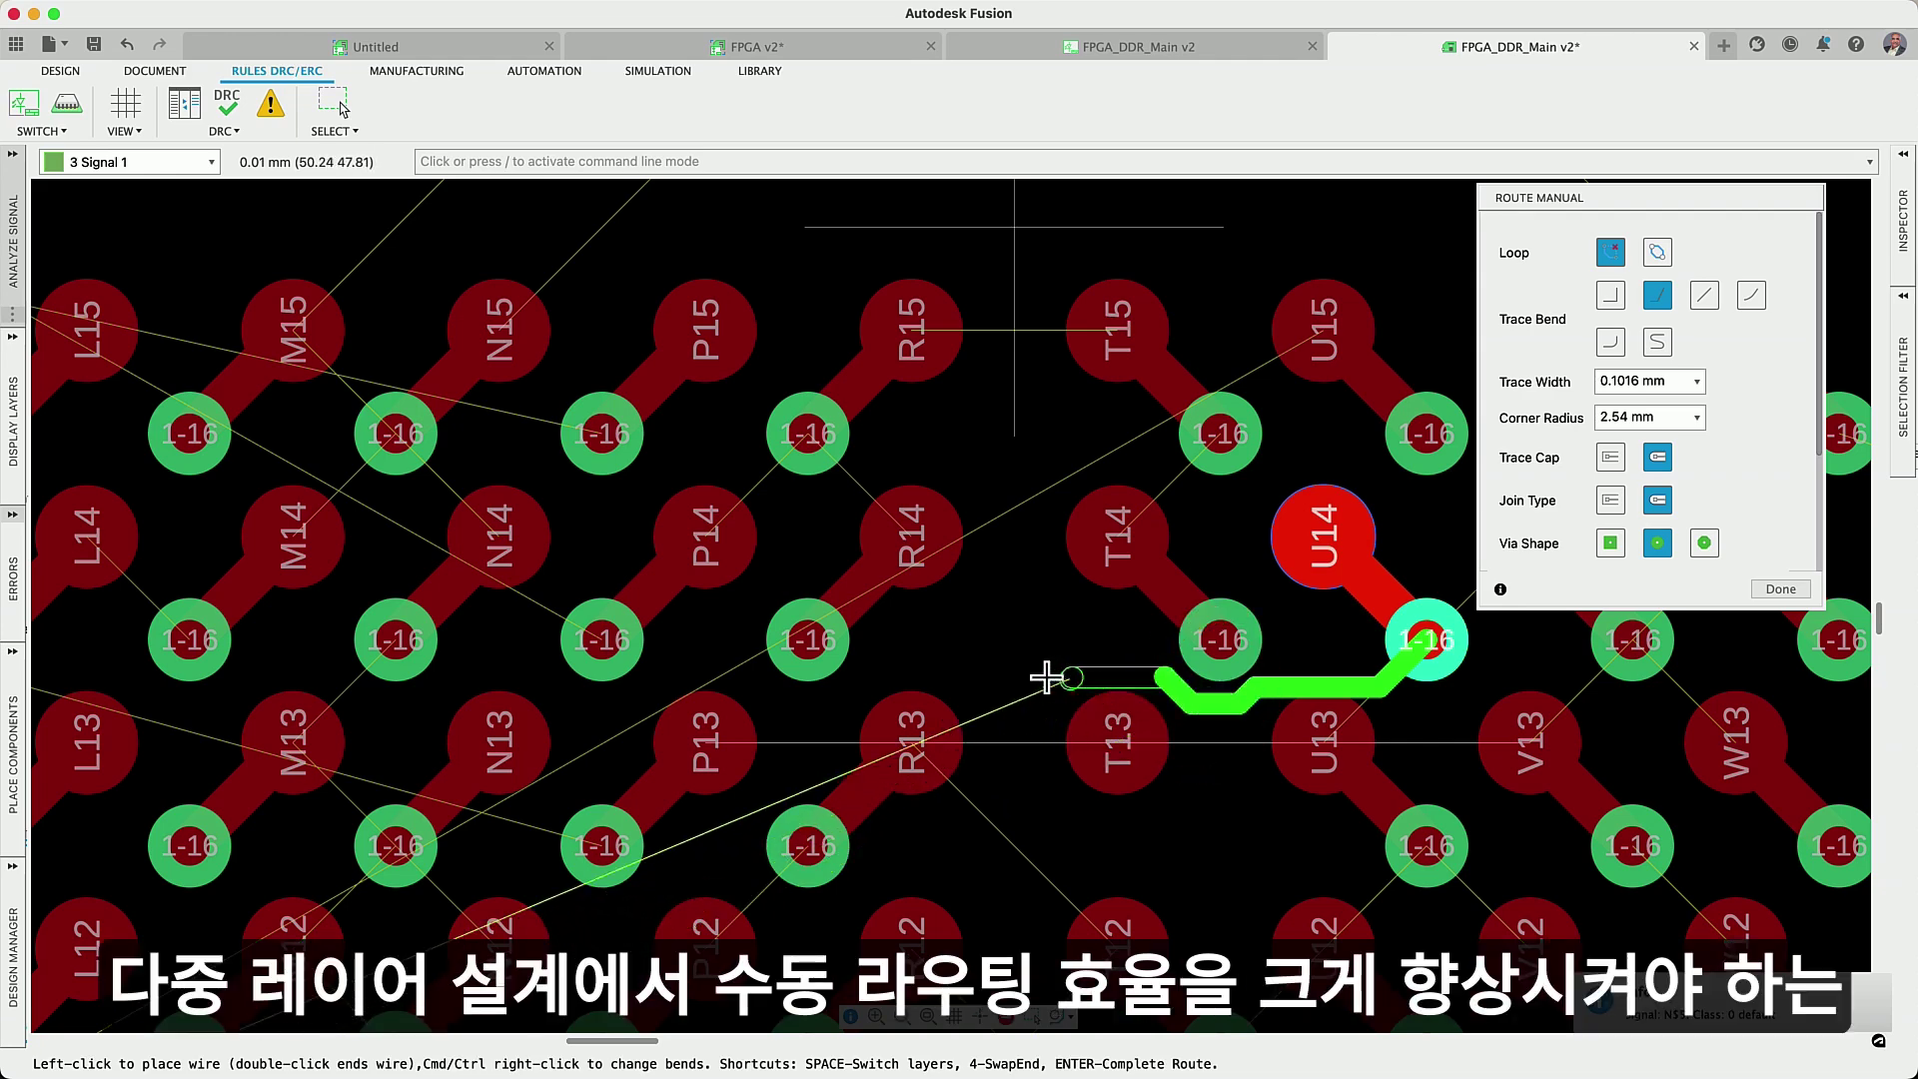
click(814, 701)
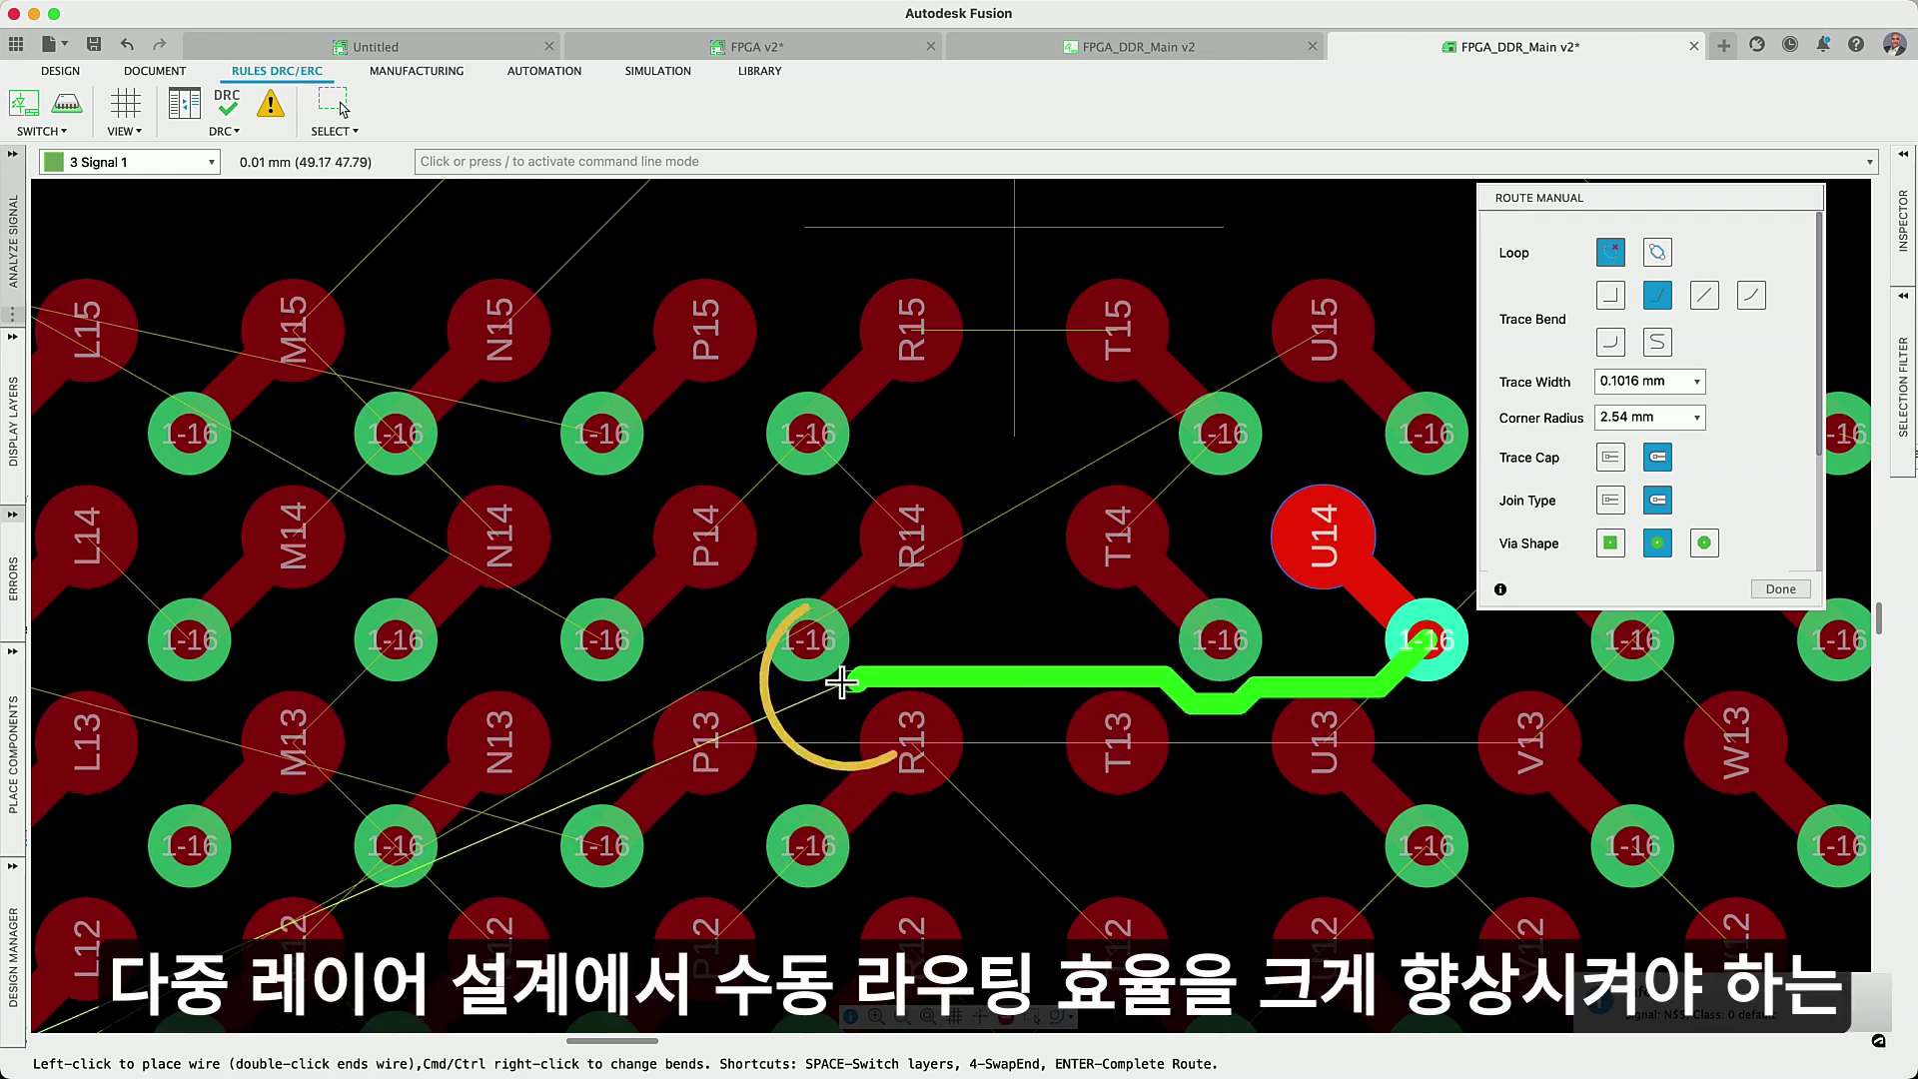
double_click(736, 656)
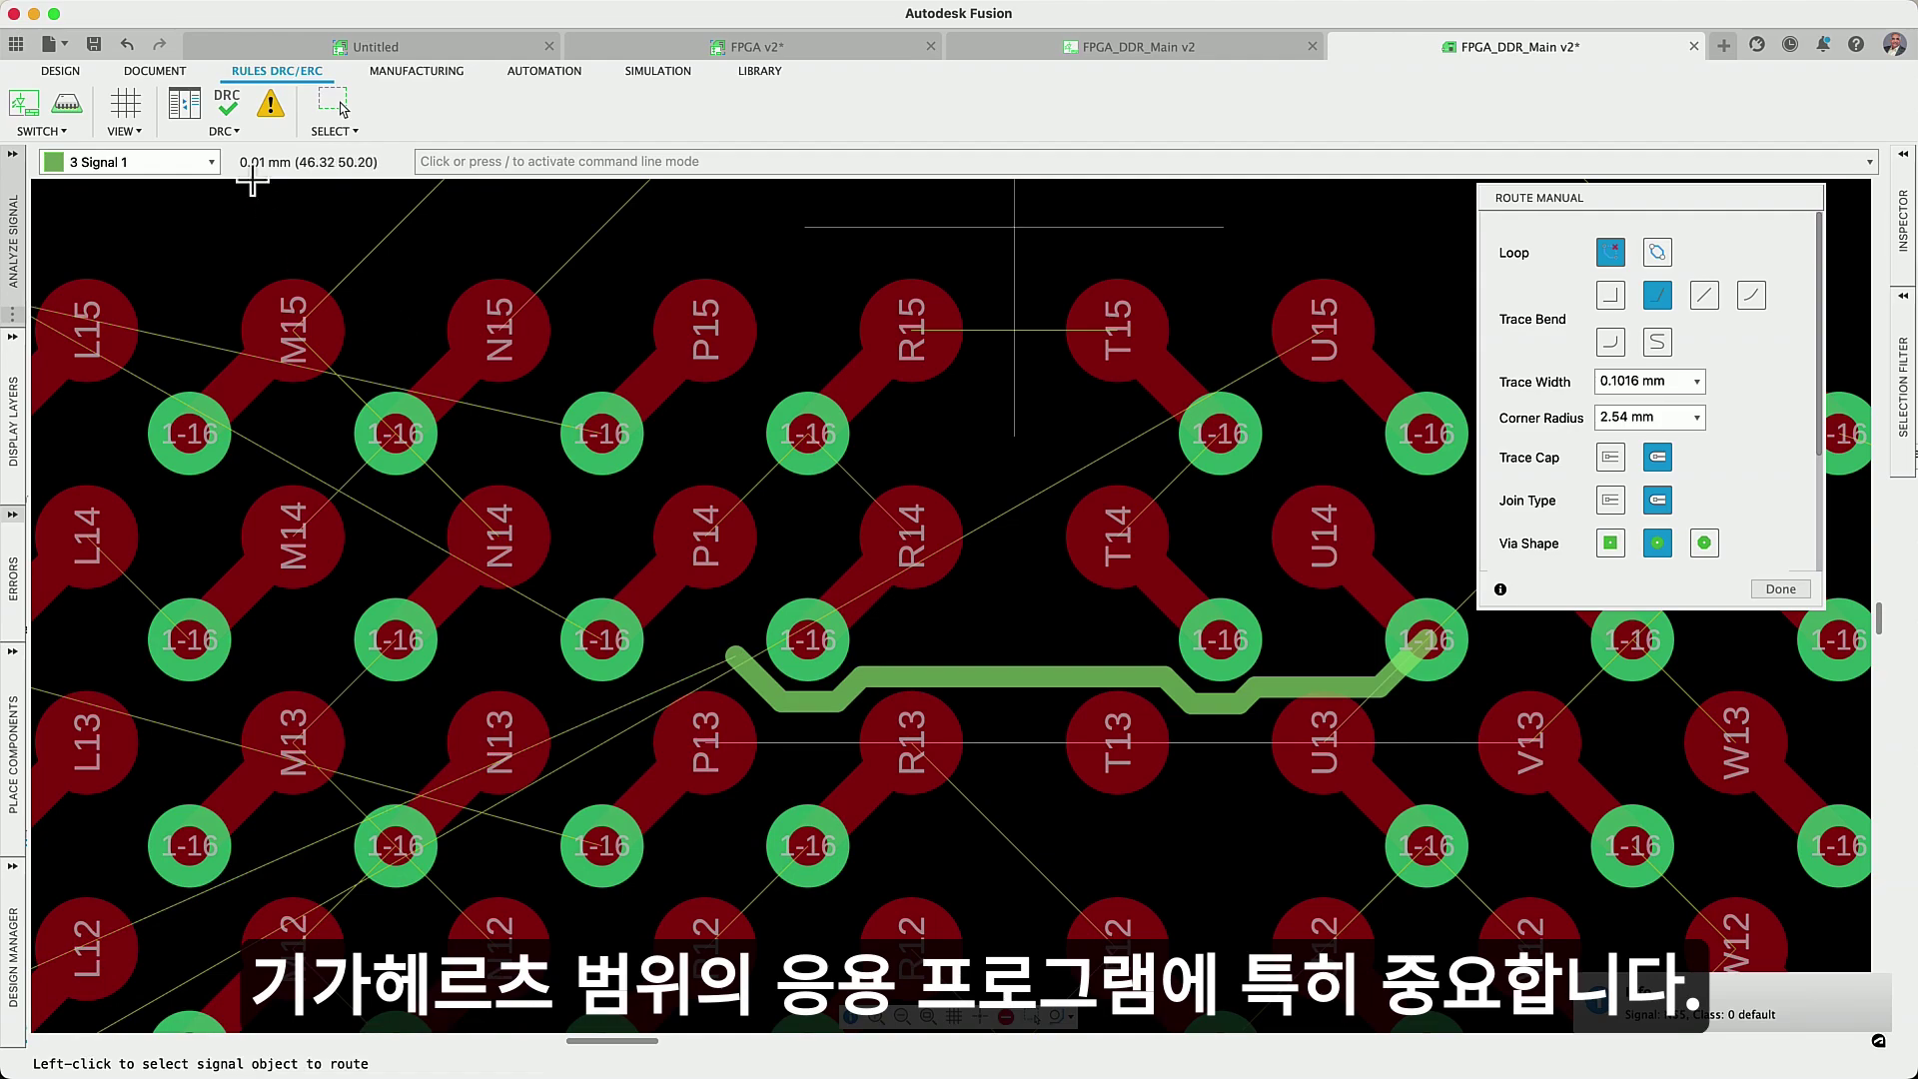
click(228, 127)
click(583, 241)
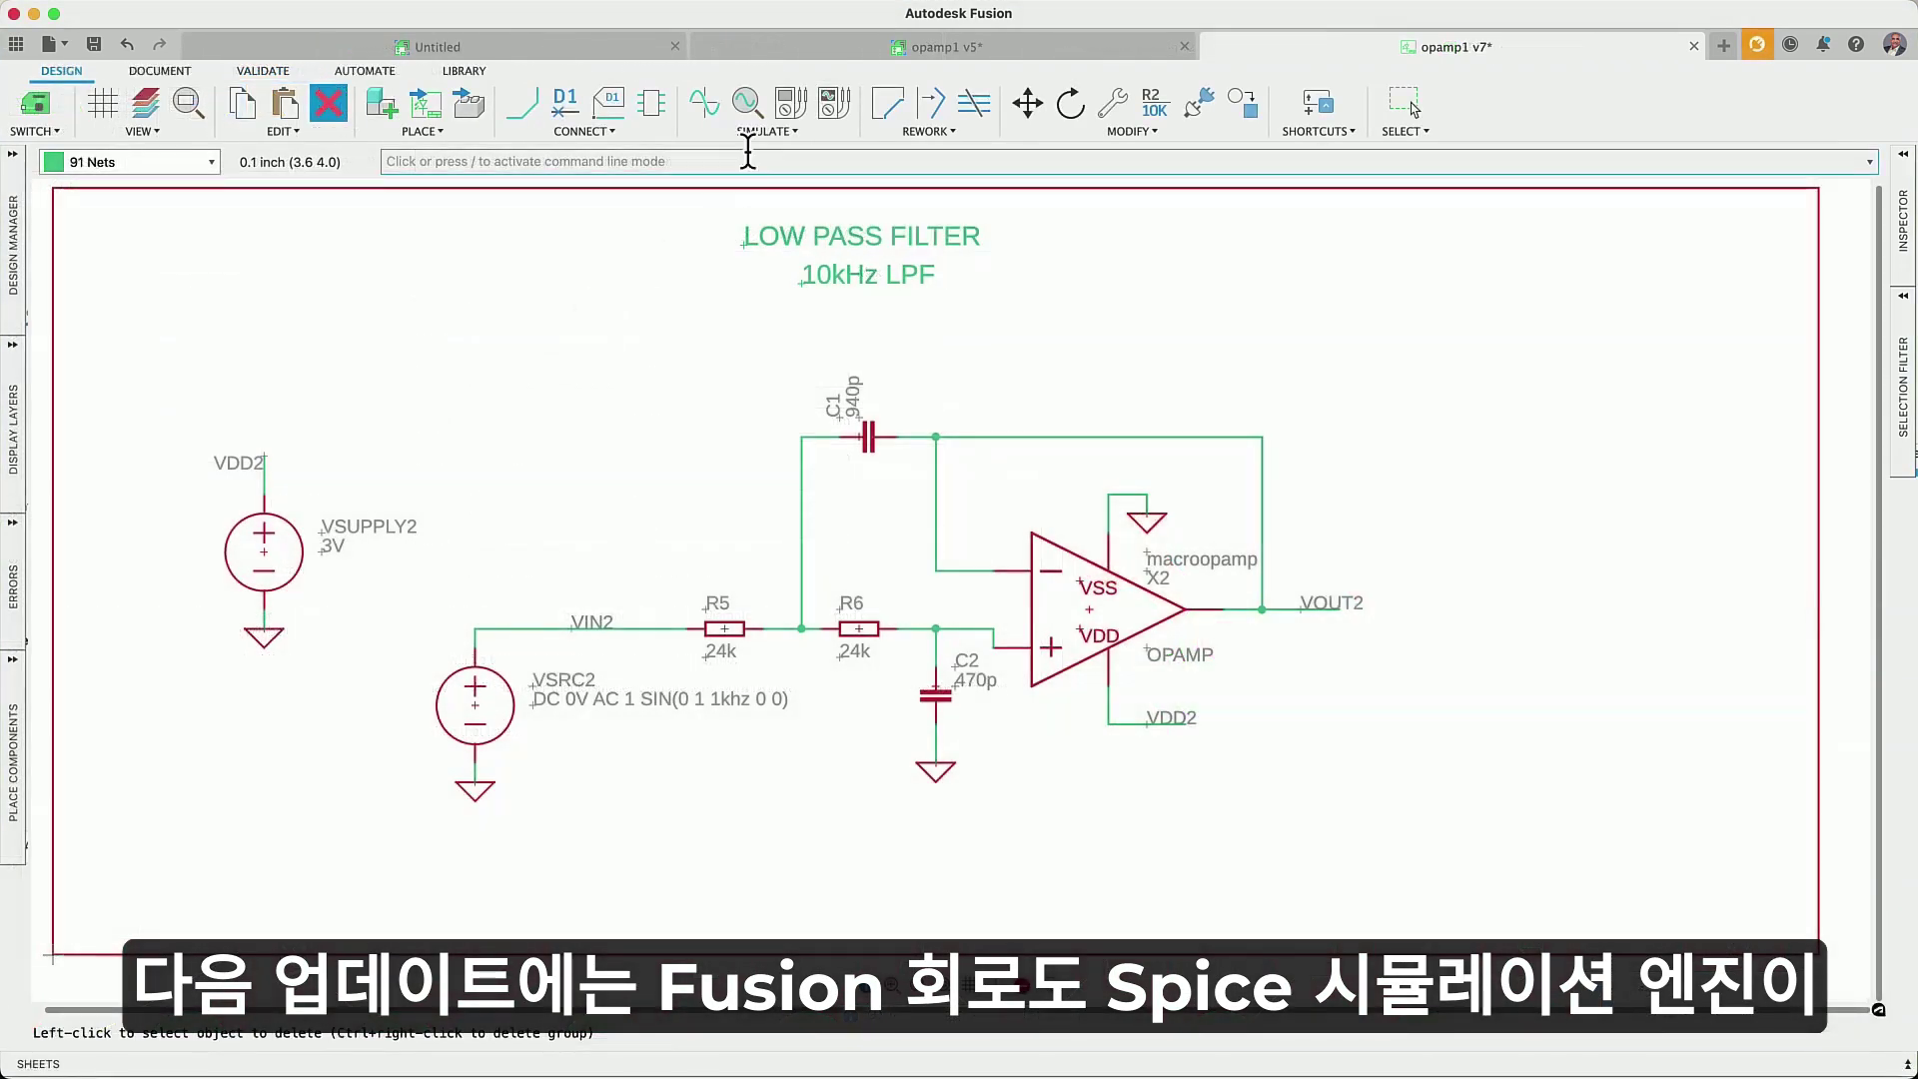
- Place a voltage probe and a phase probe on VOUT2
click(791, 103)
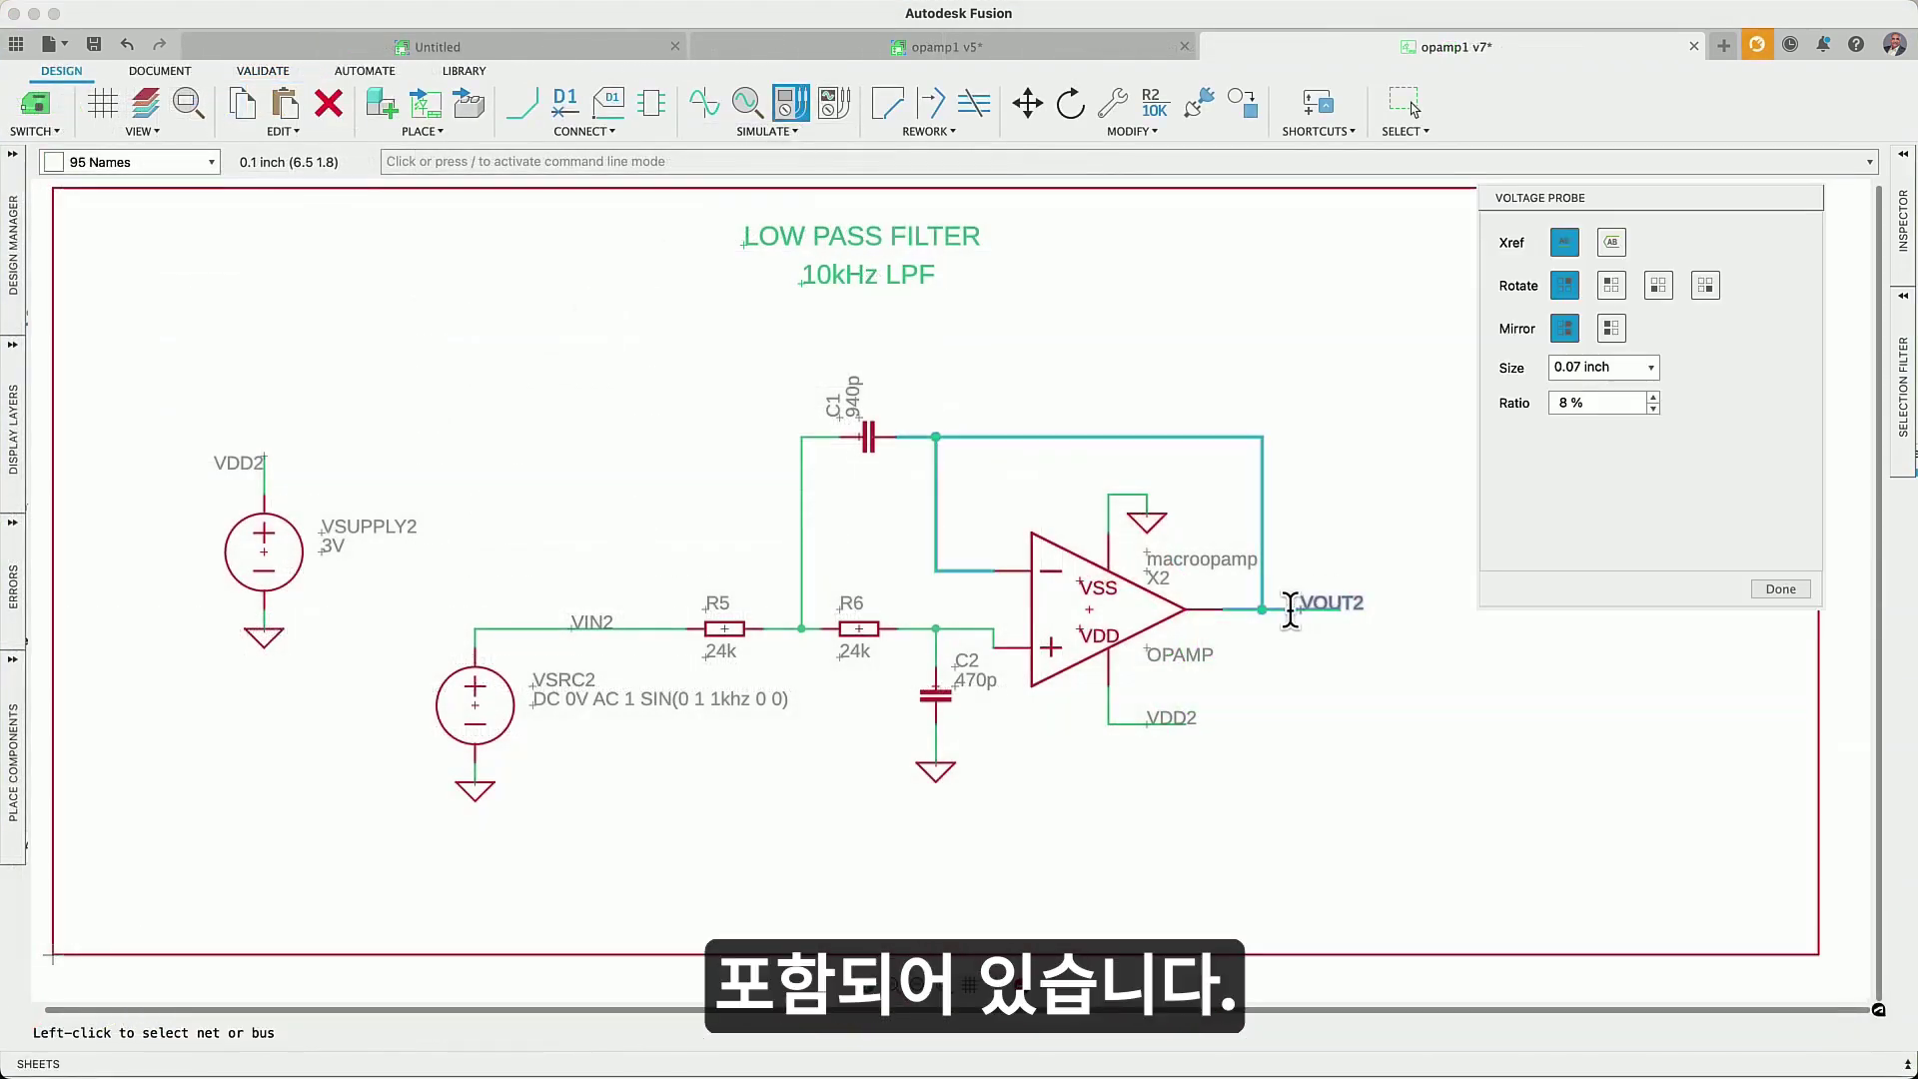
click(1317, 701)
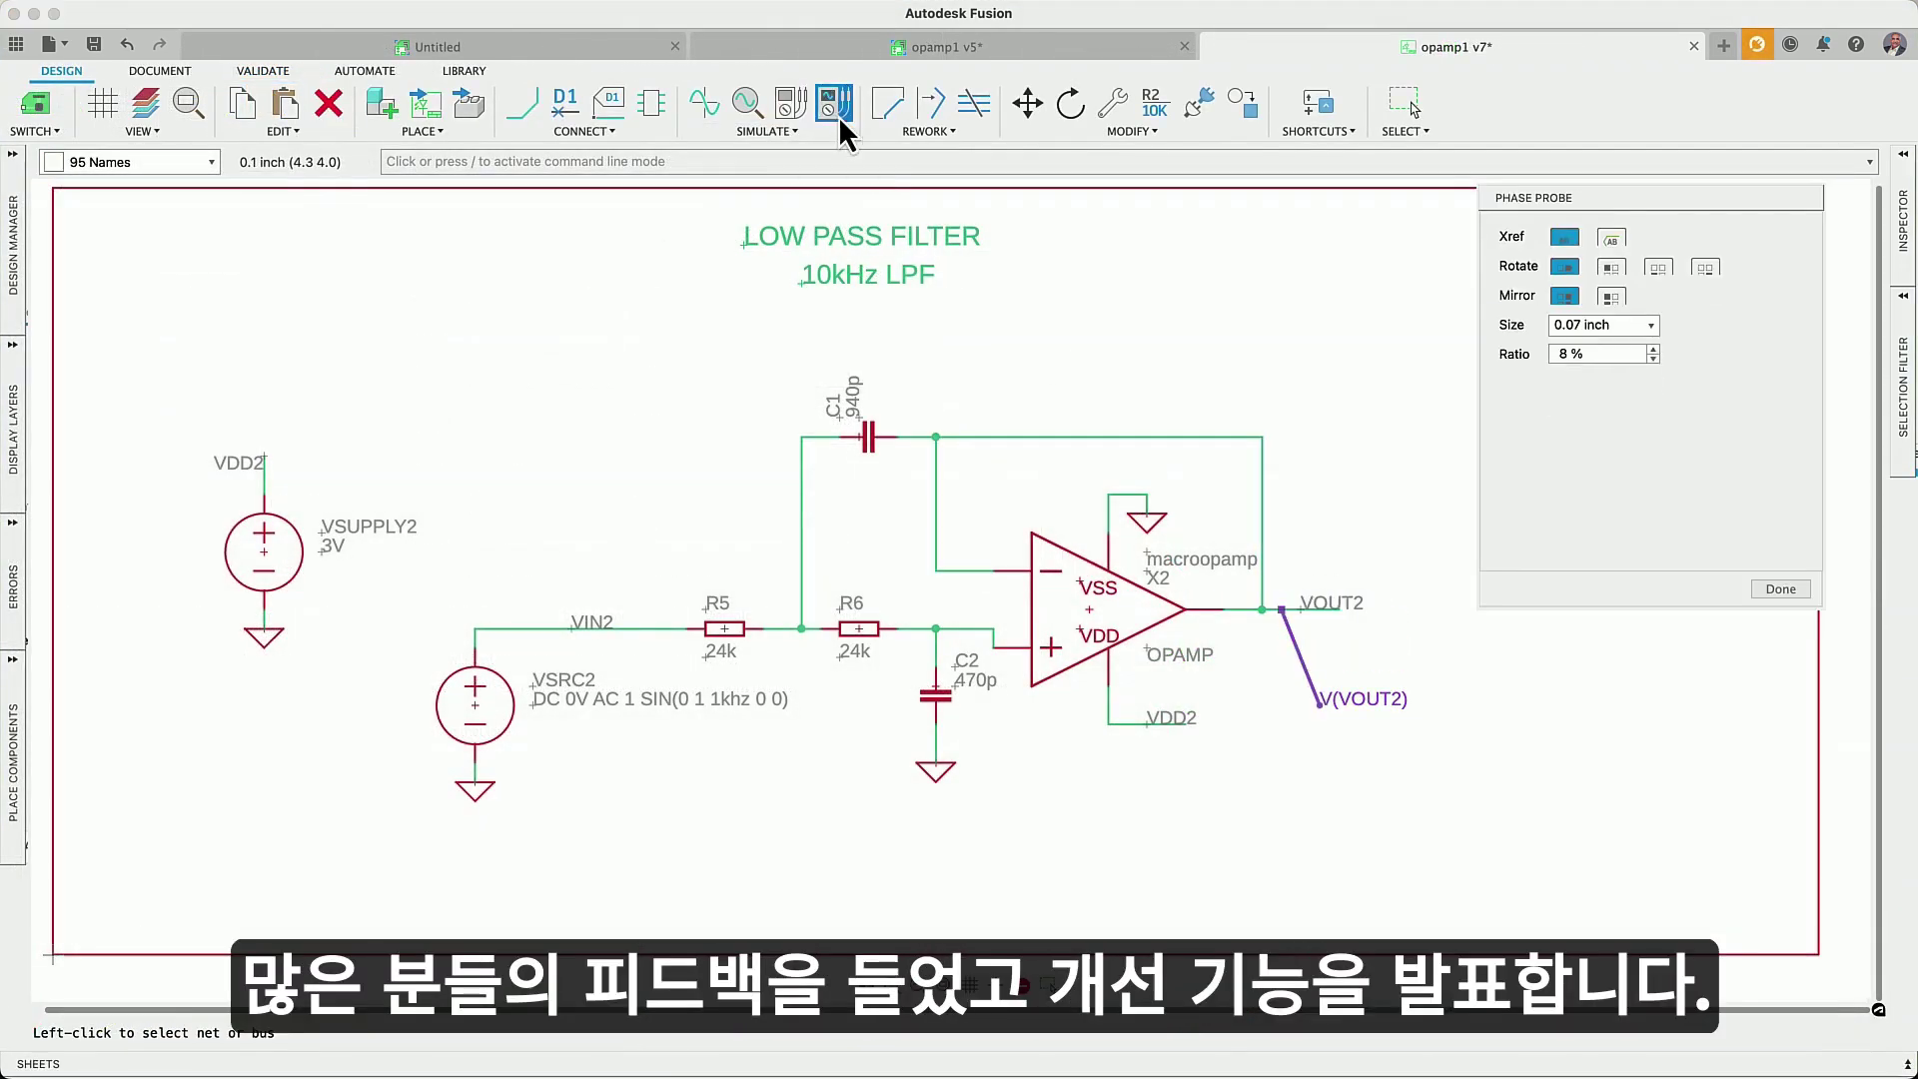
click(1289, 609)
click(1346, 662)
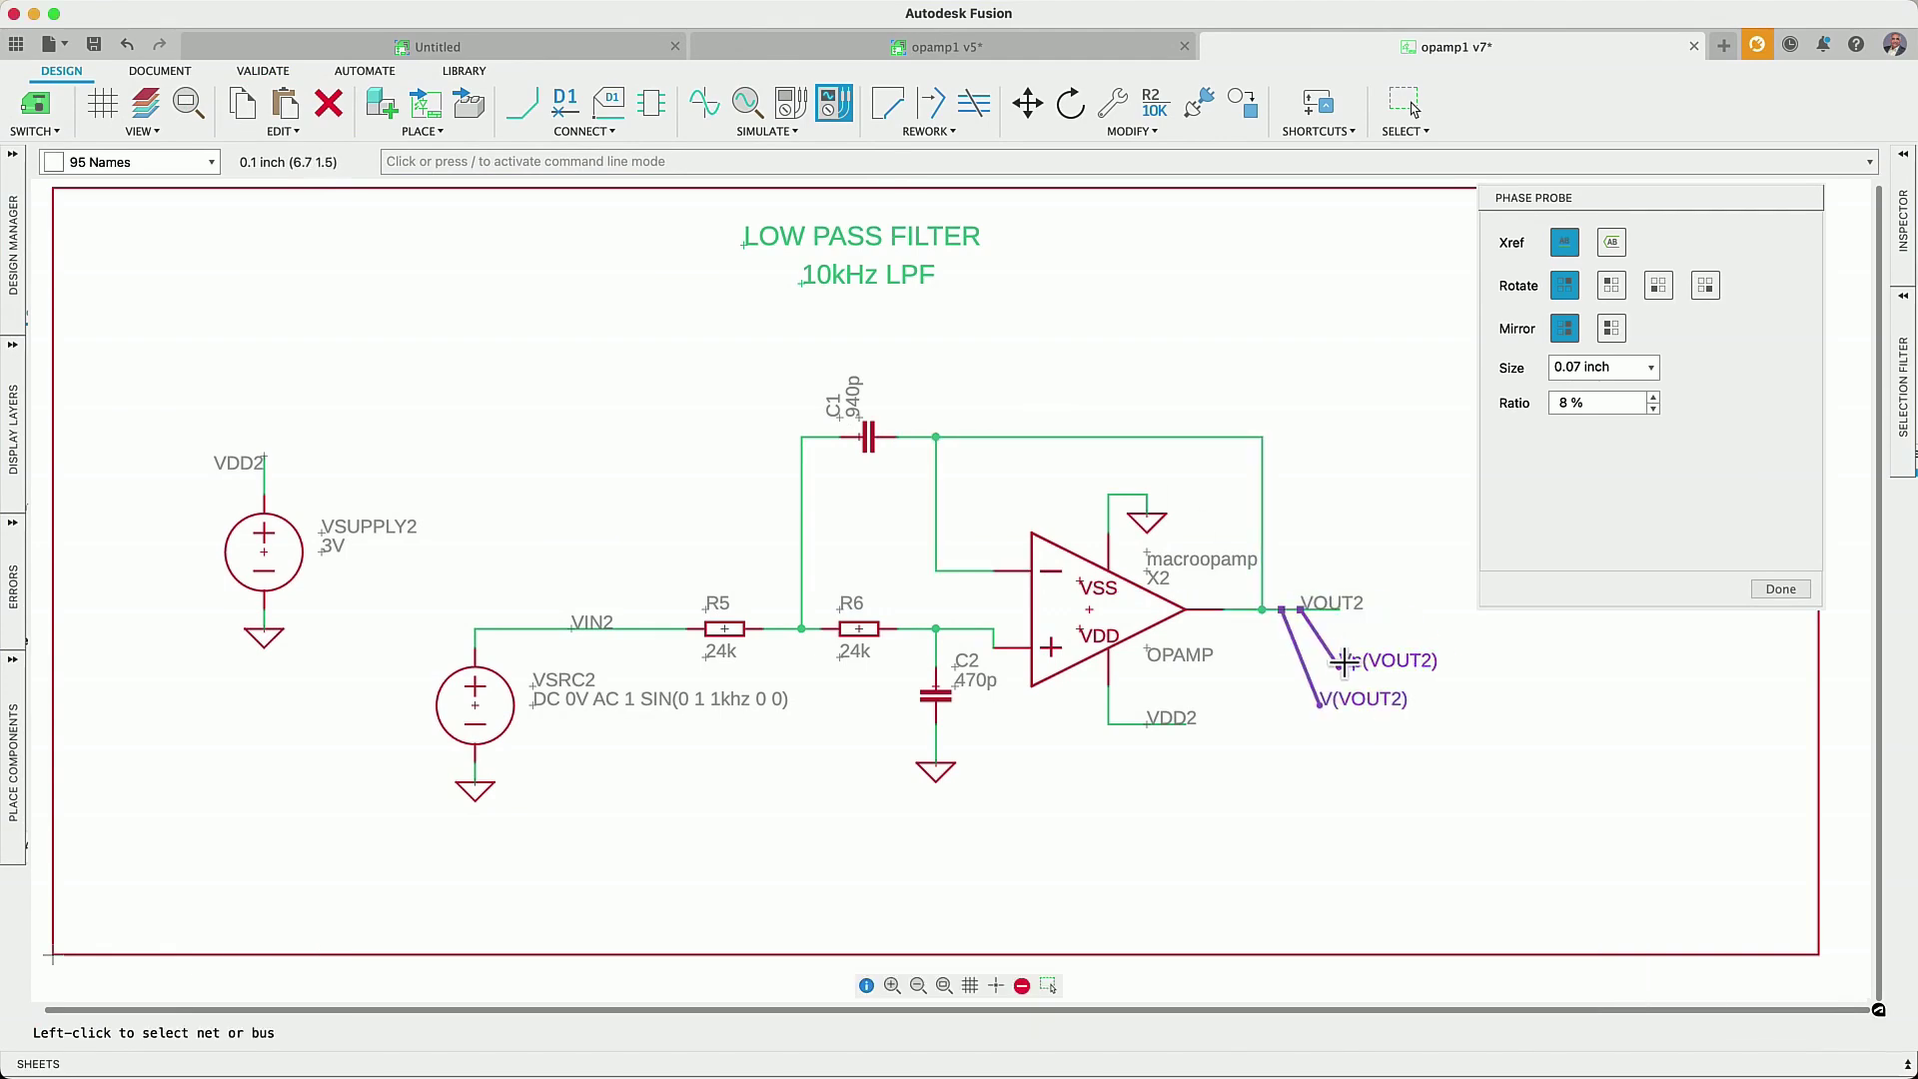
- Run the AC sweep simulation and export its results to a spreadsheet
click(709, 110)
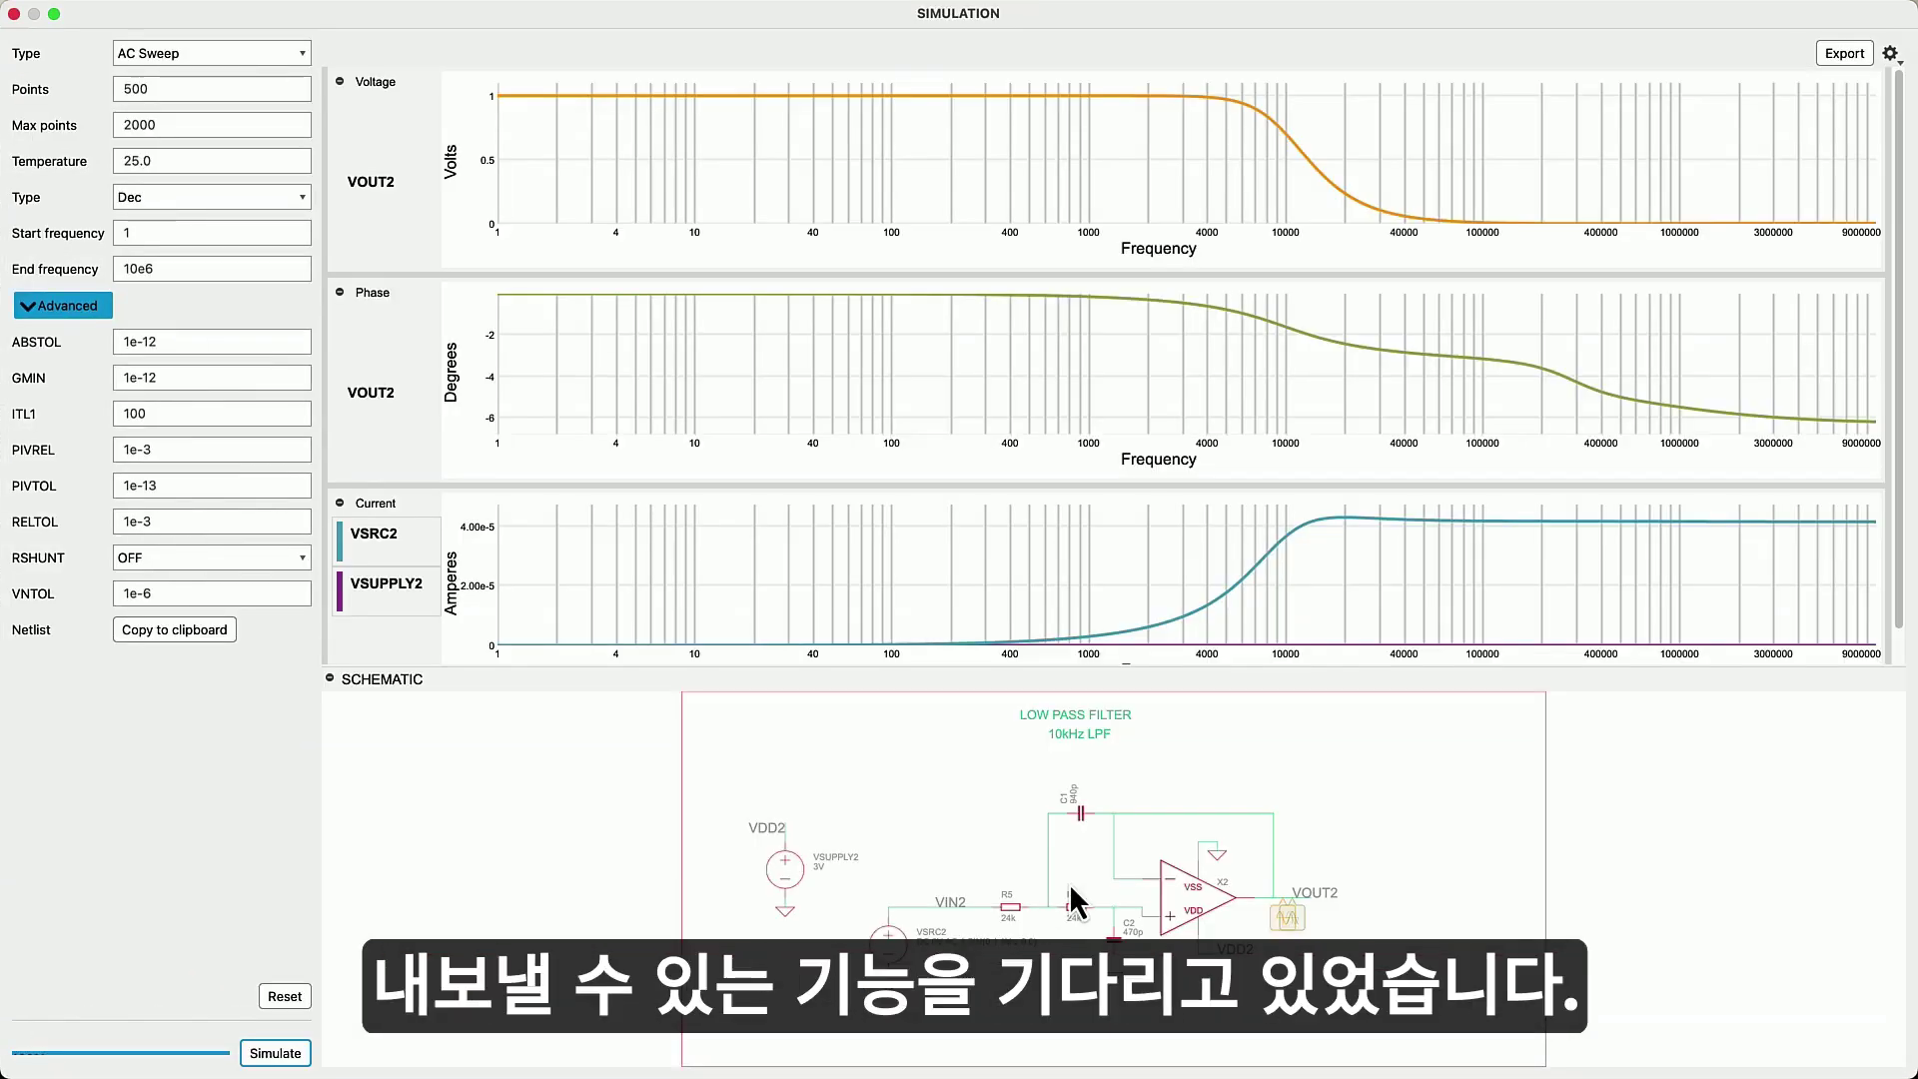
drag(1898, 1067, 1141, 639)
click(1011, 48)
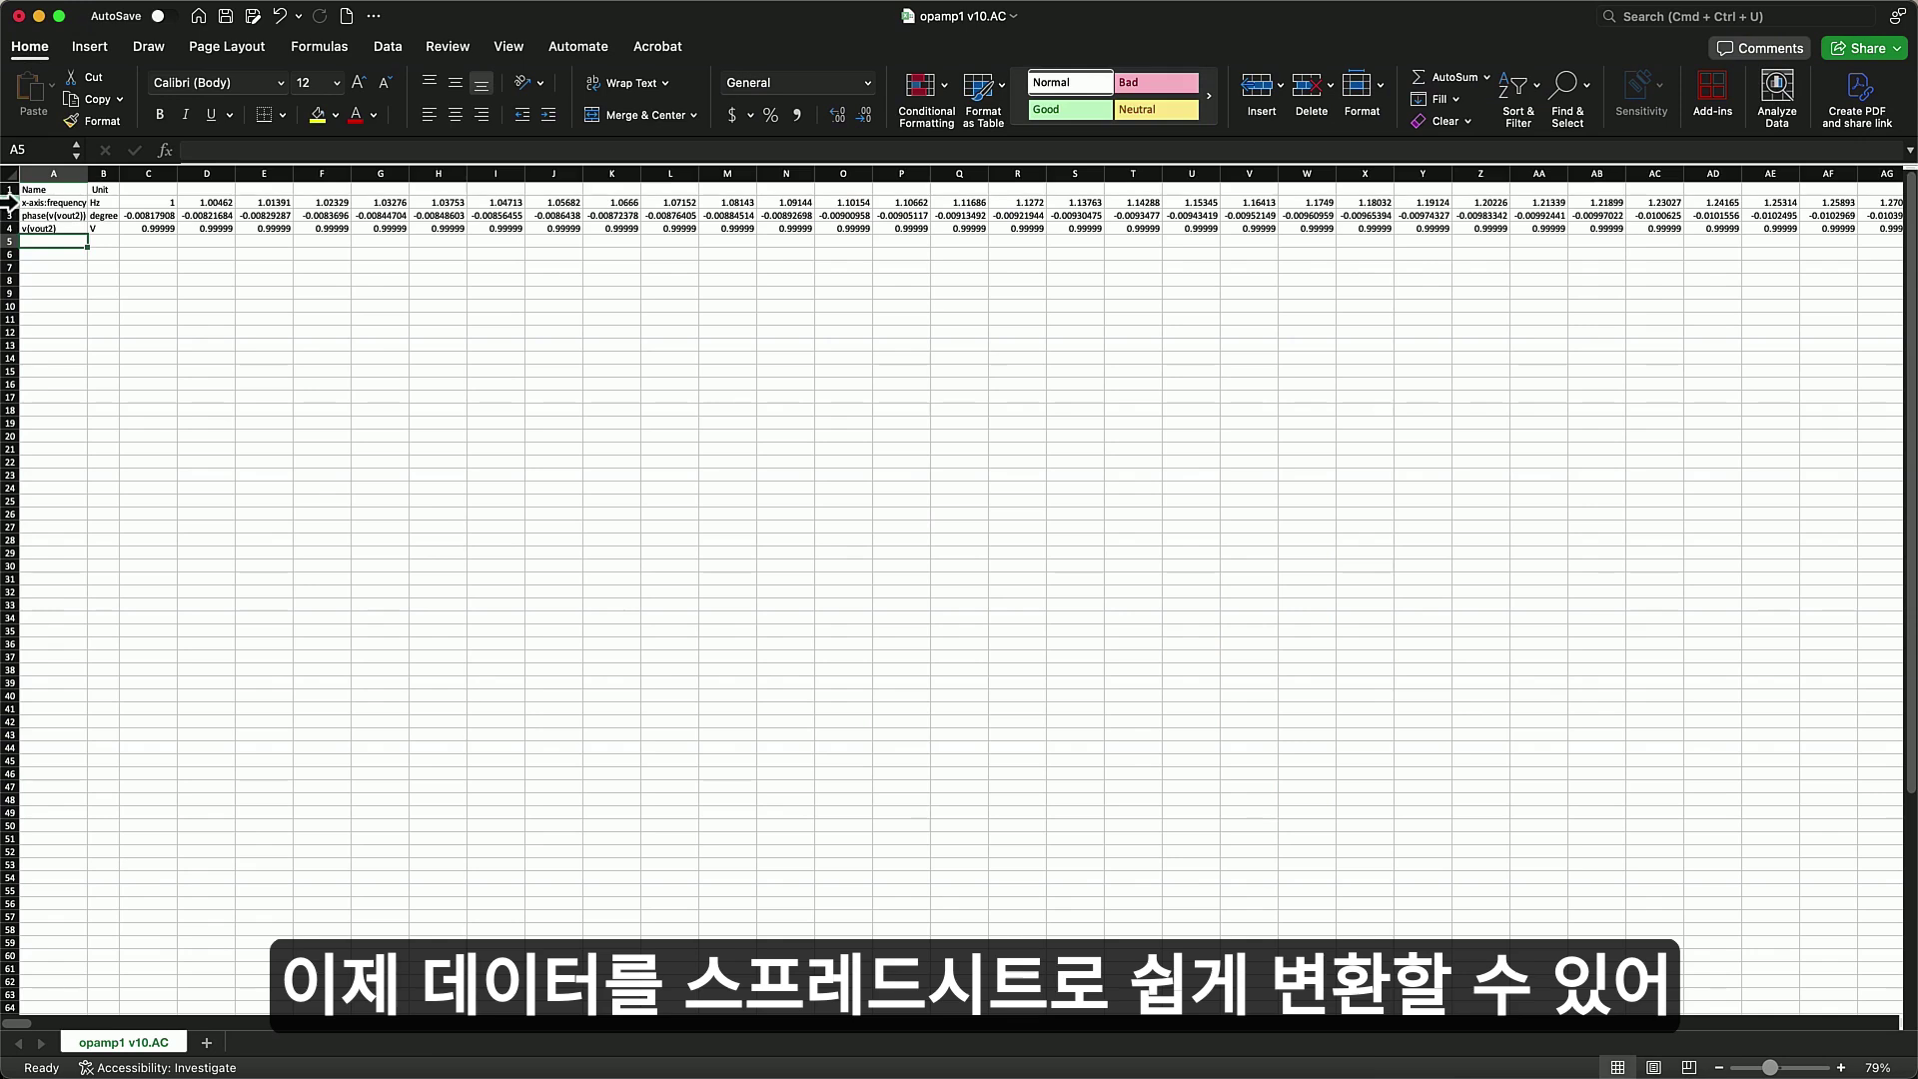
- Chart frequency, phase and v(vout2) rows as a smooth-line scatter and select the v(vout2) series
click(10, 203)
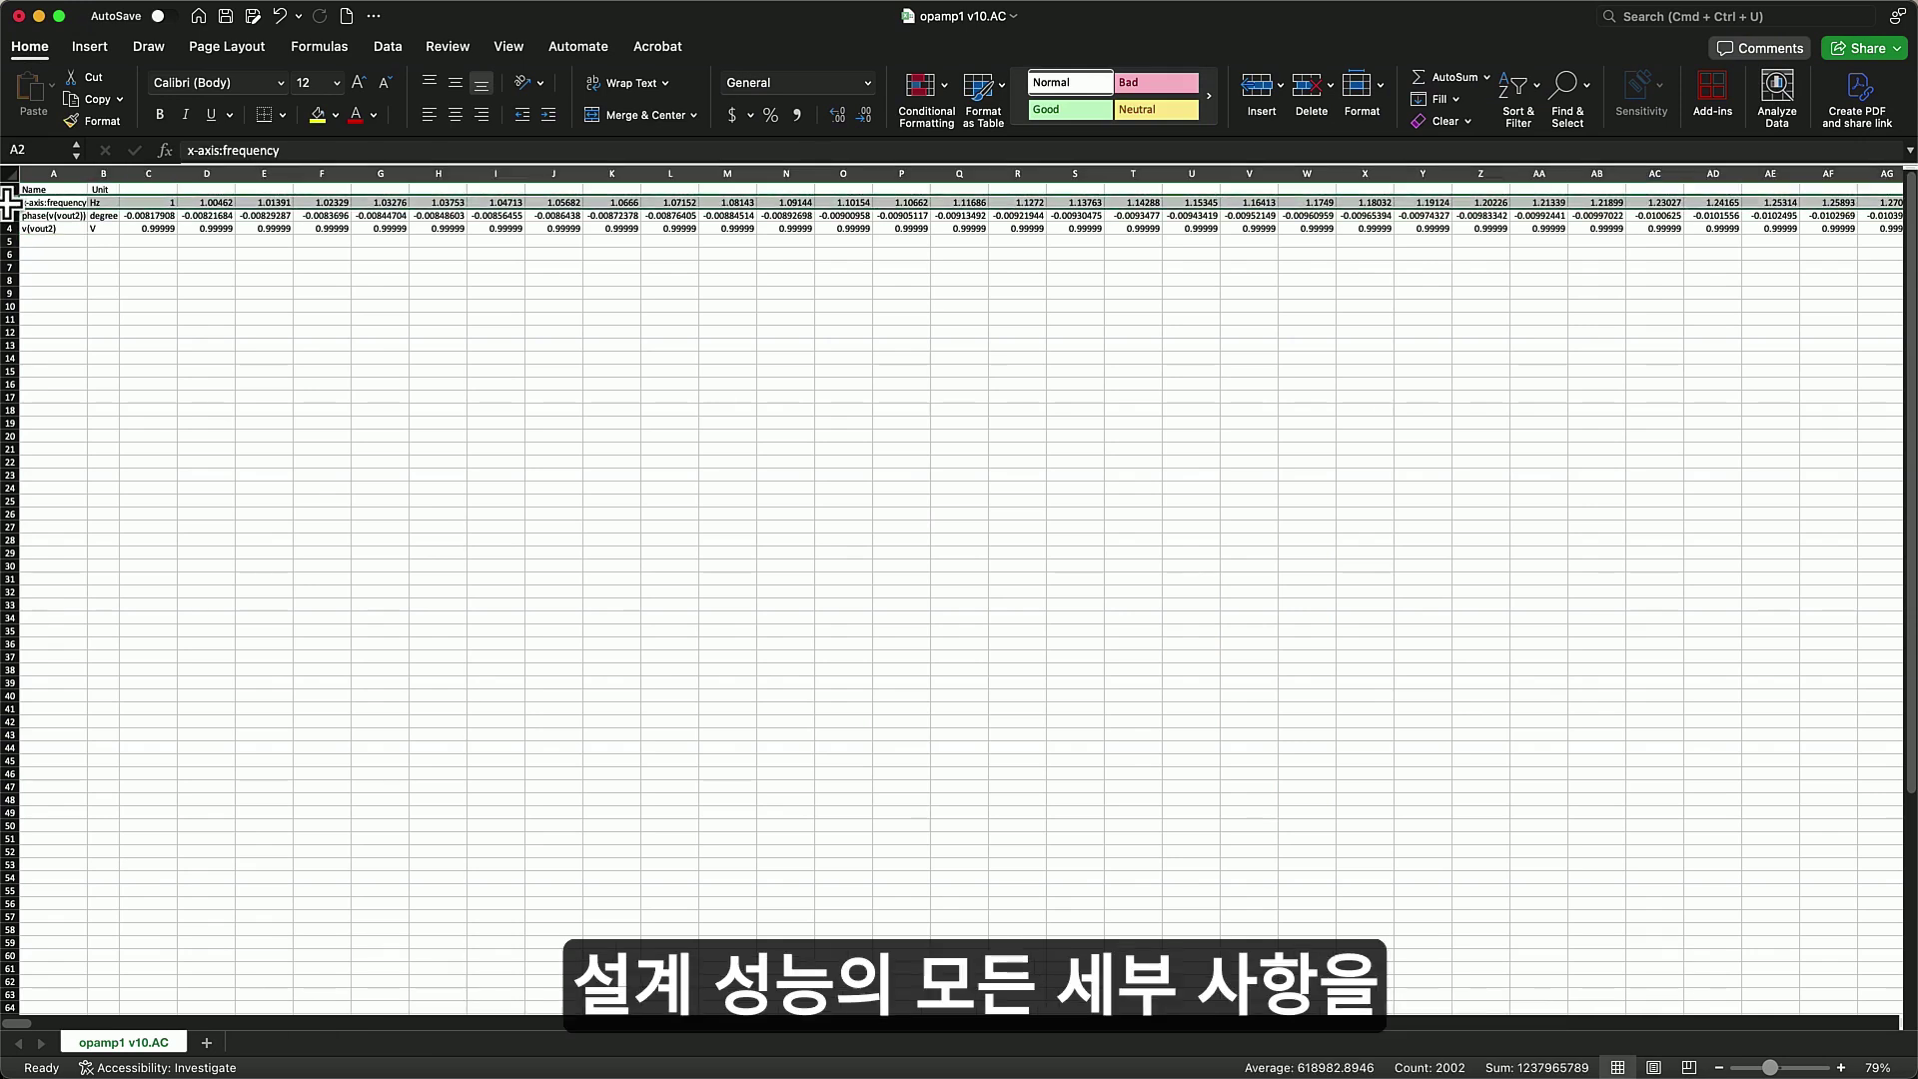
super+click(8, 216)
super+click(8, 228)
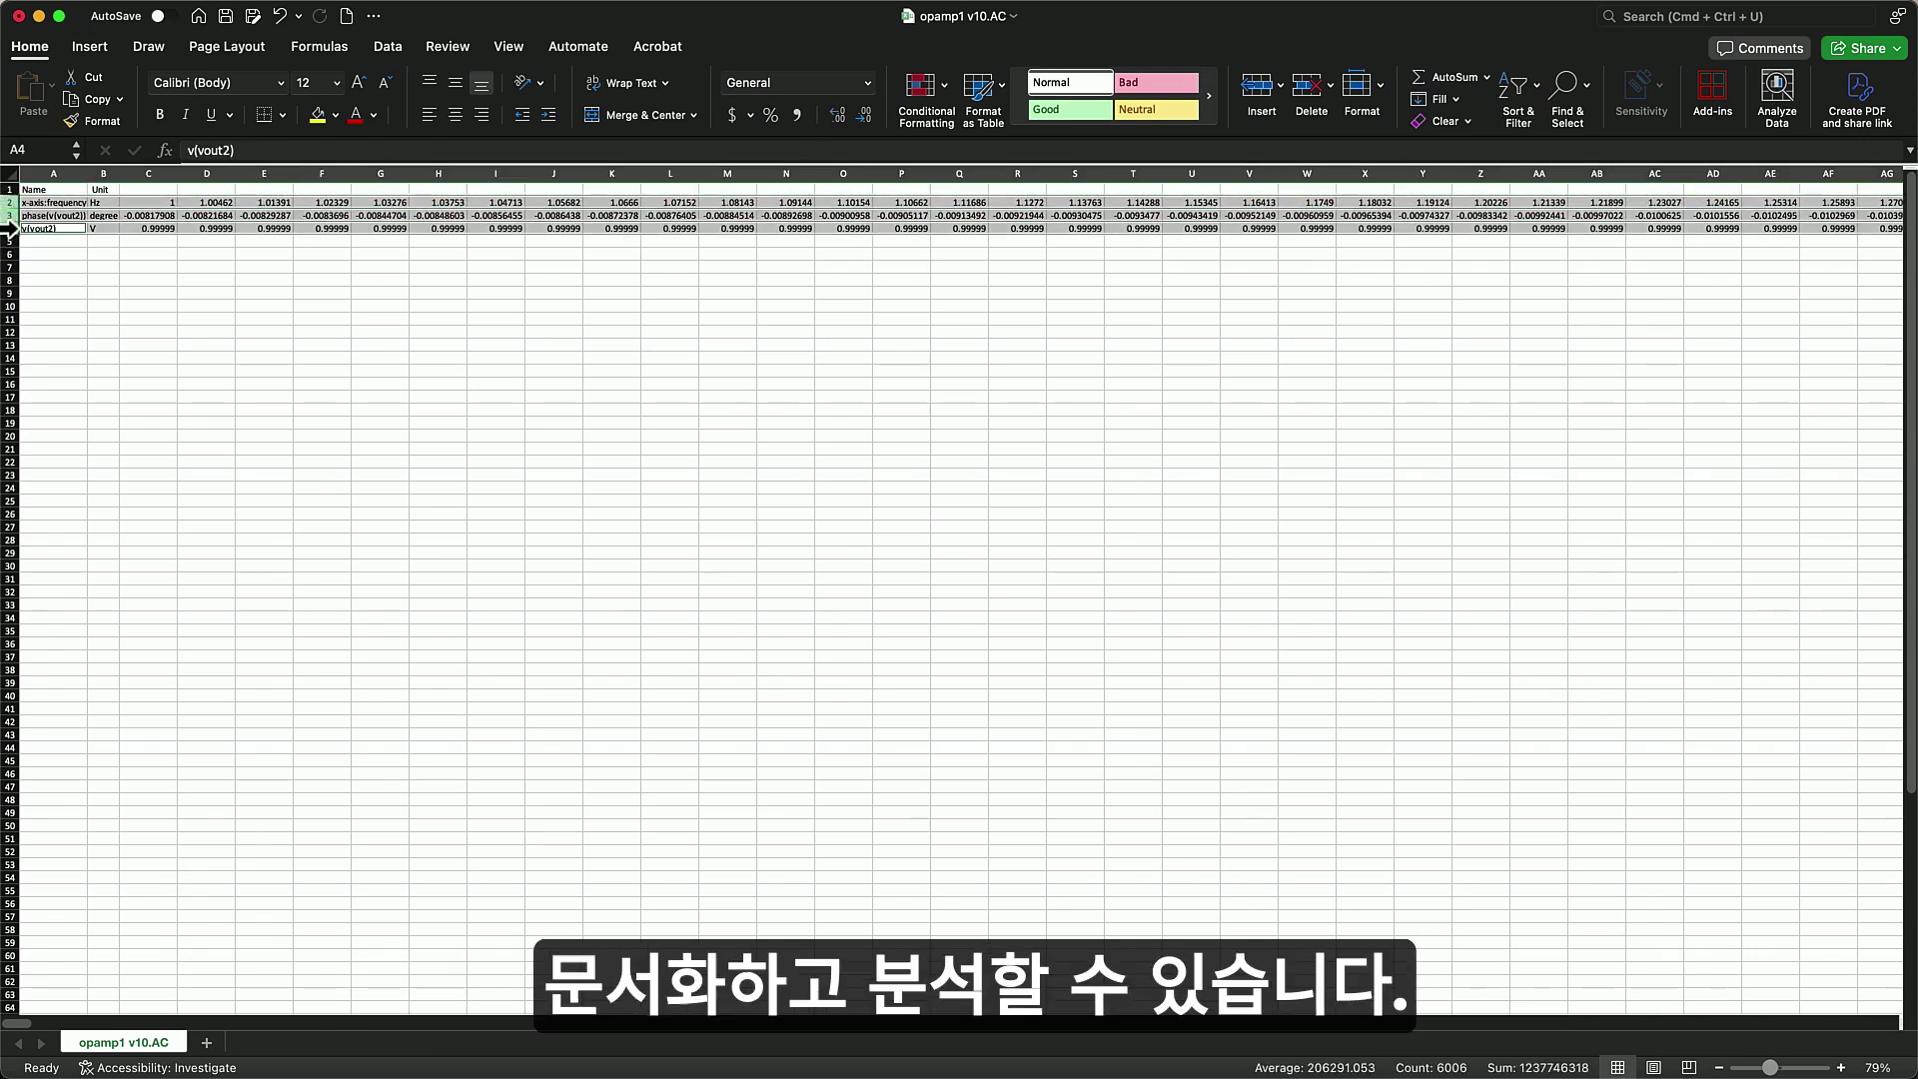
click(88, 48)
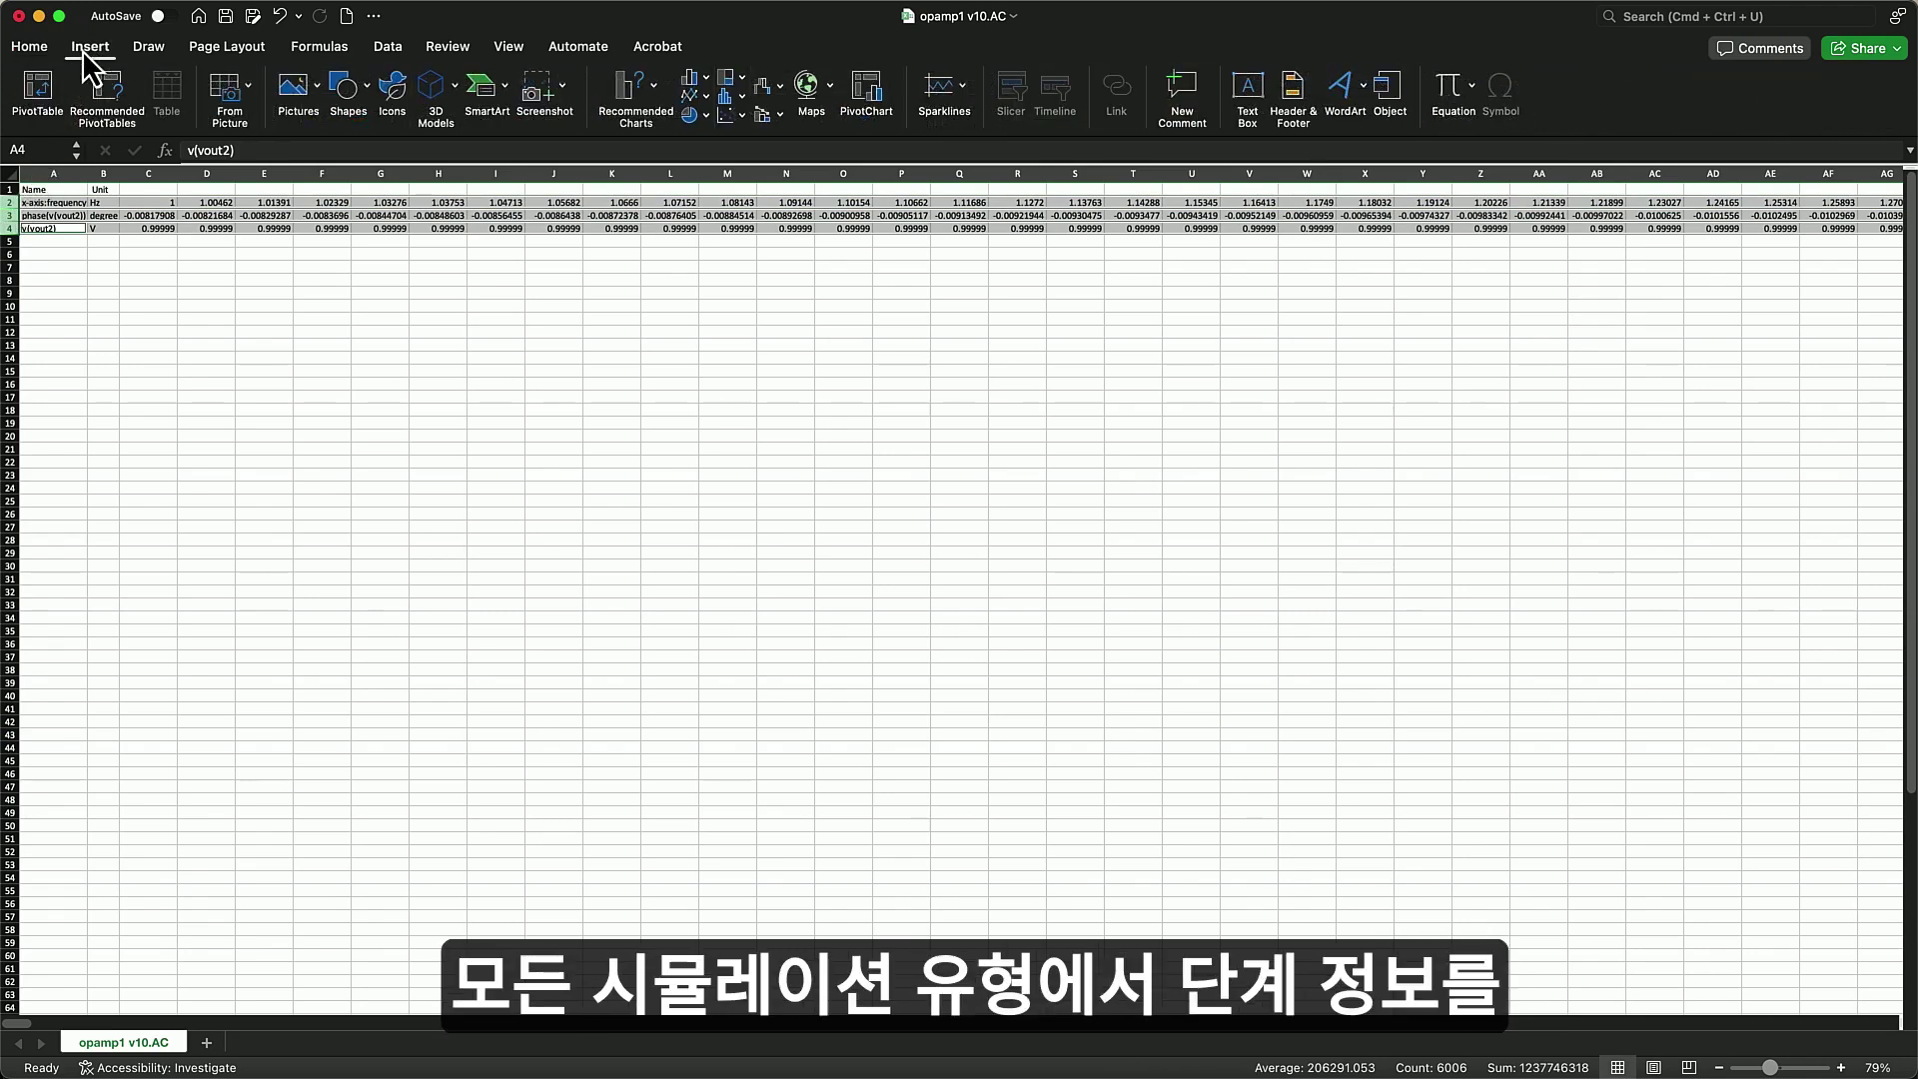
click(725, 114)
click(869, 215)
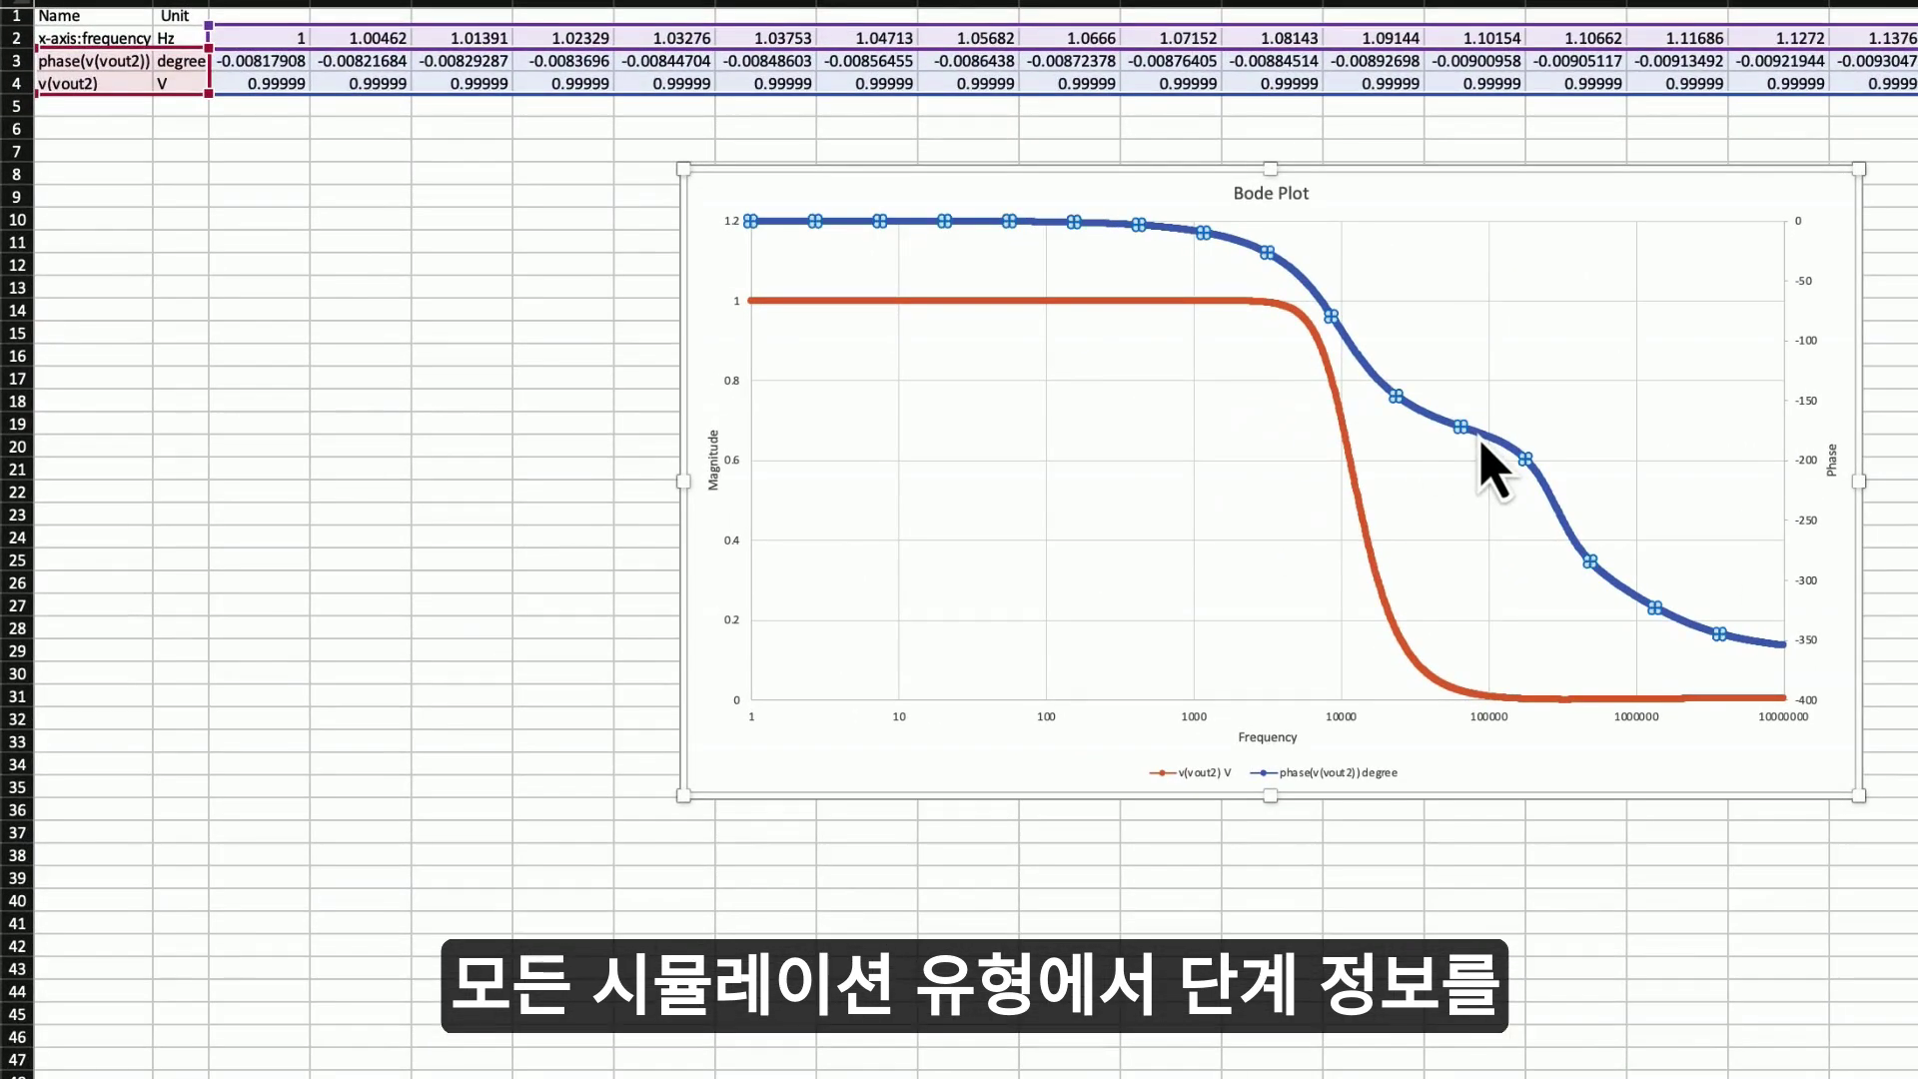
click(1366, 574)
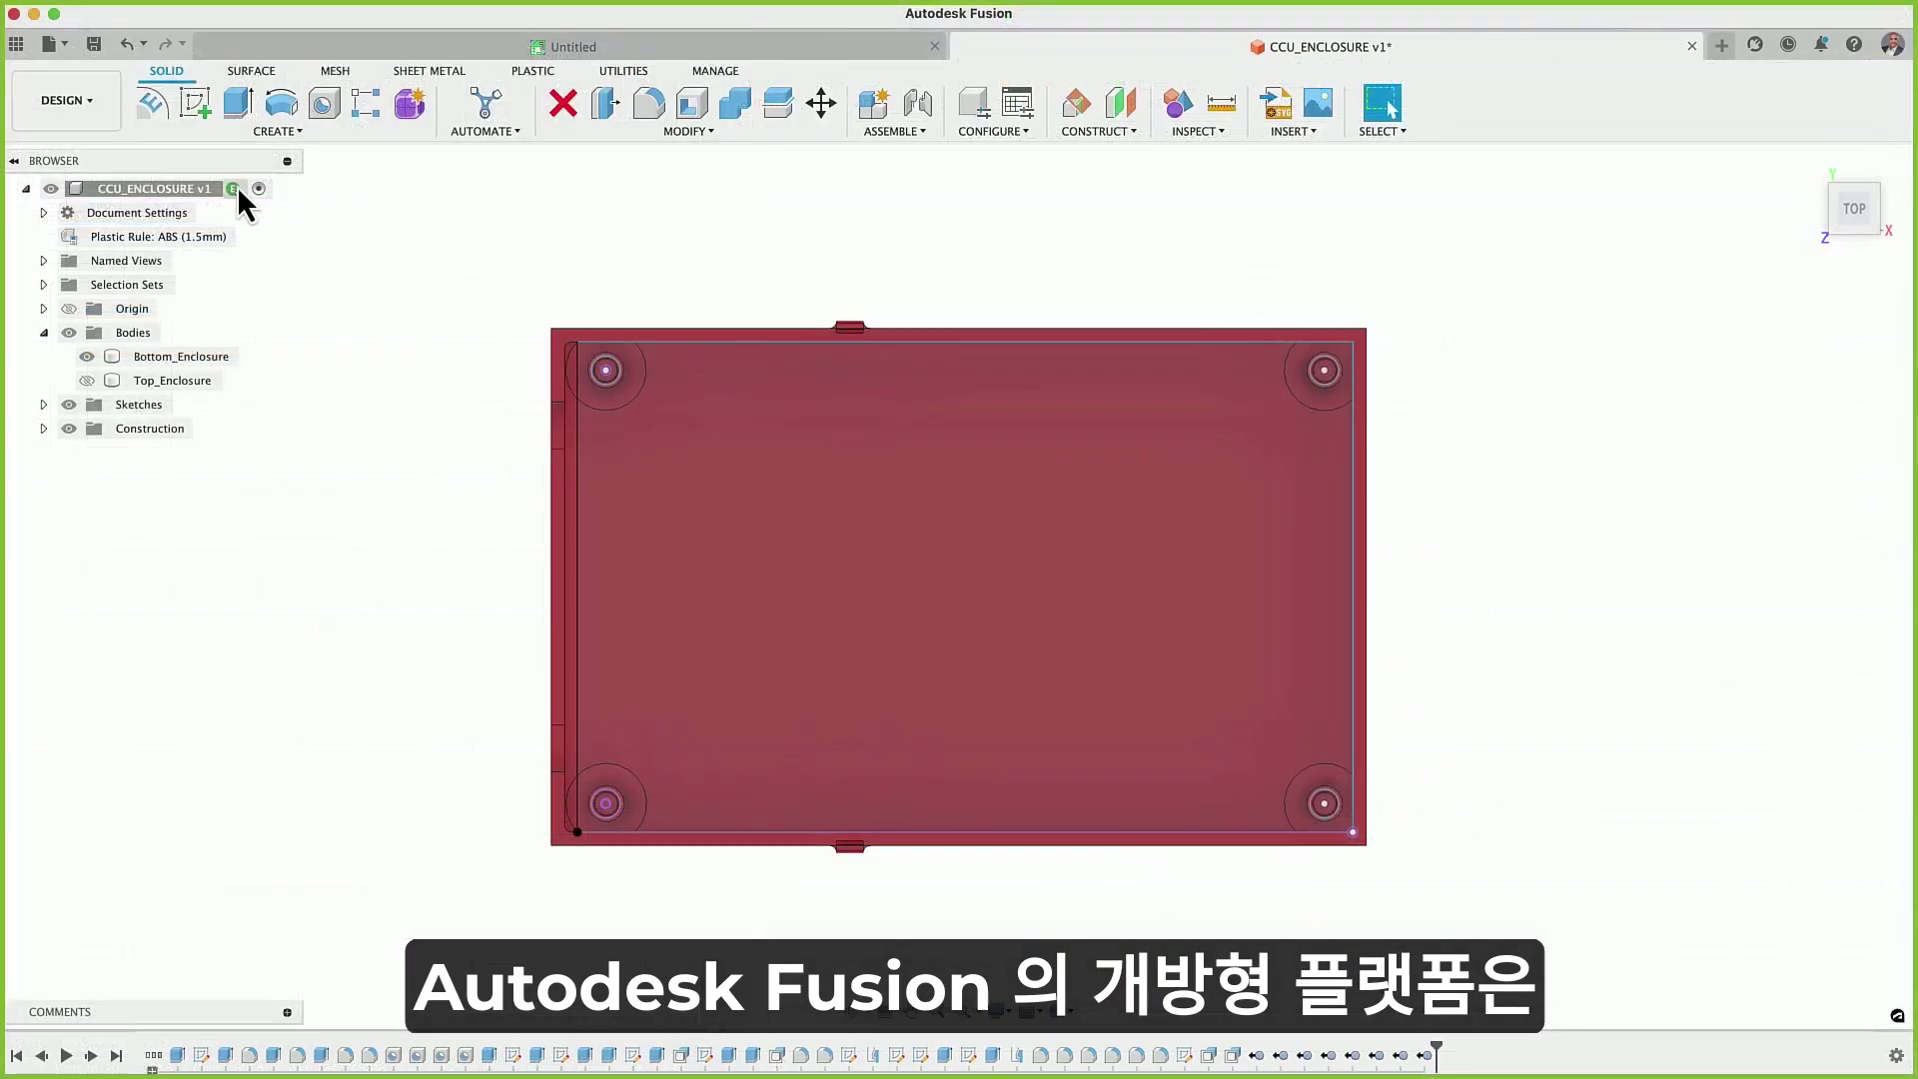
click(278, 131)
- Create an independent PCB from the enclosure's inner profile
mouse_move(286, 663)
click(358, 680)
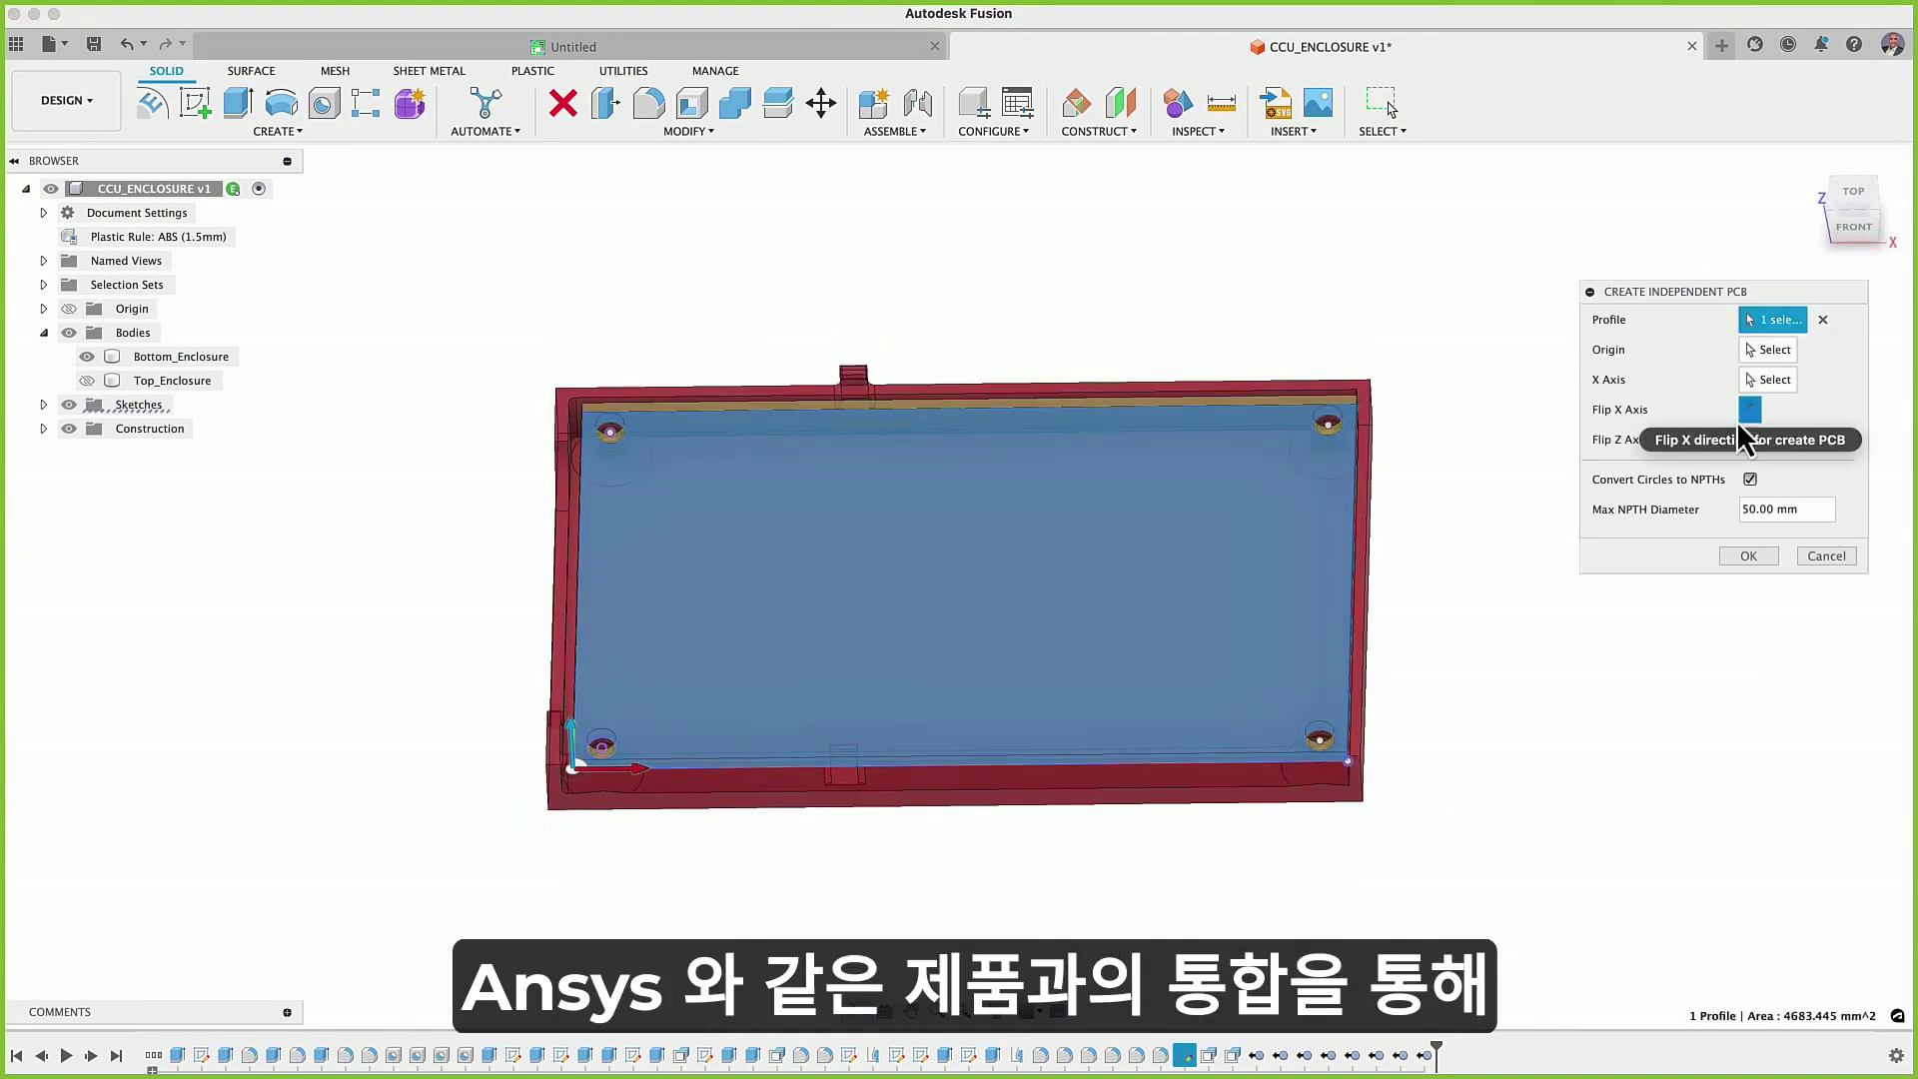
click(1743, 559)
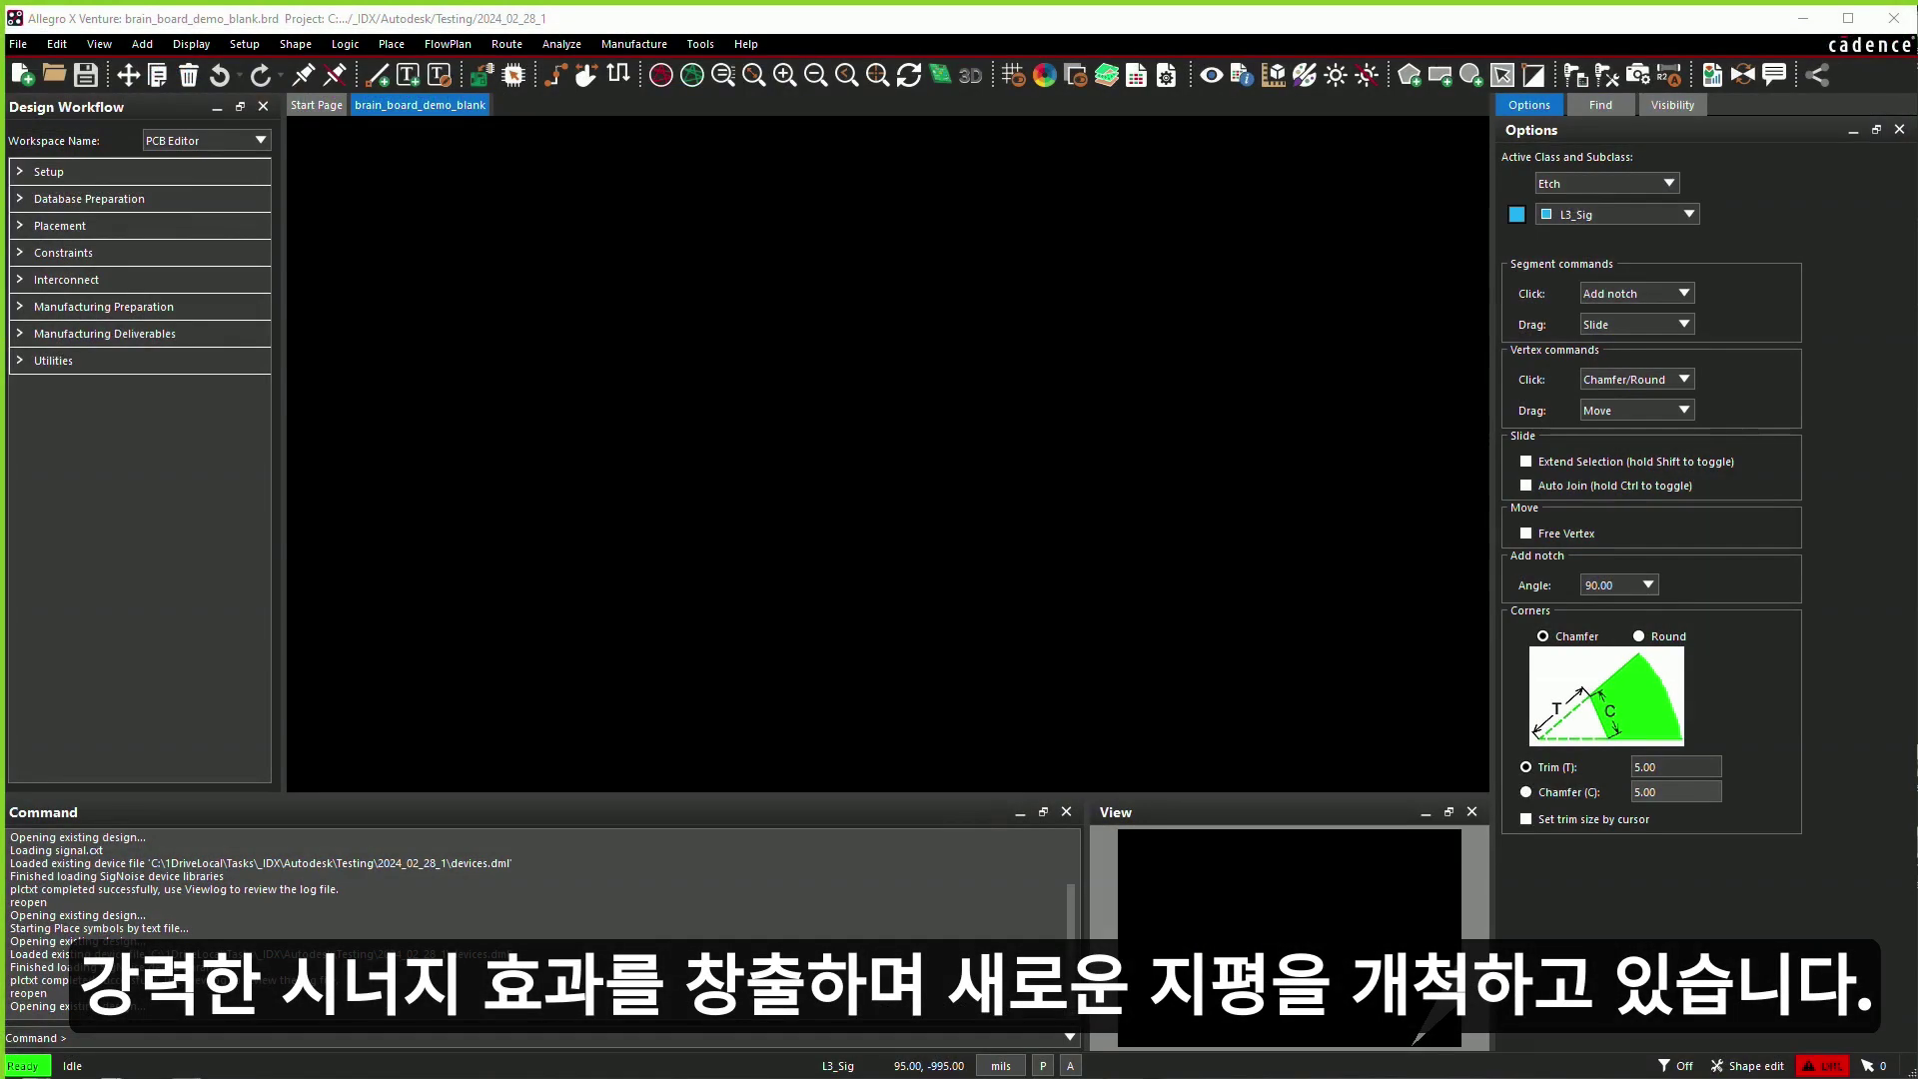
- In Allegro X, set up ECAD/MCAD collaboration using the Autodesk Fusion connector
click(700, 43)
click(780, 463)
click(1560, 139)
click(1203, 356)
click(939, 395)
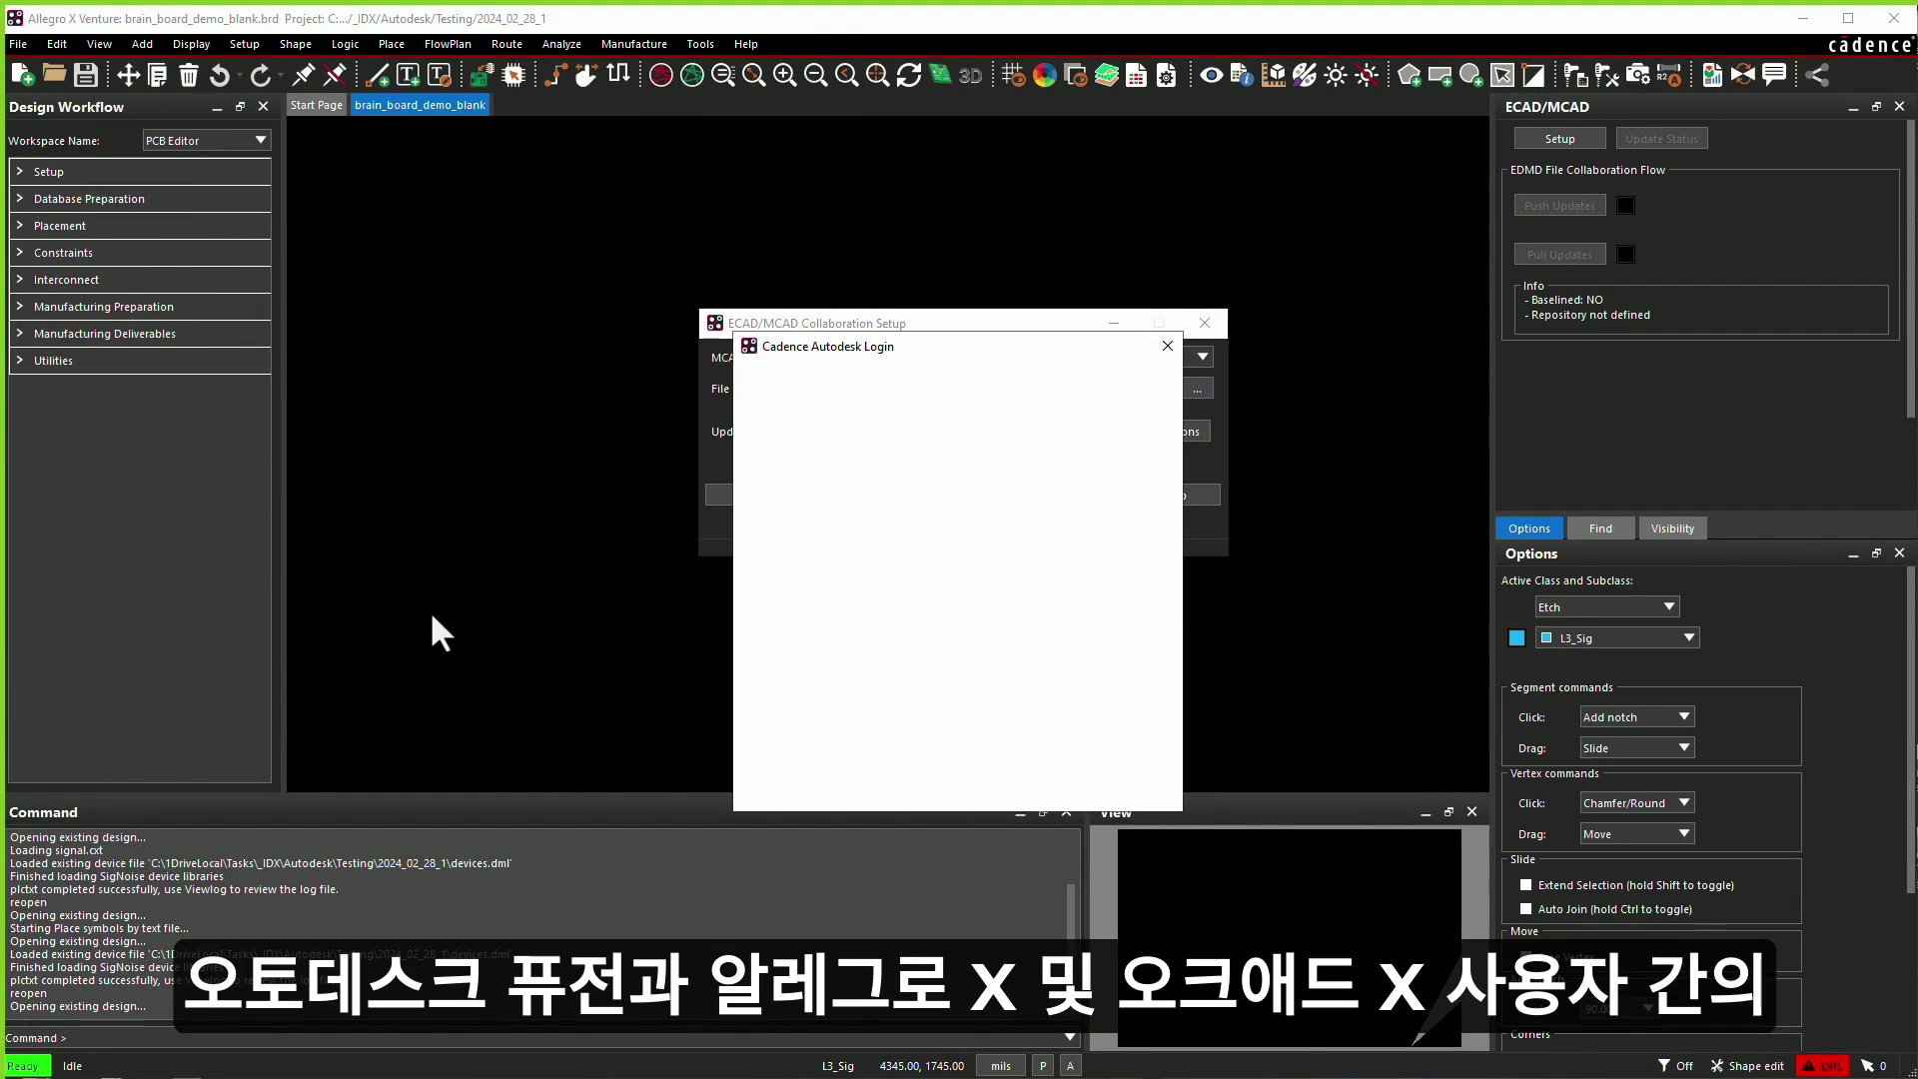
- Sign in with the Autodesk account e-mail and password and allow the connector access
click(957, 560)
text(*****)
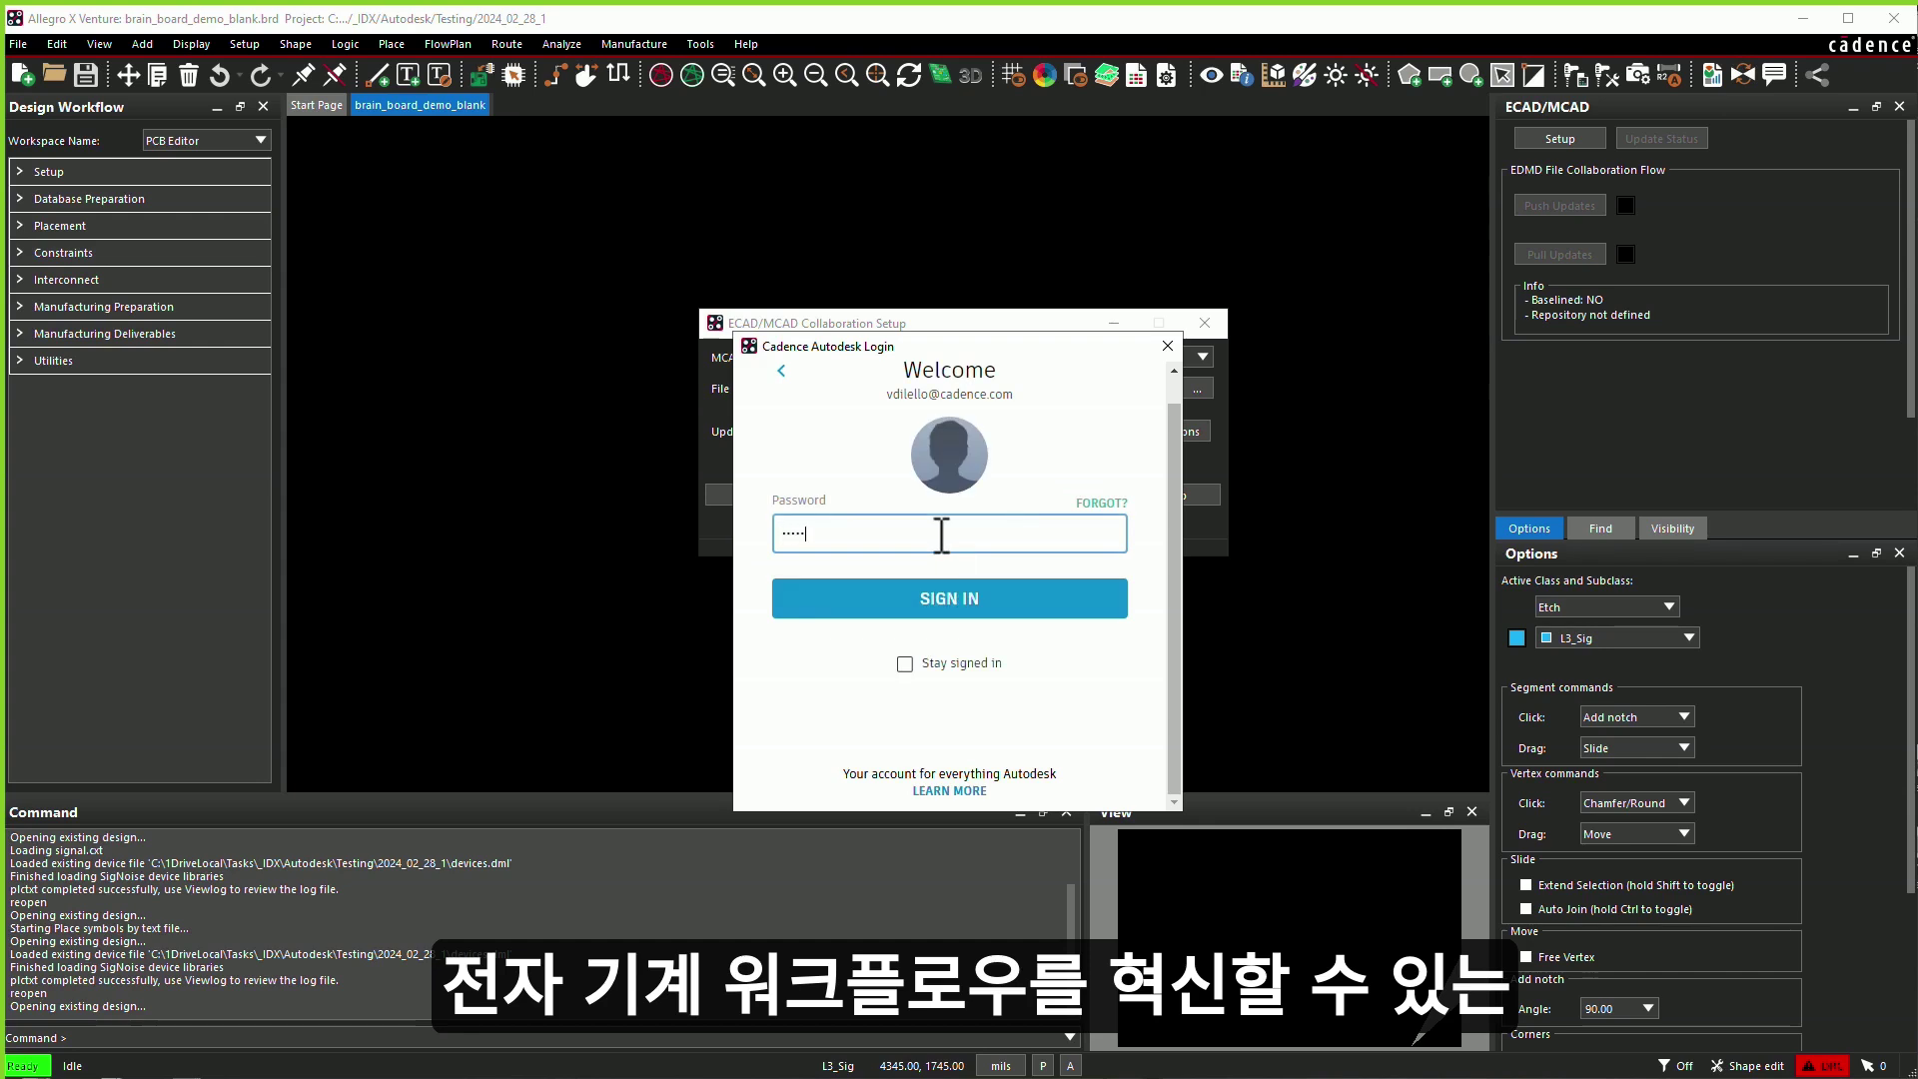
text(******)
click(957, 599)
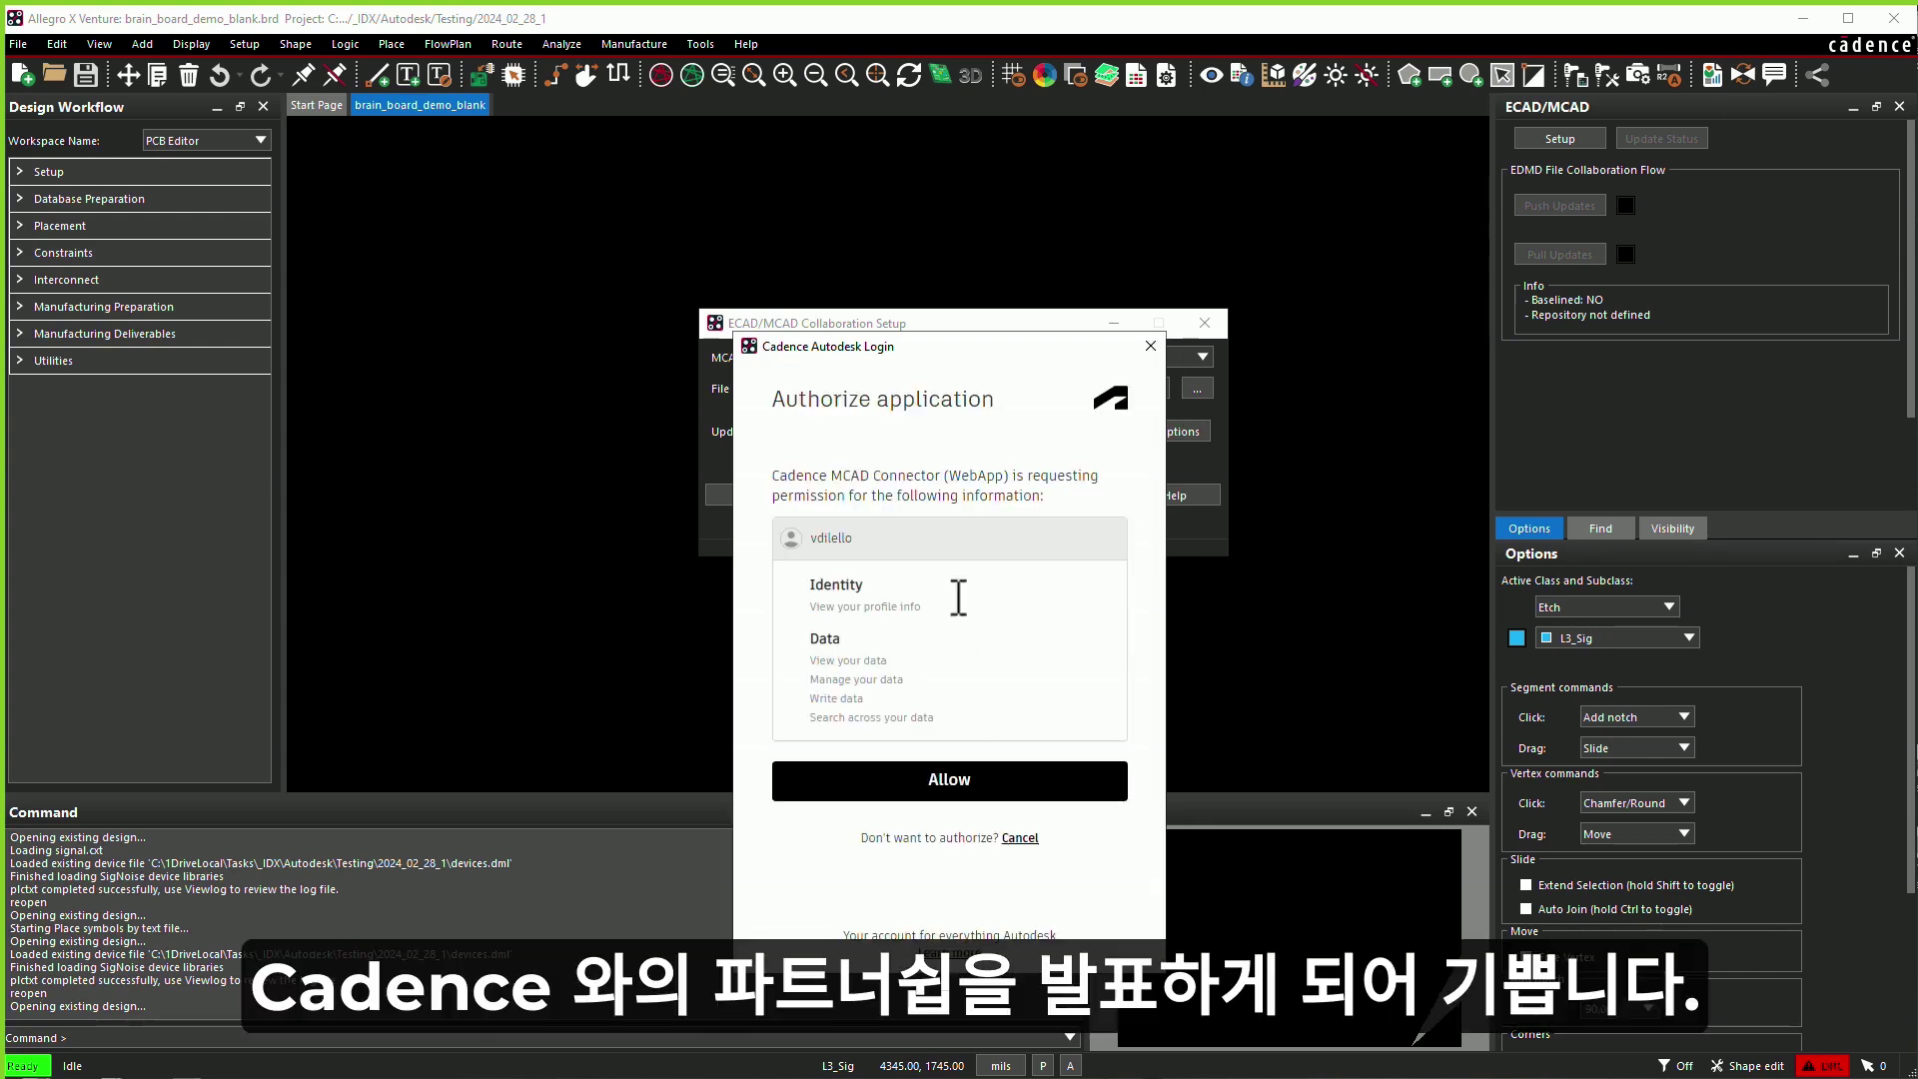
click(950, 779)
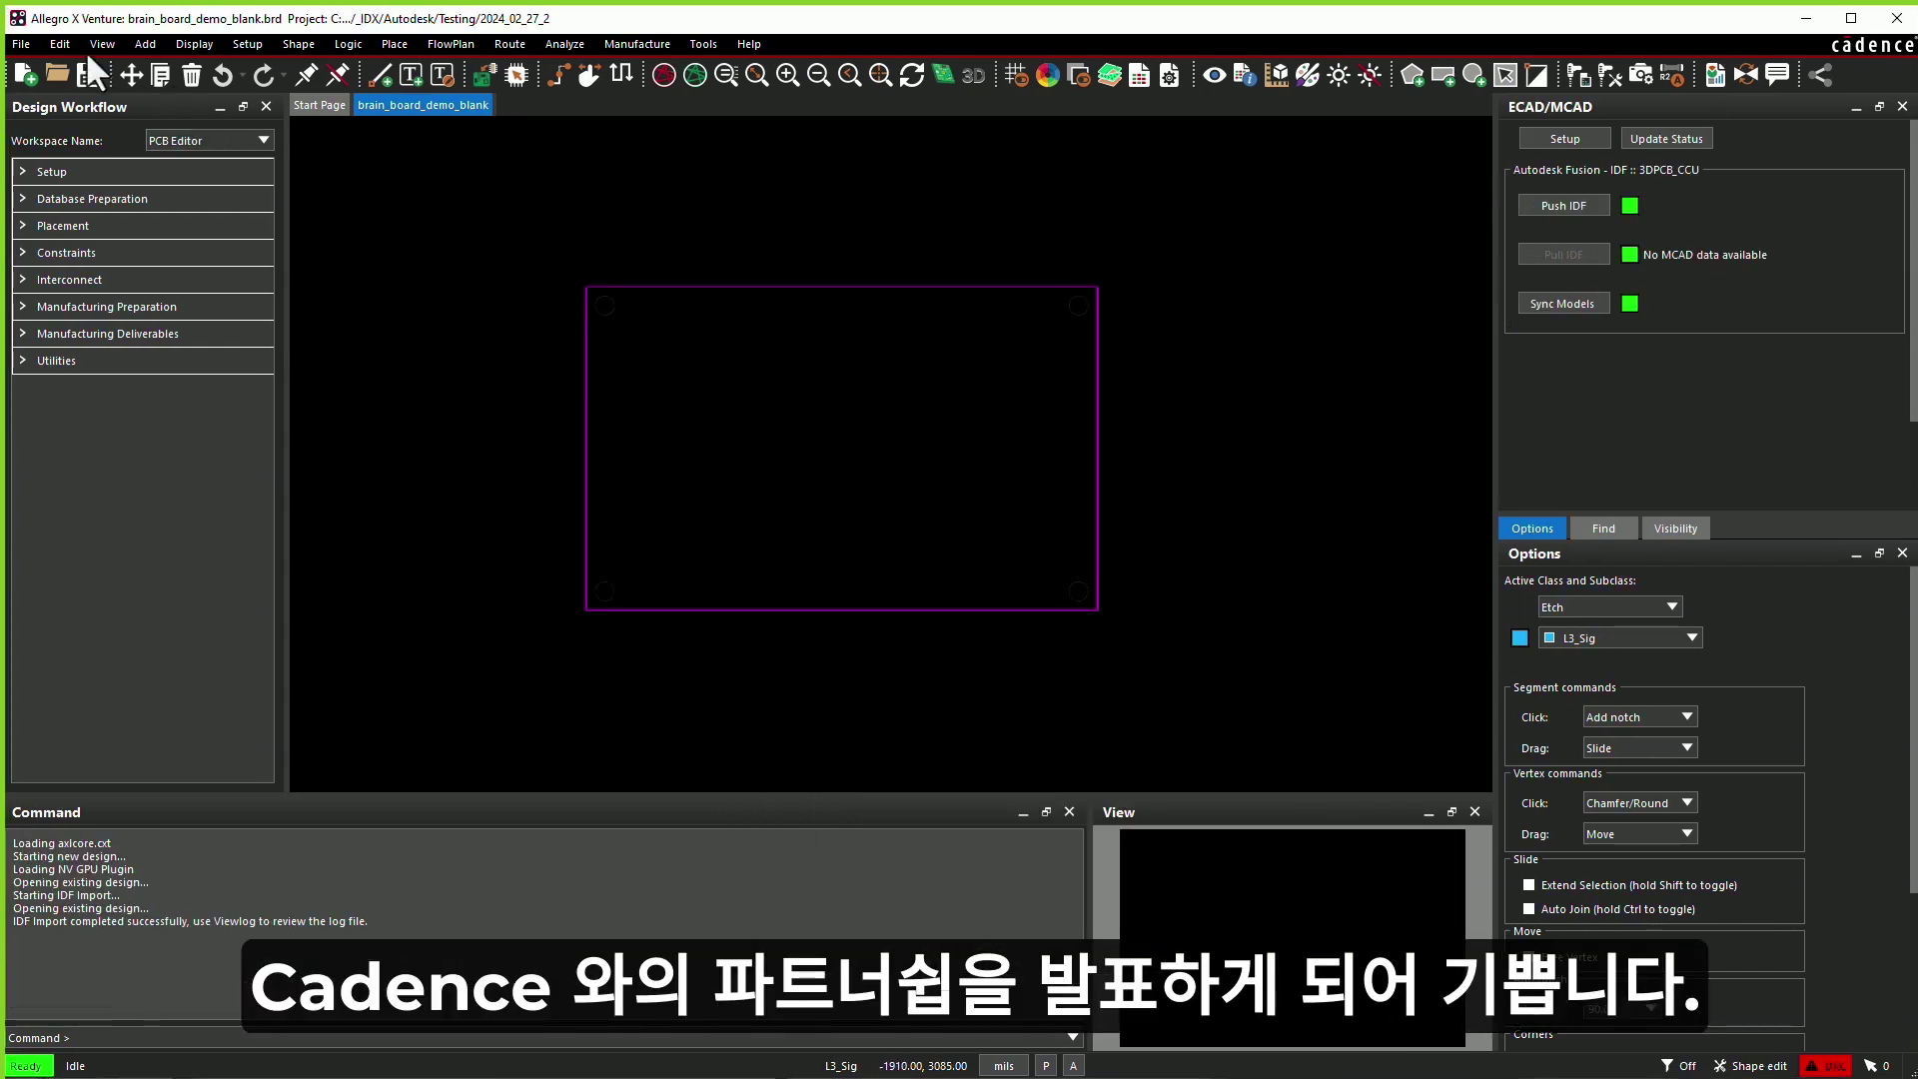
- Import the component placement onto the board via File > Import > Placement
click(20, 44)
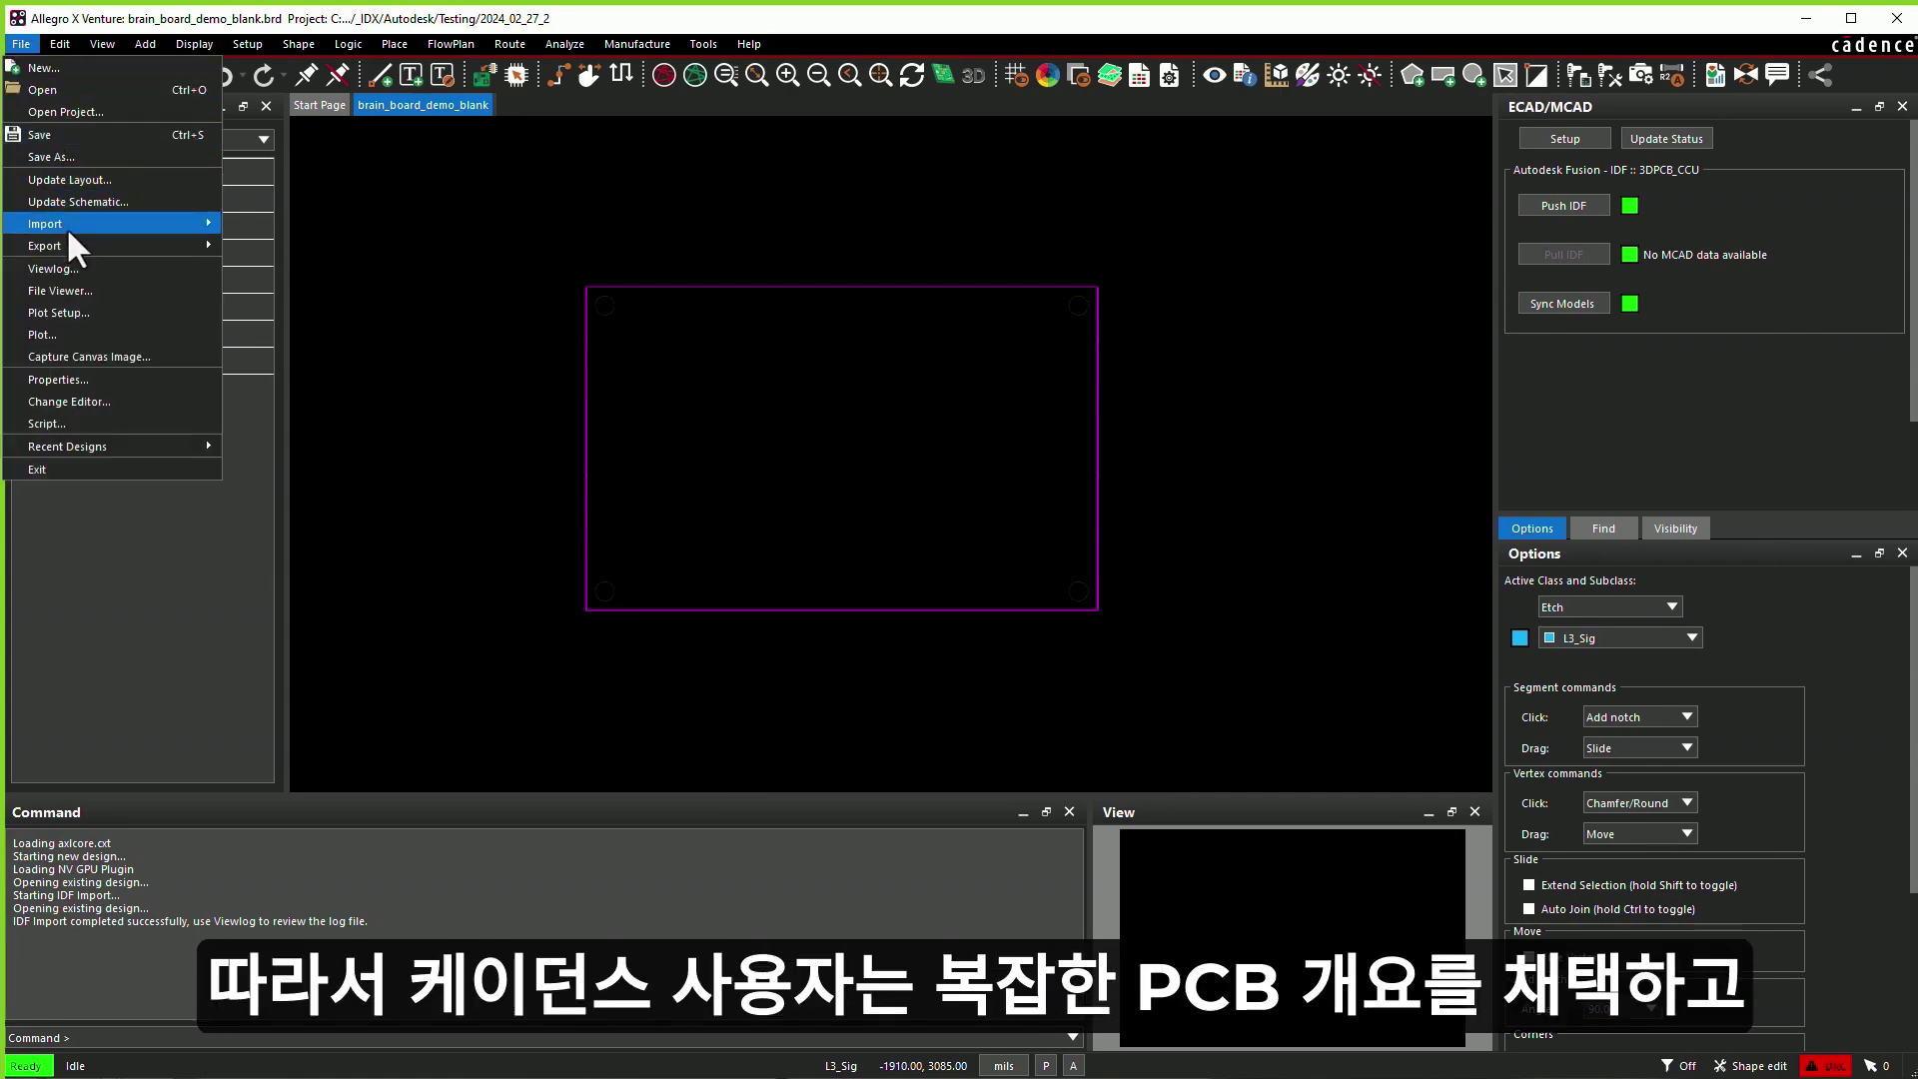
mouse_move(66, 225)
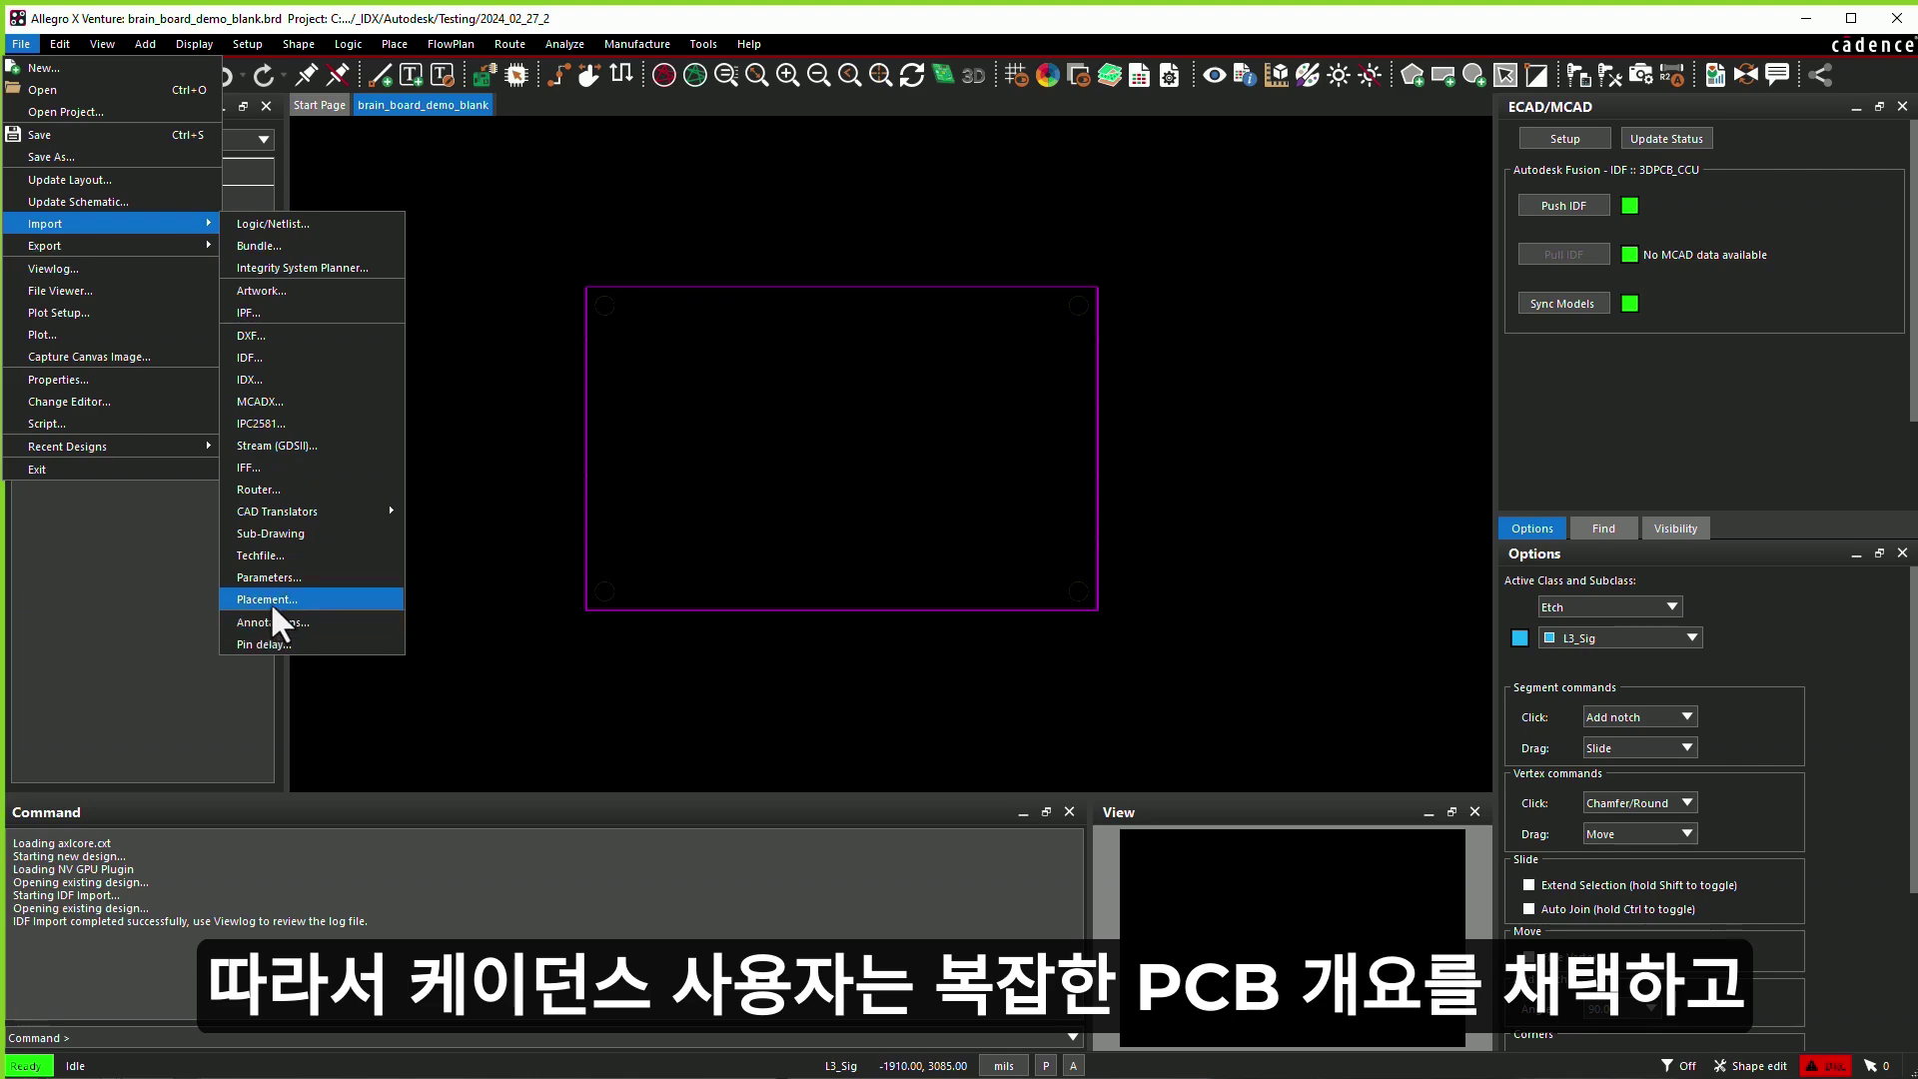
click(267, 599)
click(401, 300)
click(401, 336)
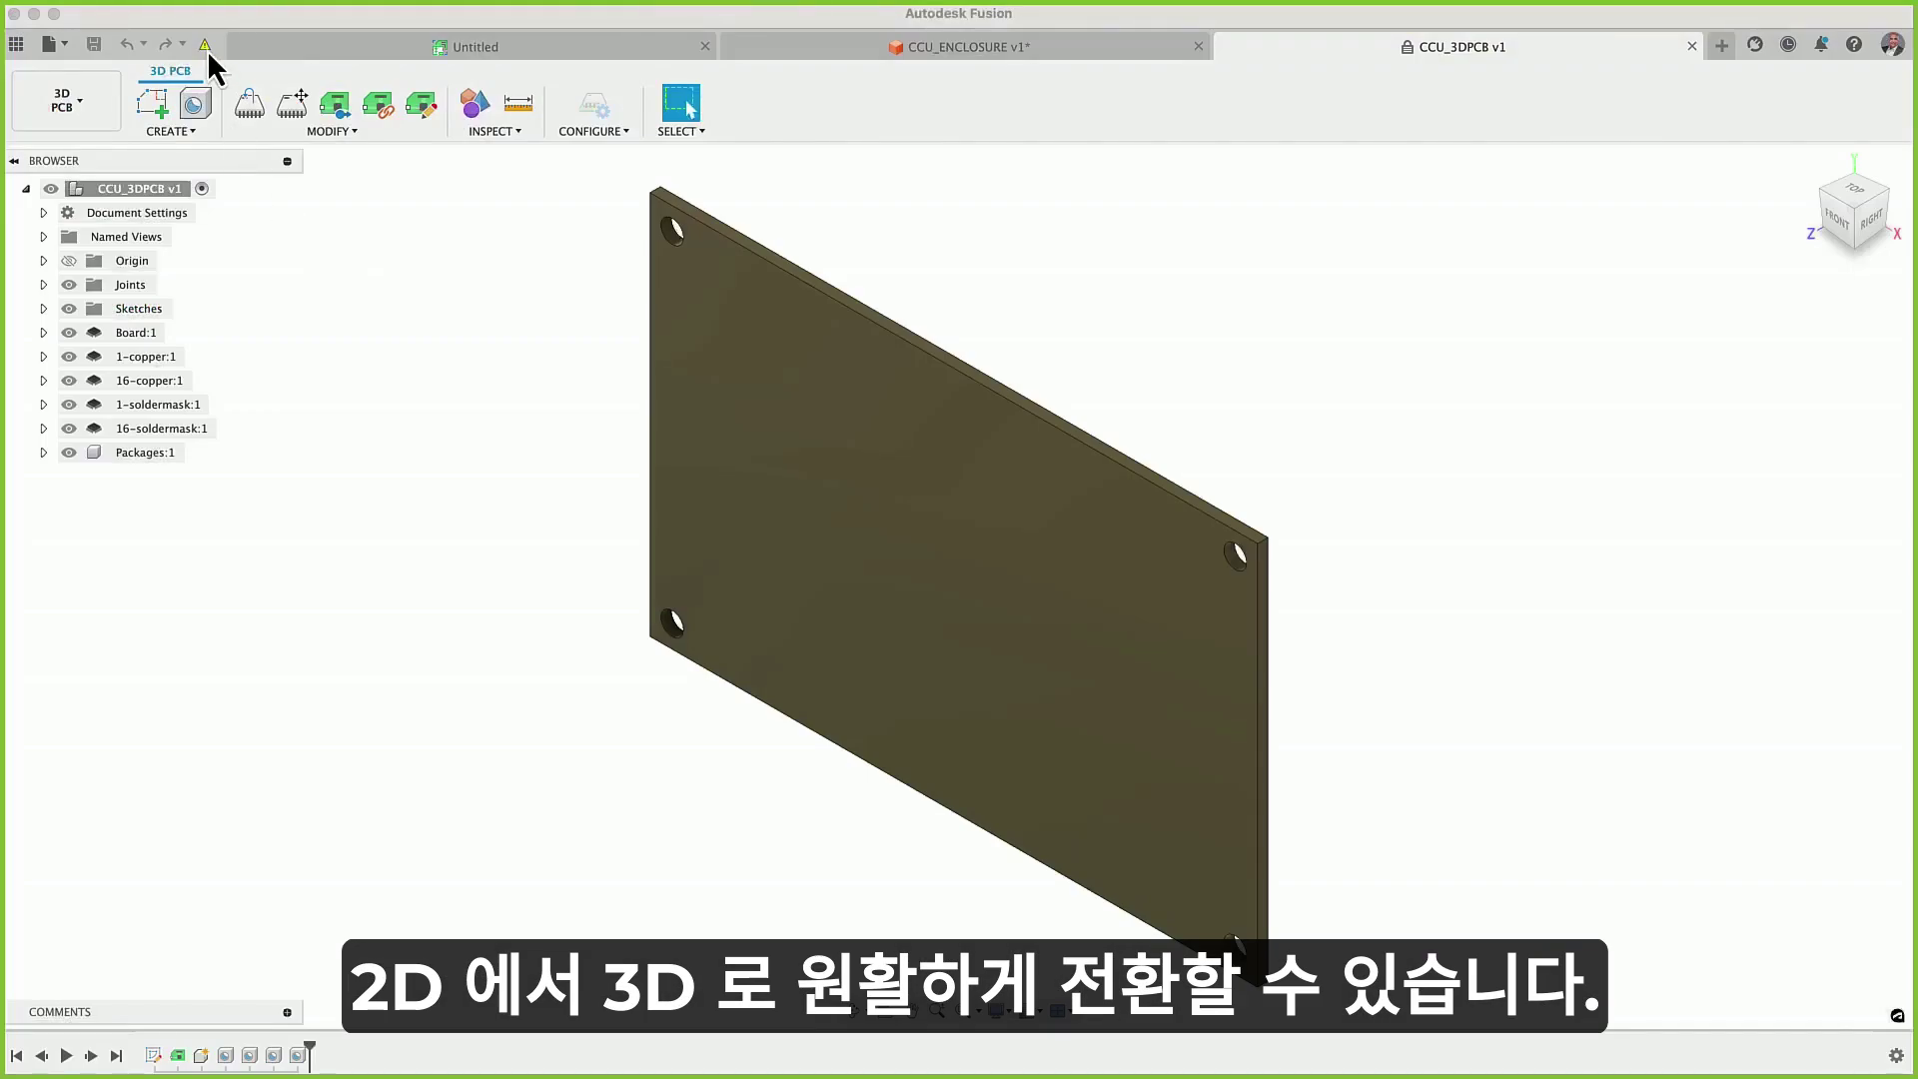
- Update the 3D PCB, nudge CCU_3DPCB v2:1 slightly along X, and refresh the update status
click(206, 47)
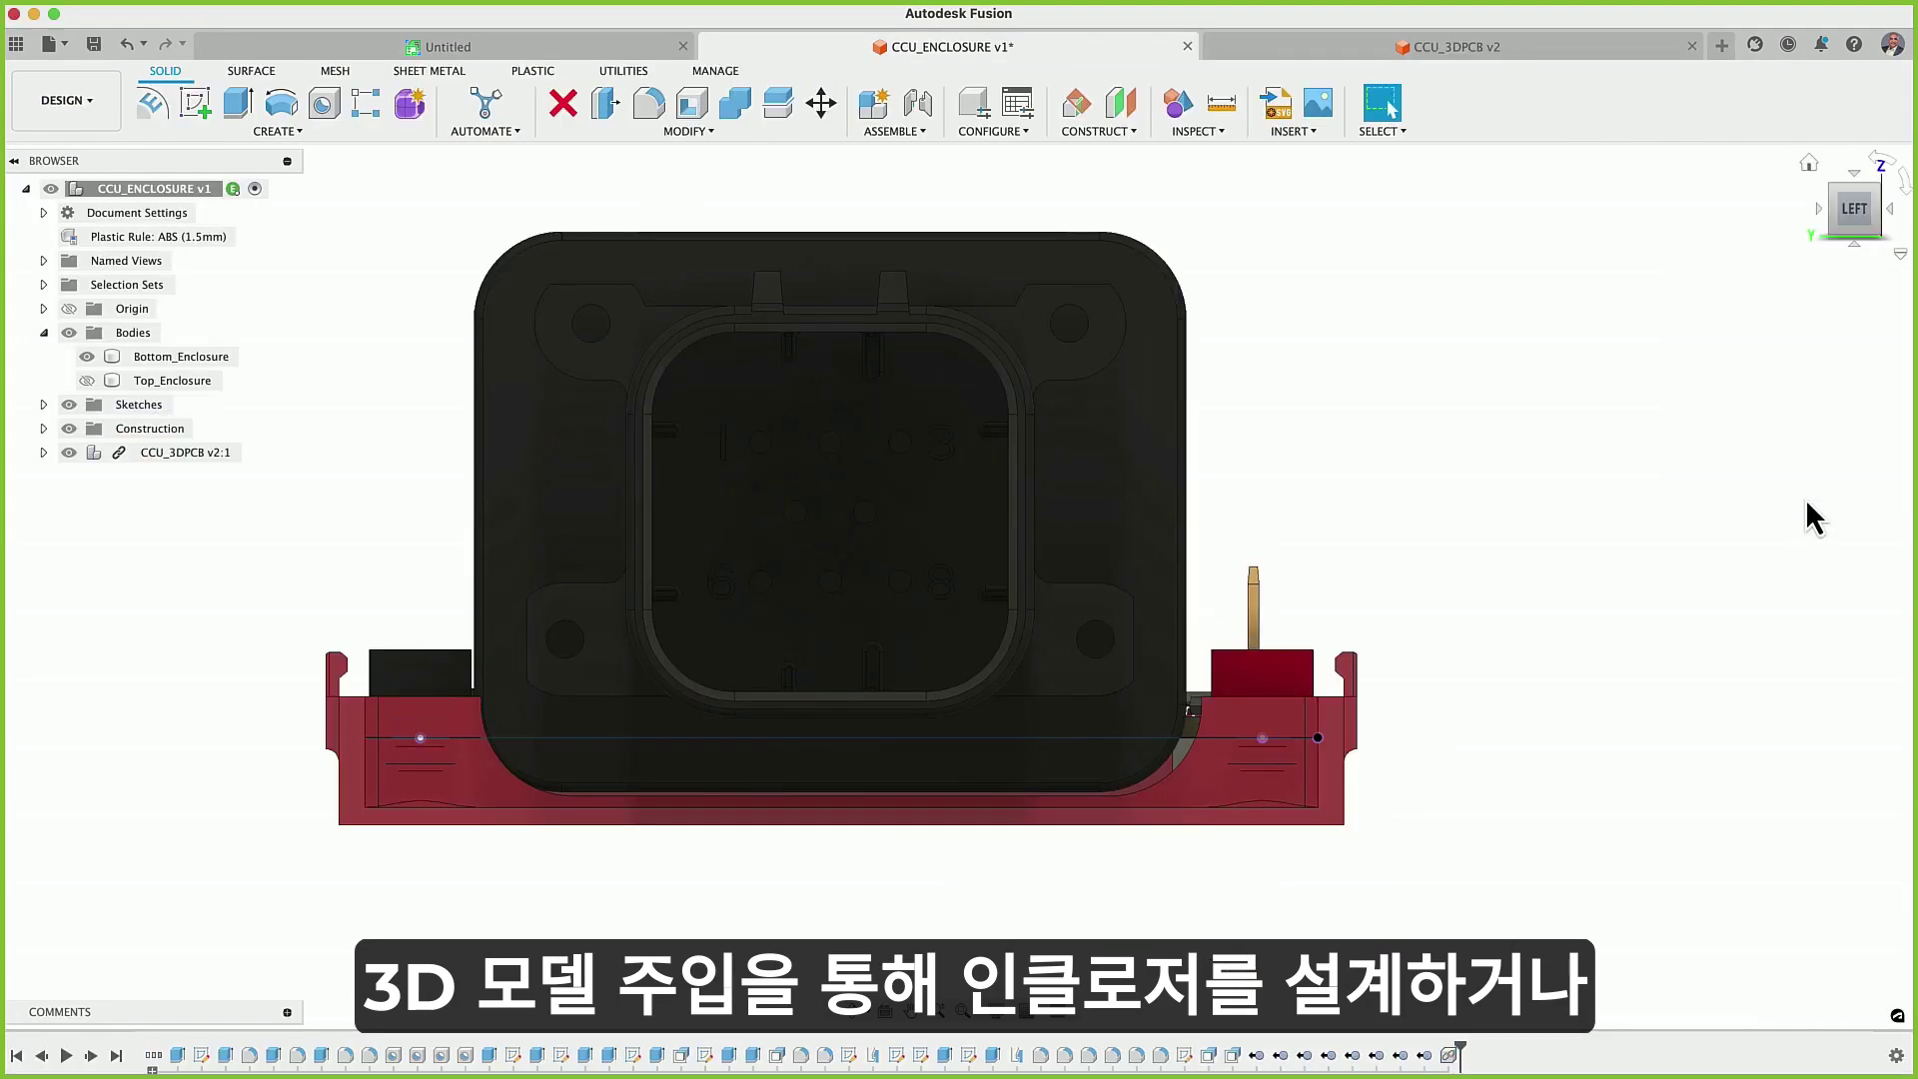
click(253, 454)
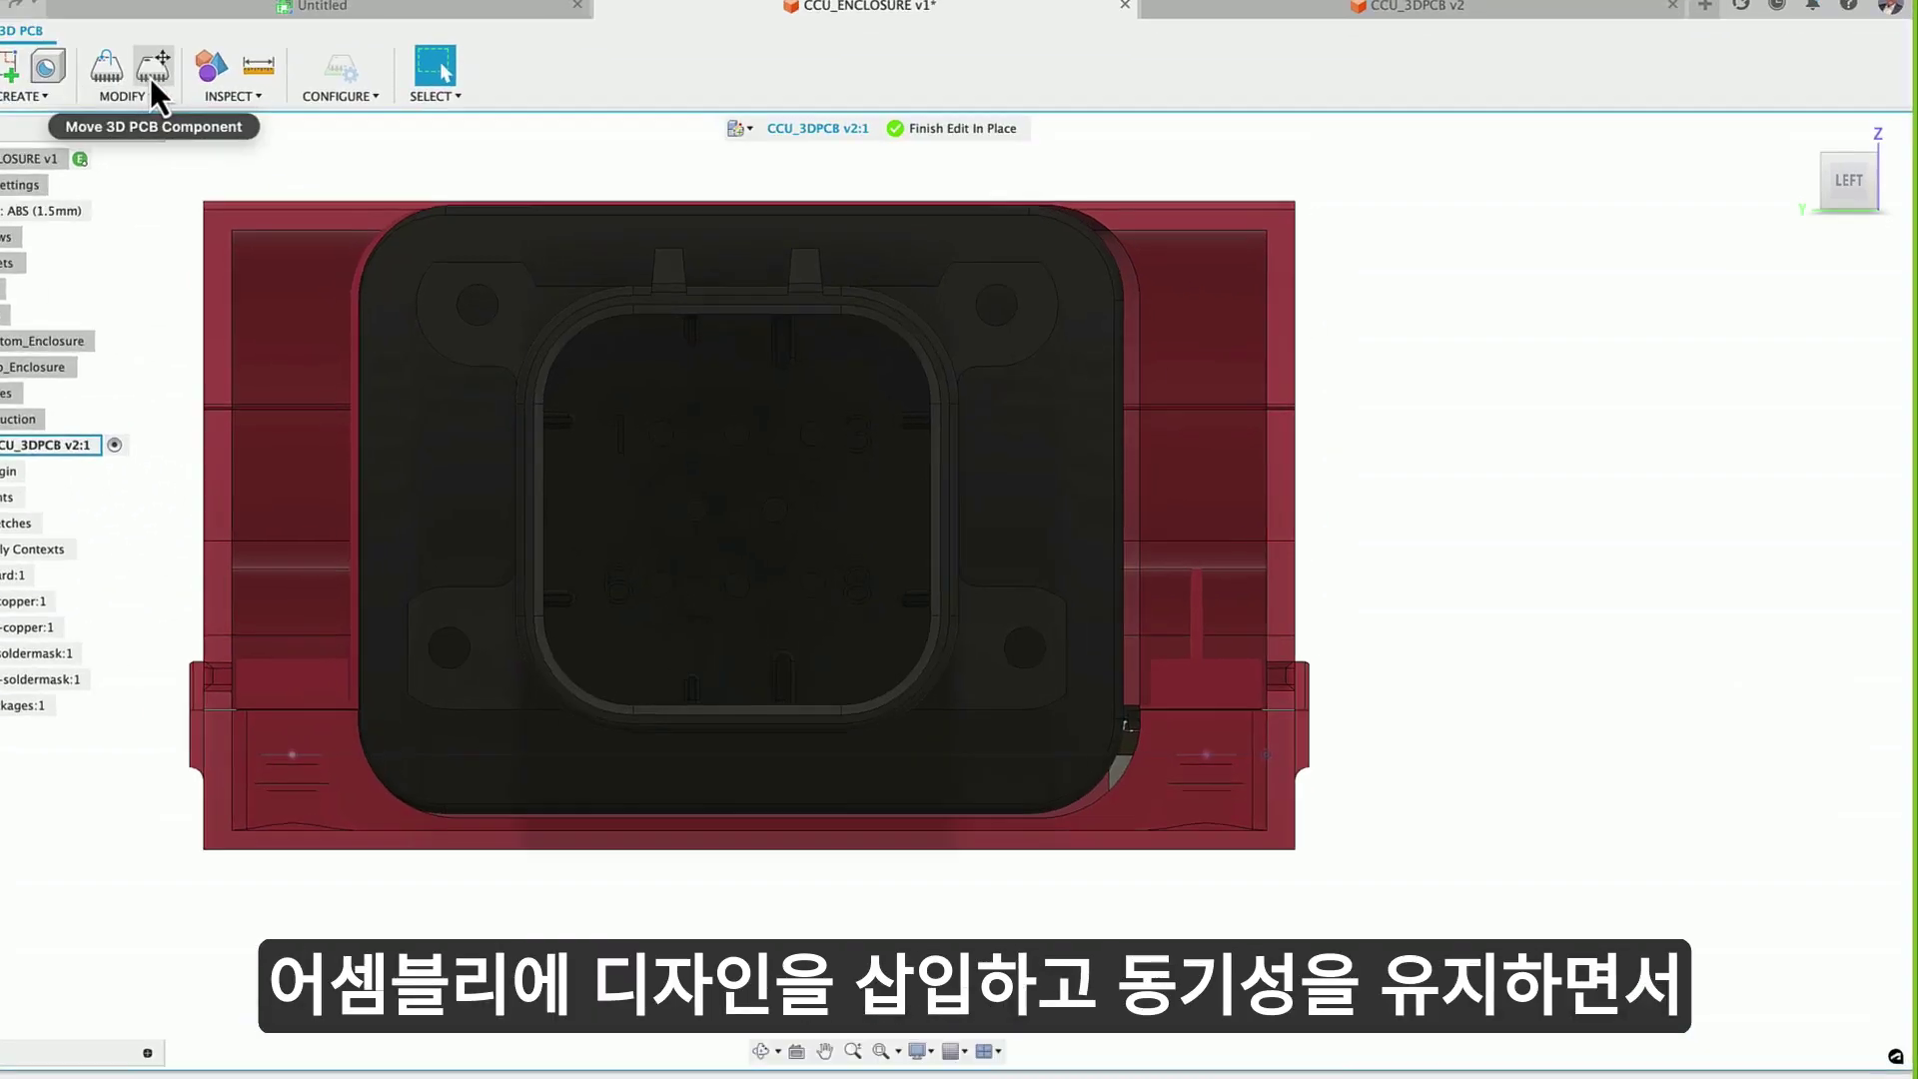
click(250, 110)
click(345, 699)
drag(475, 796, 479, 796)
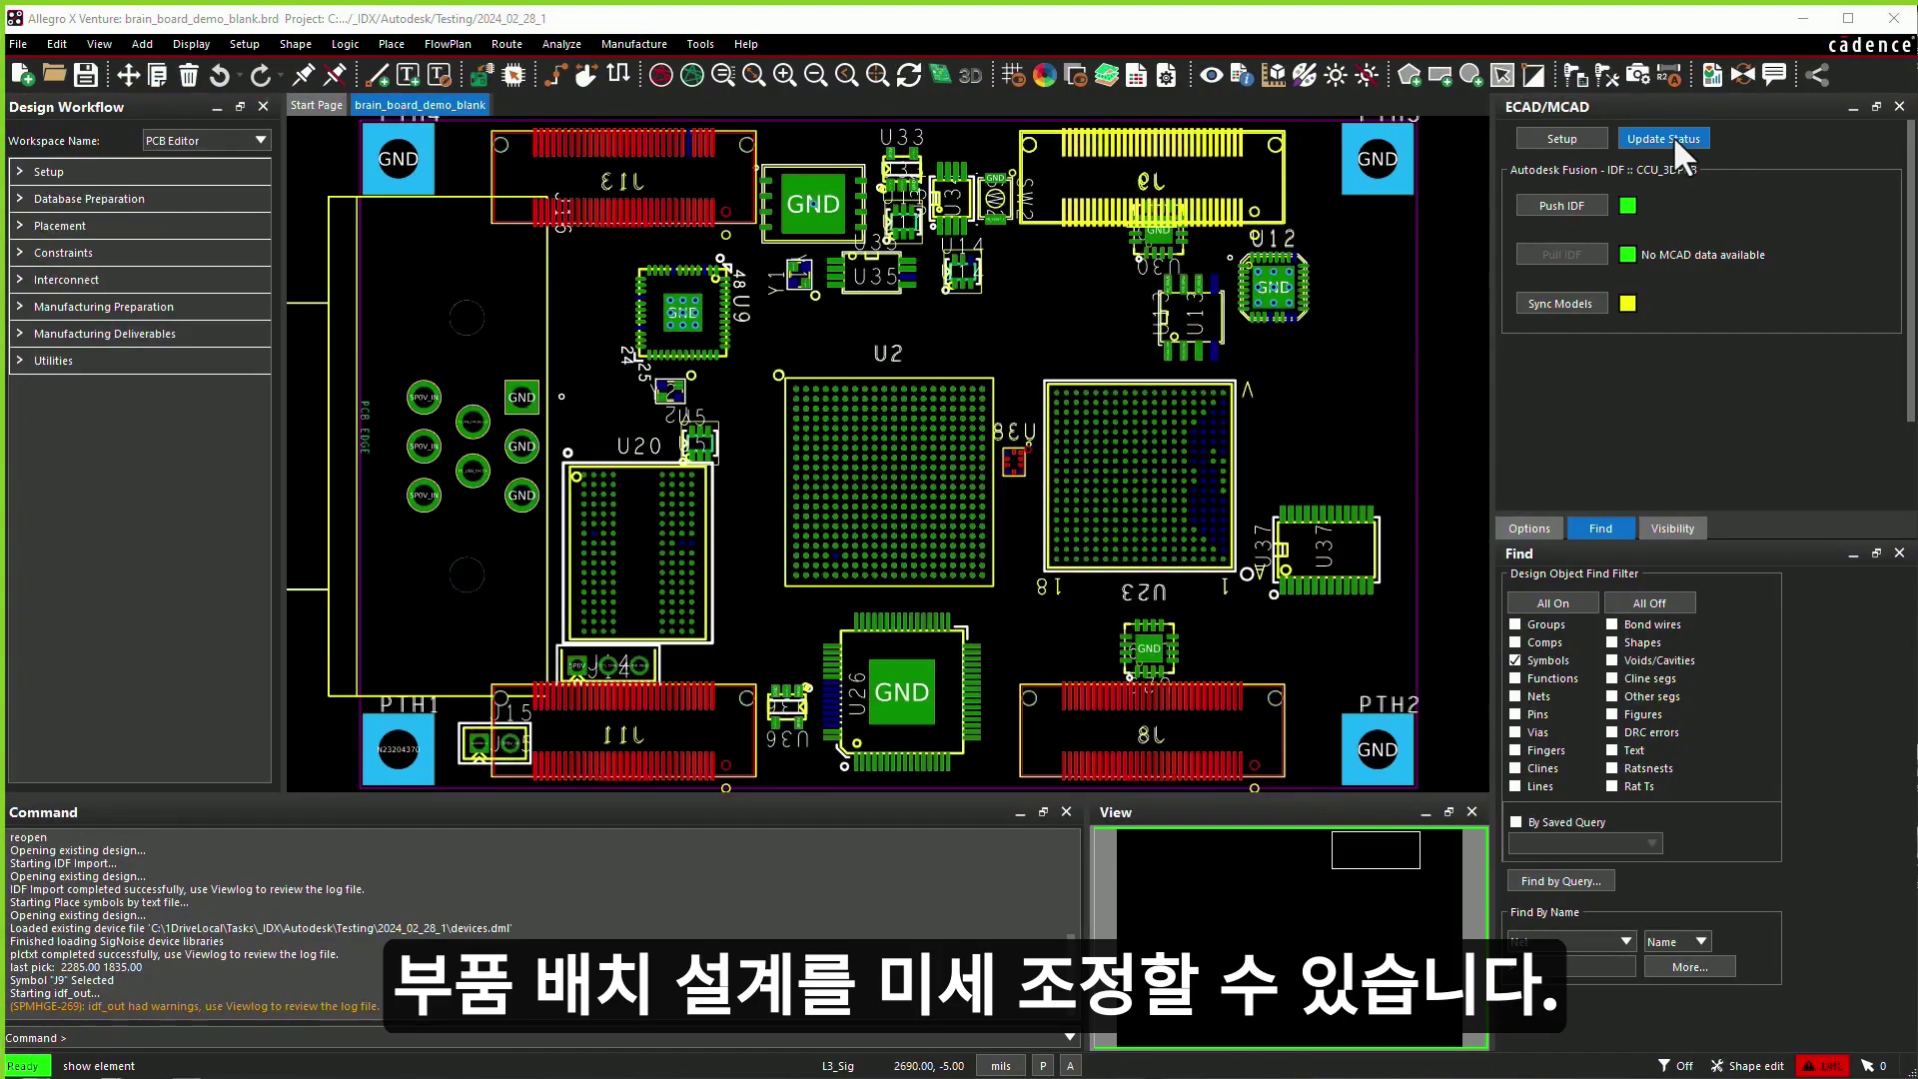
click(1665, 139)
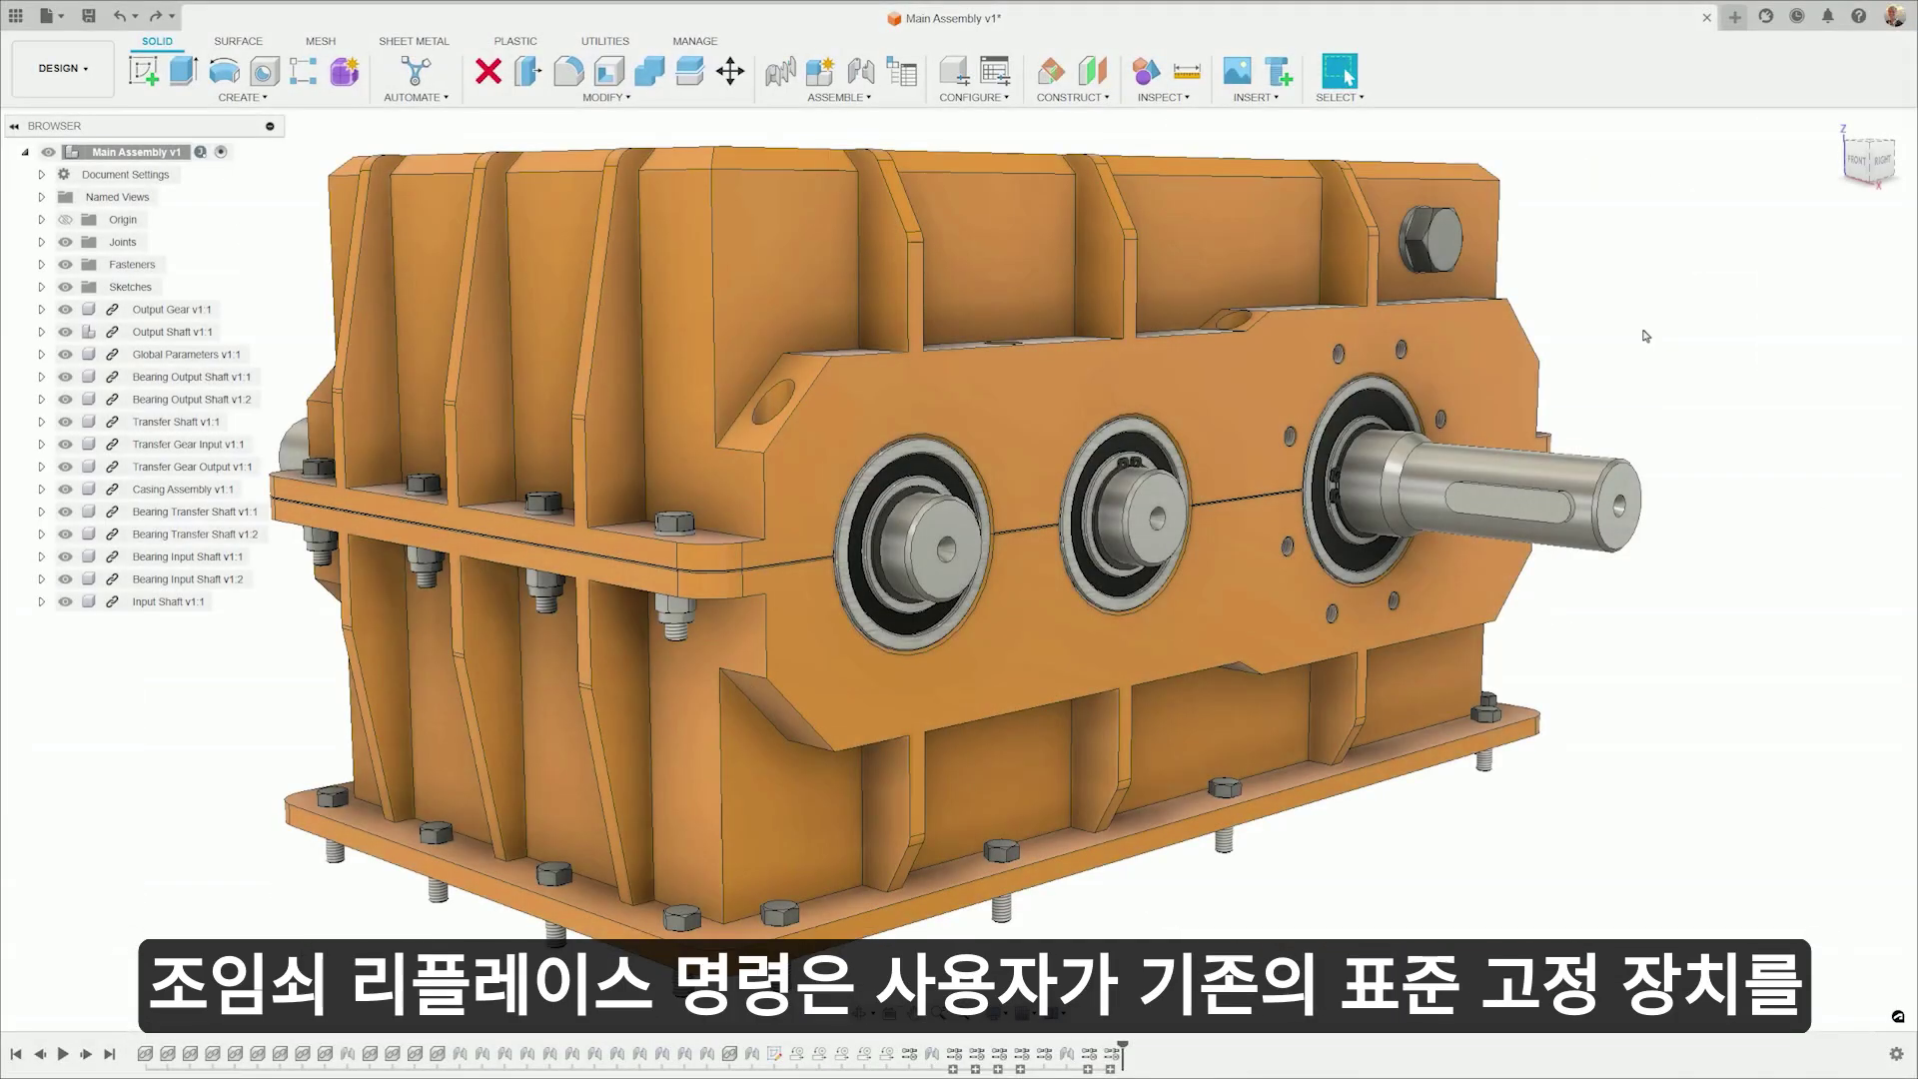
- Replace the base-plate bolts with M5, 16 mm drilled forged hexagon socket head cap screws
click(1112, 1054)
right_click(1112, 1054)
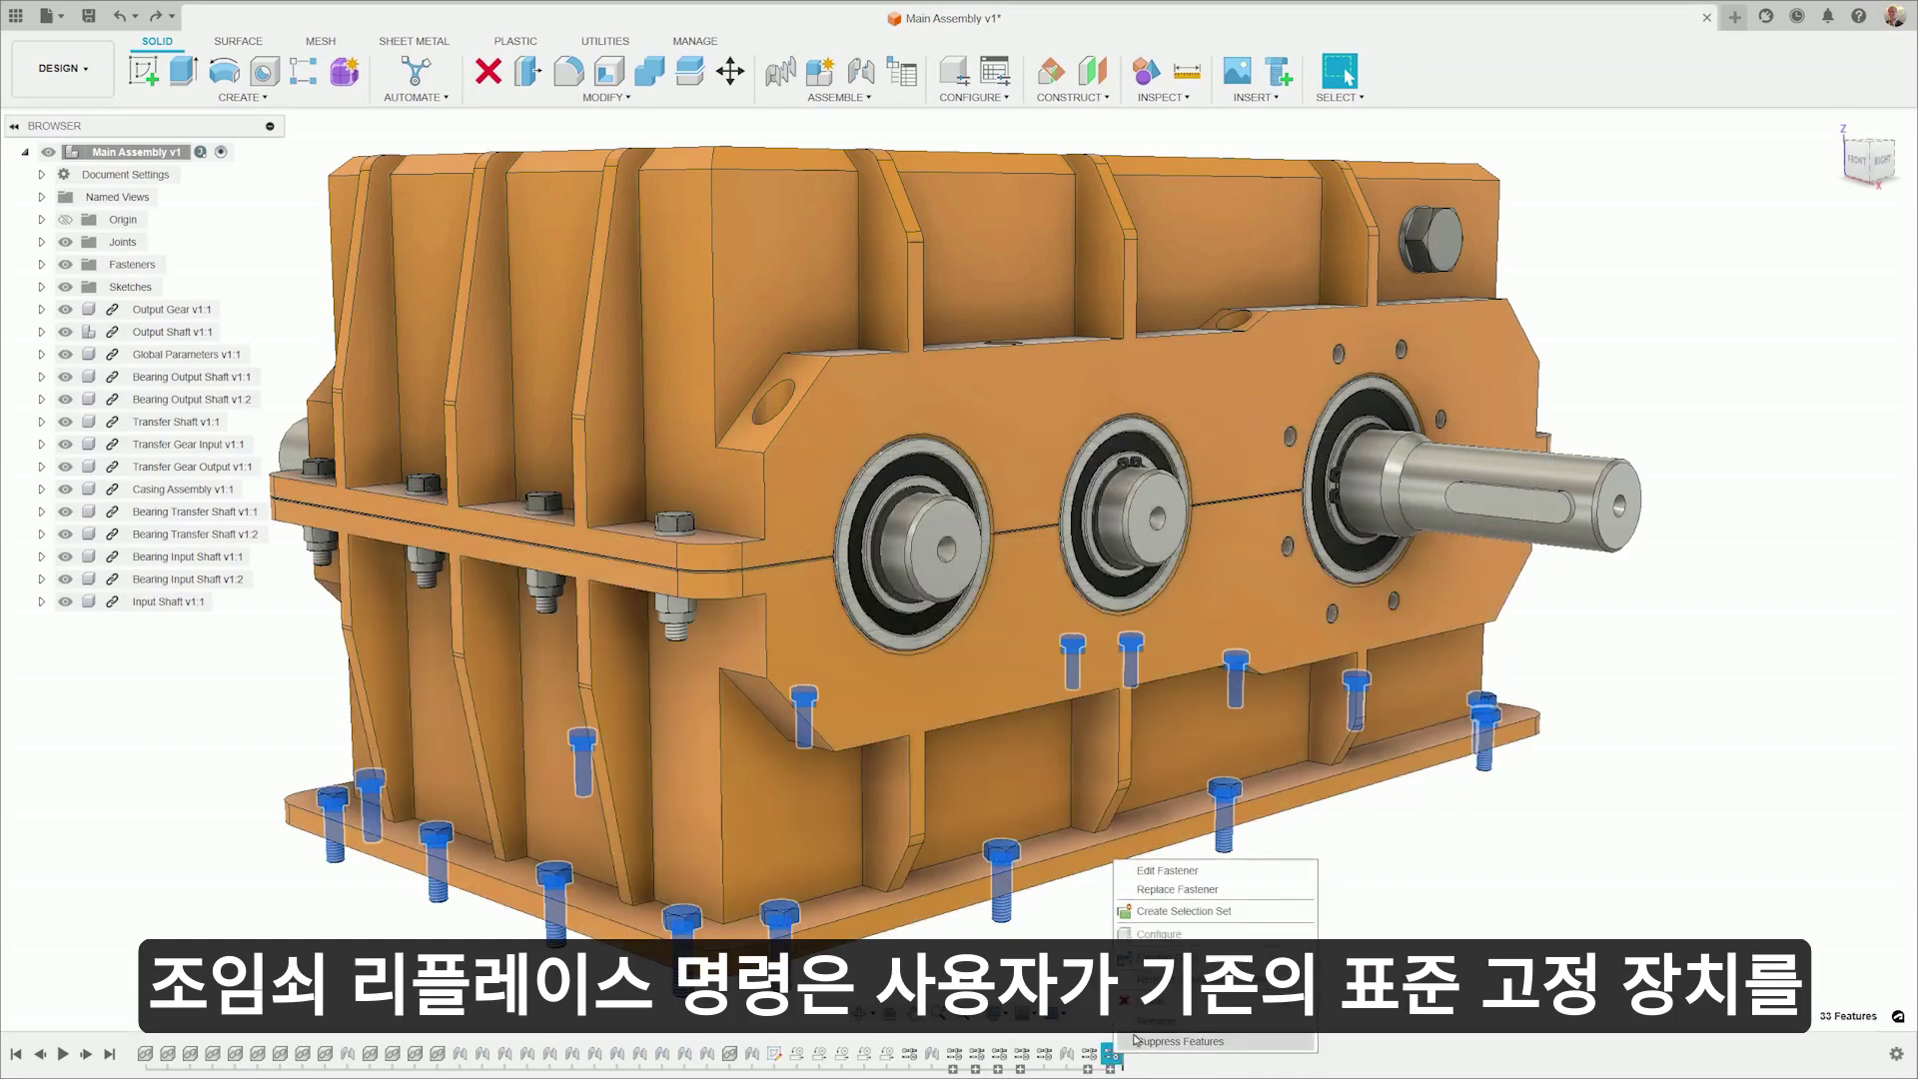
click(1215, 889)
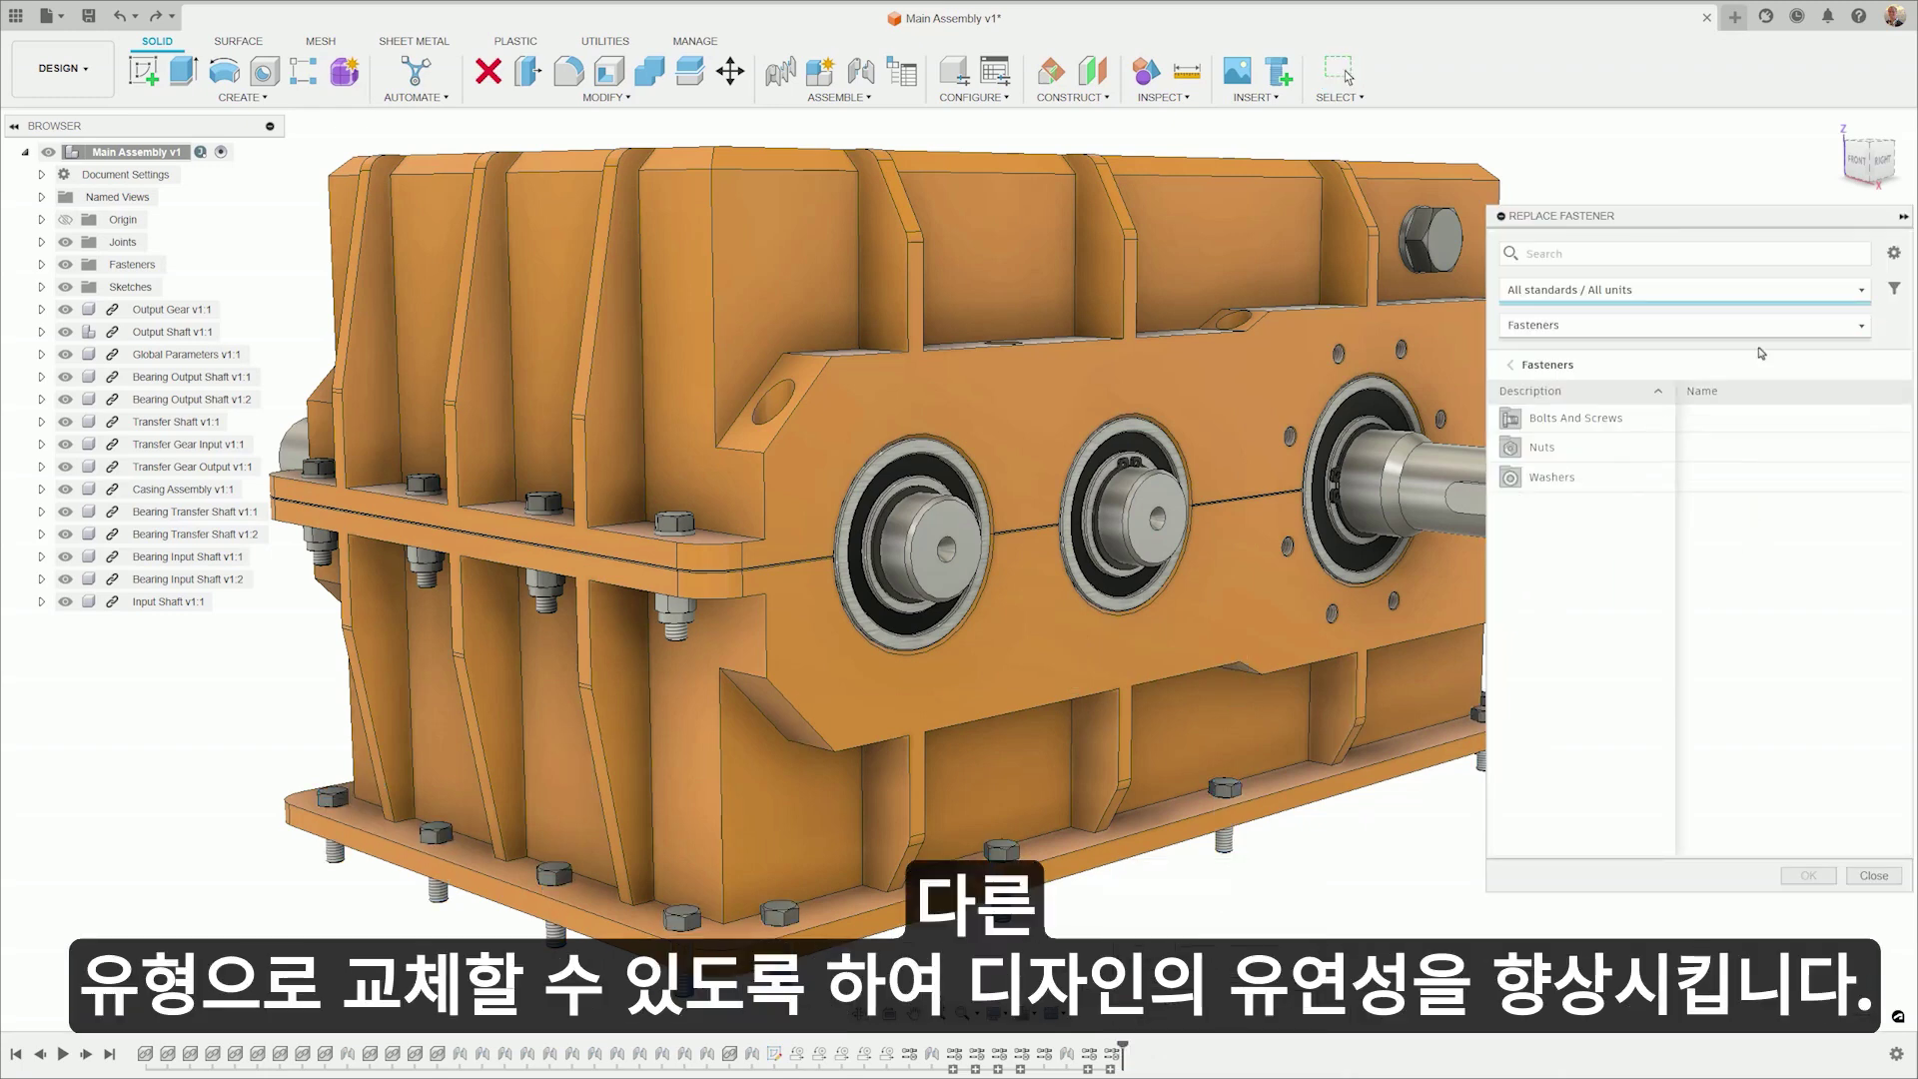
click(1567, 420)
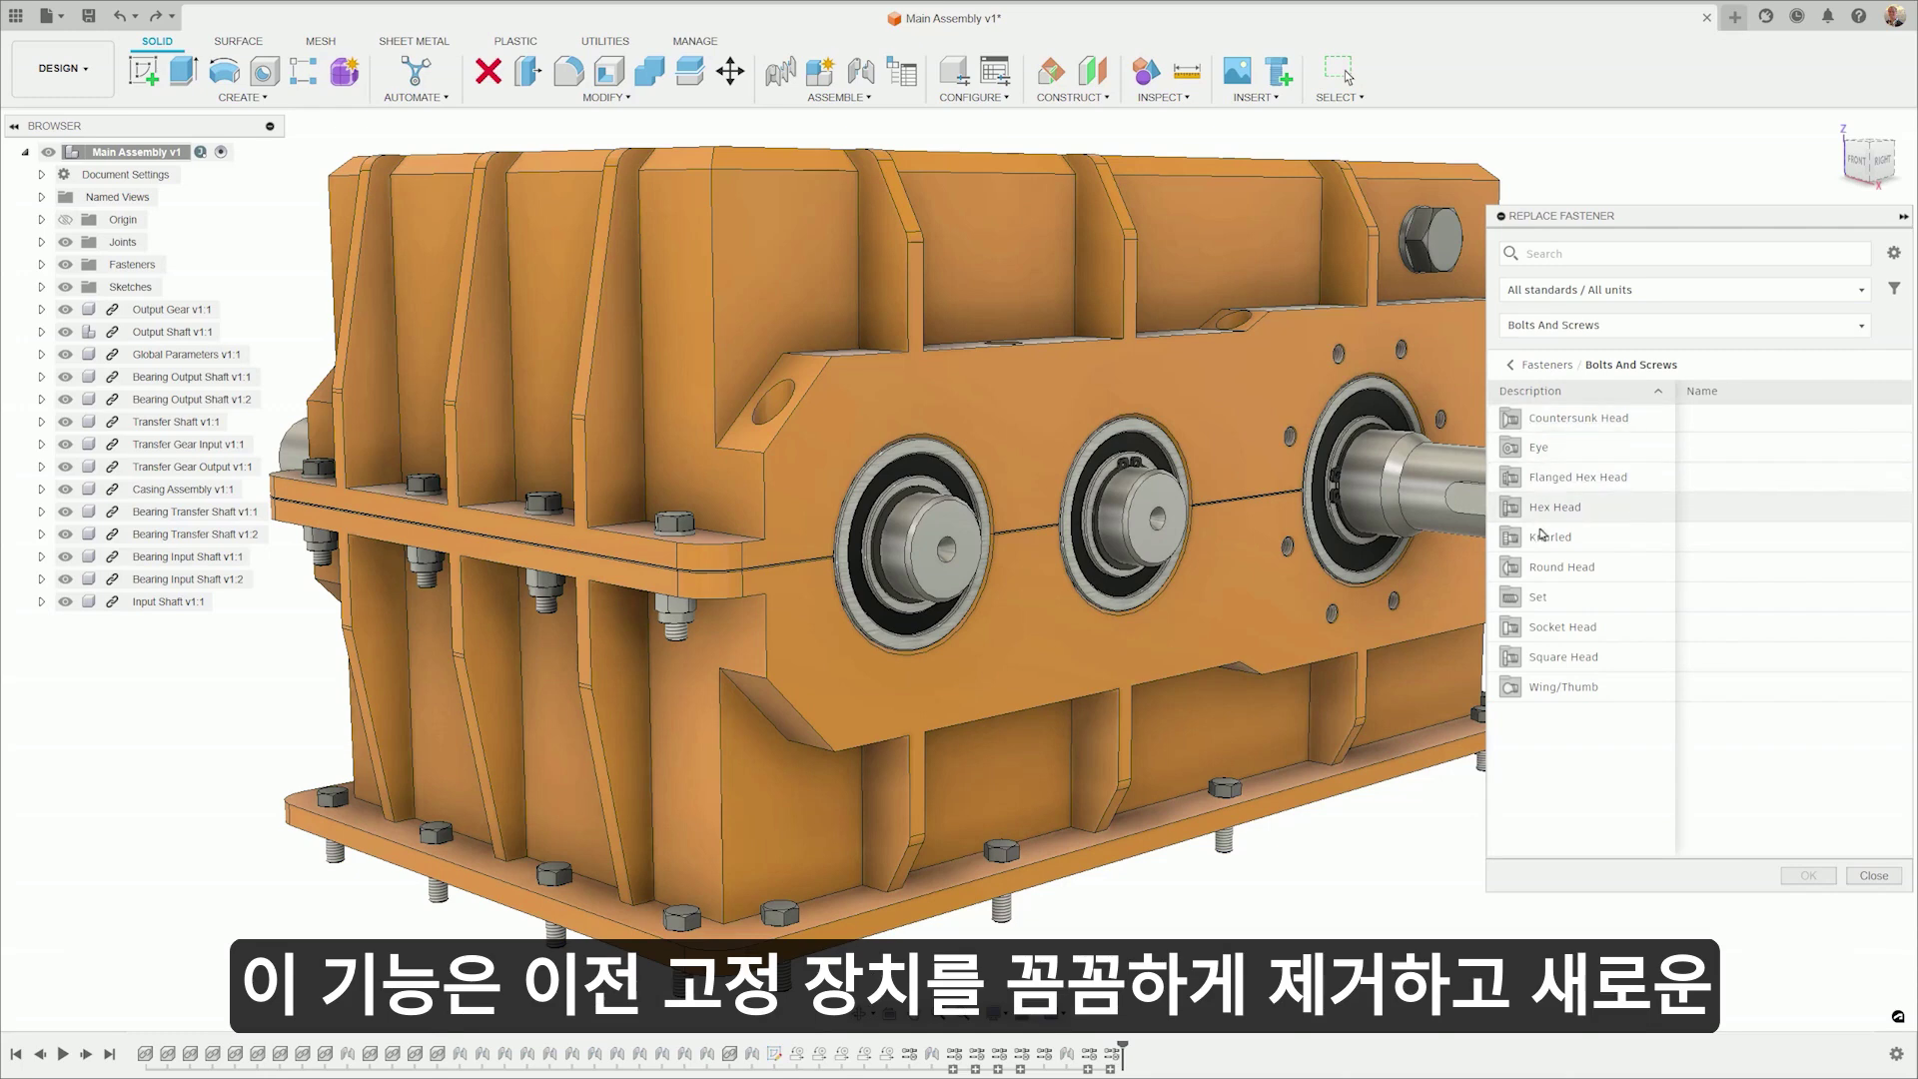
click(1545, 629)
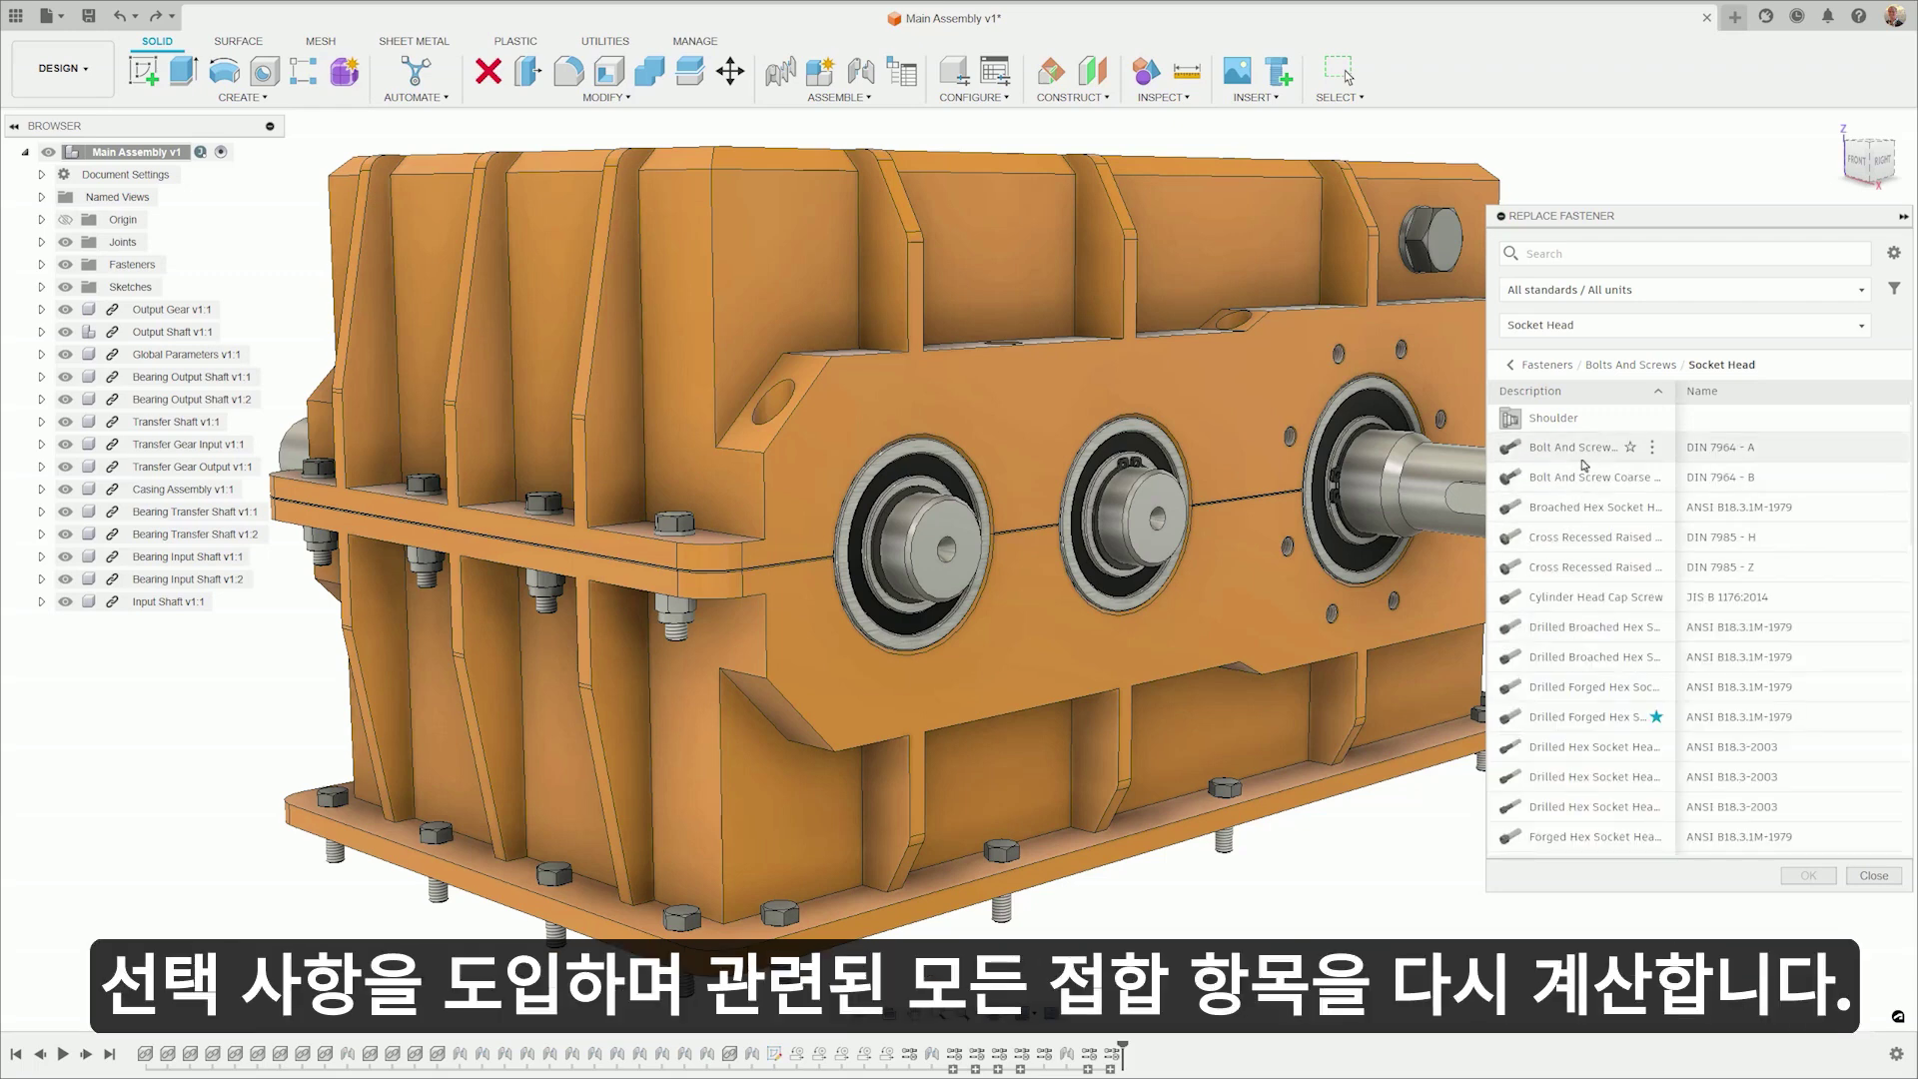
click(1563, 718)
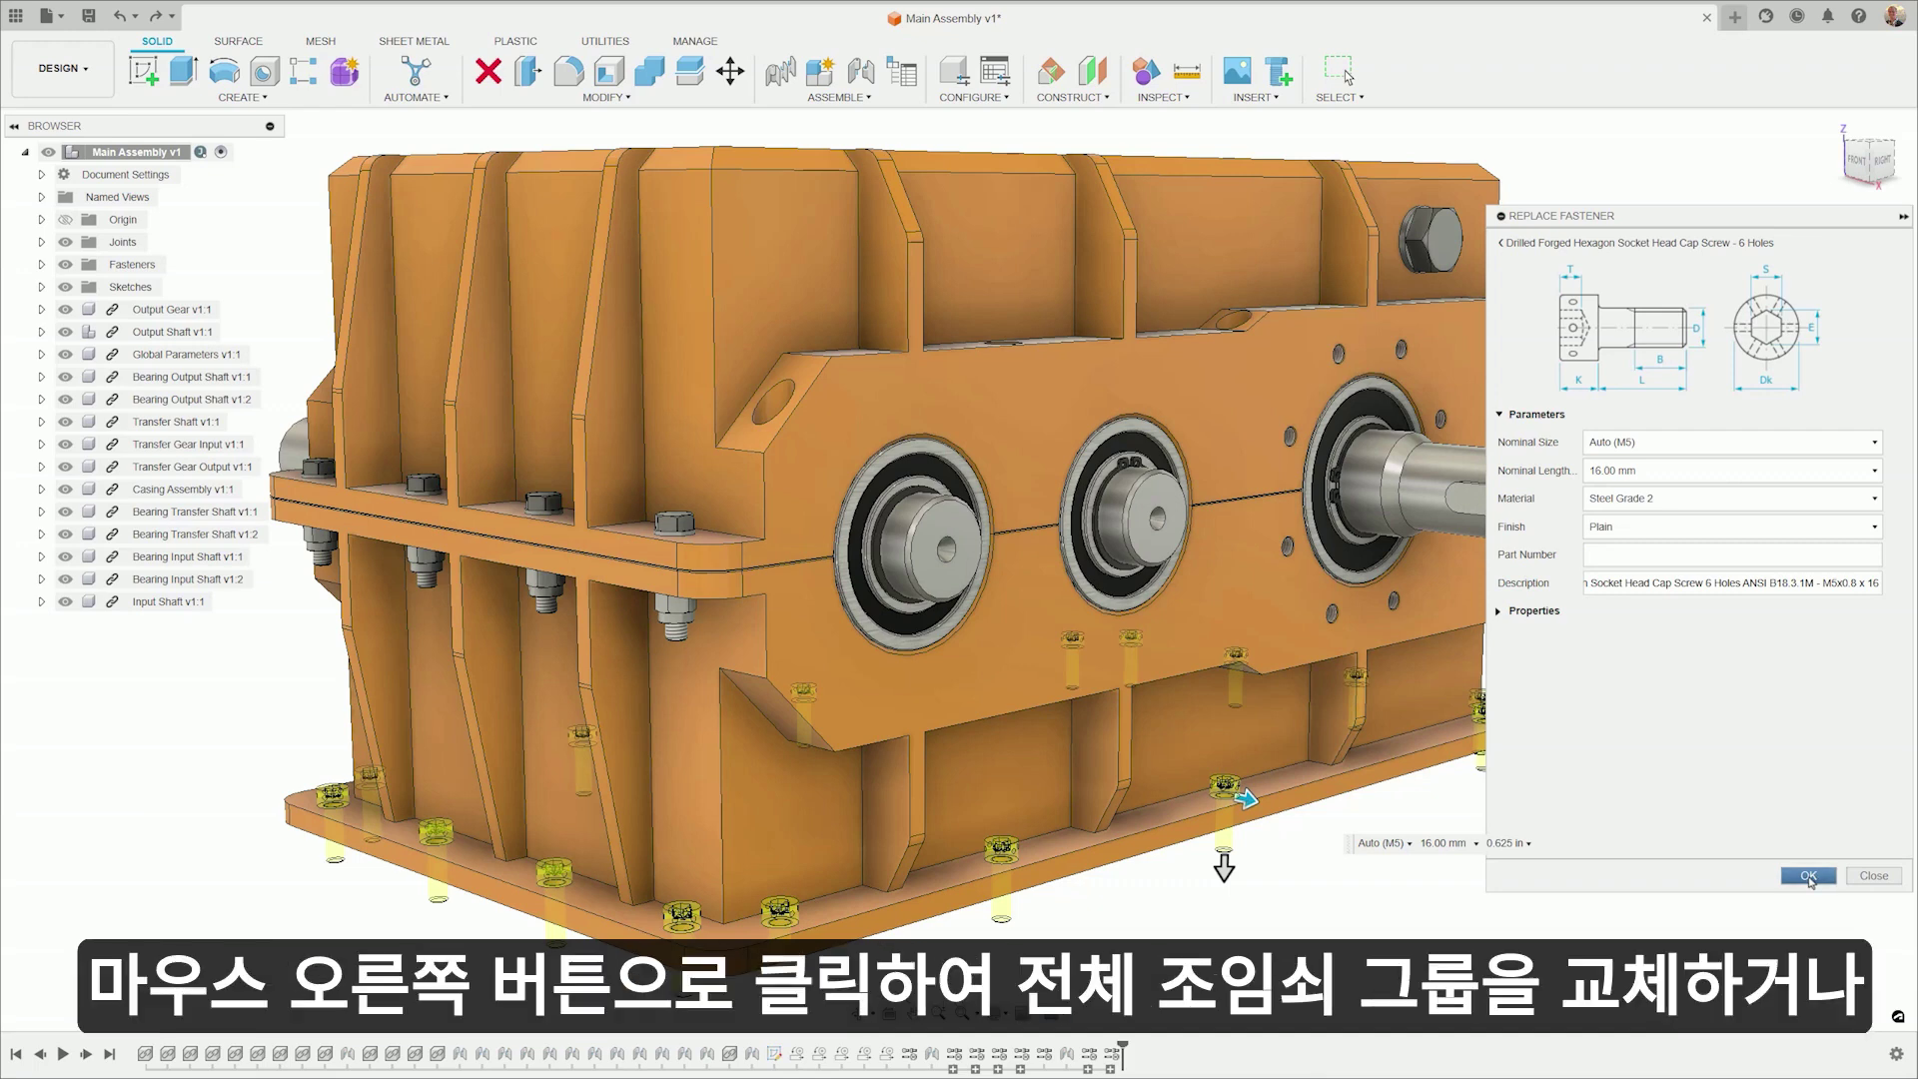
click(1809, 876)
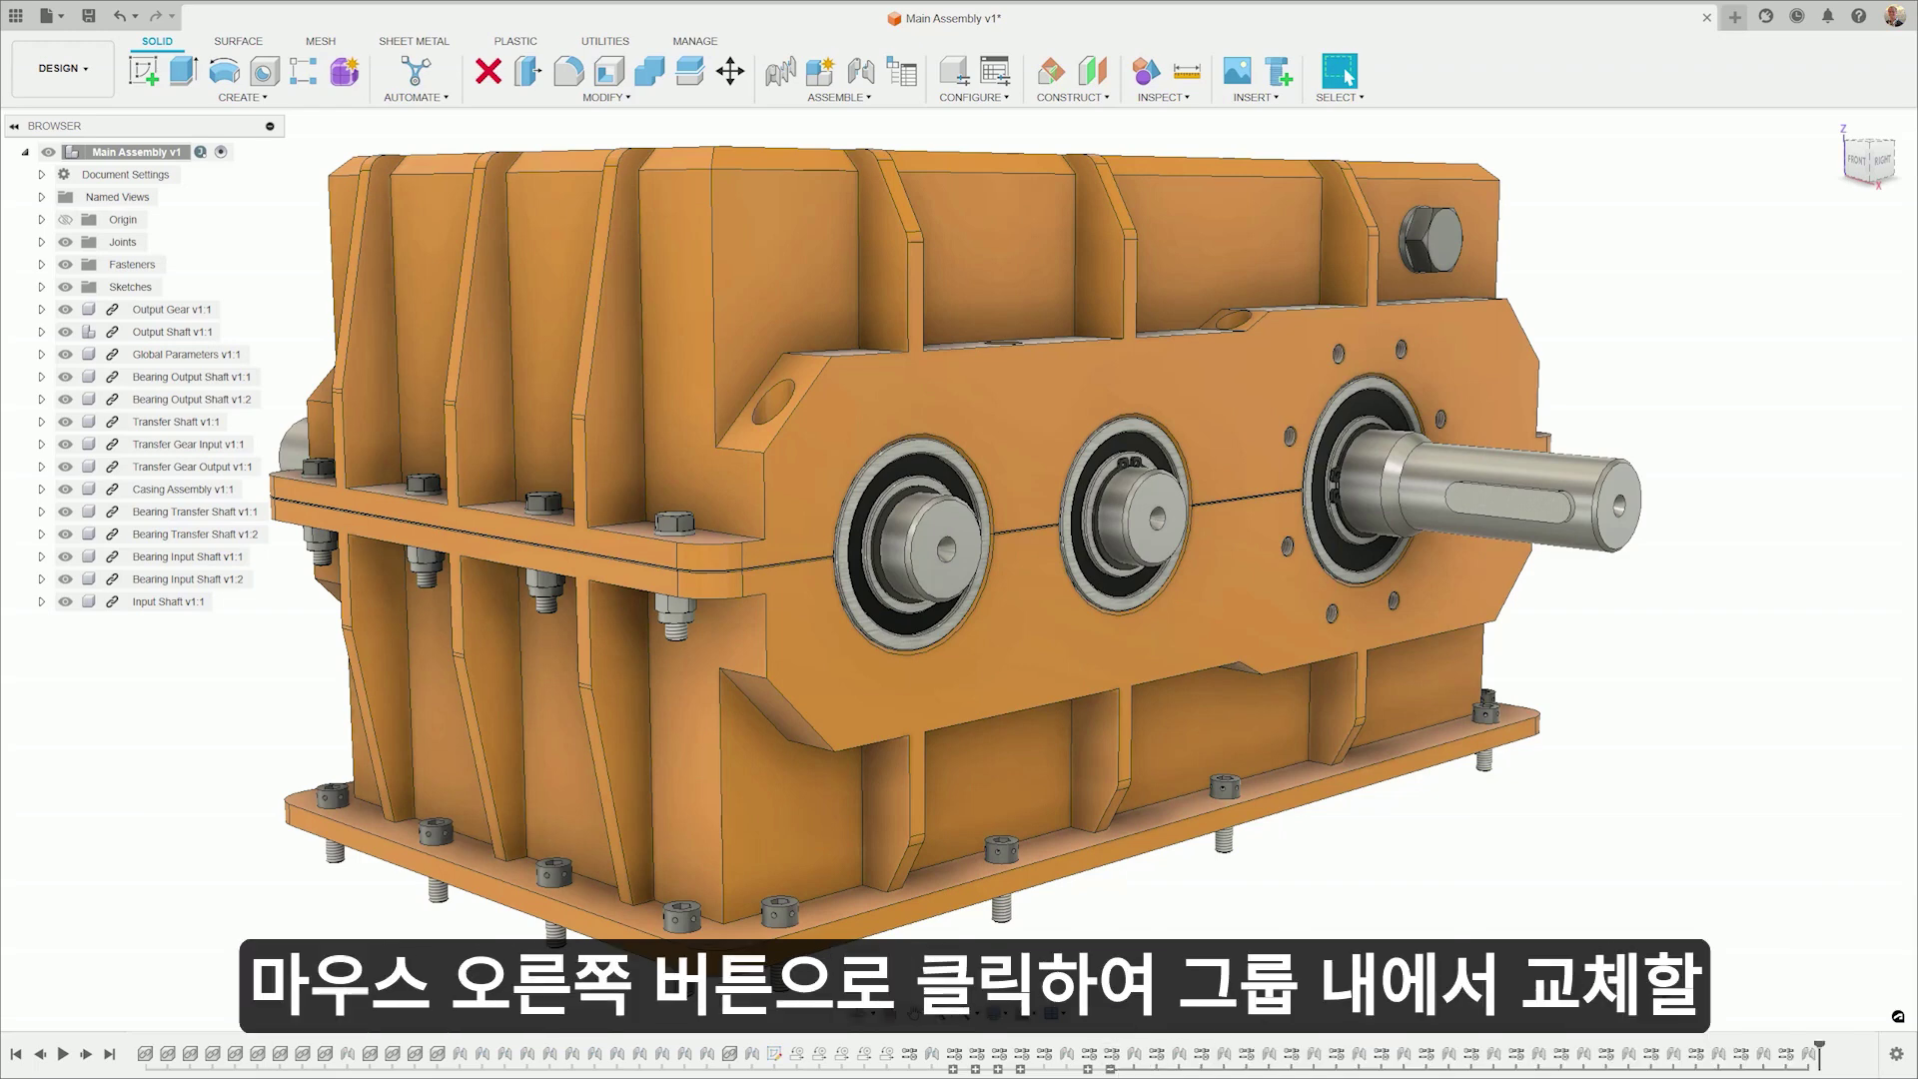
right_click(1787, 1054)
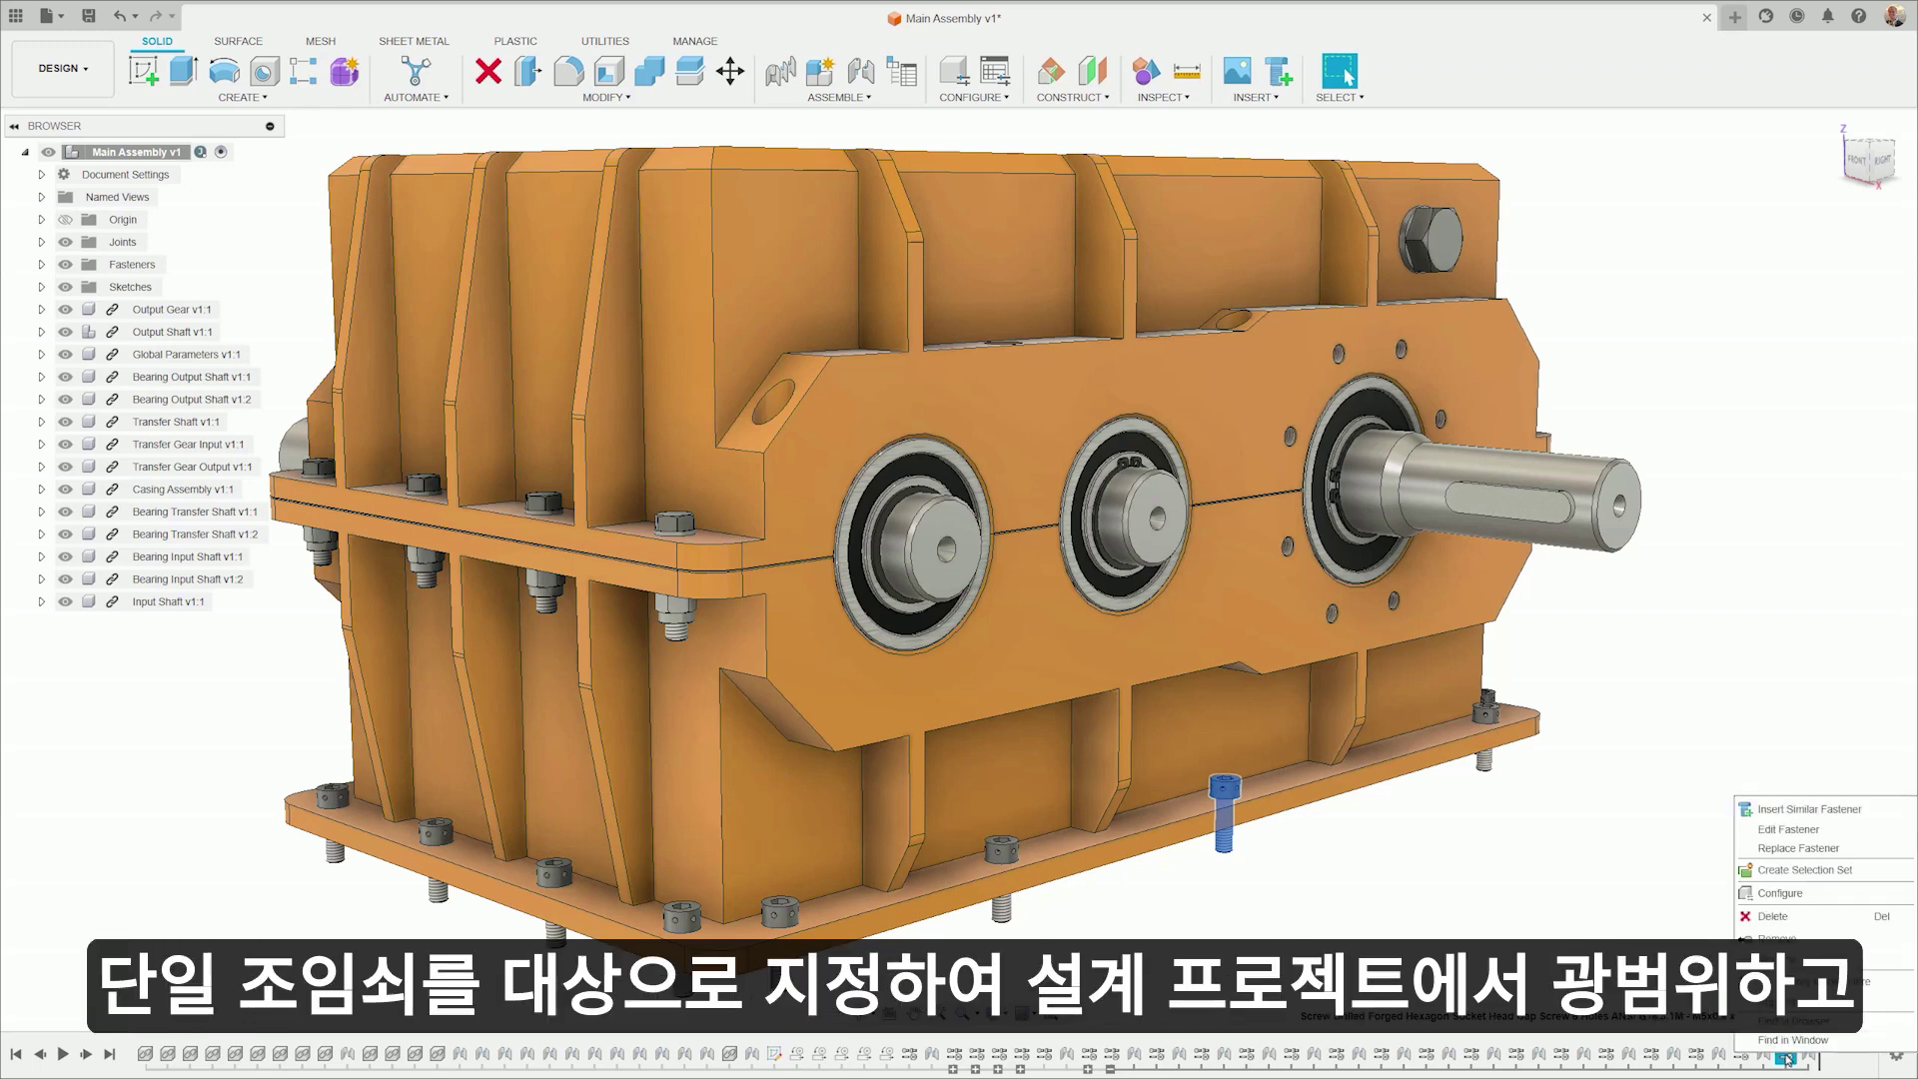
click(1836, 849)
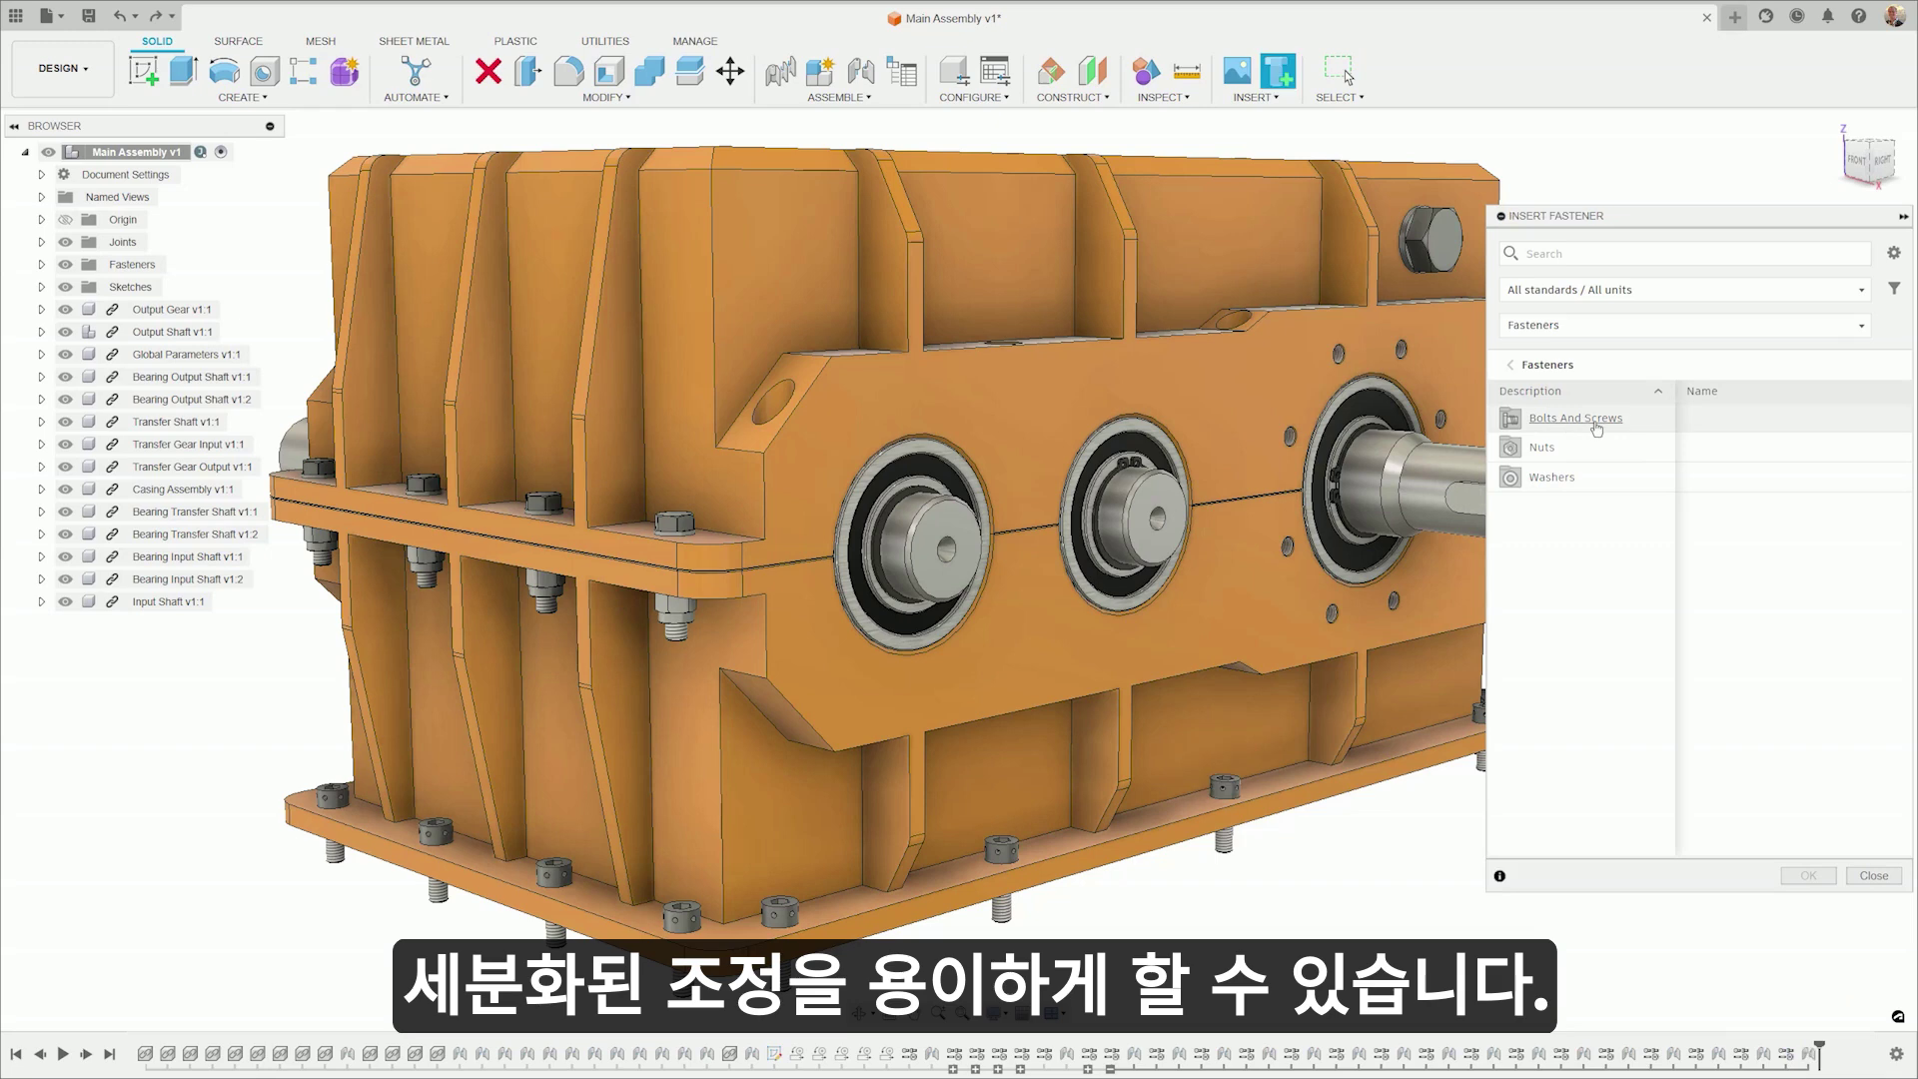
click(1597, 426)
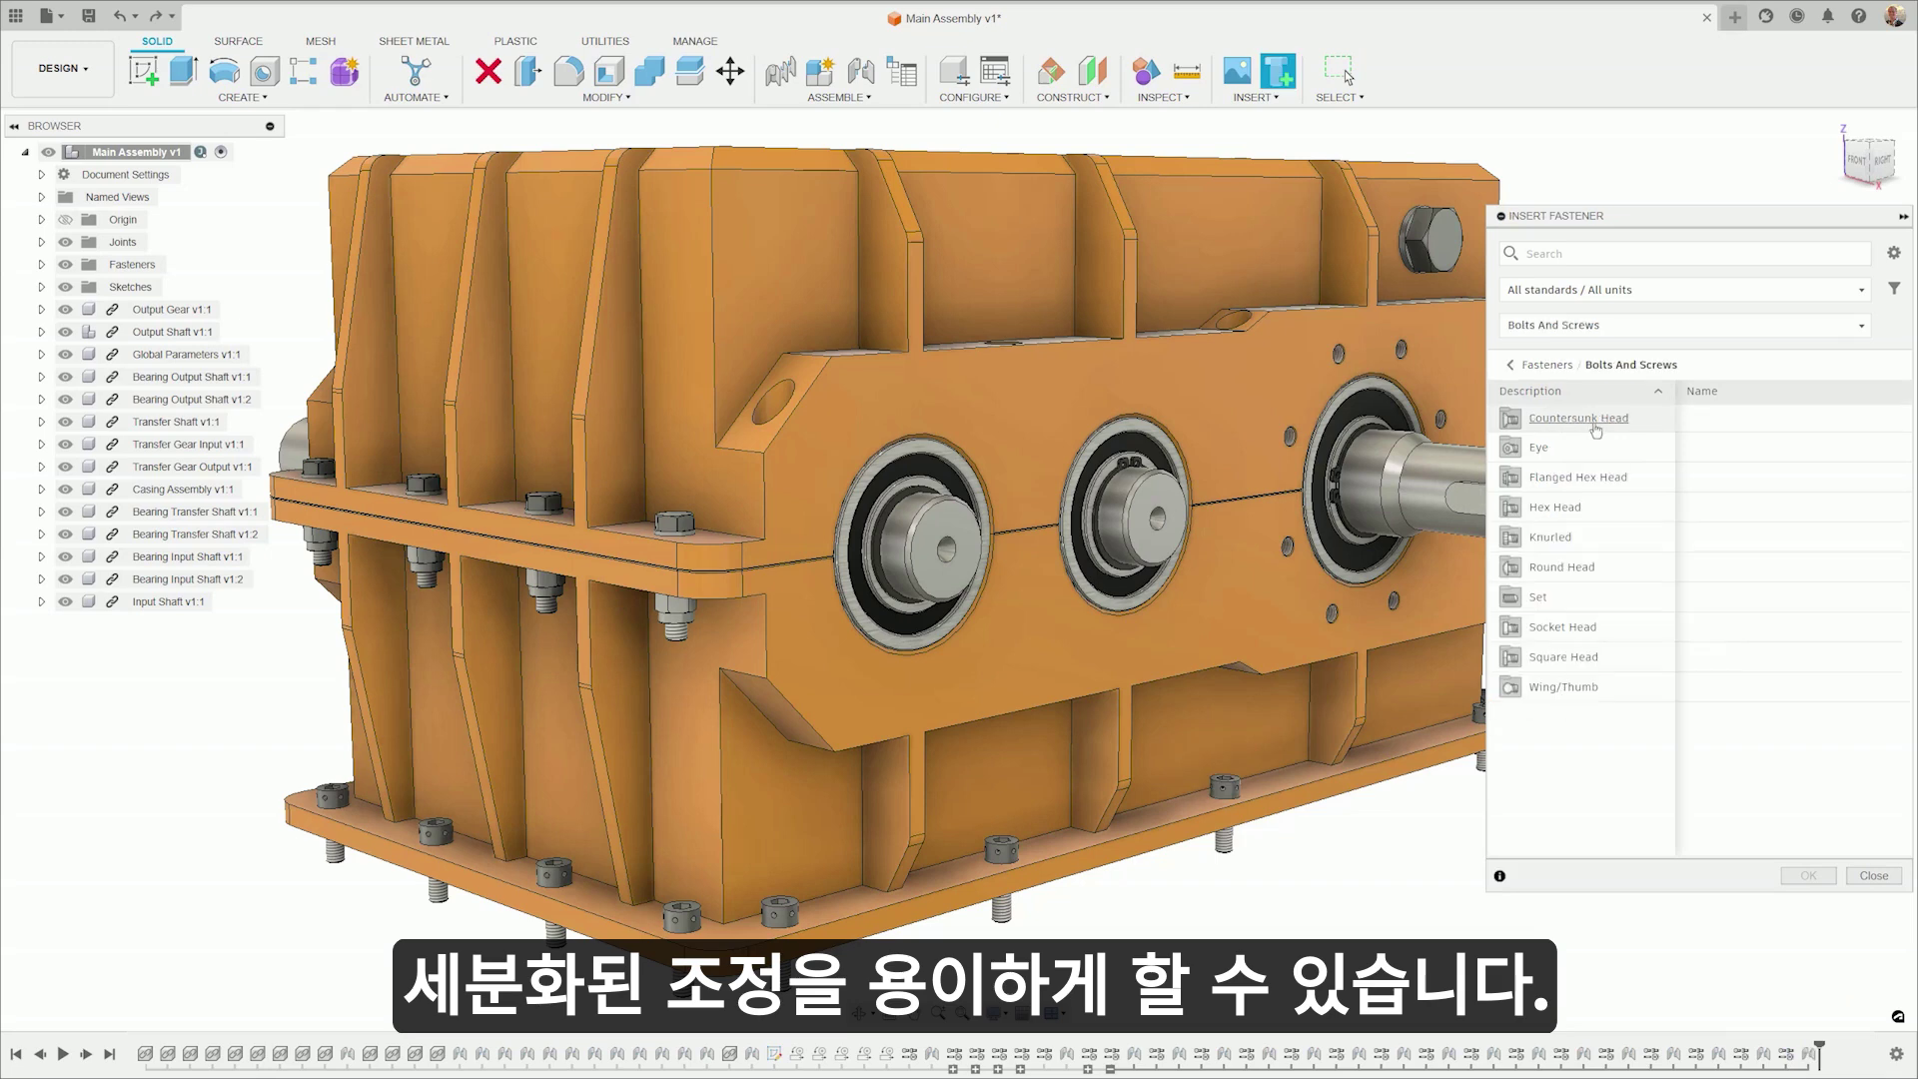
click(1536, 599)
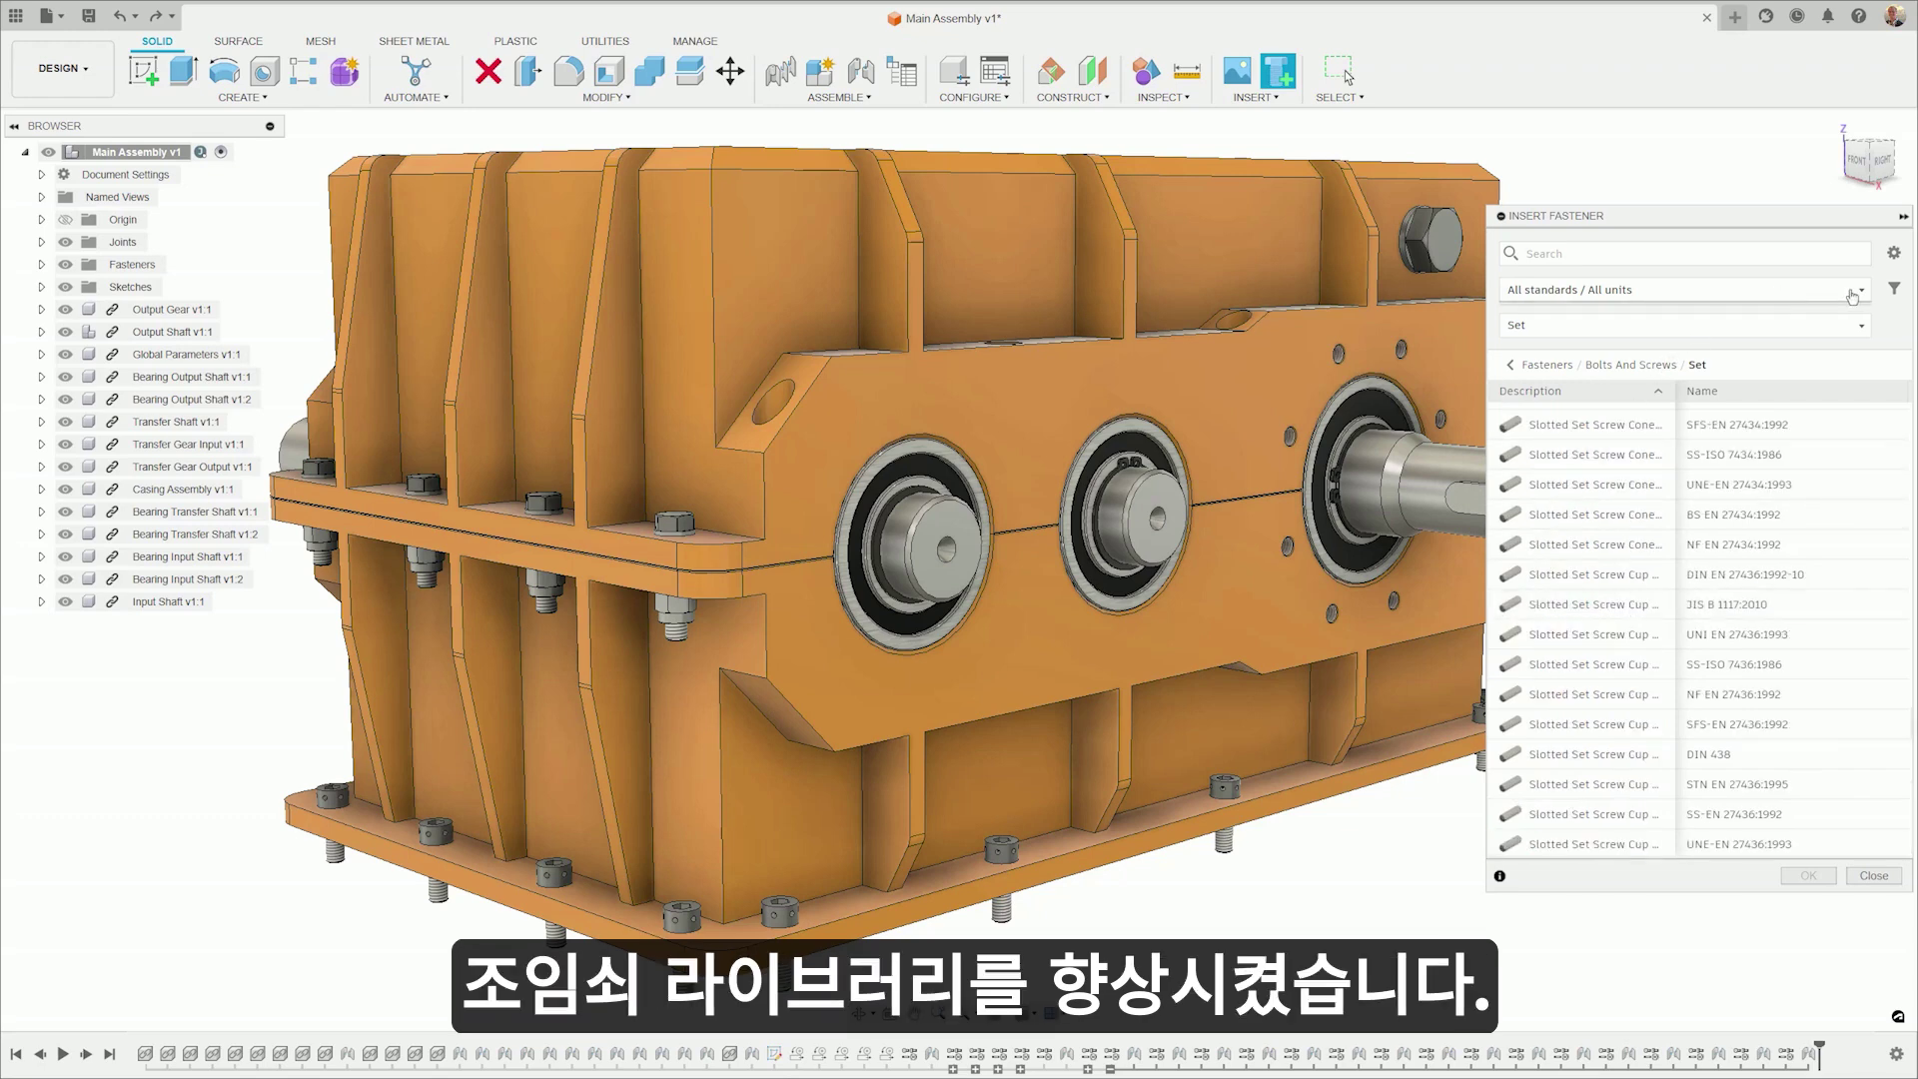
click(1861, 290)
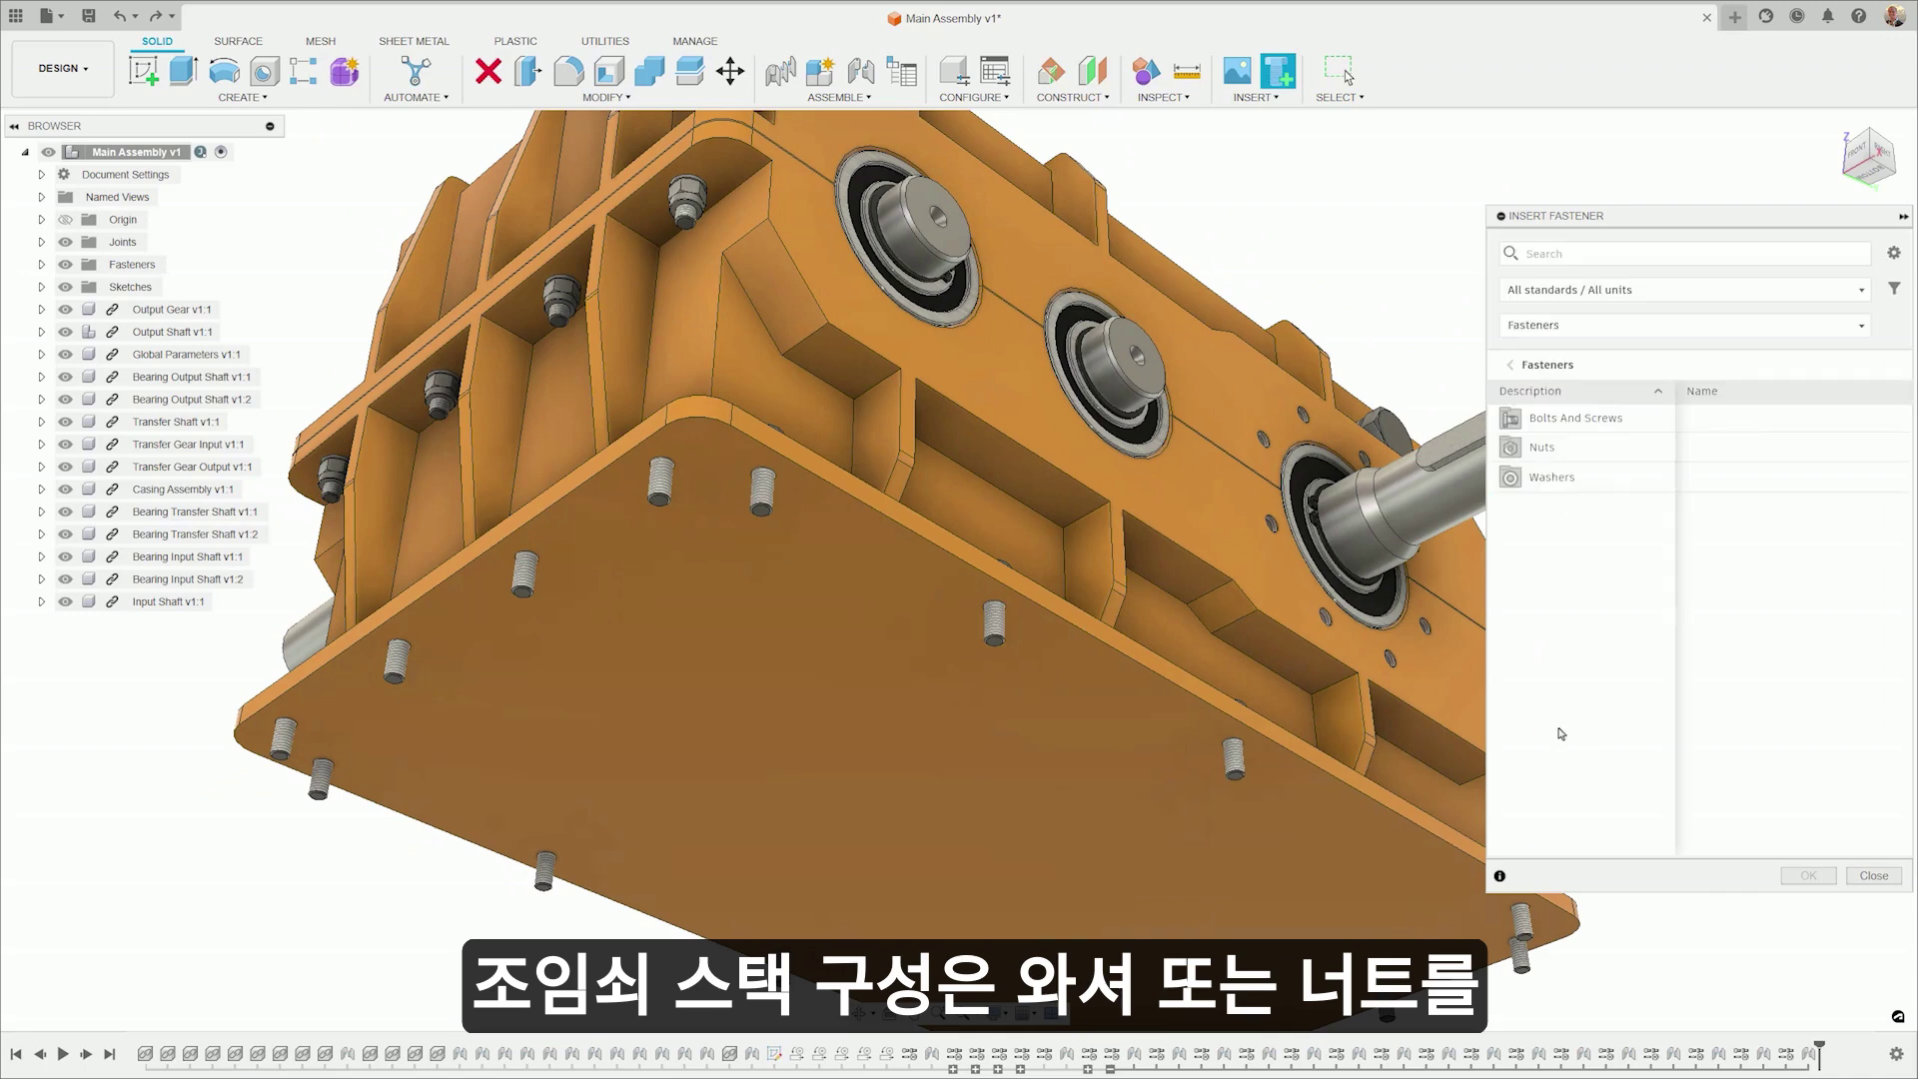
- Add conical spring washers to the plate holes and keep inserting
click(1551, 476)
click(1578, 441)
click(989, 627)
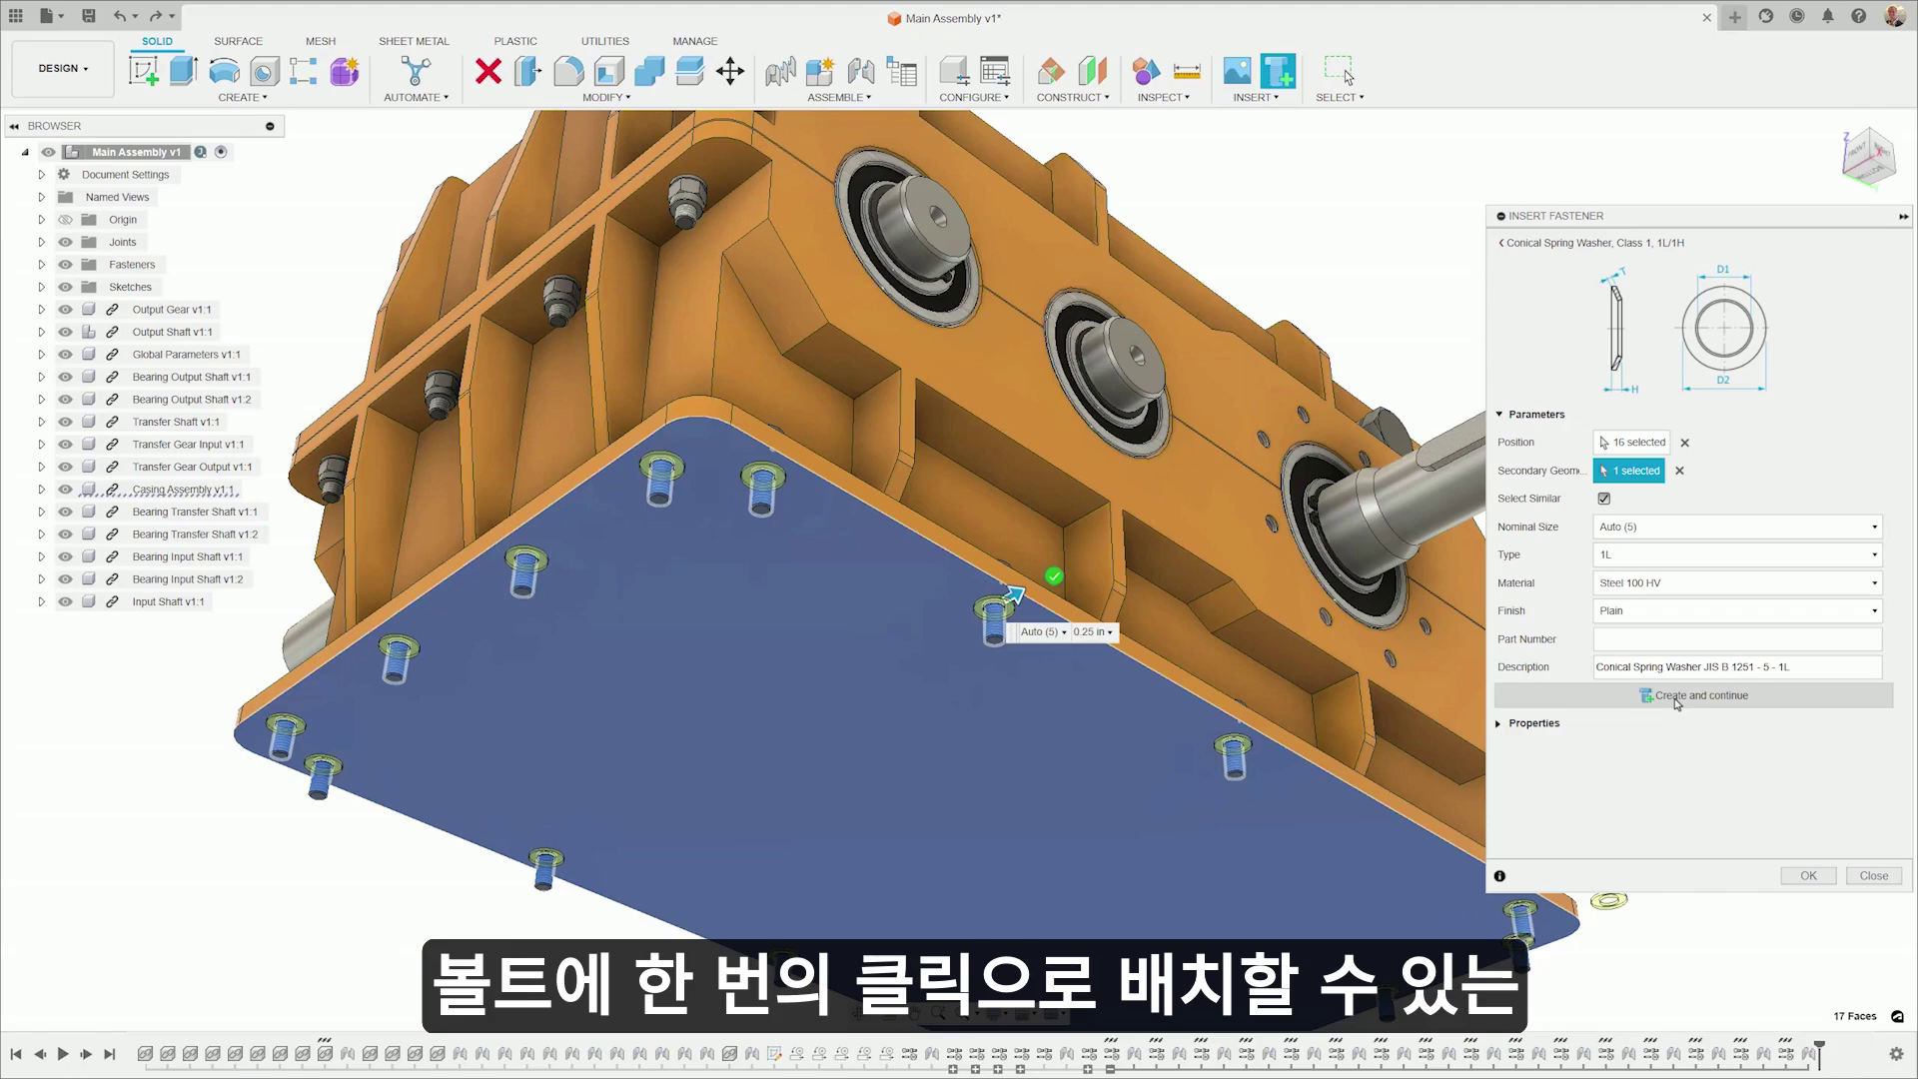
click(1677, 703)
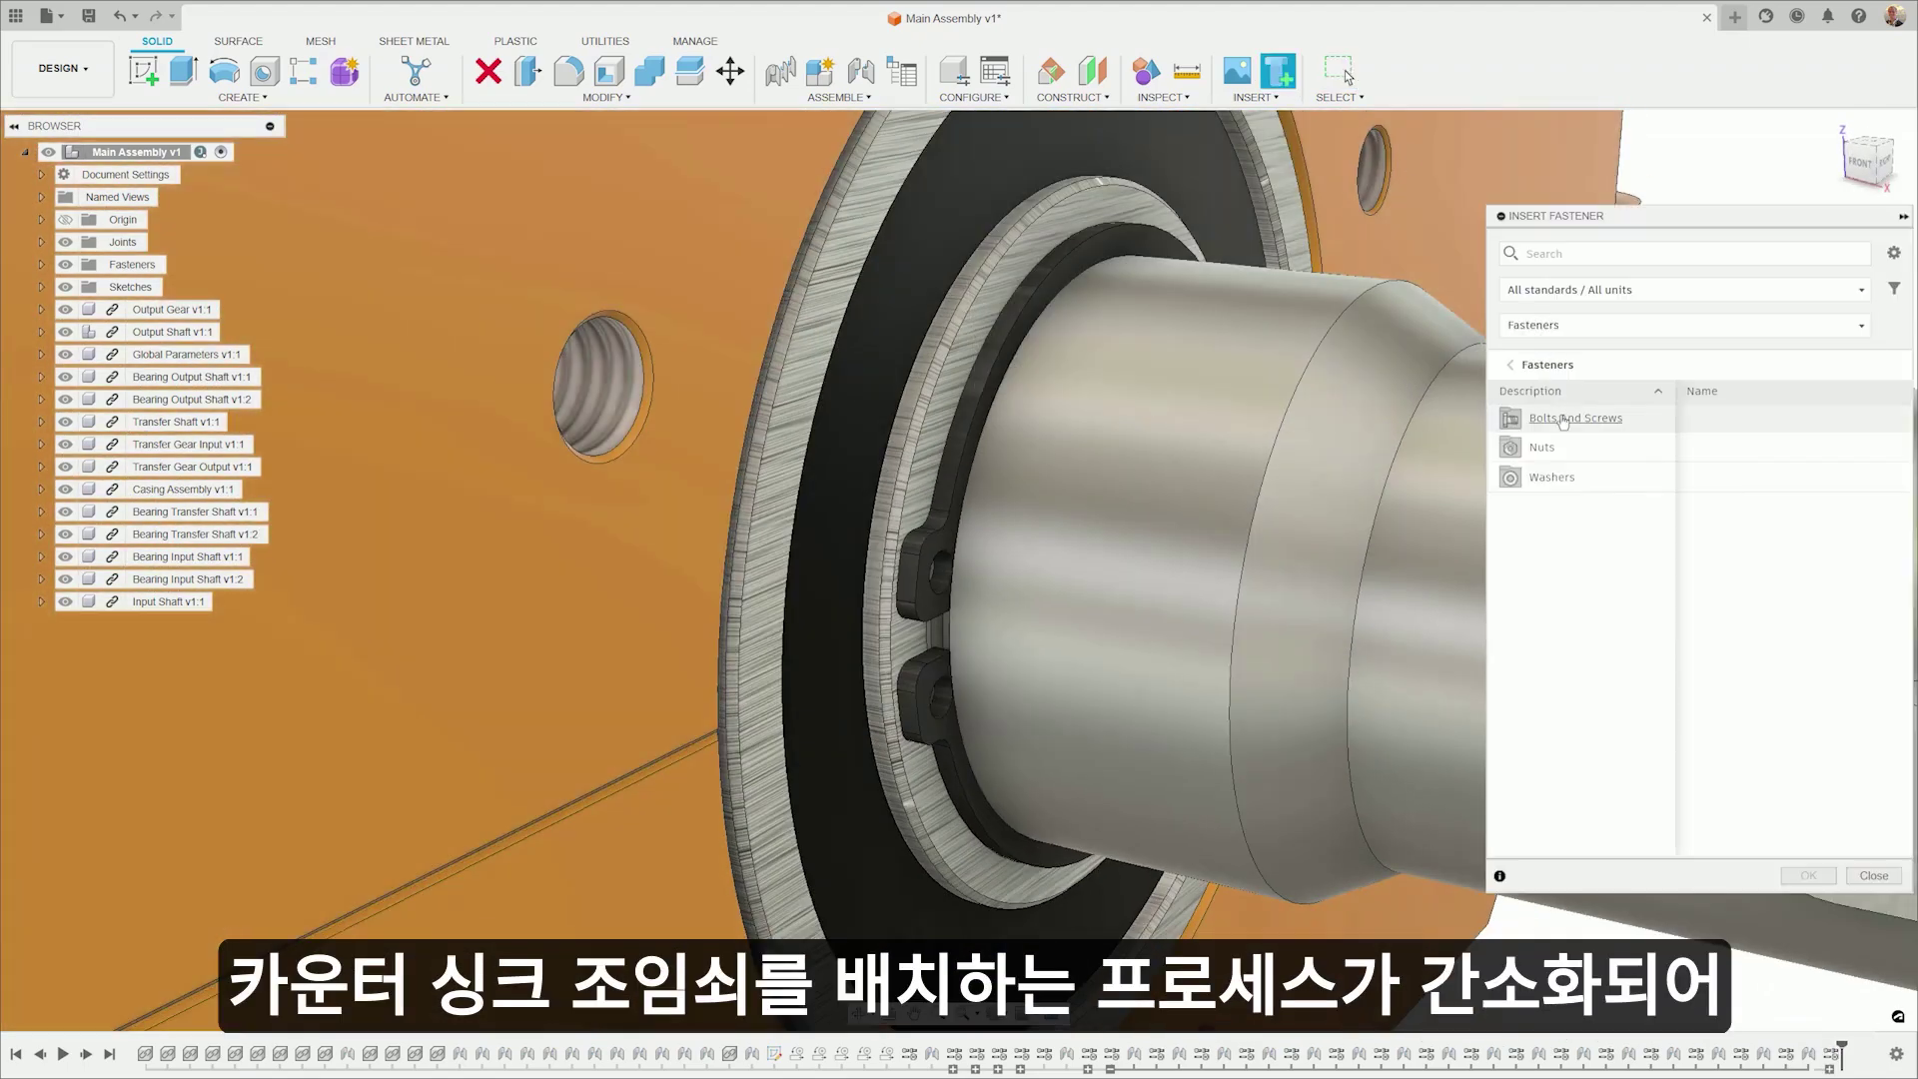
- Browse to the broached hex socket countersunk cap screw, then return to the countersunk list
click(1564, 420)
click(1563, 477)
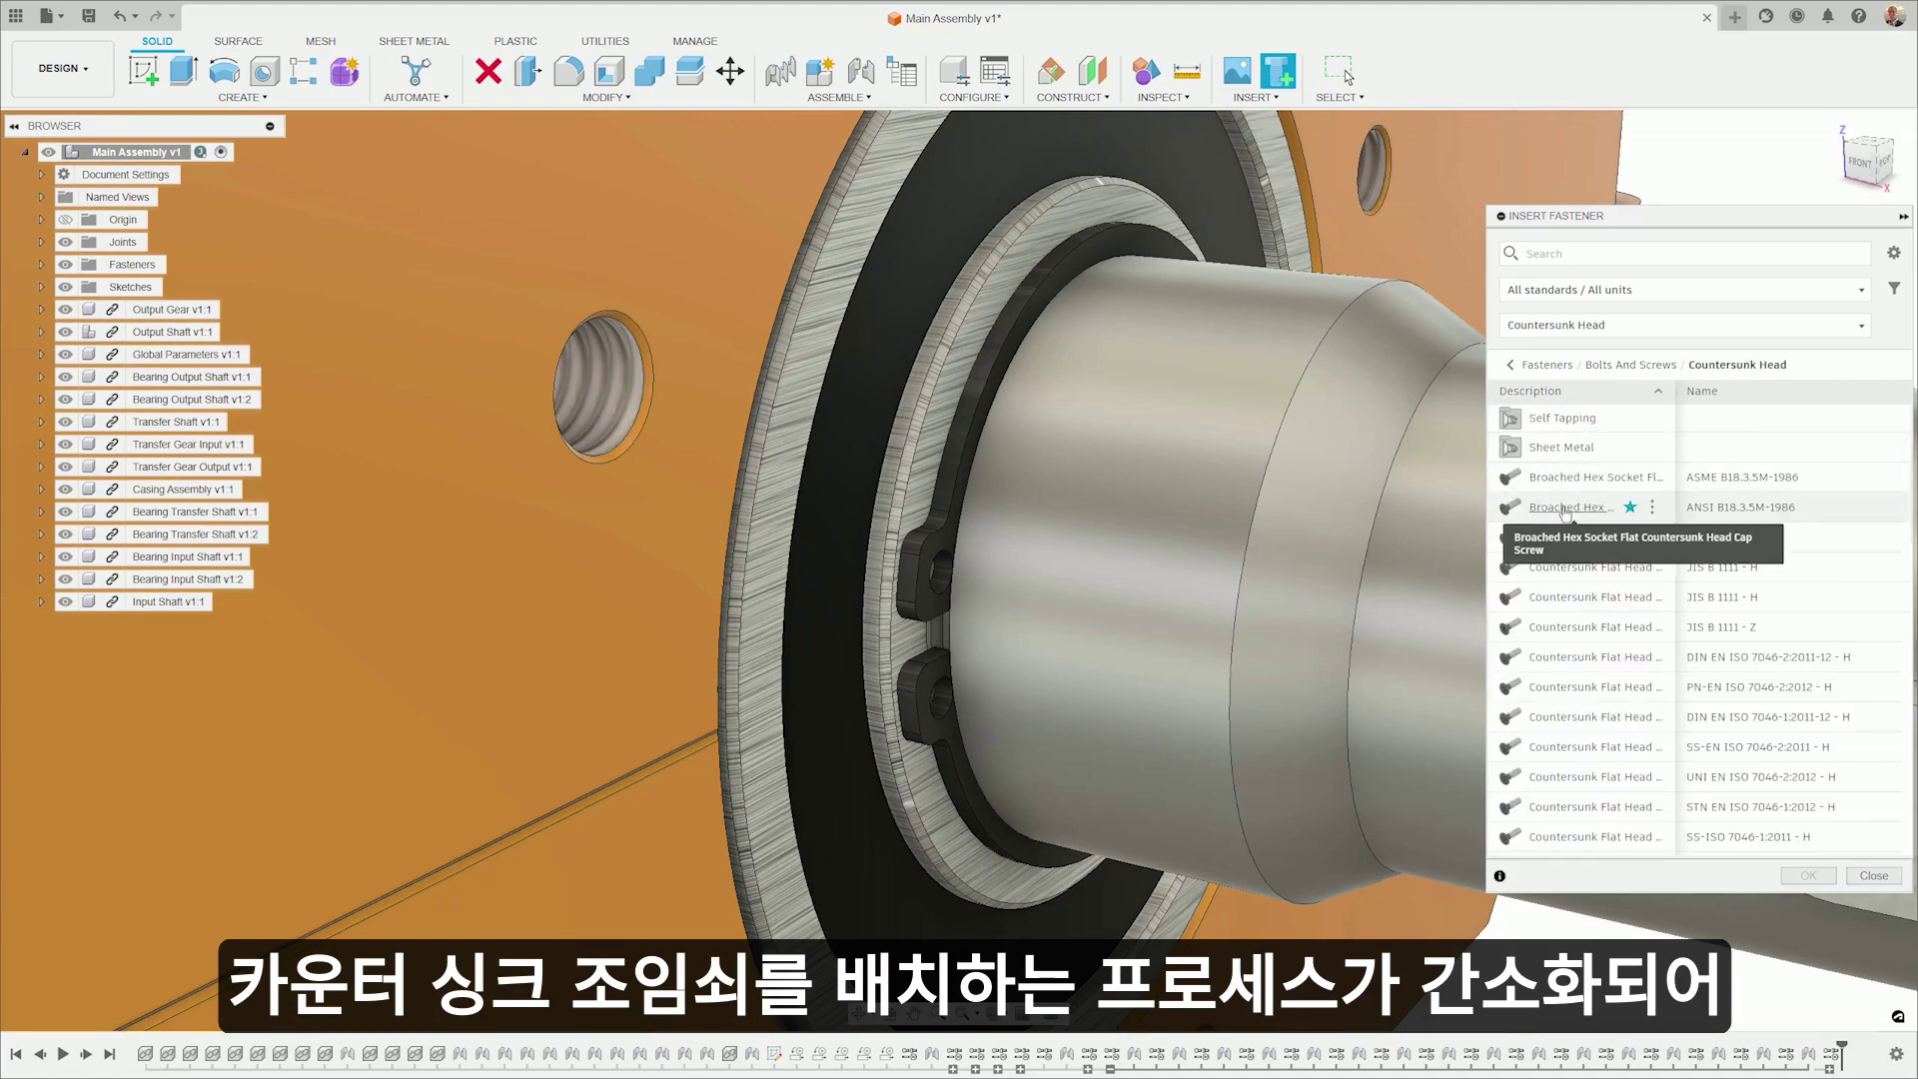
click(1565, 507)
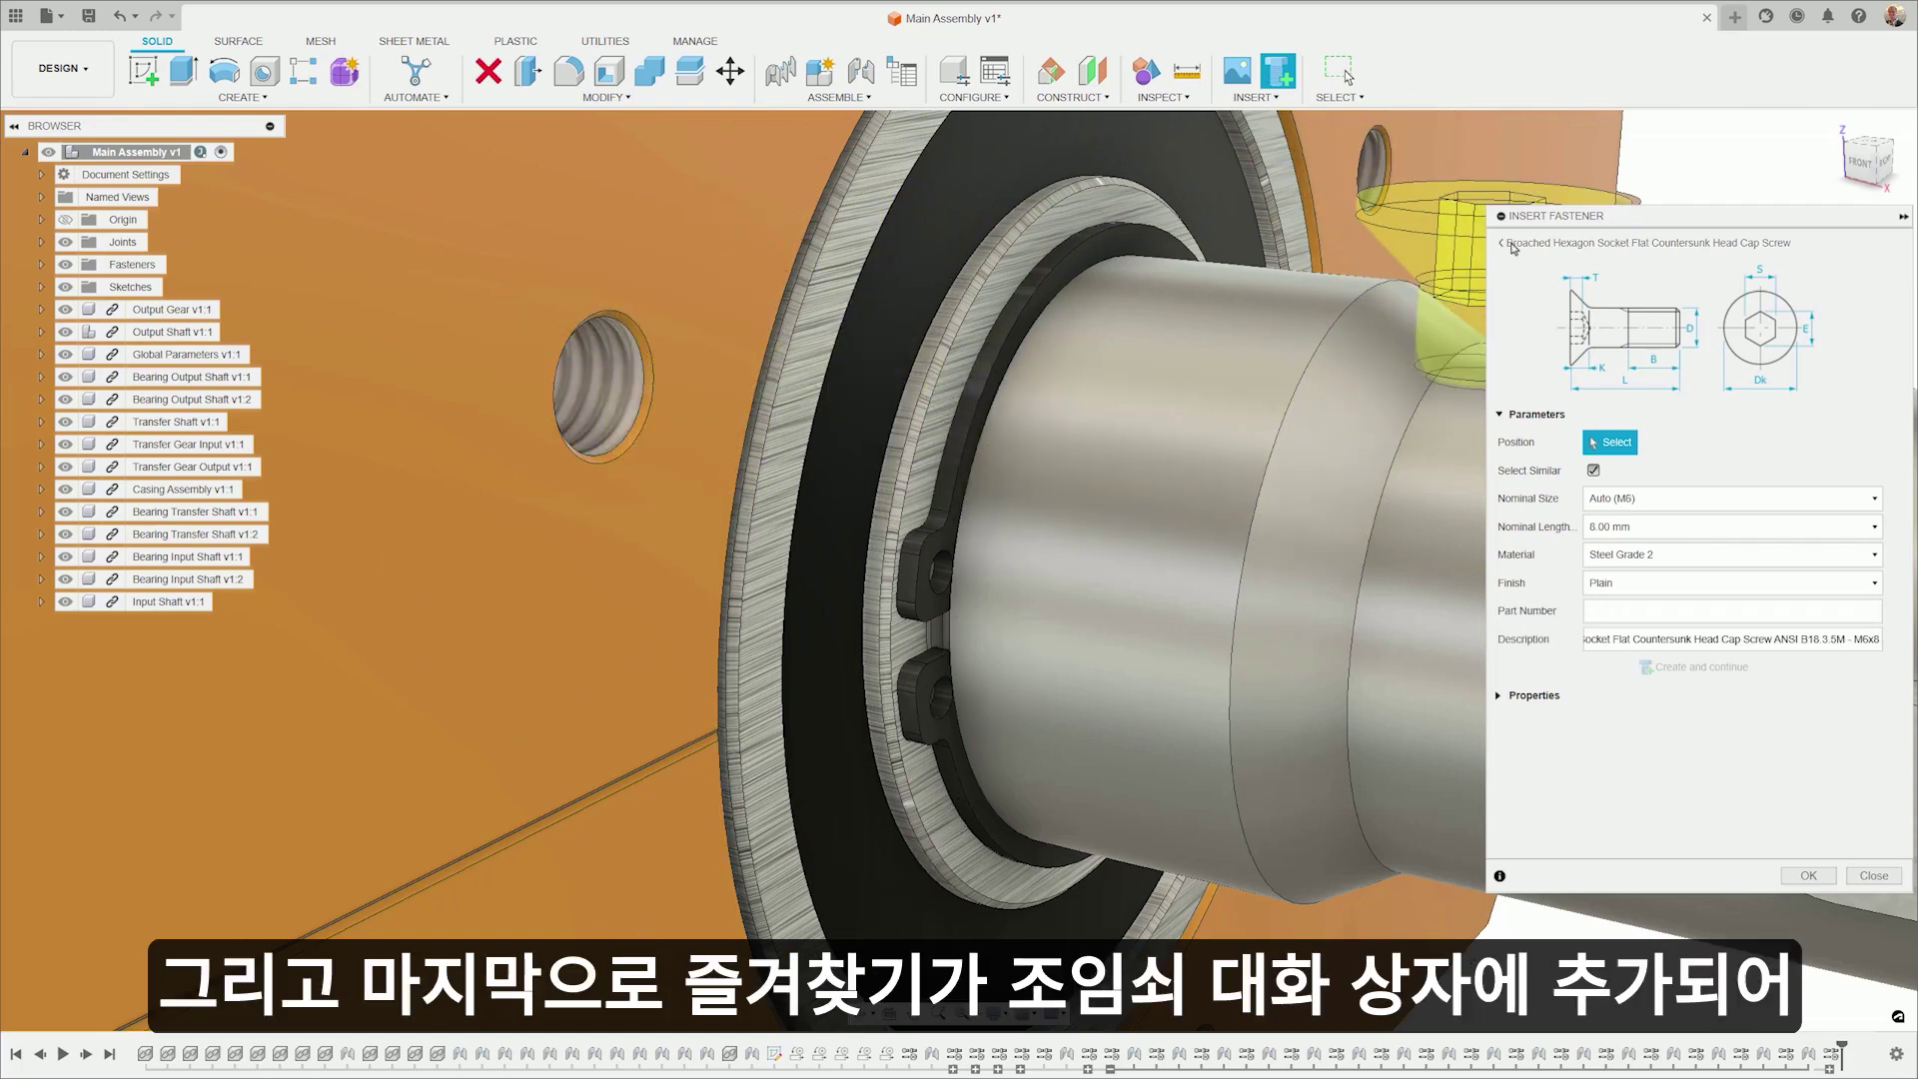
click(1510, 245)
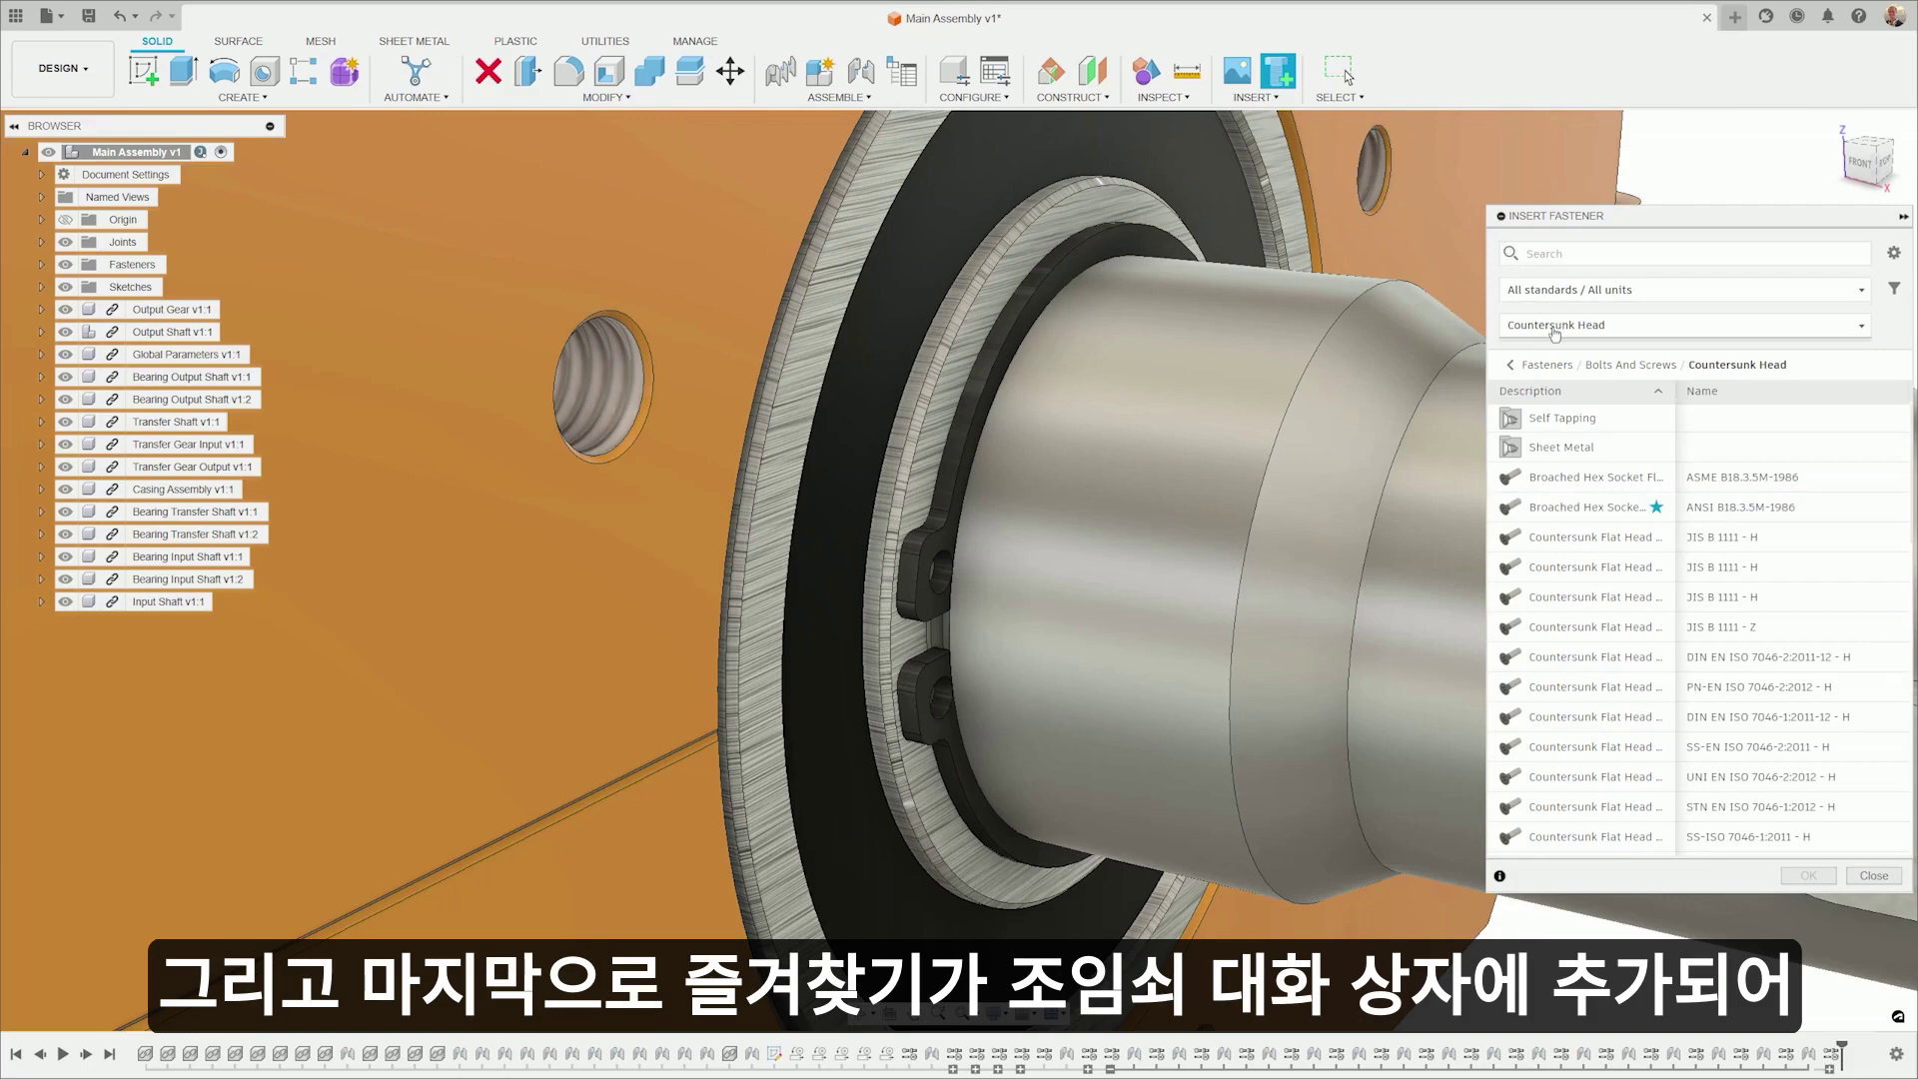
- Filter the fastener list to Favorites and display them as picture tiles
click(1554, 334)
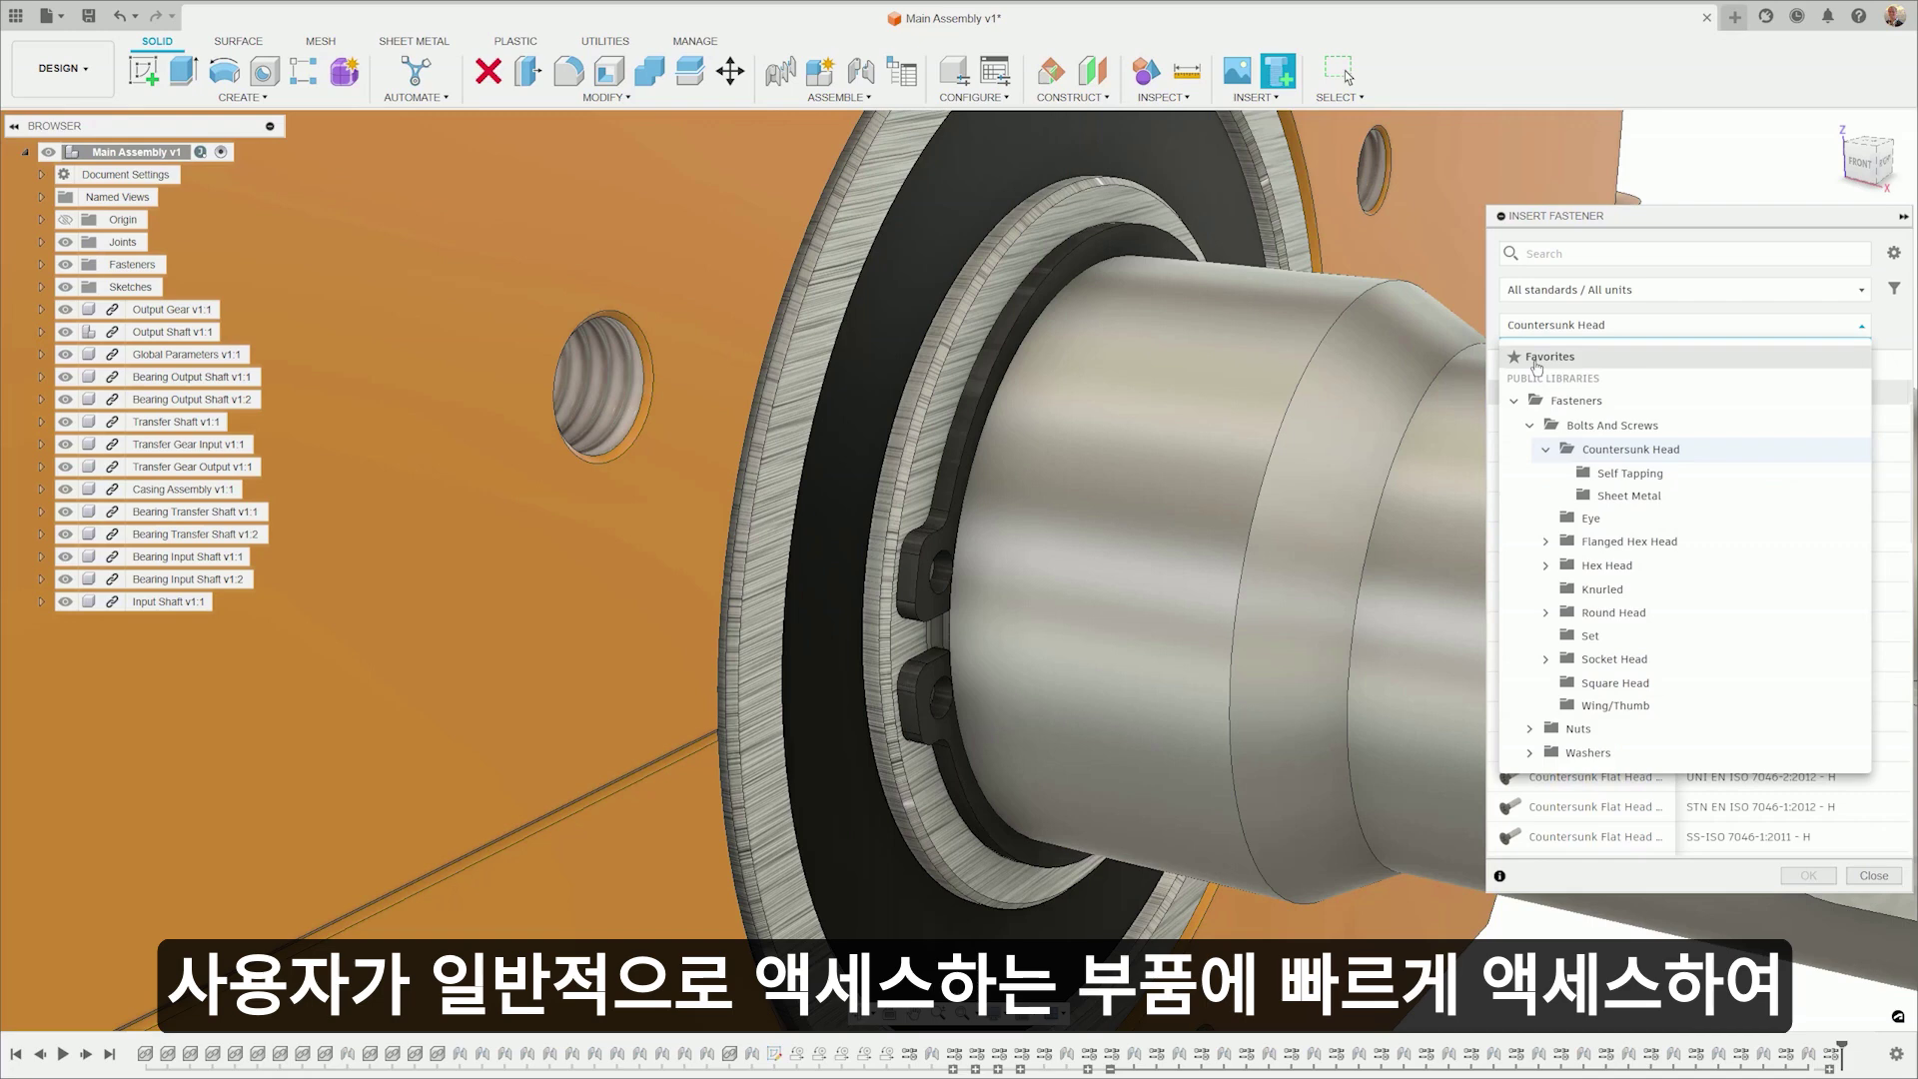
click(1538, 358)
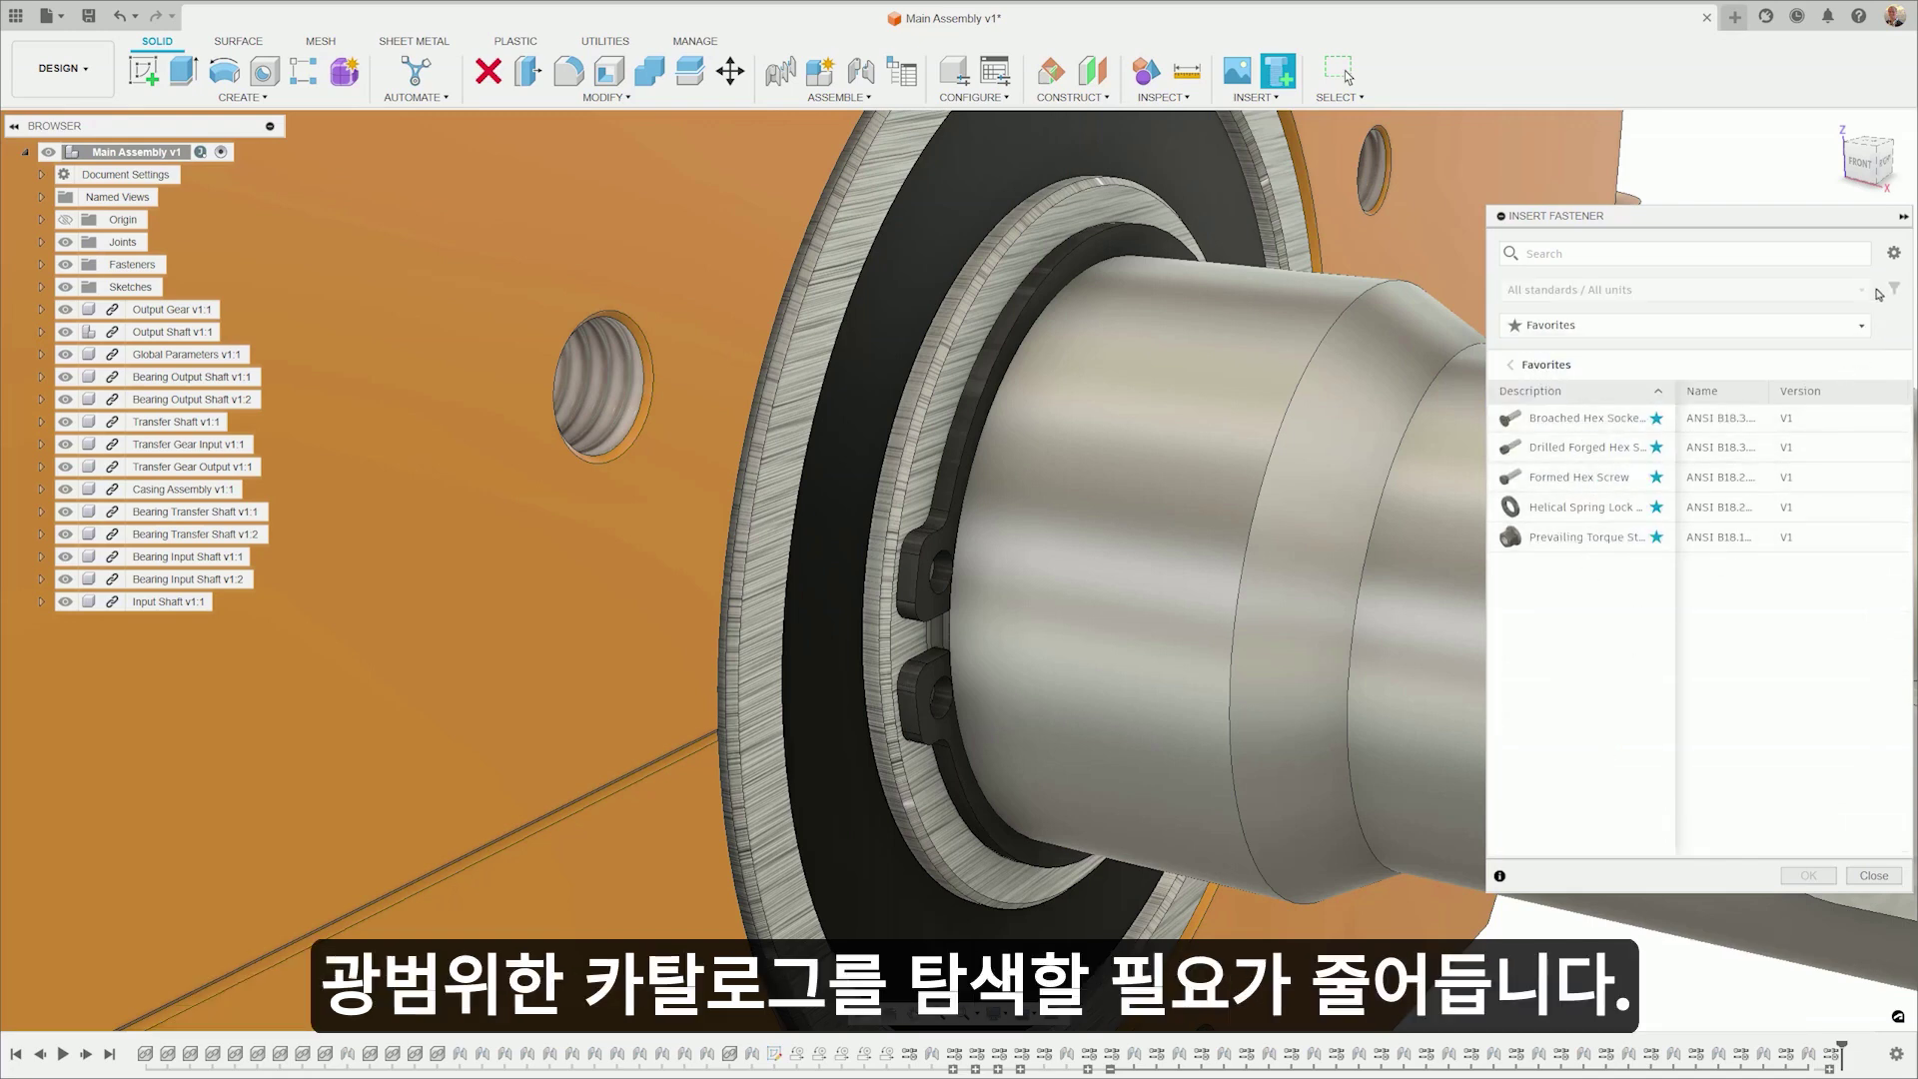
click(1891, 254)
click(1773, 338)
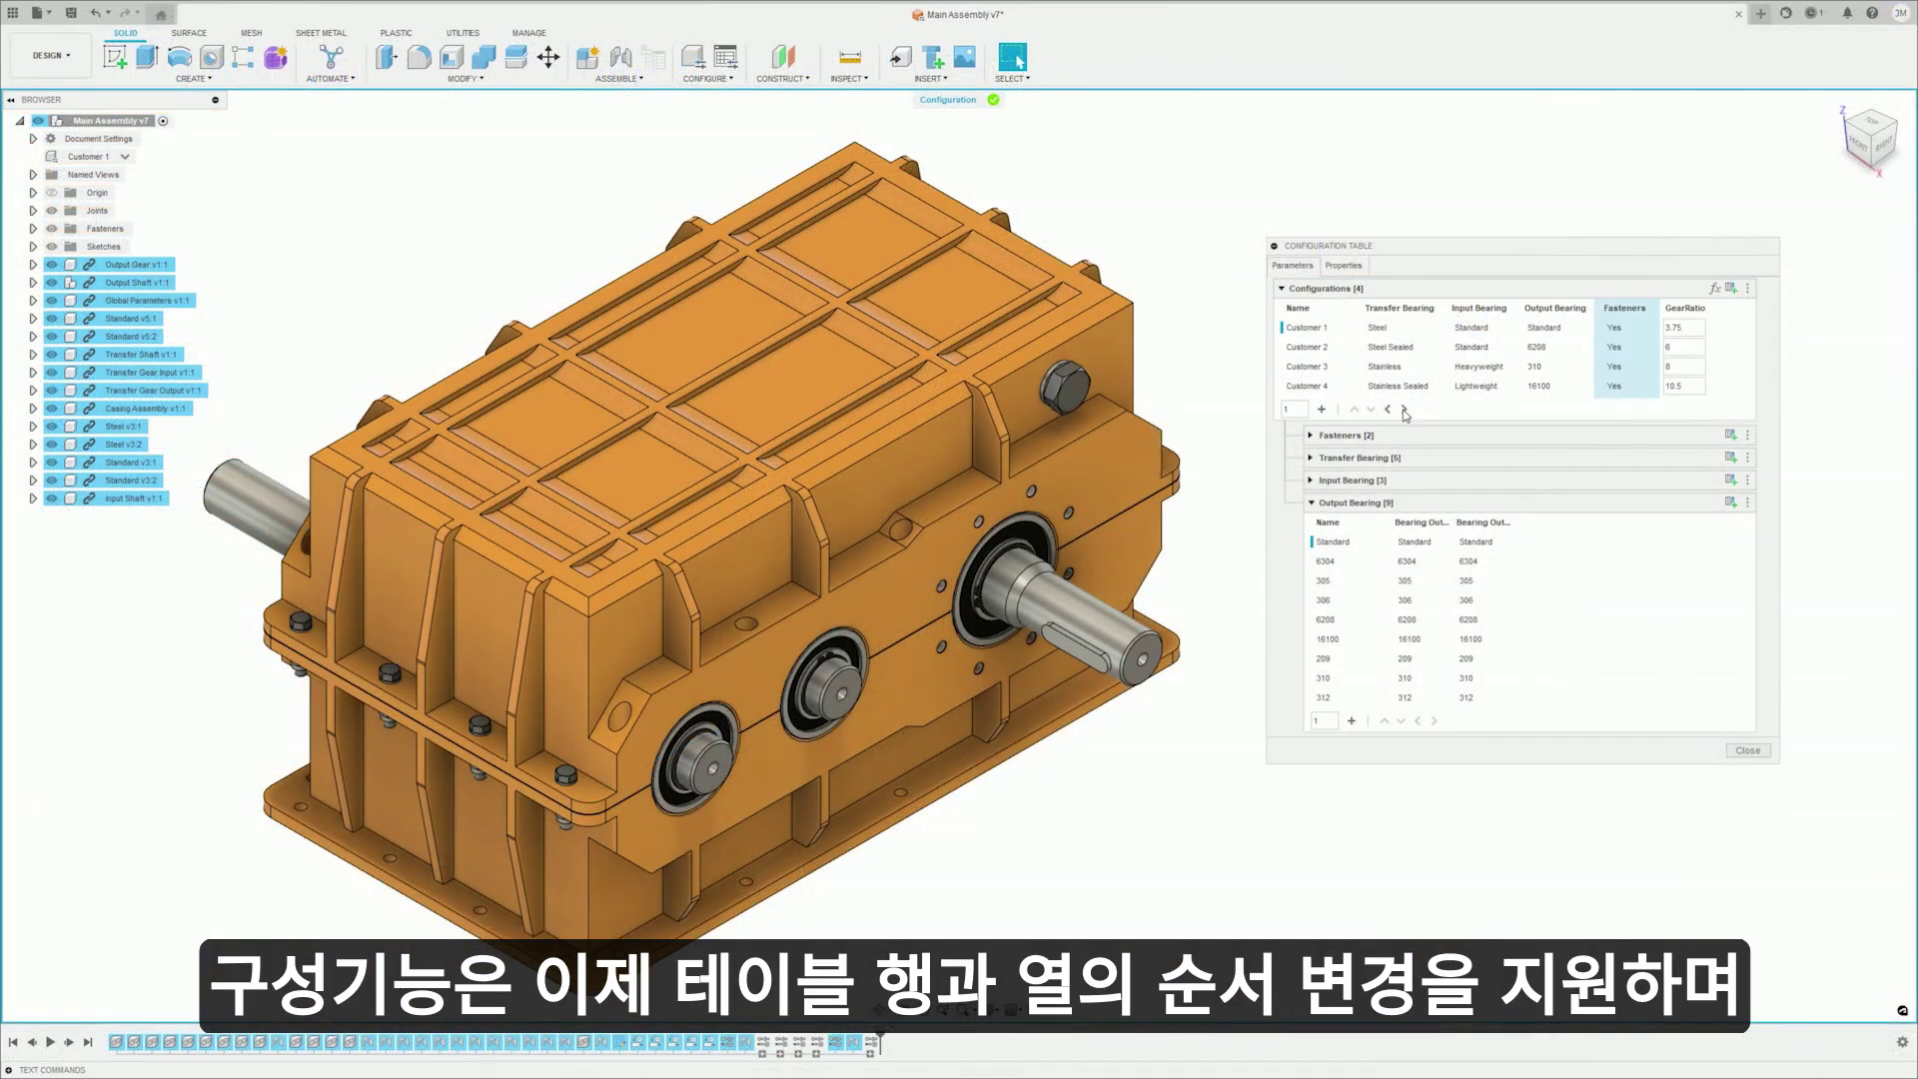
- Move the Fasteners column after GearRatio and put Customer 4 above Customer 3
click(1405, 410)
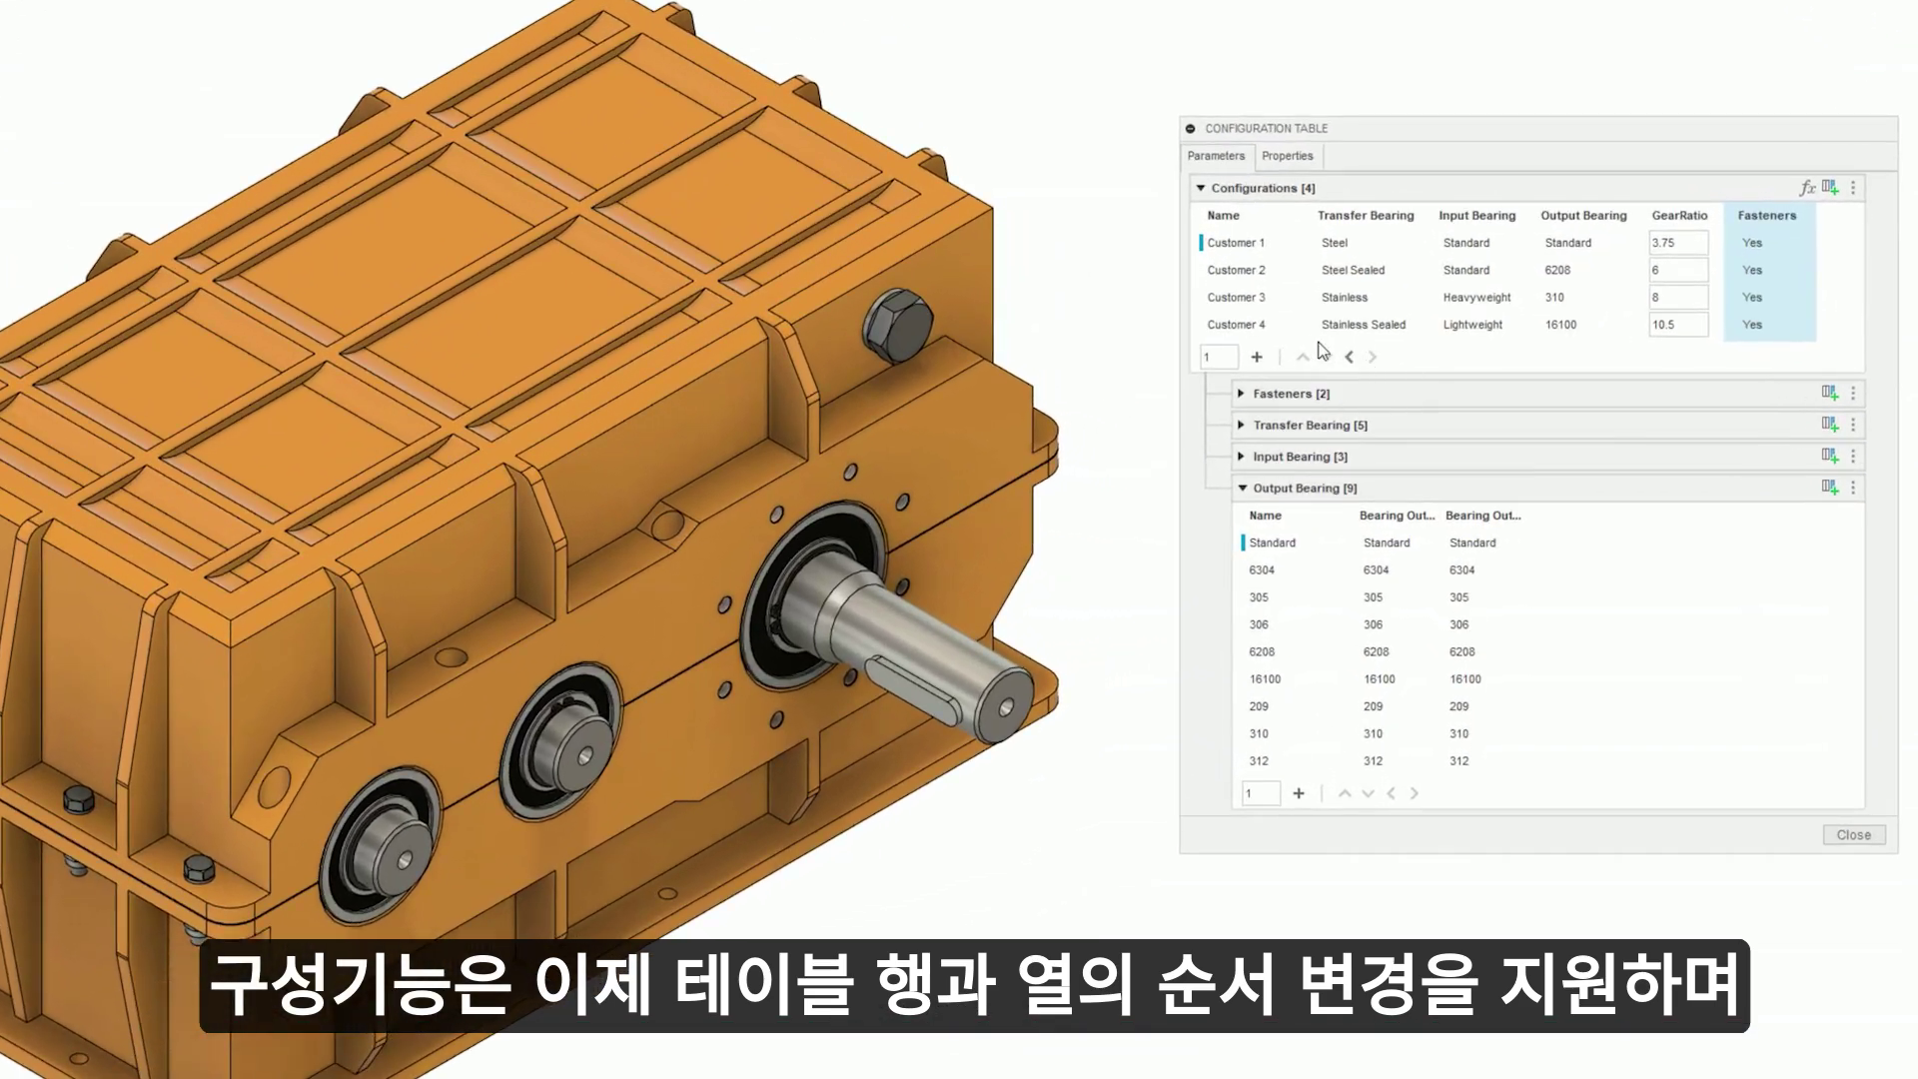
click(1265, 327)
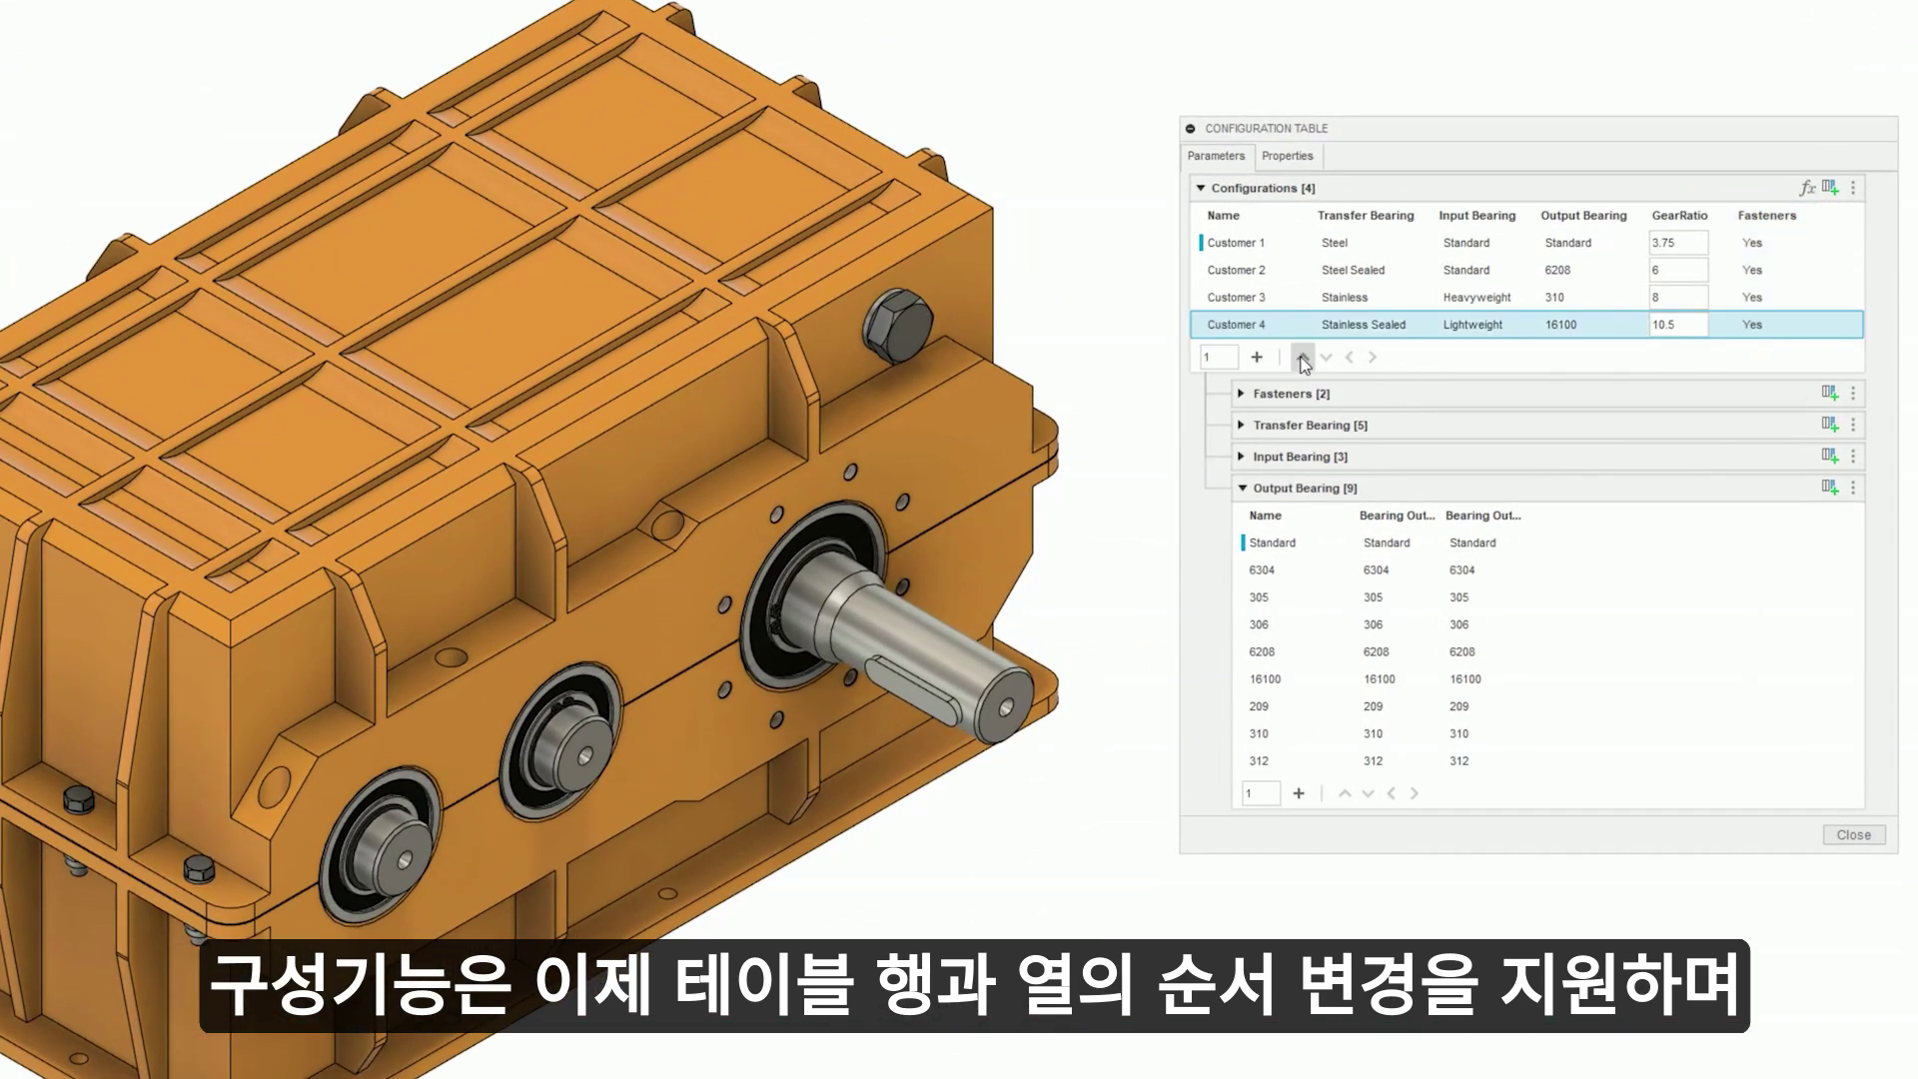
click(1304, 360)
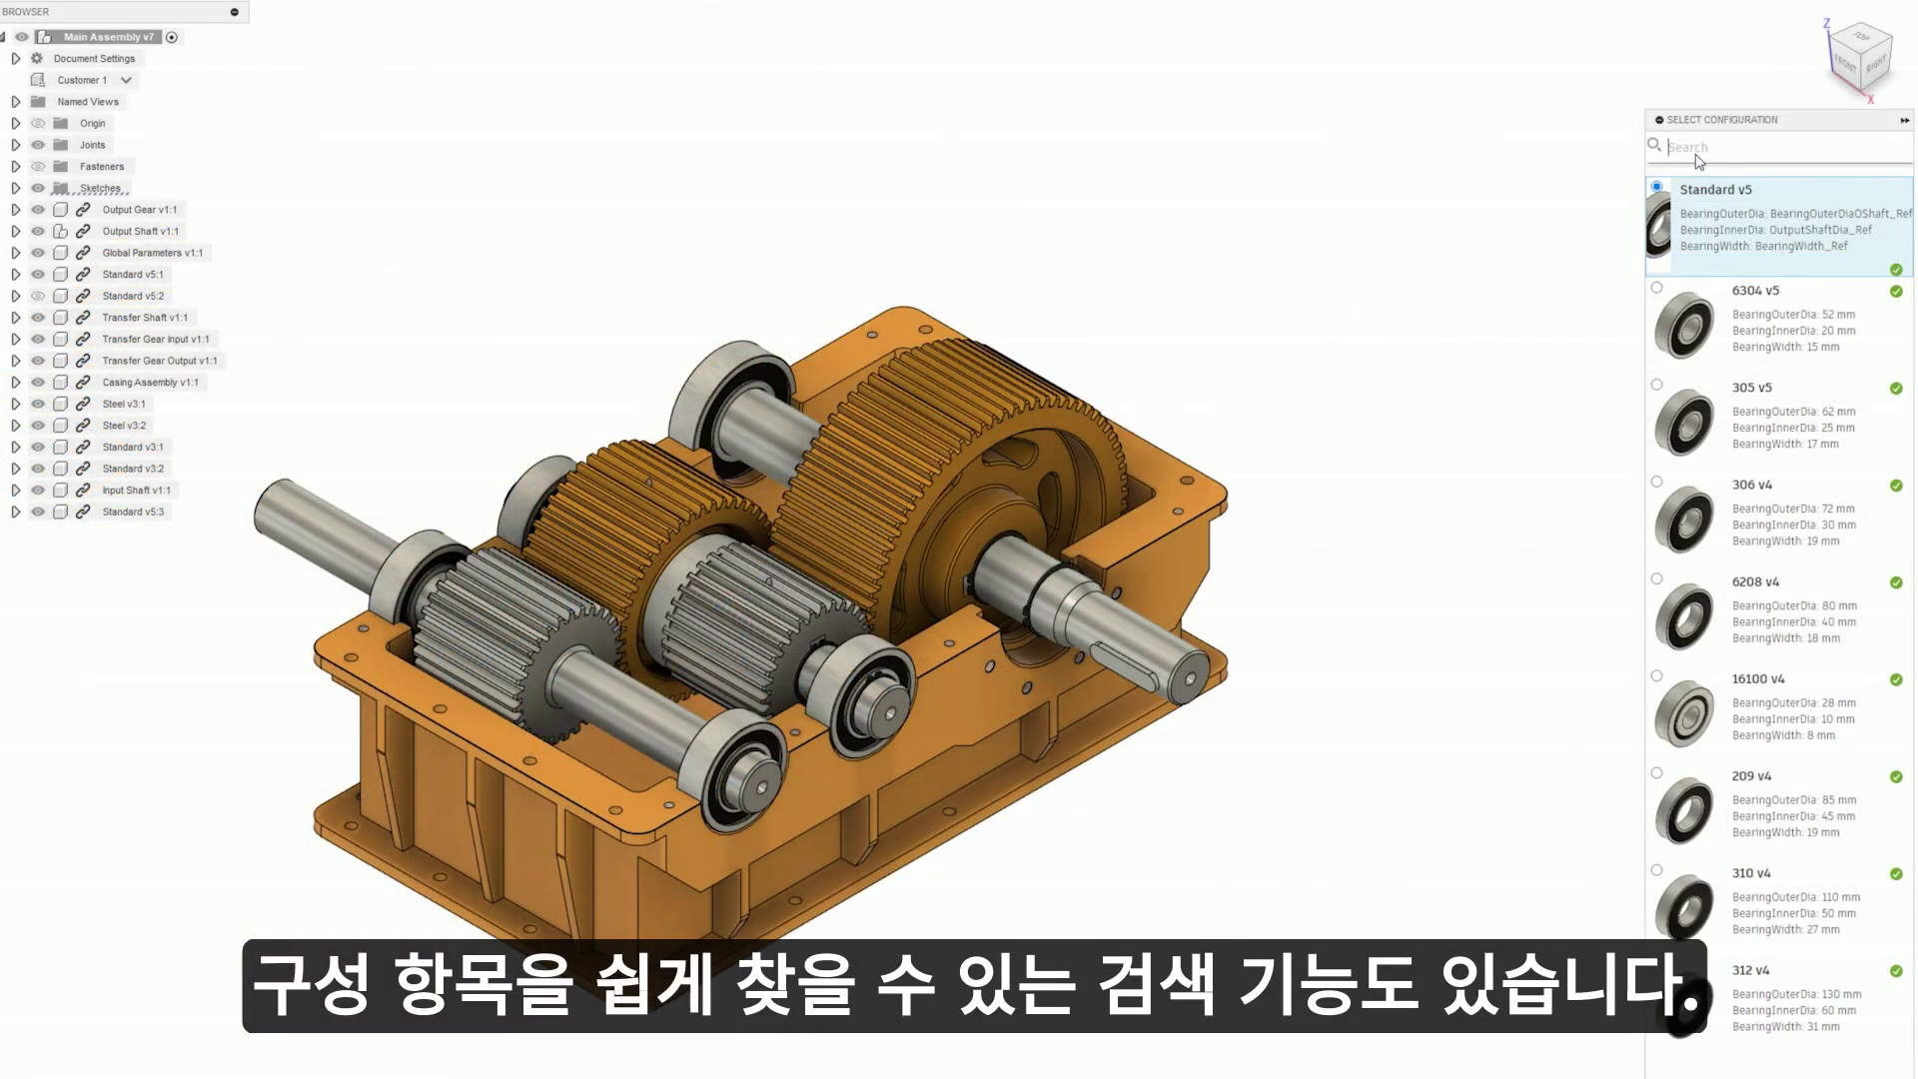
- Search the bearing configurations for sizes 50 and then 63, clearing each search
text(50)
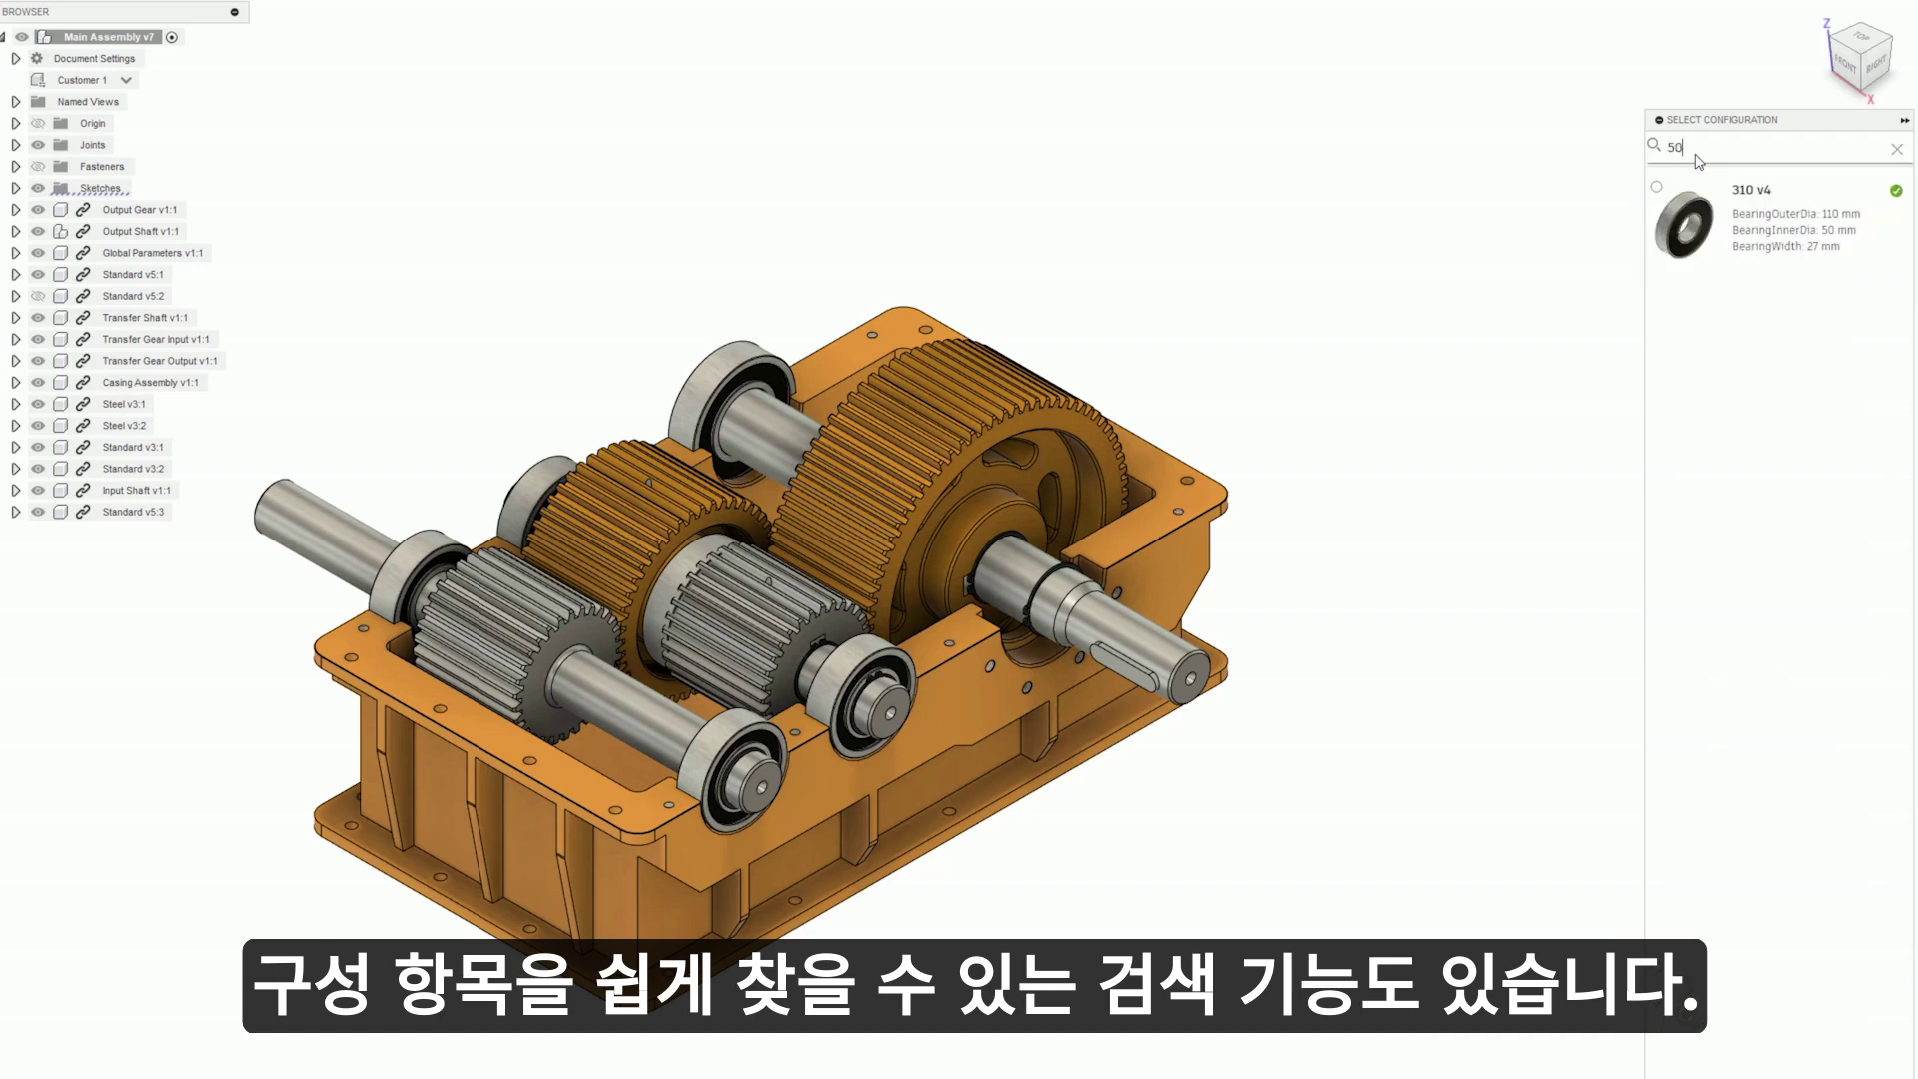
key(BackSpace)
key(BackSpace)
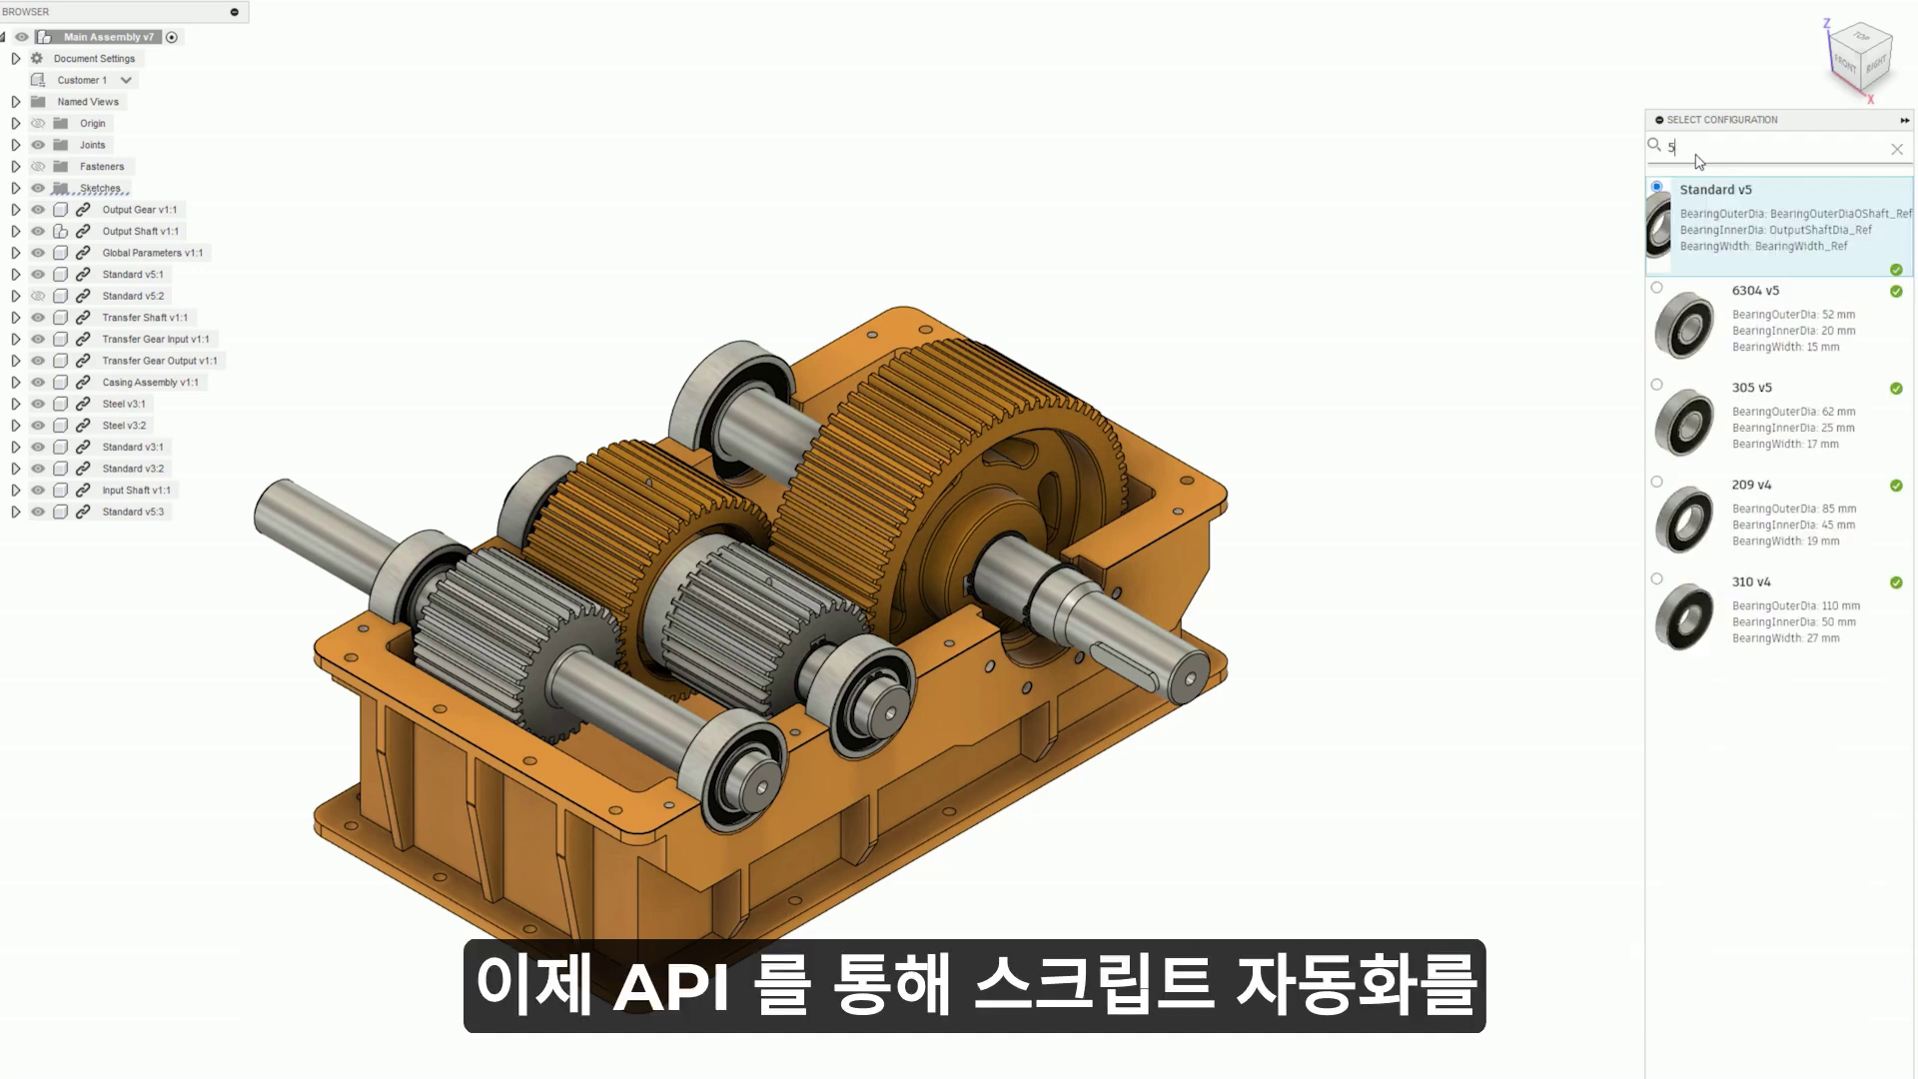
text(63)
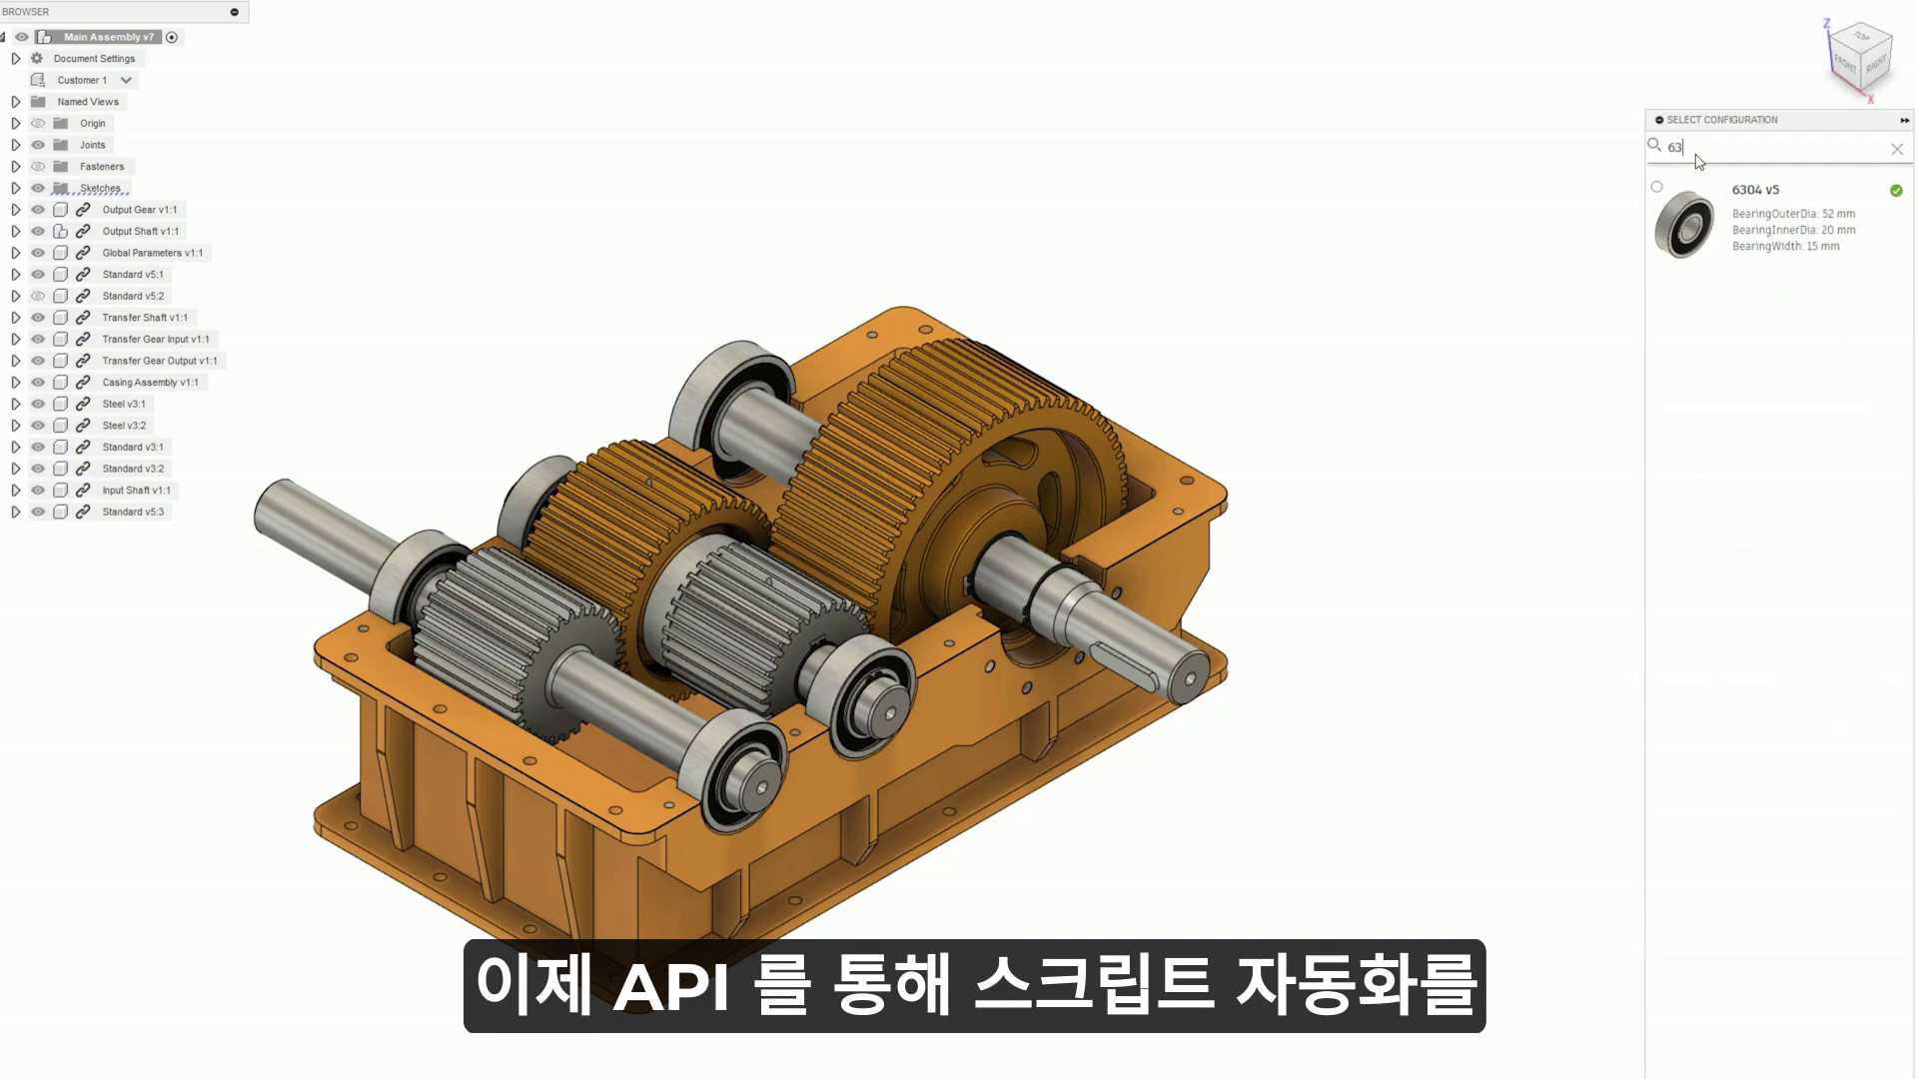
key(BackSpace)
key(BackSpace)
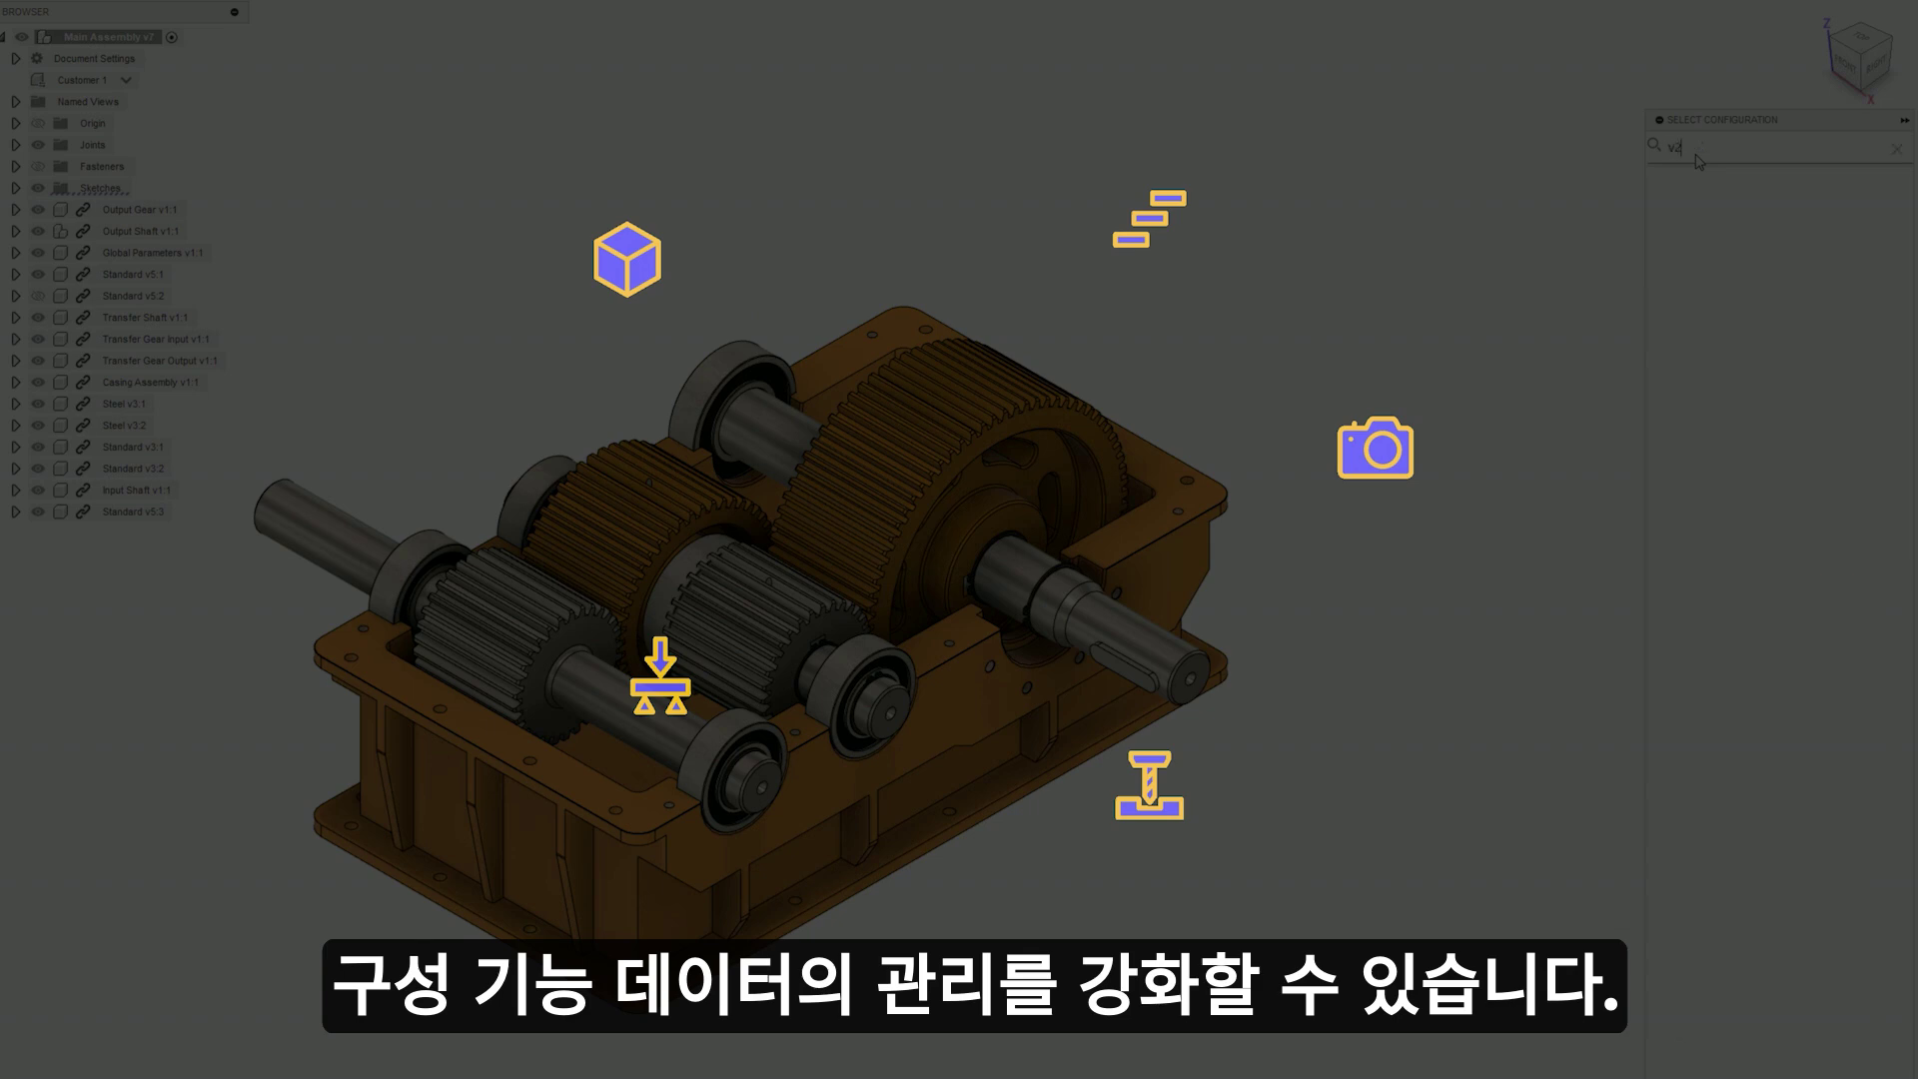
- Search for v4 and 306, then insert the 306 v4 bearing configuration into the assembly
text(v3)
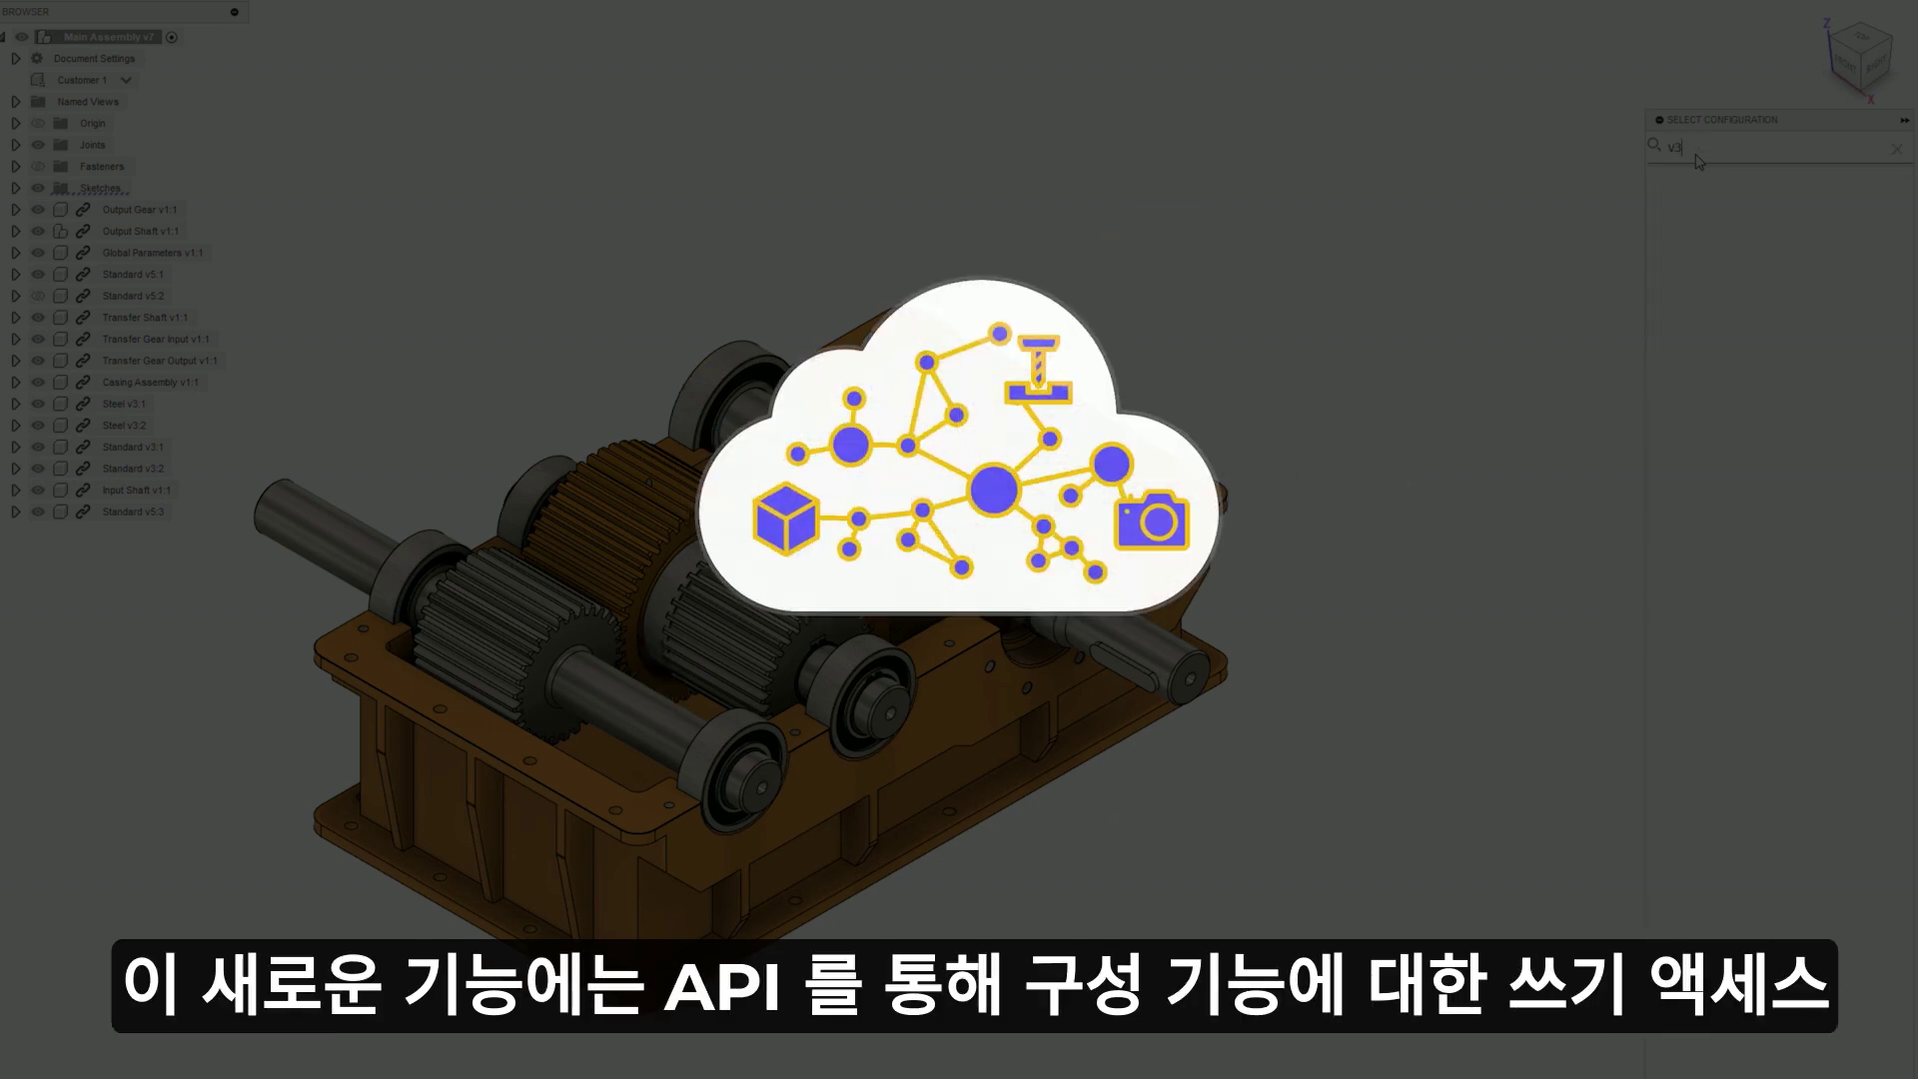
key(BackSpace)
text(4)
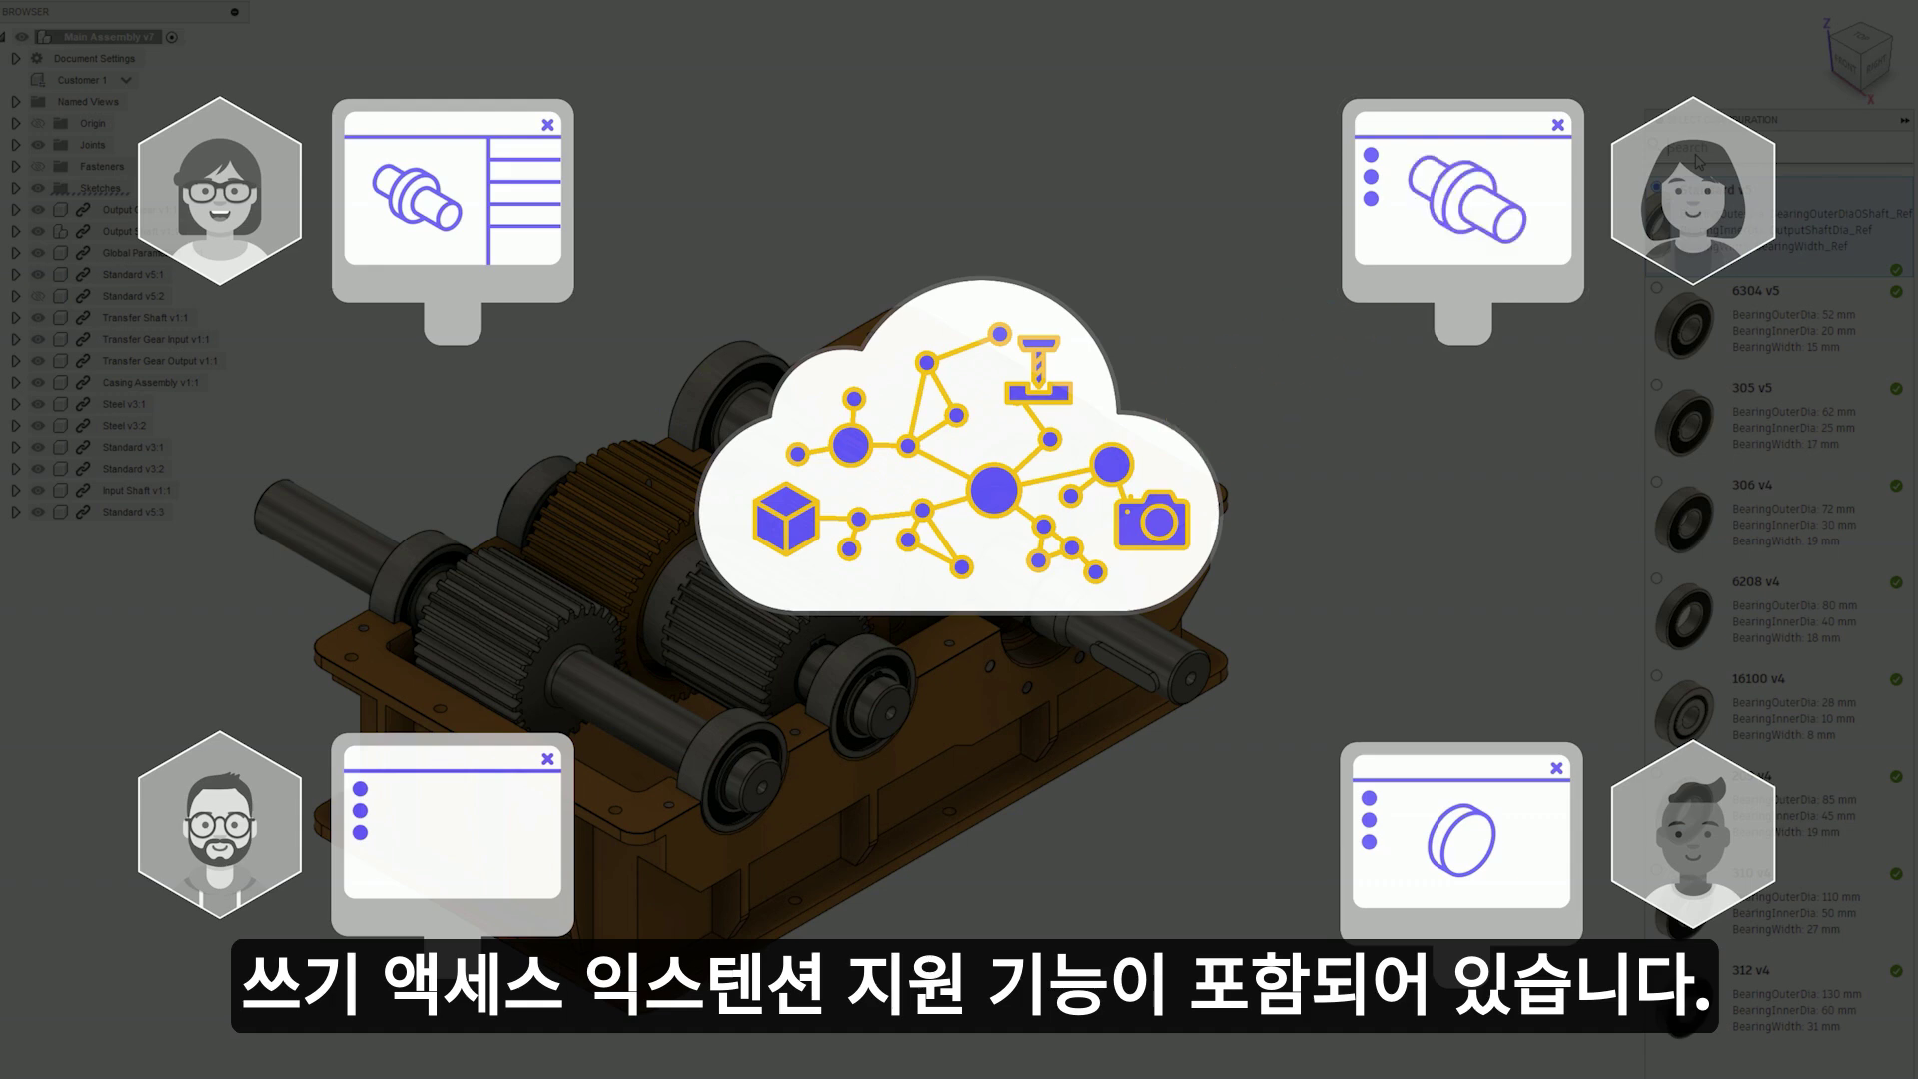
text(306)
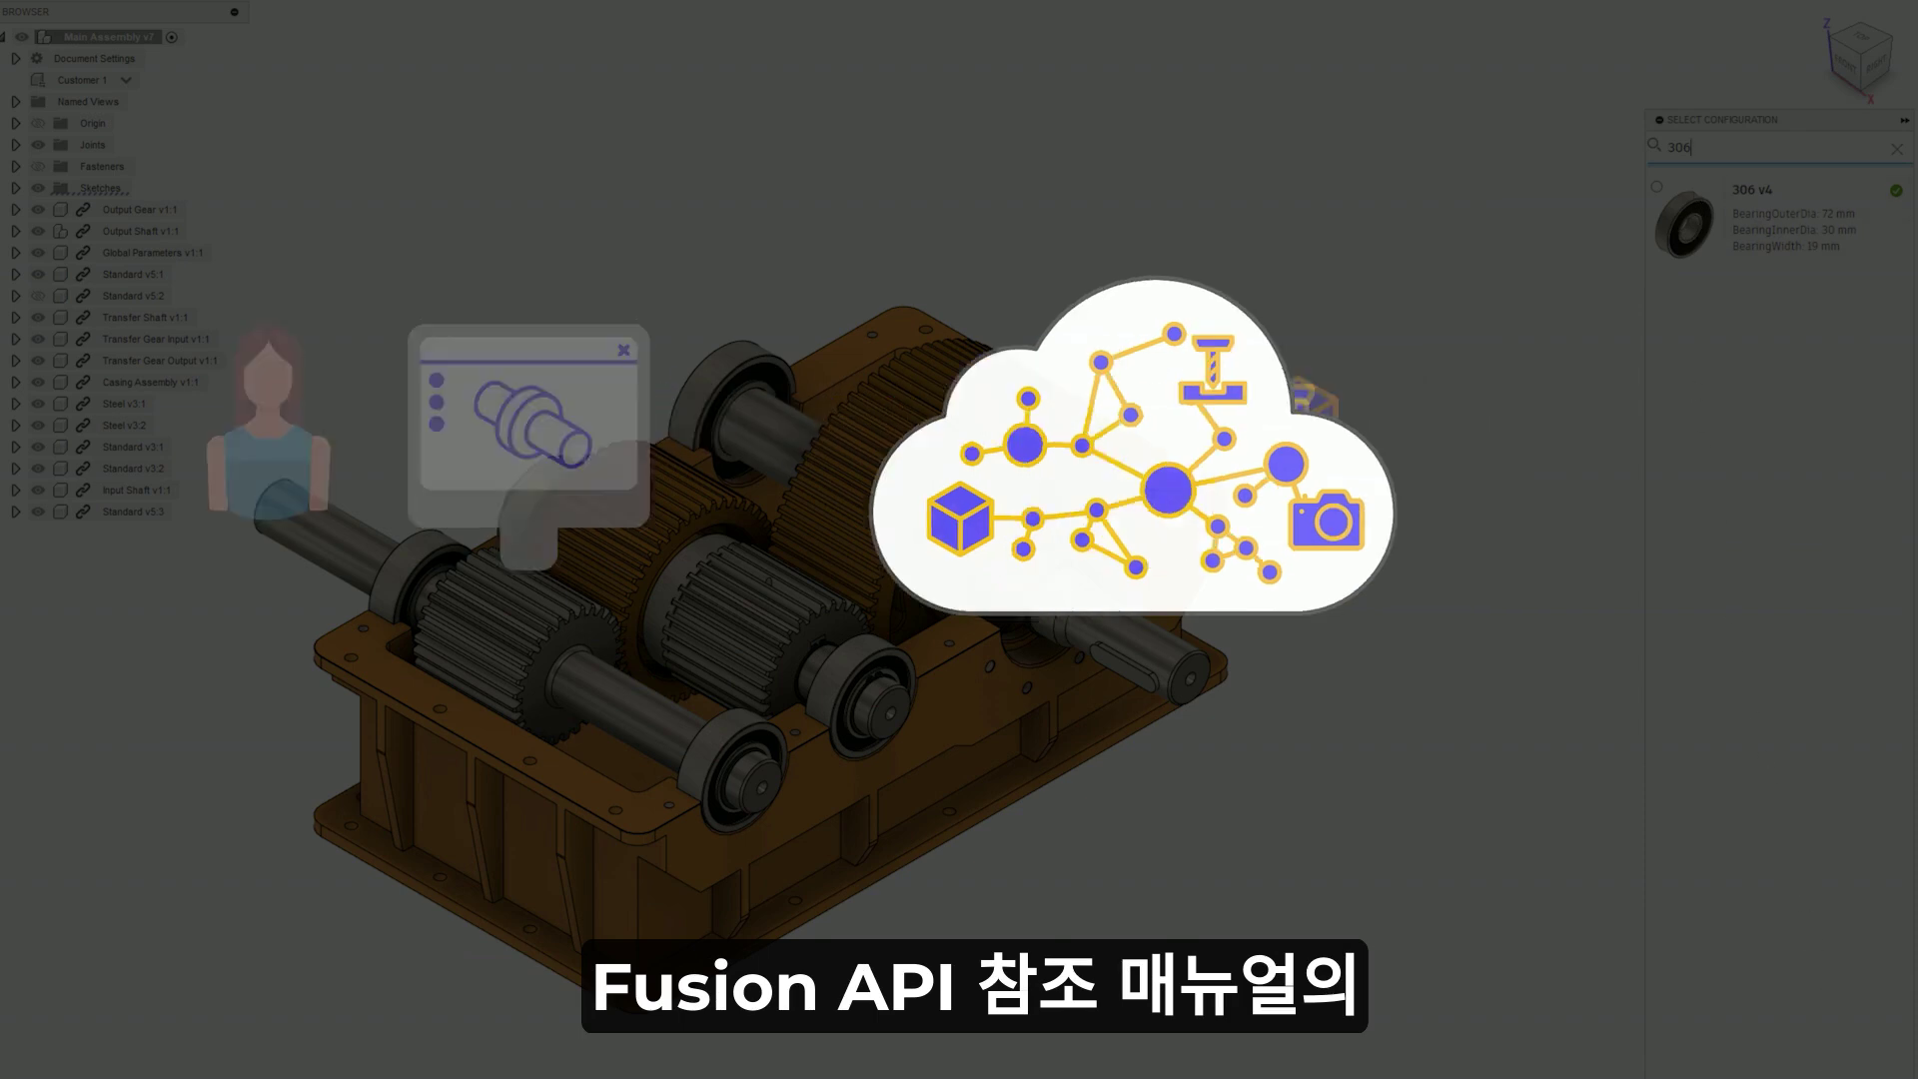
click(1753, 964)
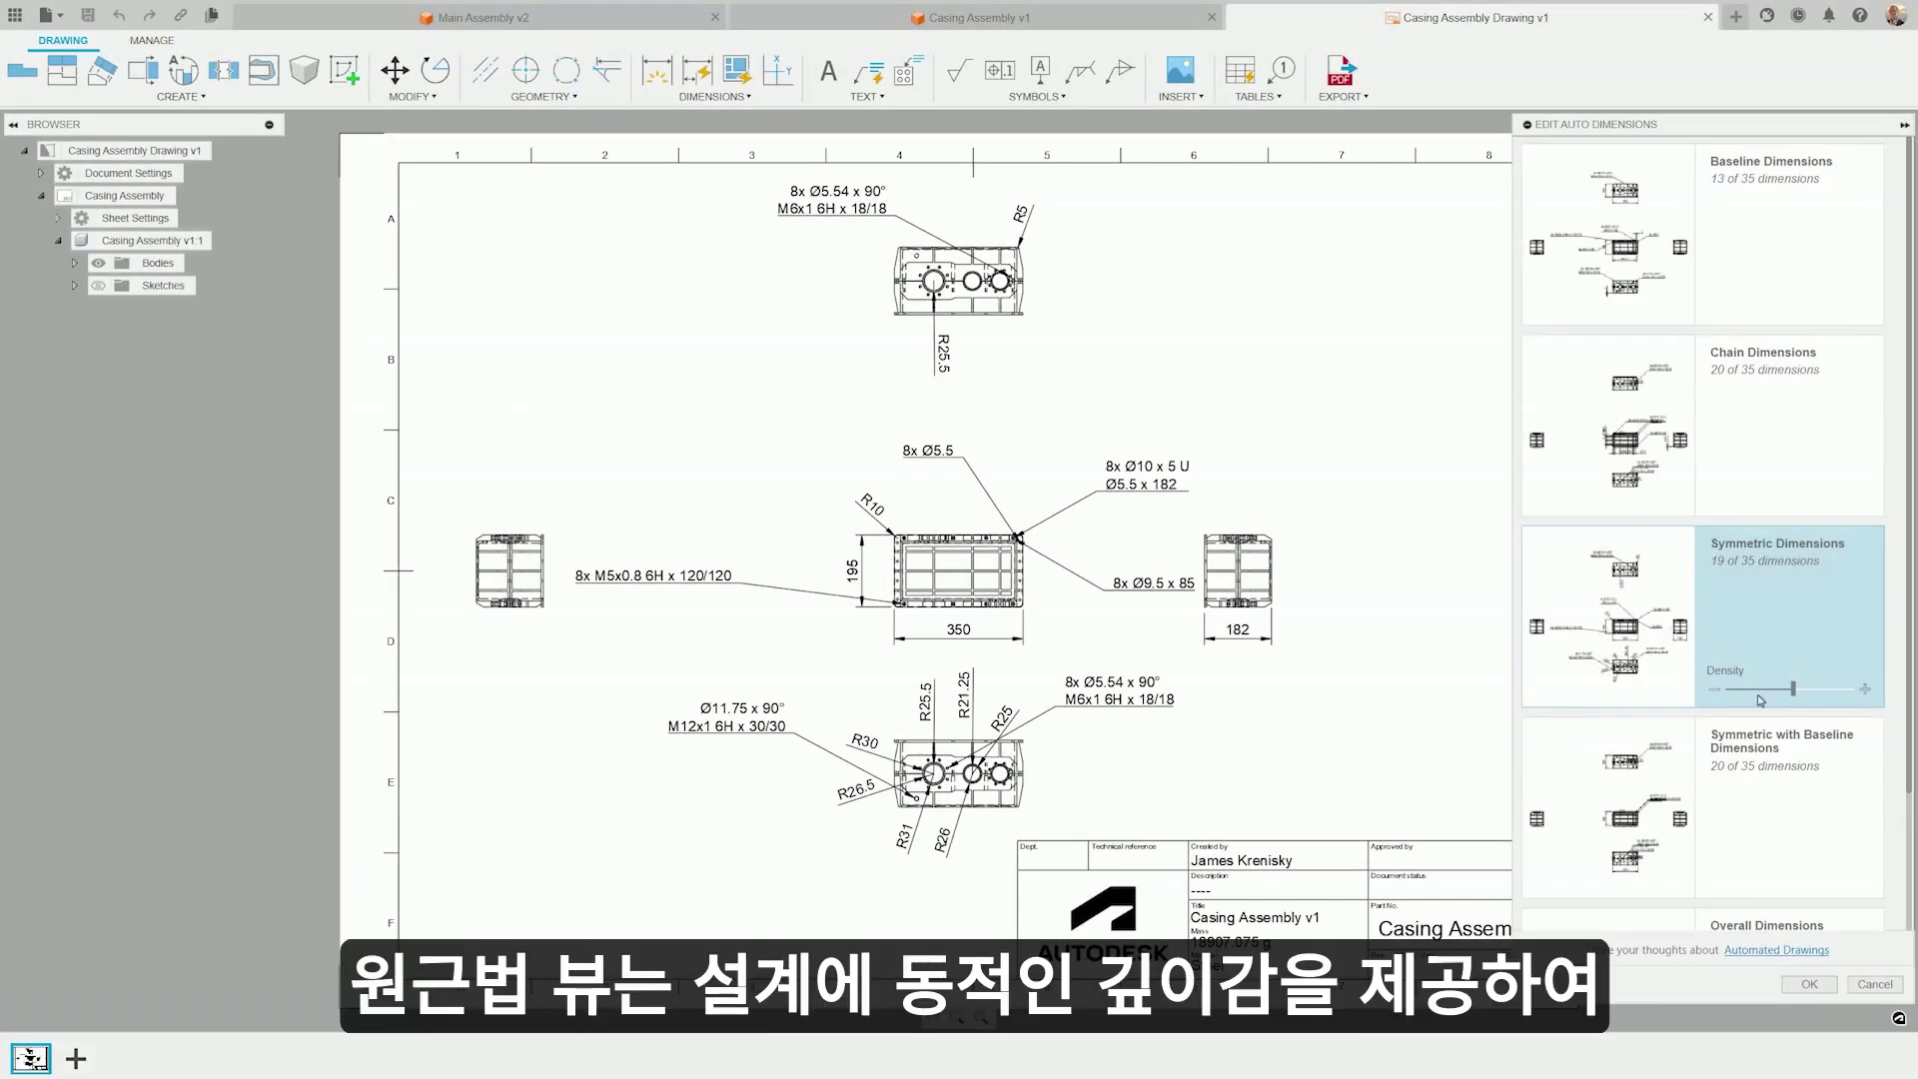
- Accept the symmetric auto dimensions and place an NE Isometric perspective view of Casing Assembly at top right
click(1804, 984)
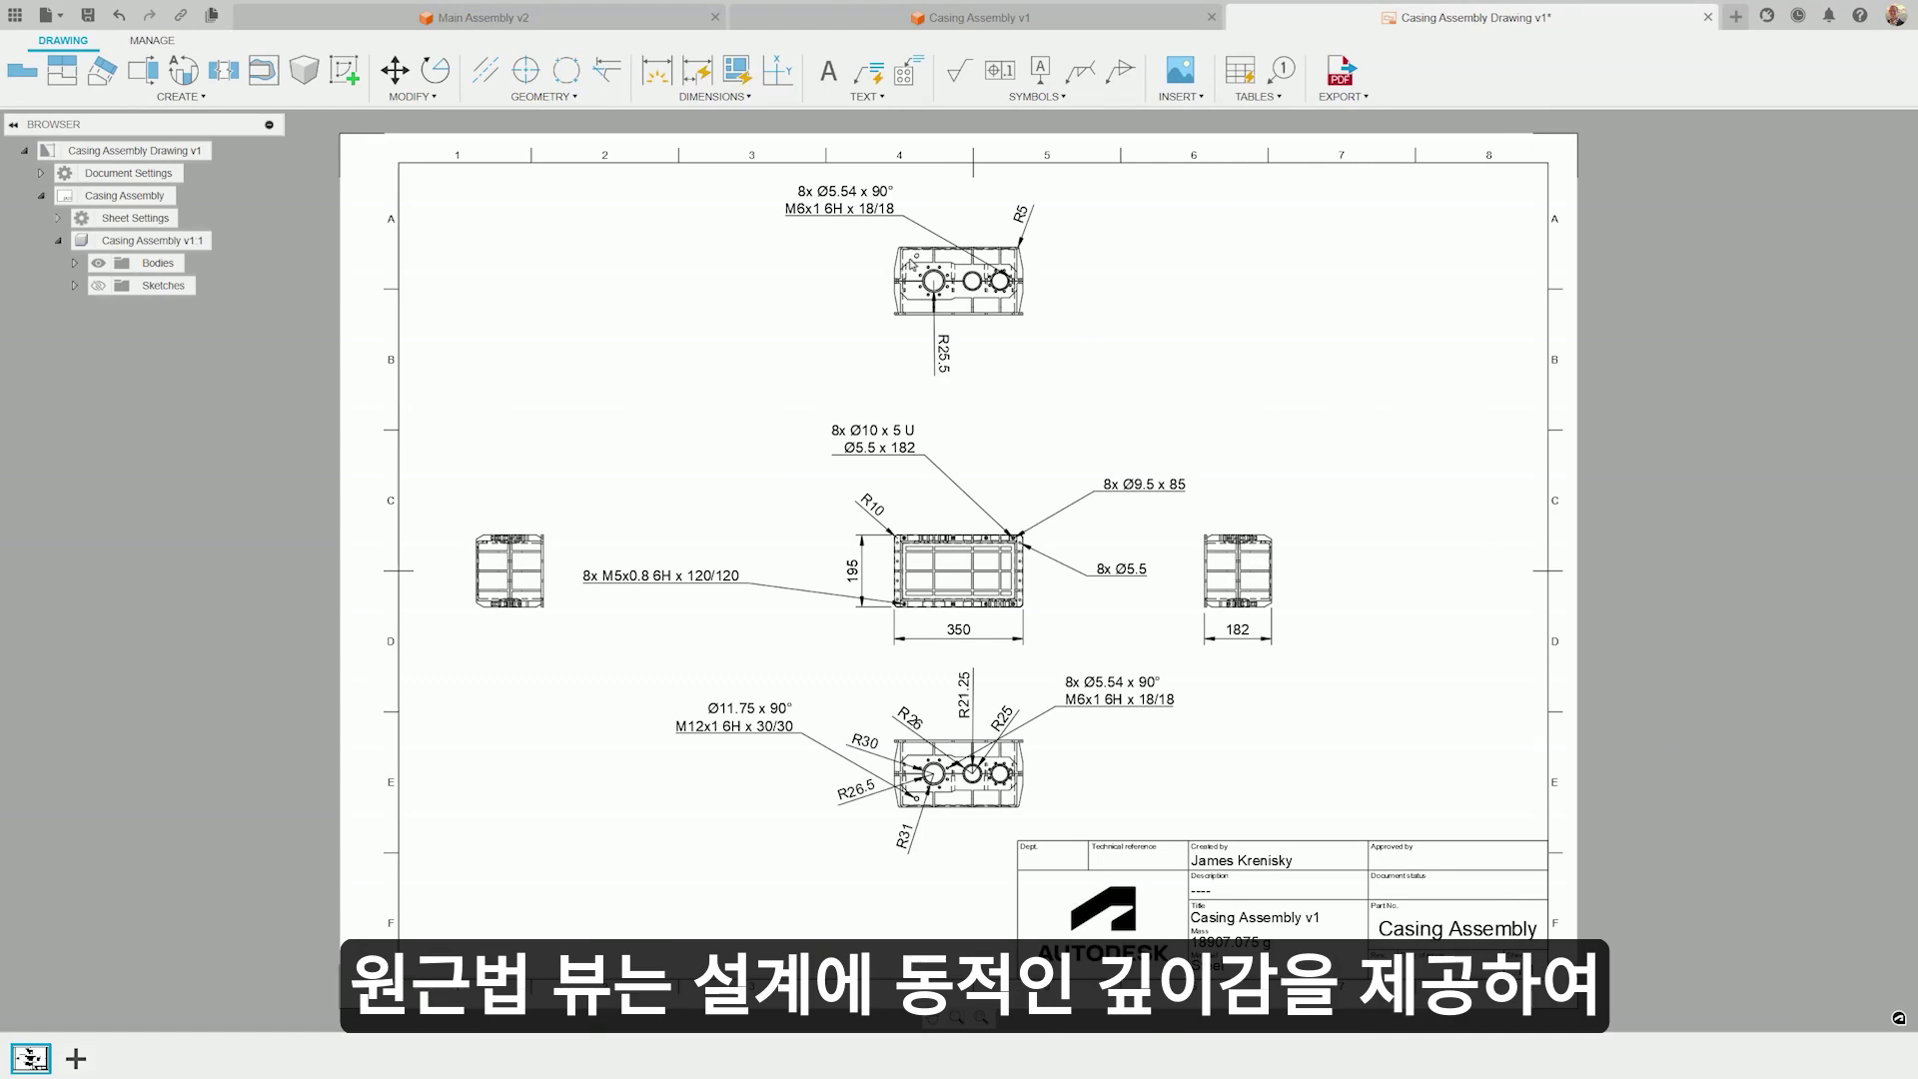
right_click(180, 242)
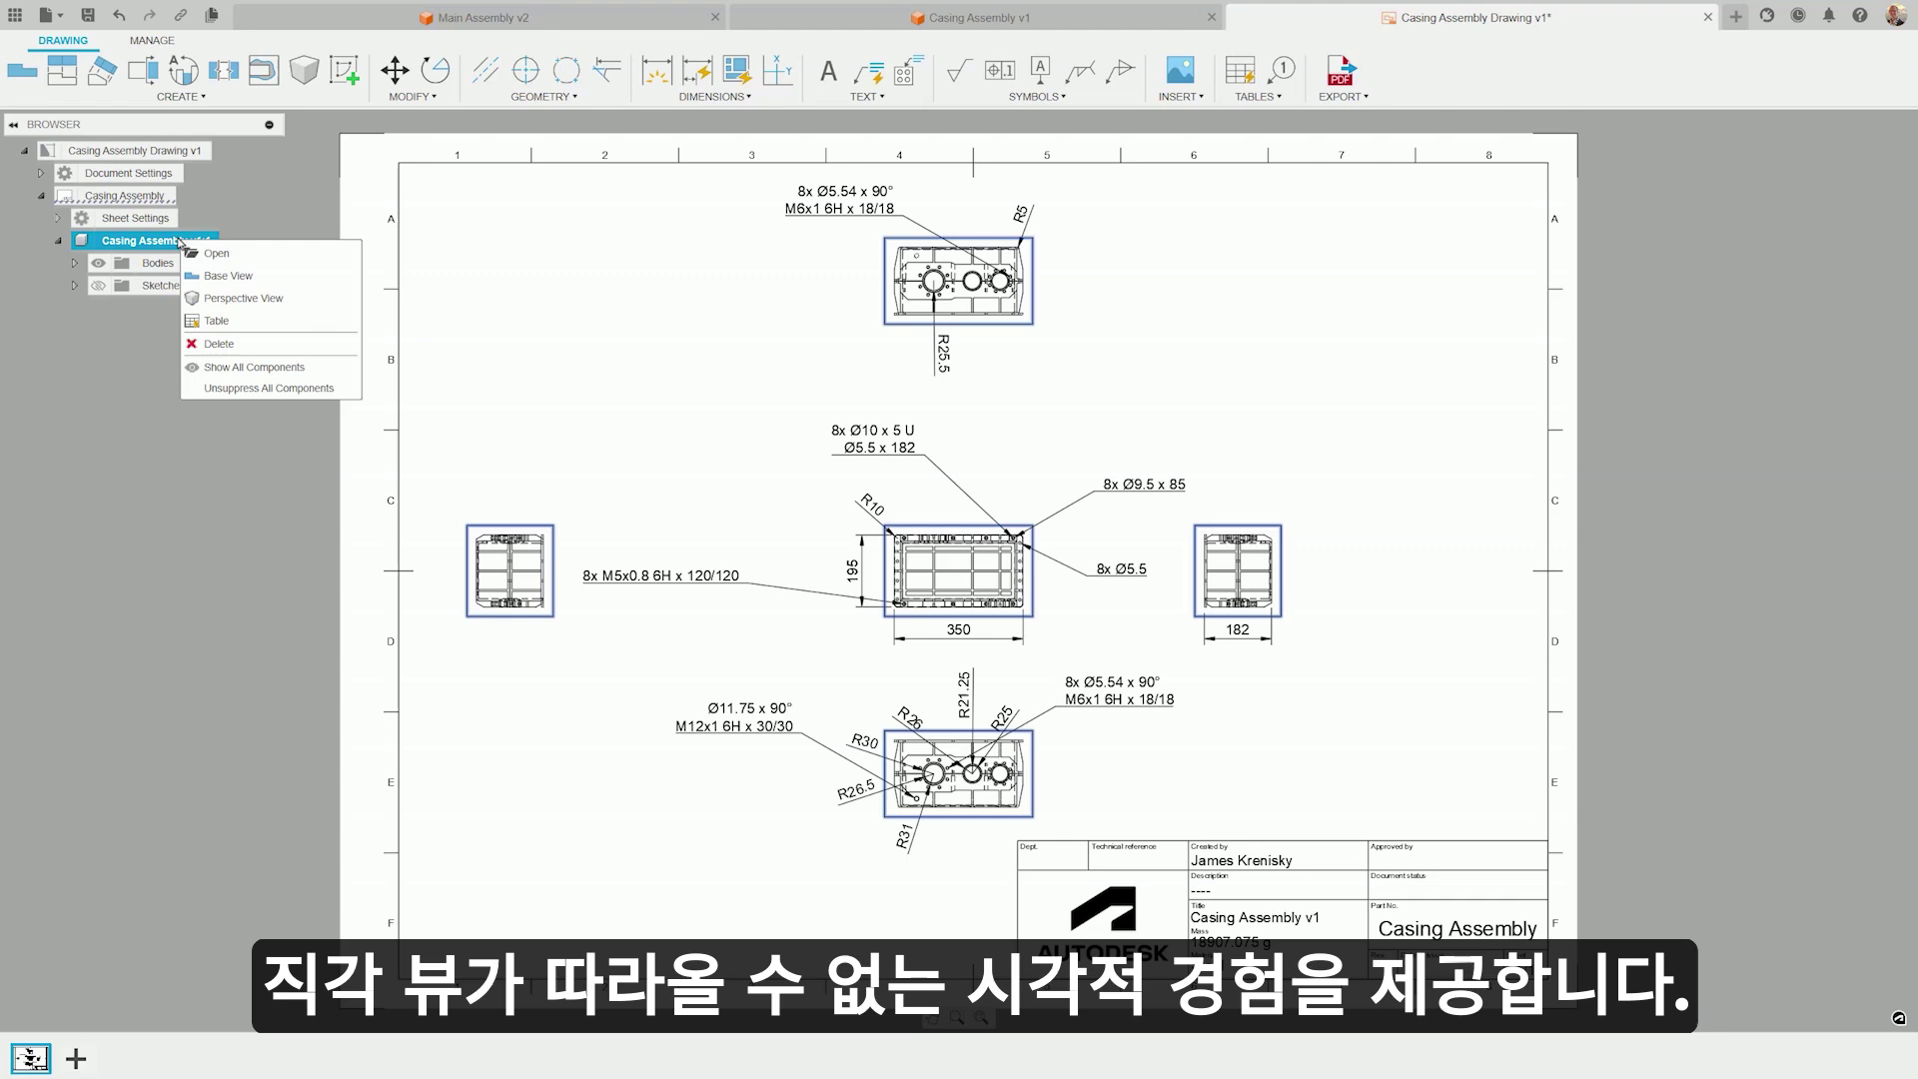
click(248, 299)
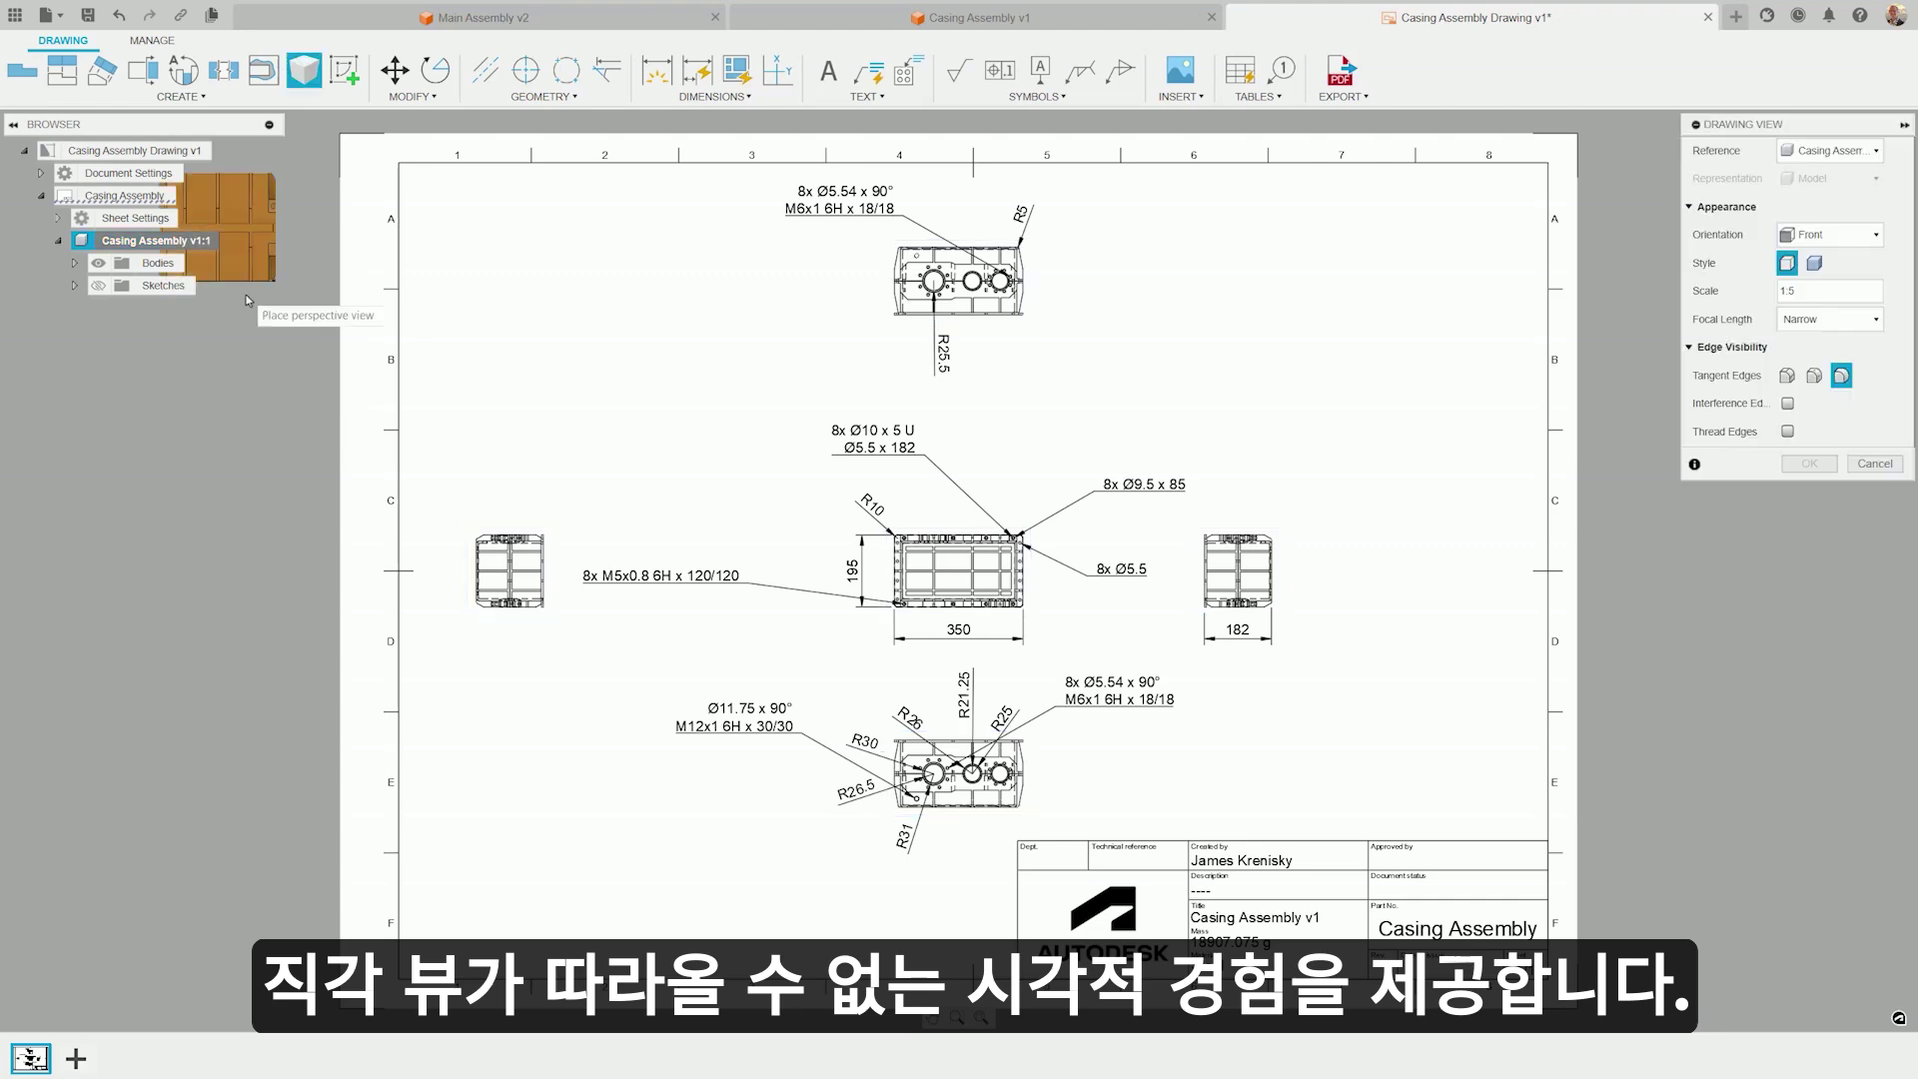
click(1824, 240)
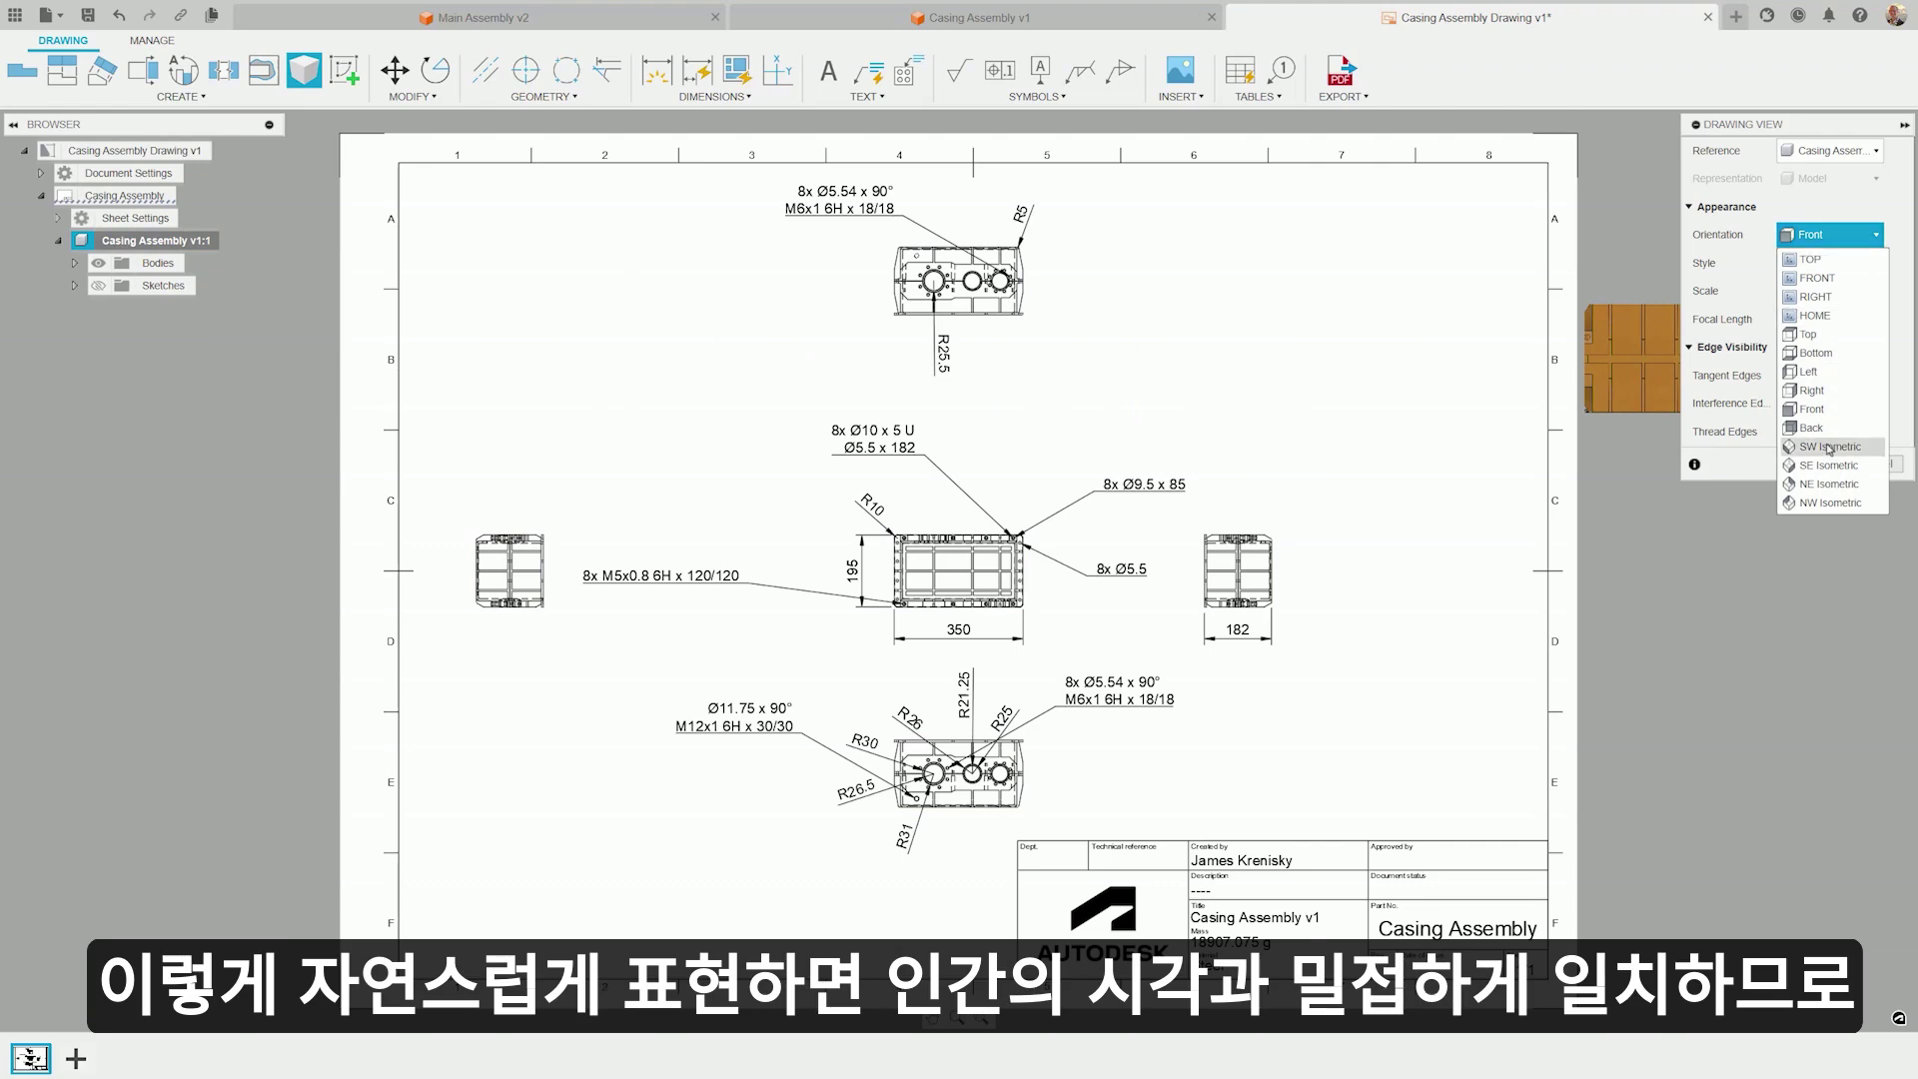
click(1828, 466)
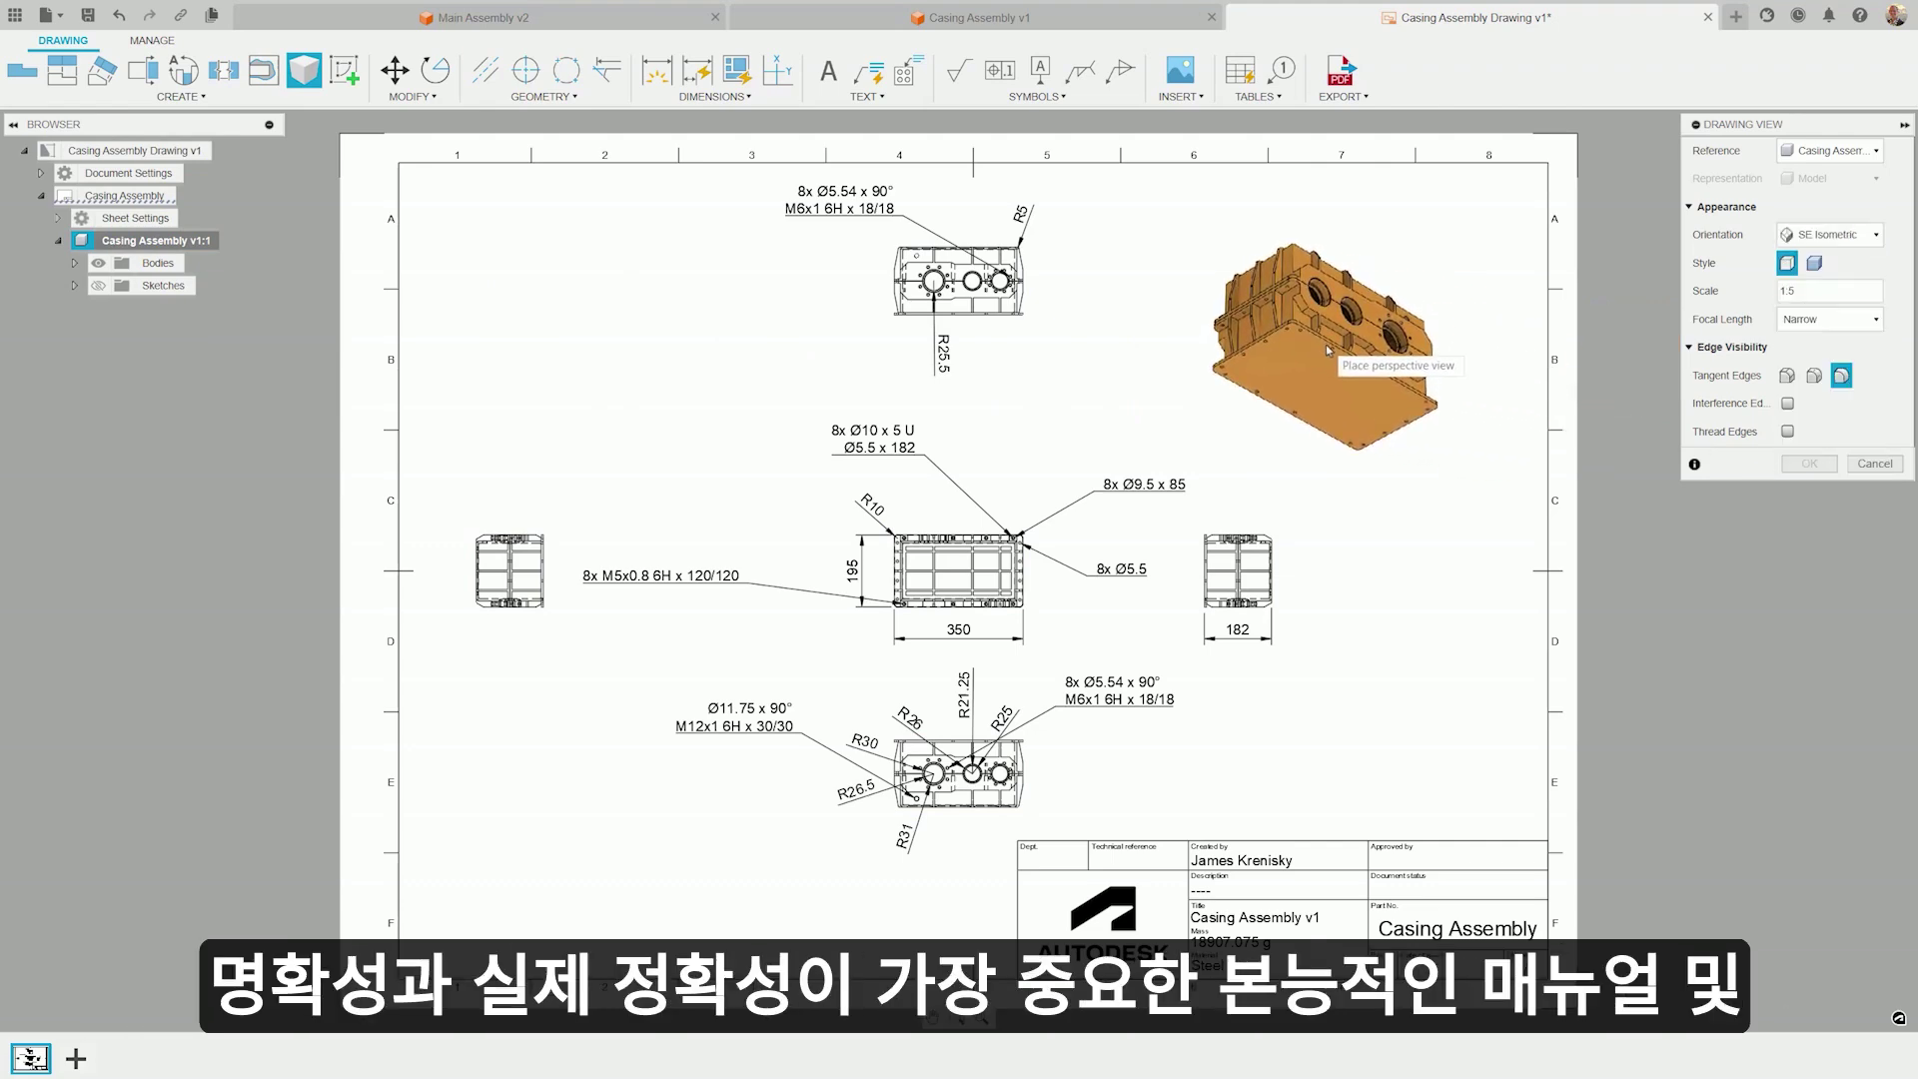
click(1824, 236)
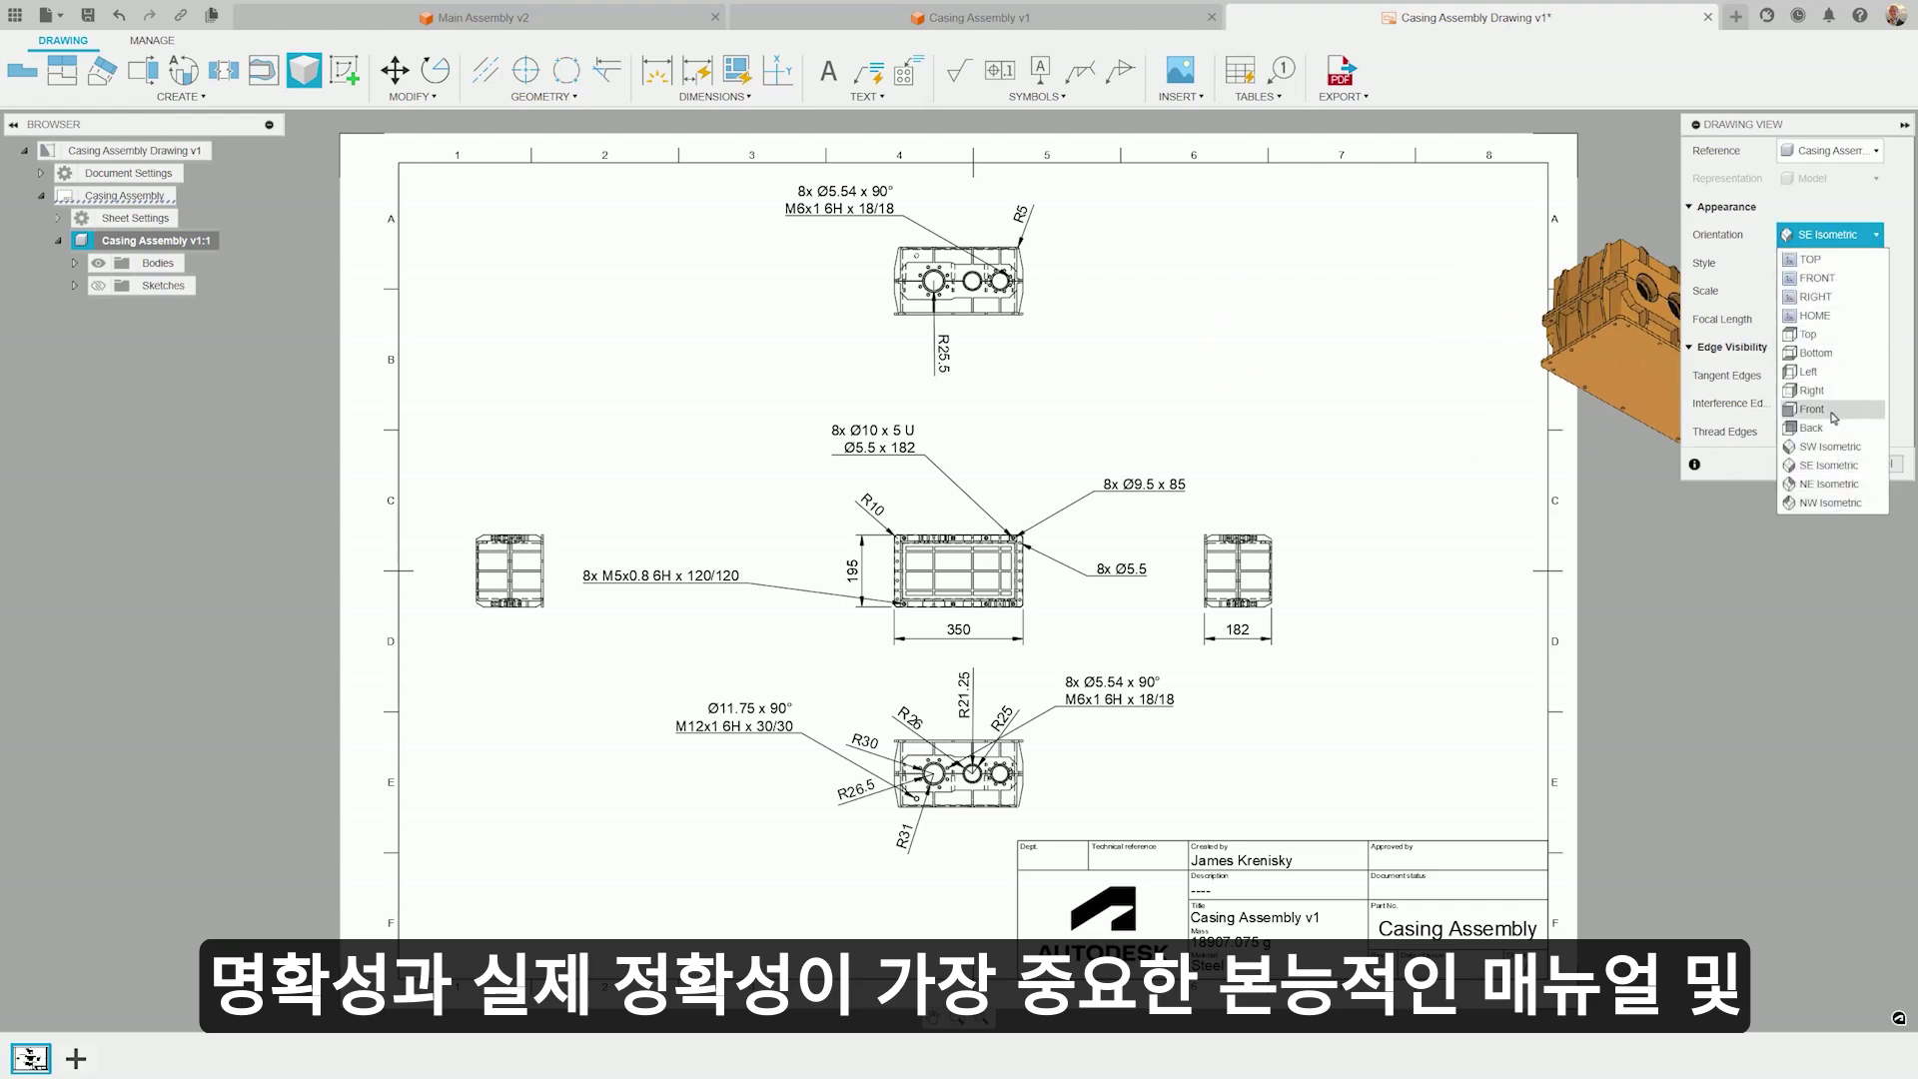
click(1834, 485)
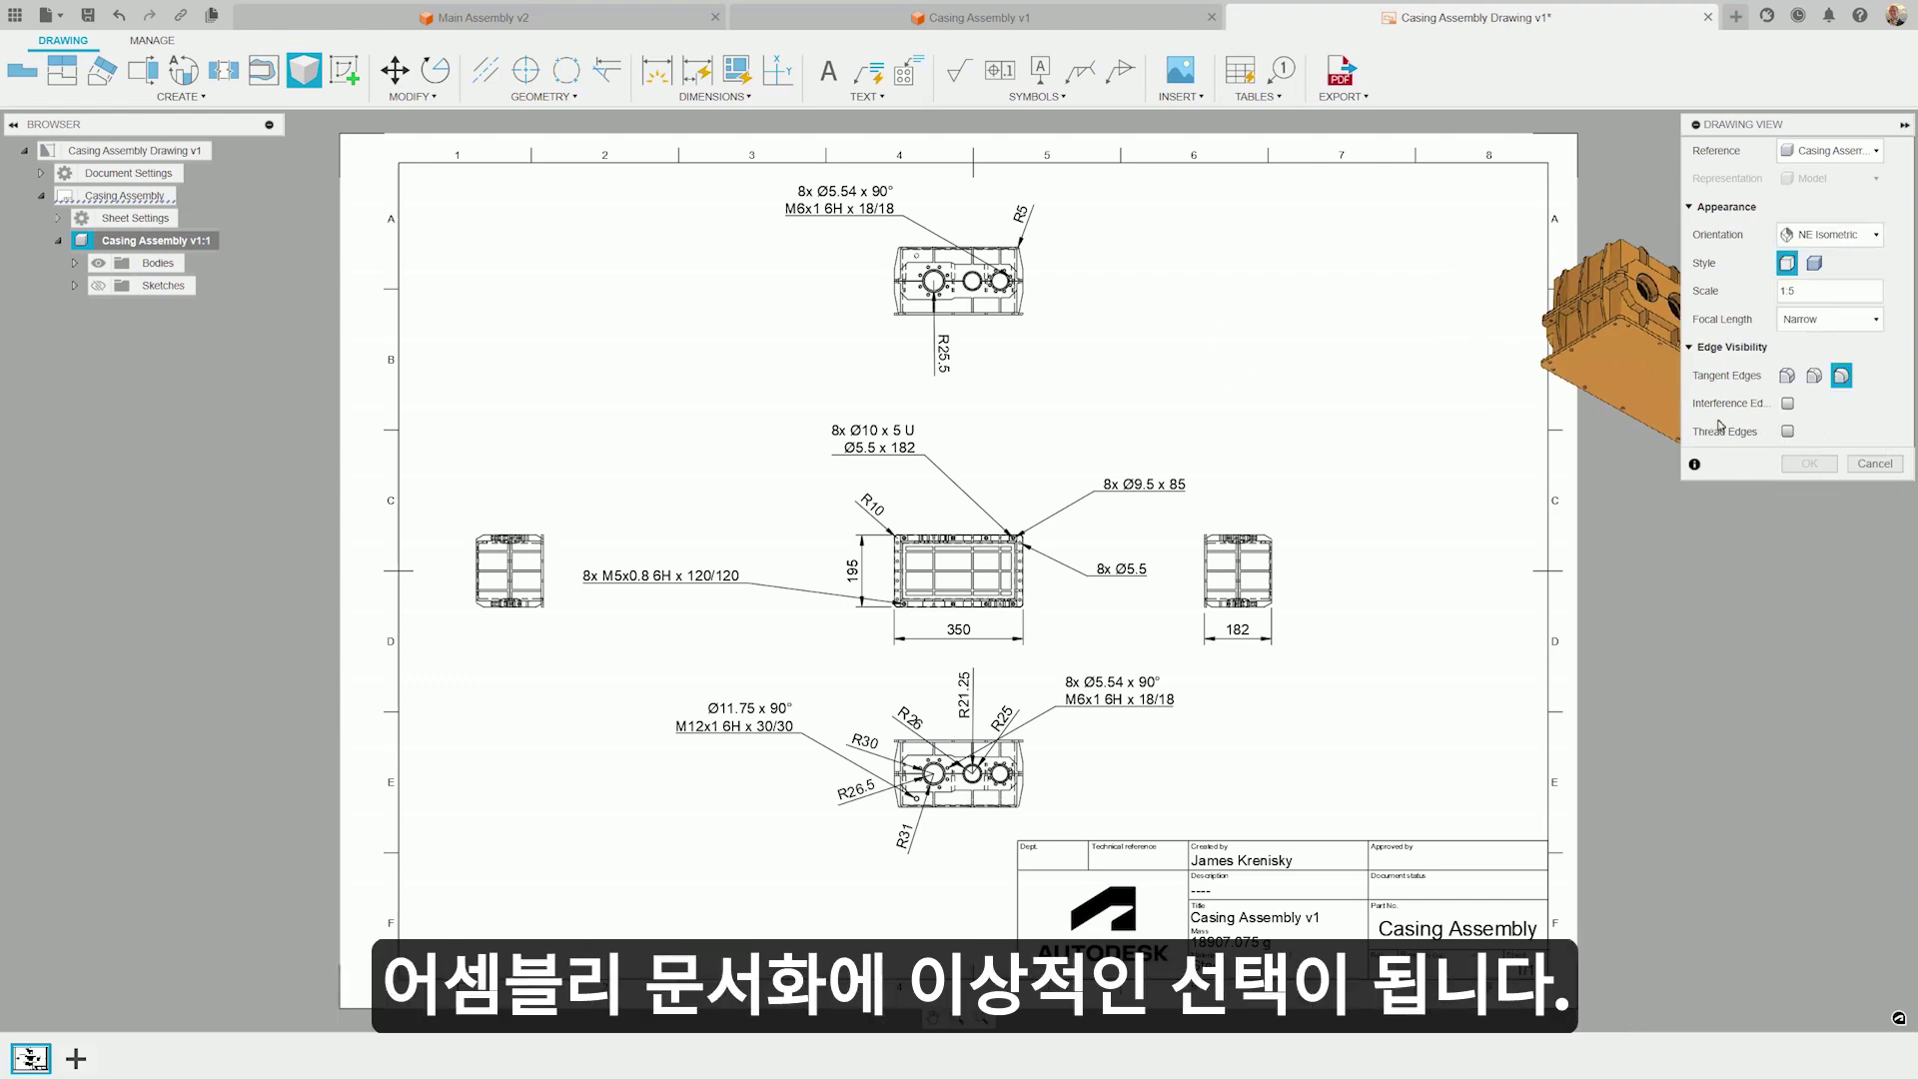
click(1365, 317)
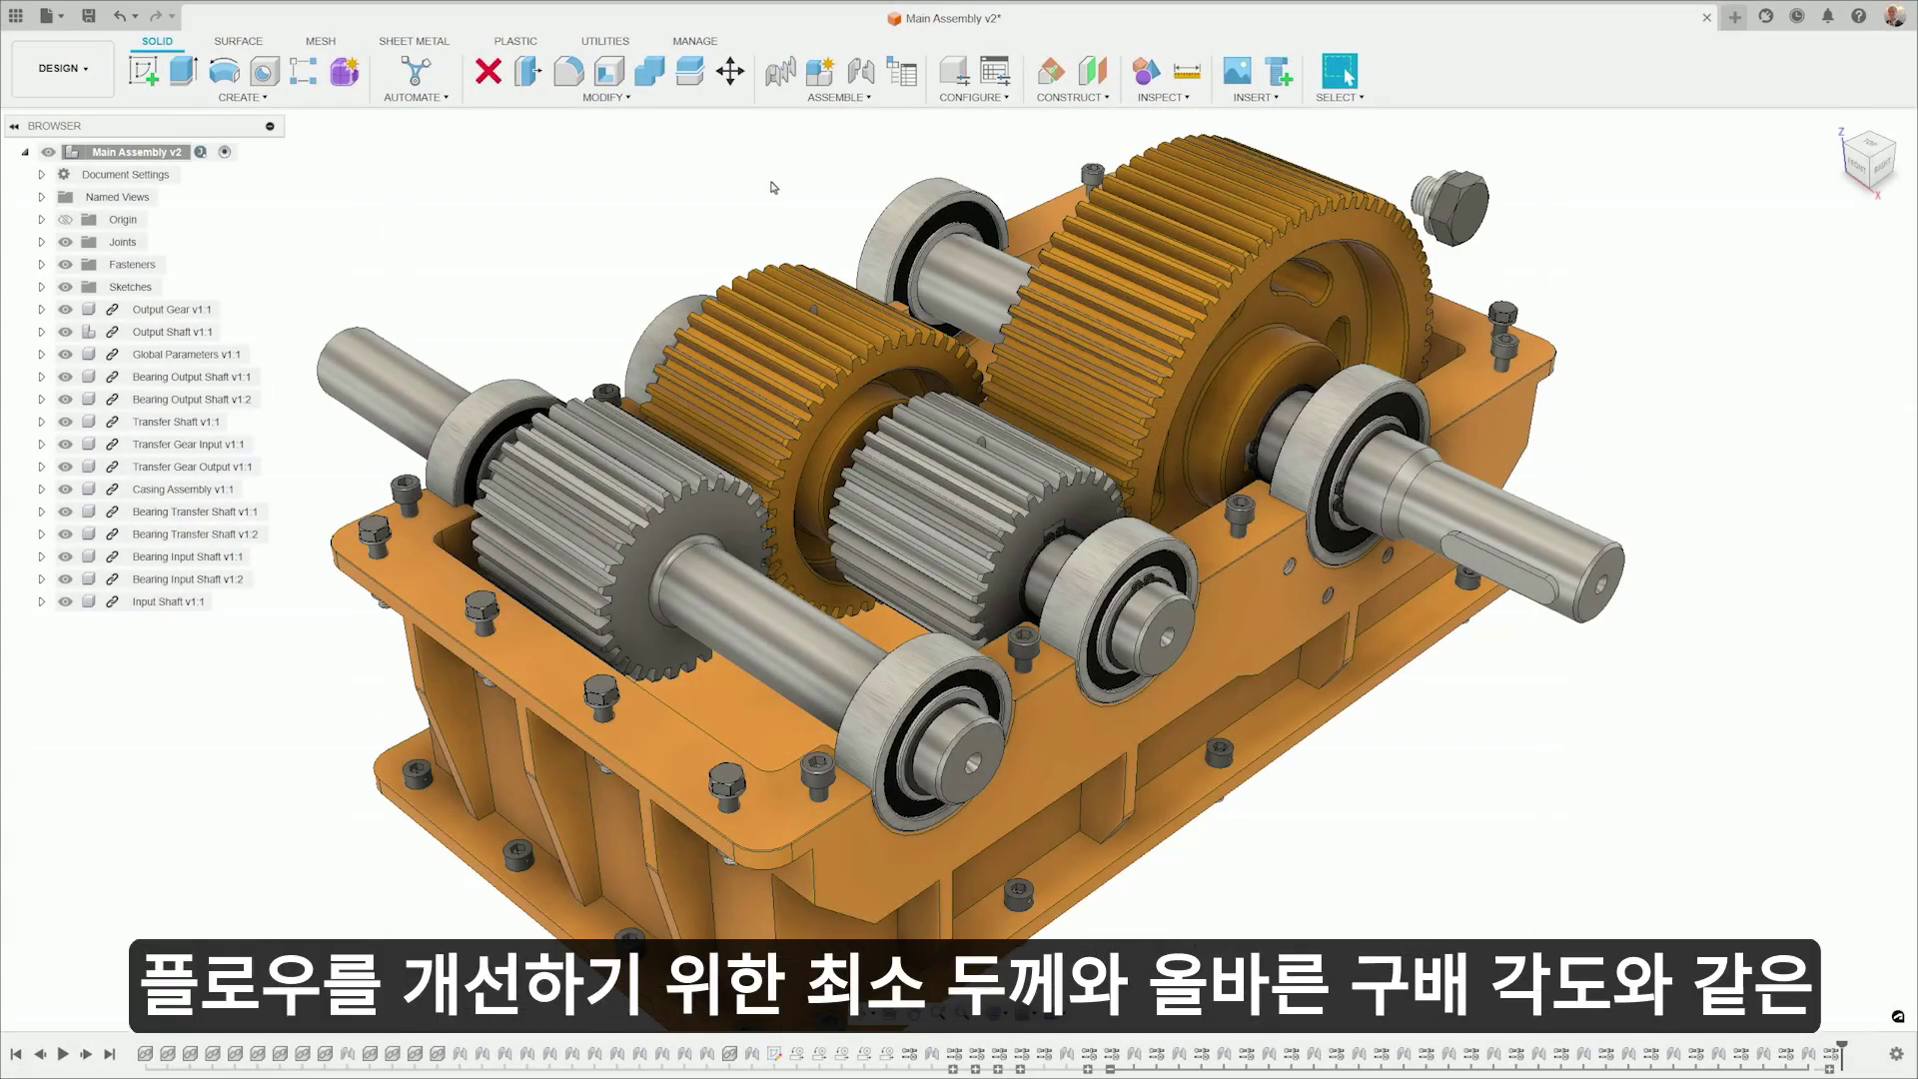
- For the input shaft gear, enable casting in the Generative Design manufacturing constraints and accept them
click(623, 516)
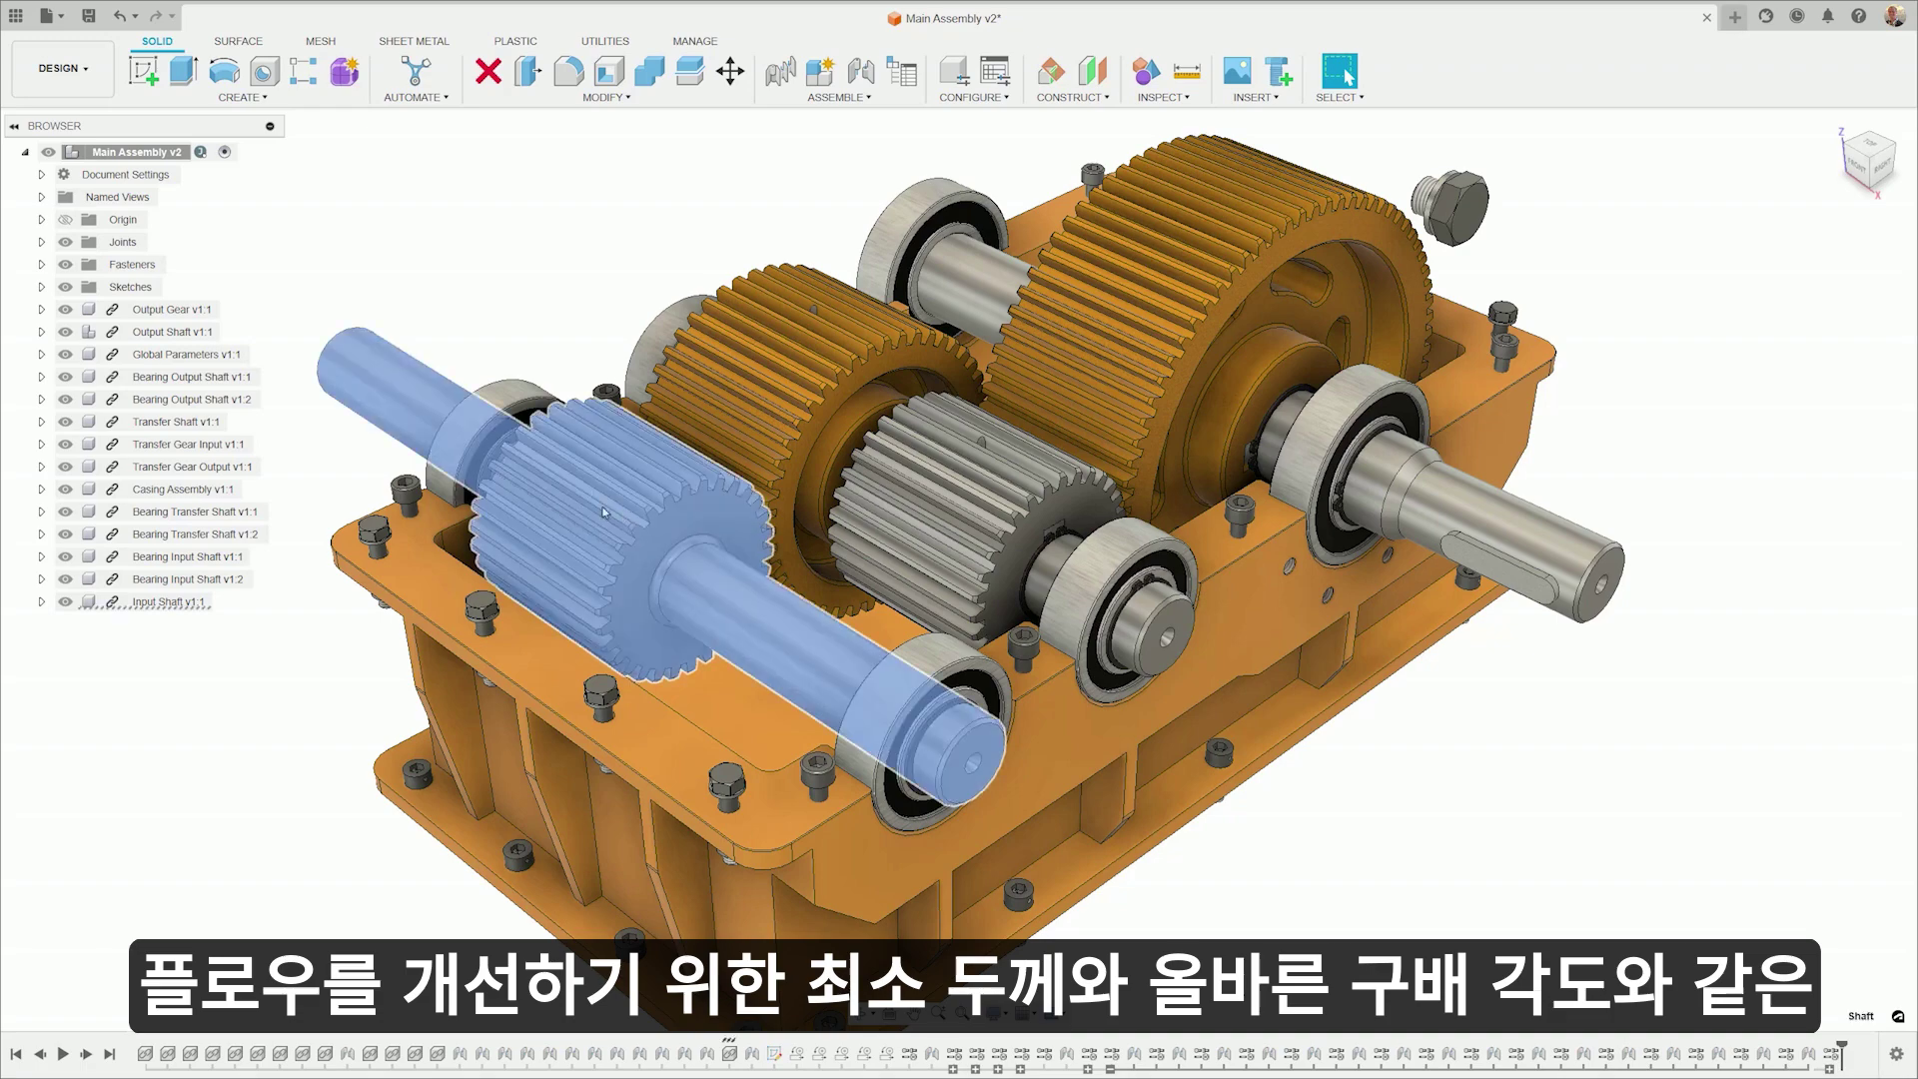
click(63, 68)
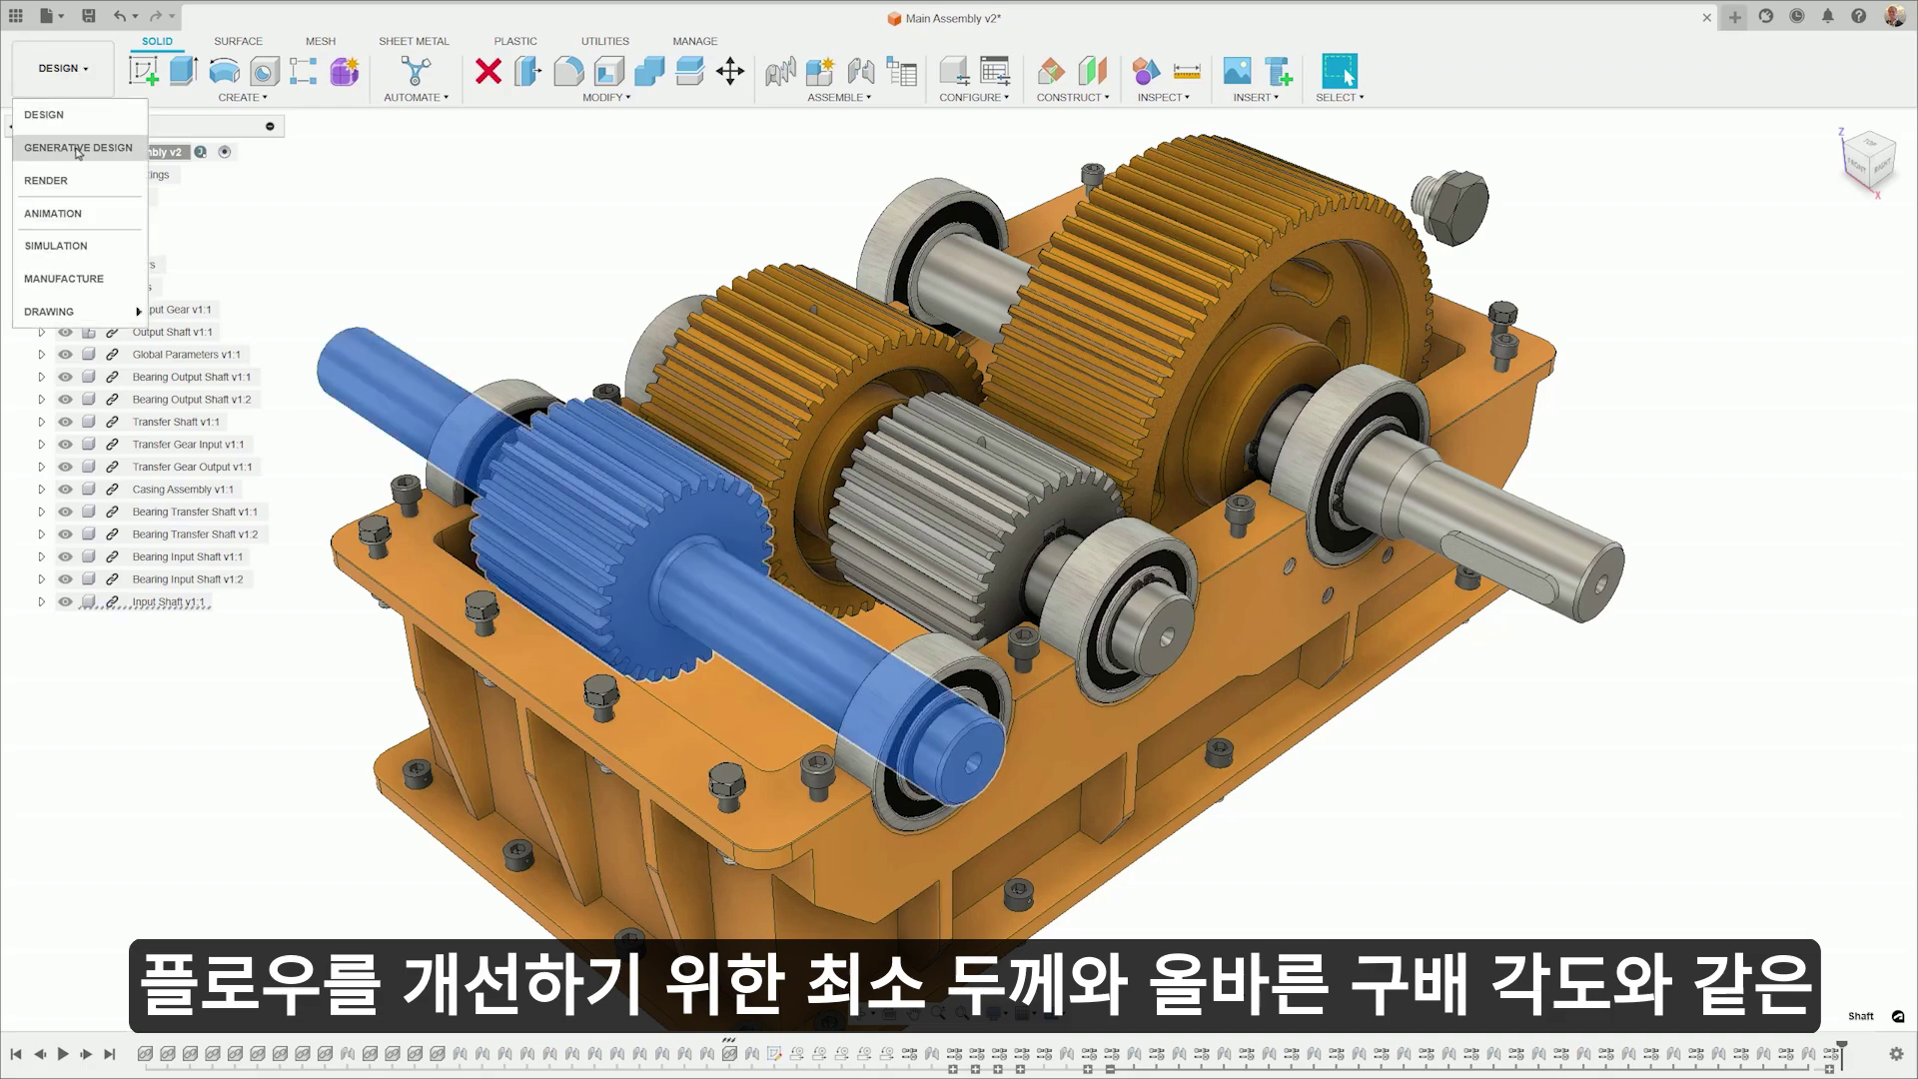
click(78, 148)
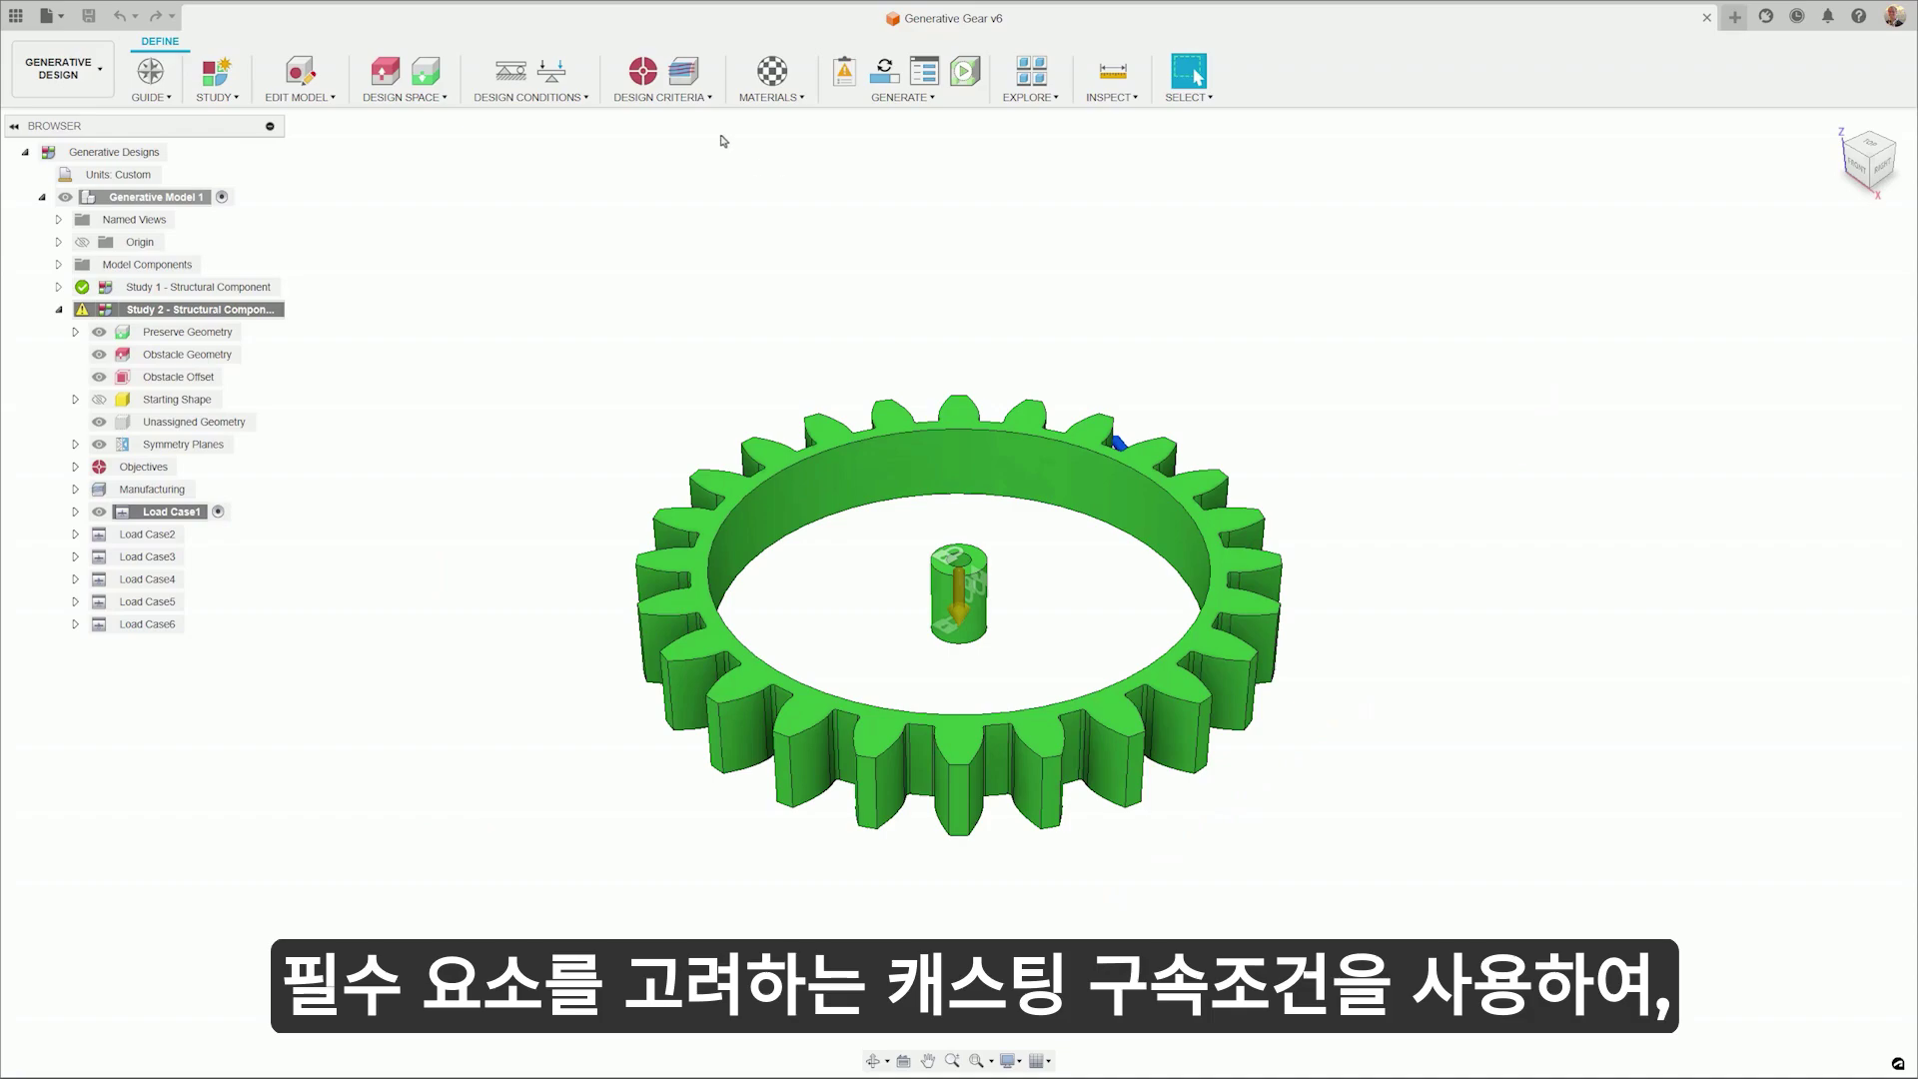
click(689, 80)
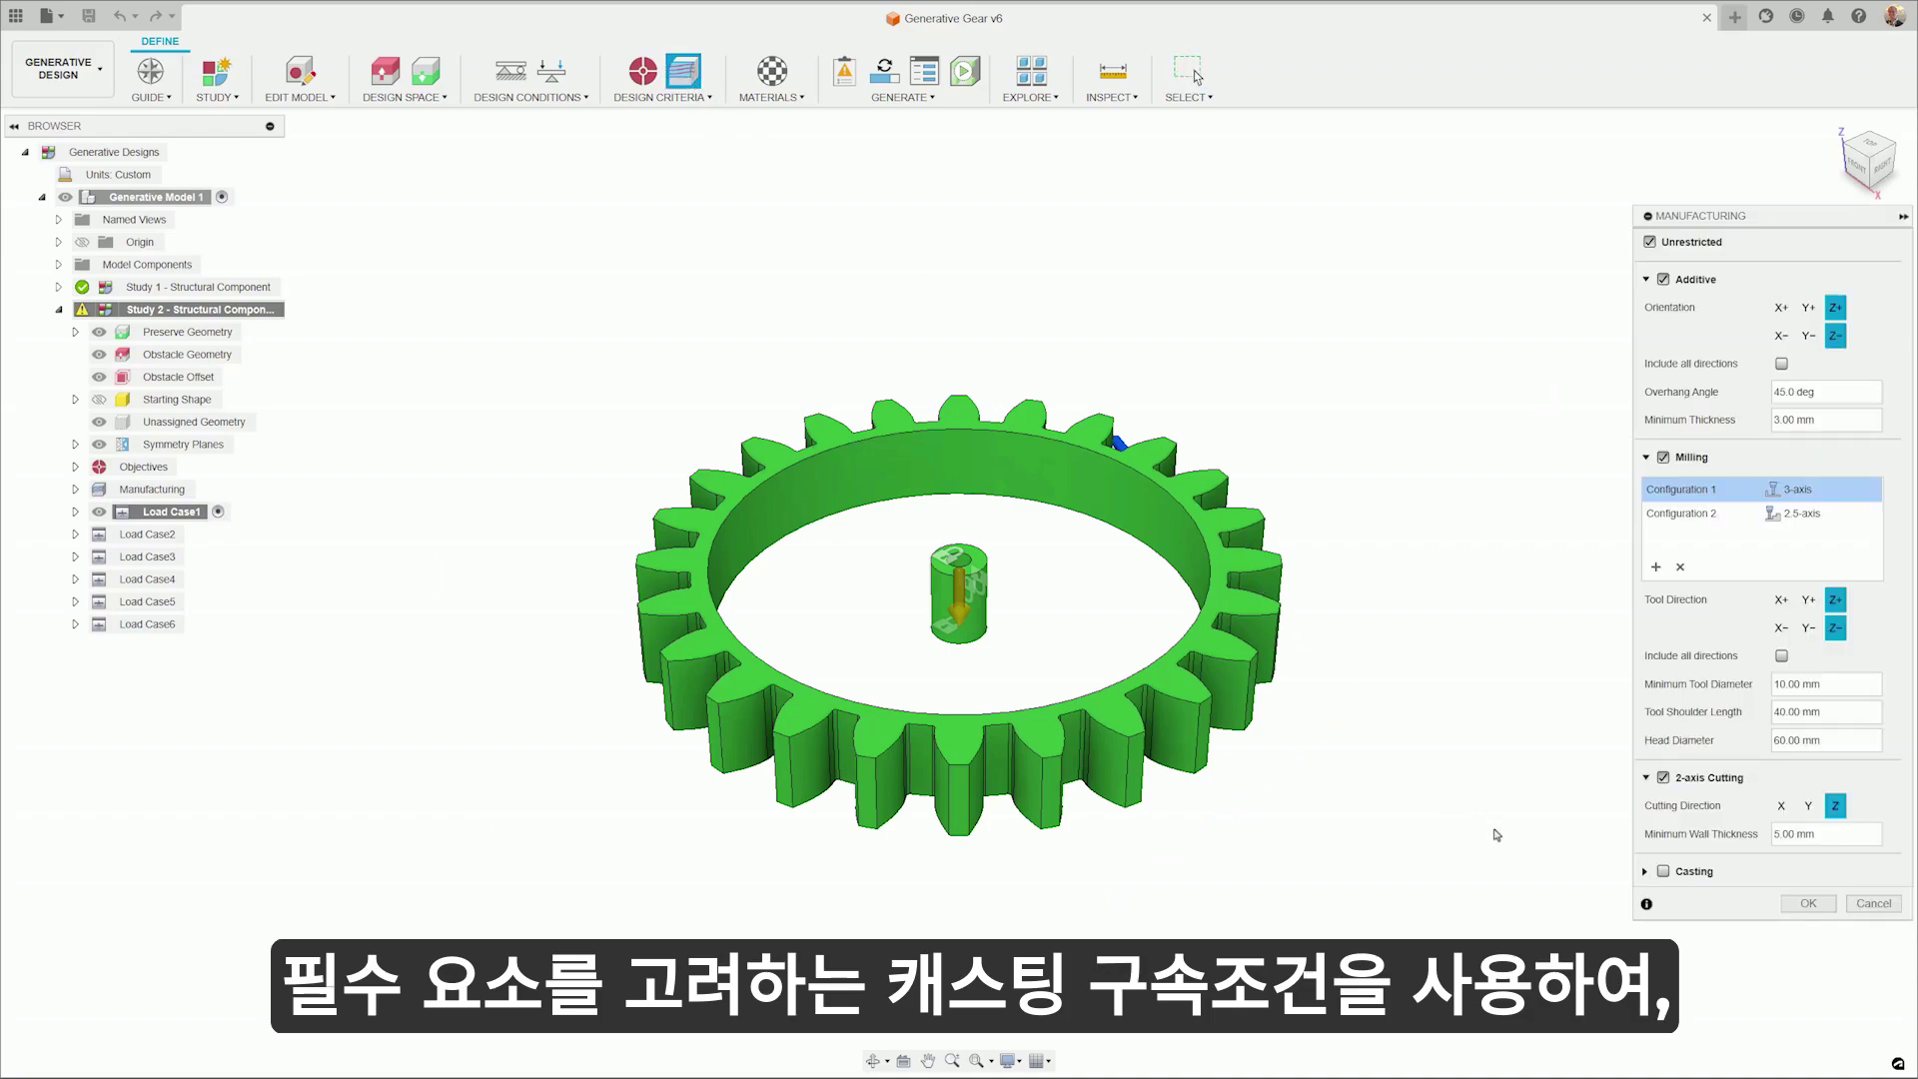
click(1663, 871)
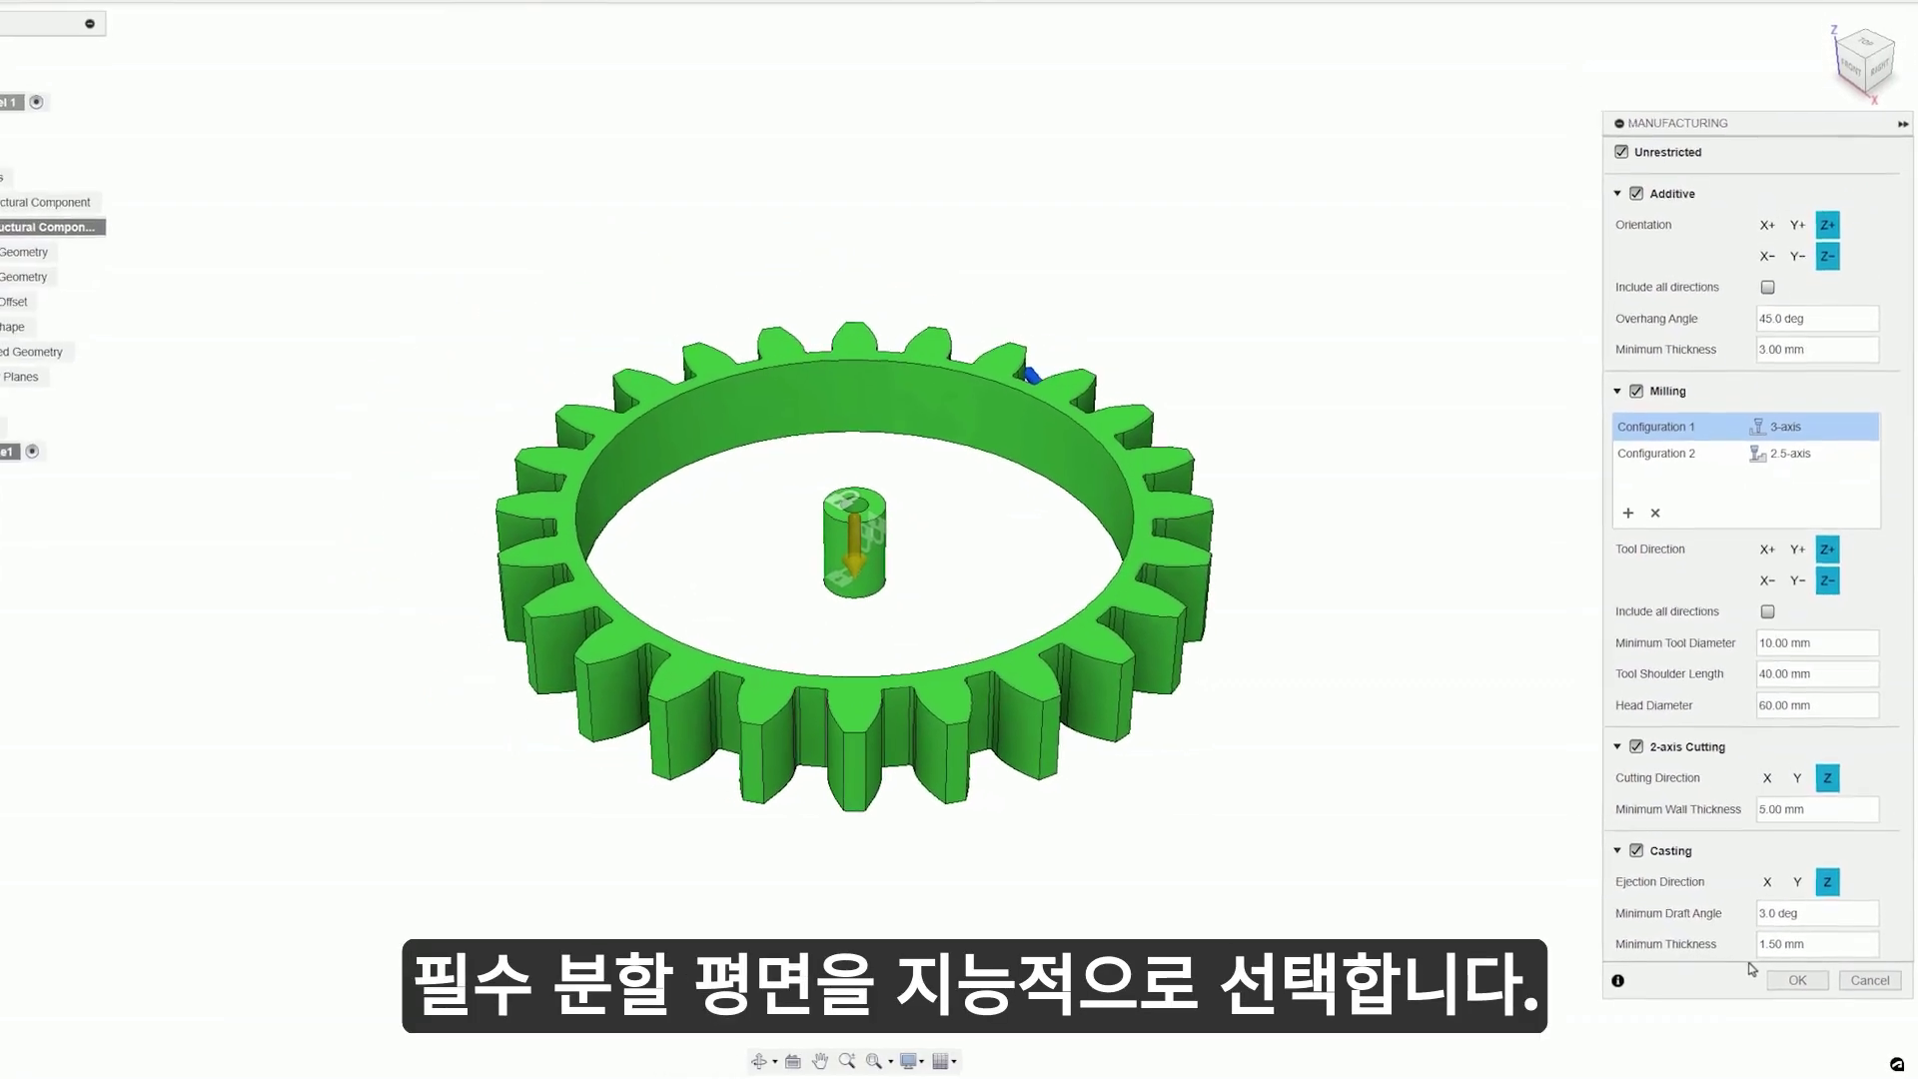
click(1797, 979)
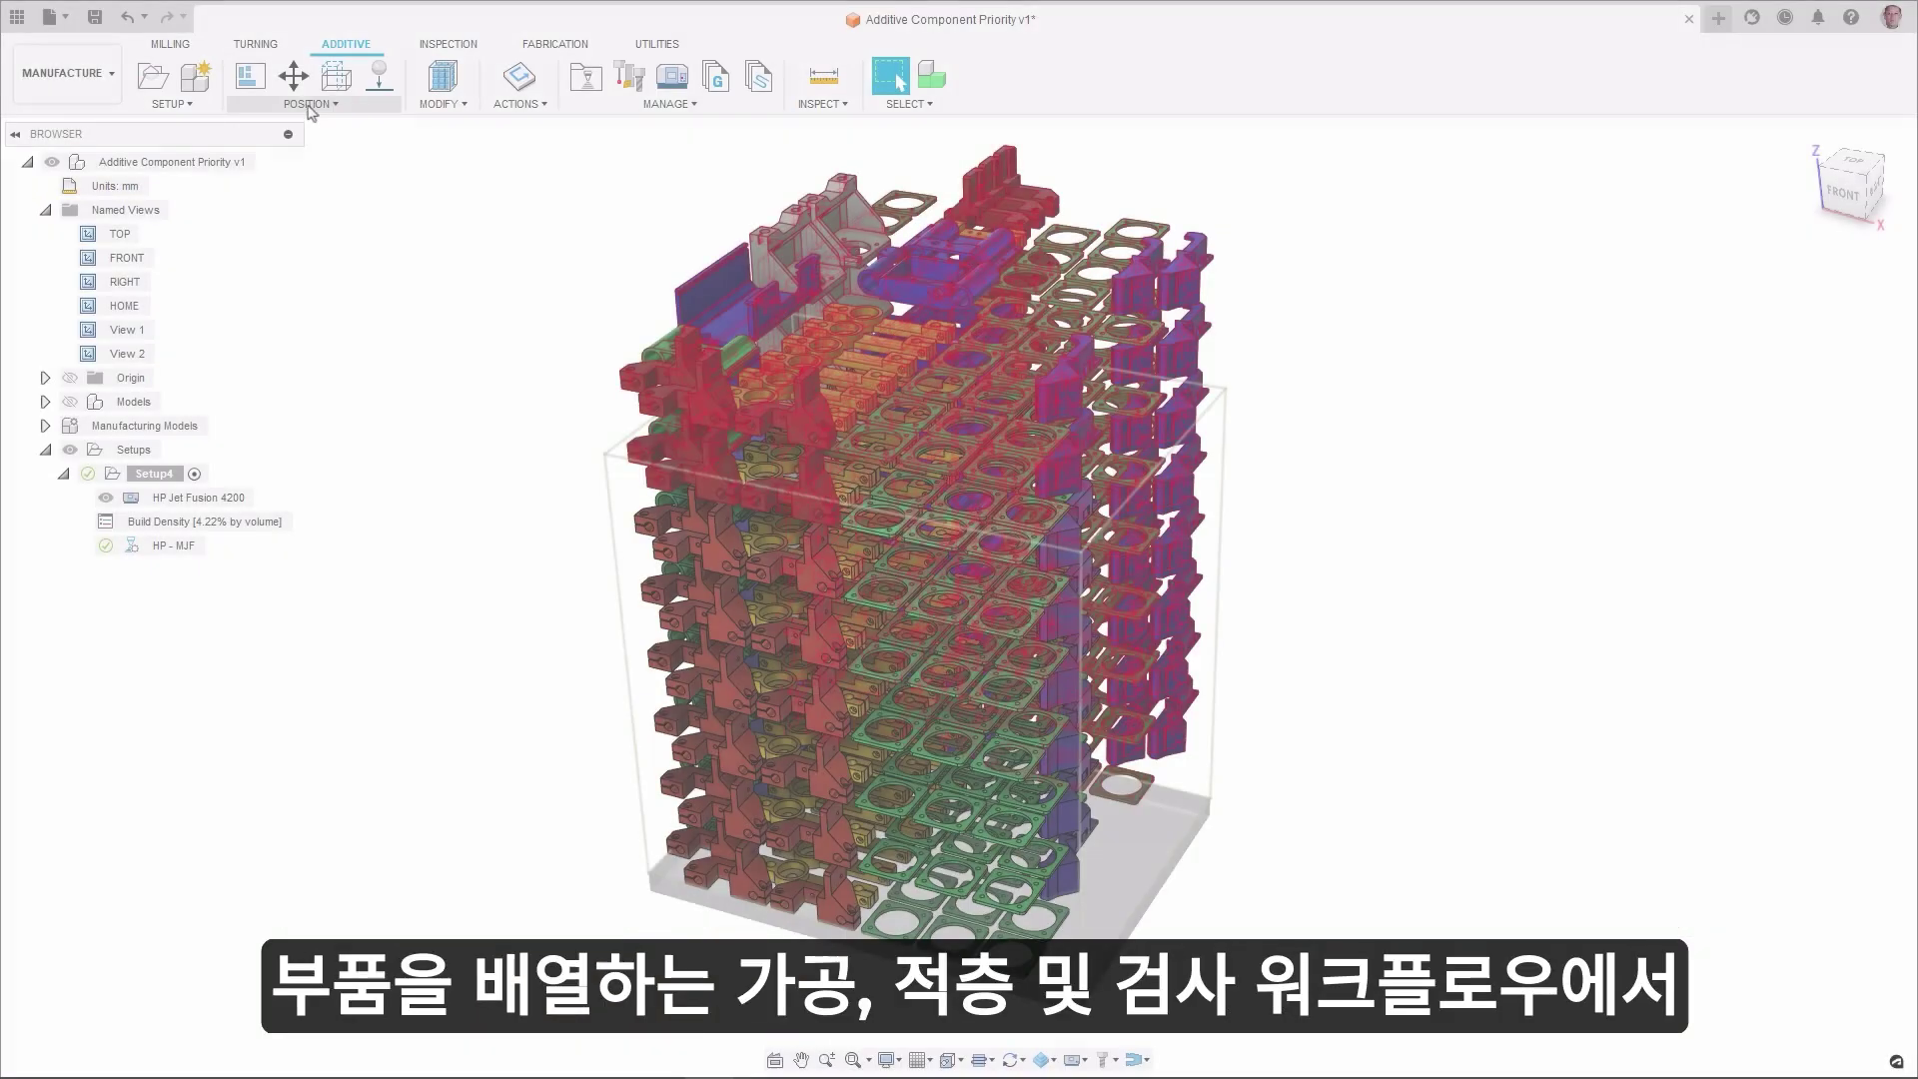
- Arrange the build-volume parts using 3D Arrange (Bounding Box), Volume priority and 2 mm spacing
click(311, 104)
click(275, 196)
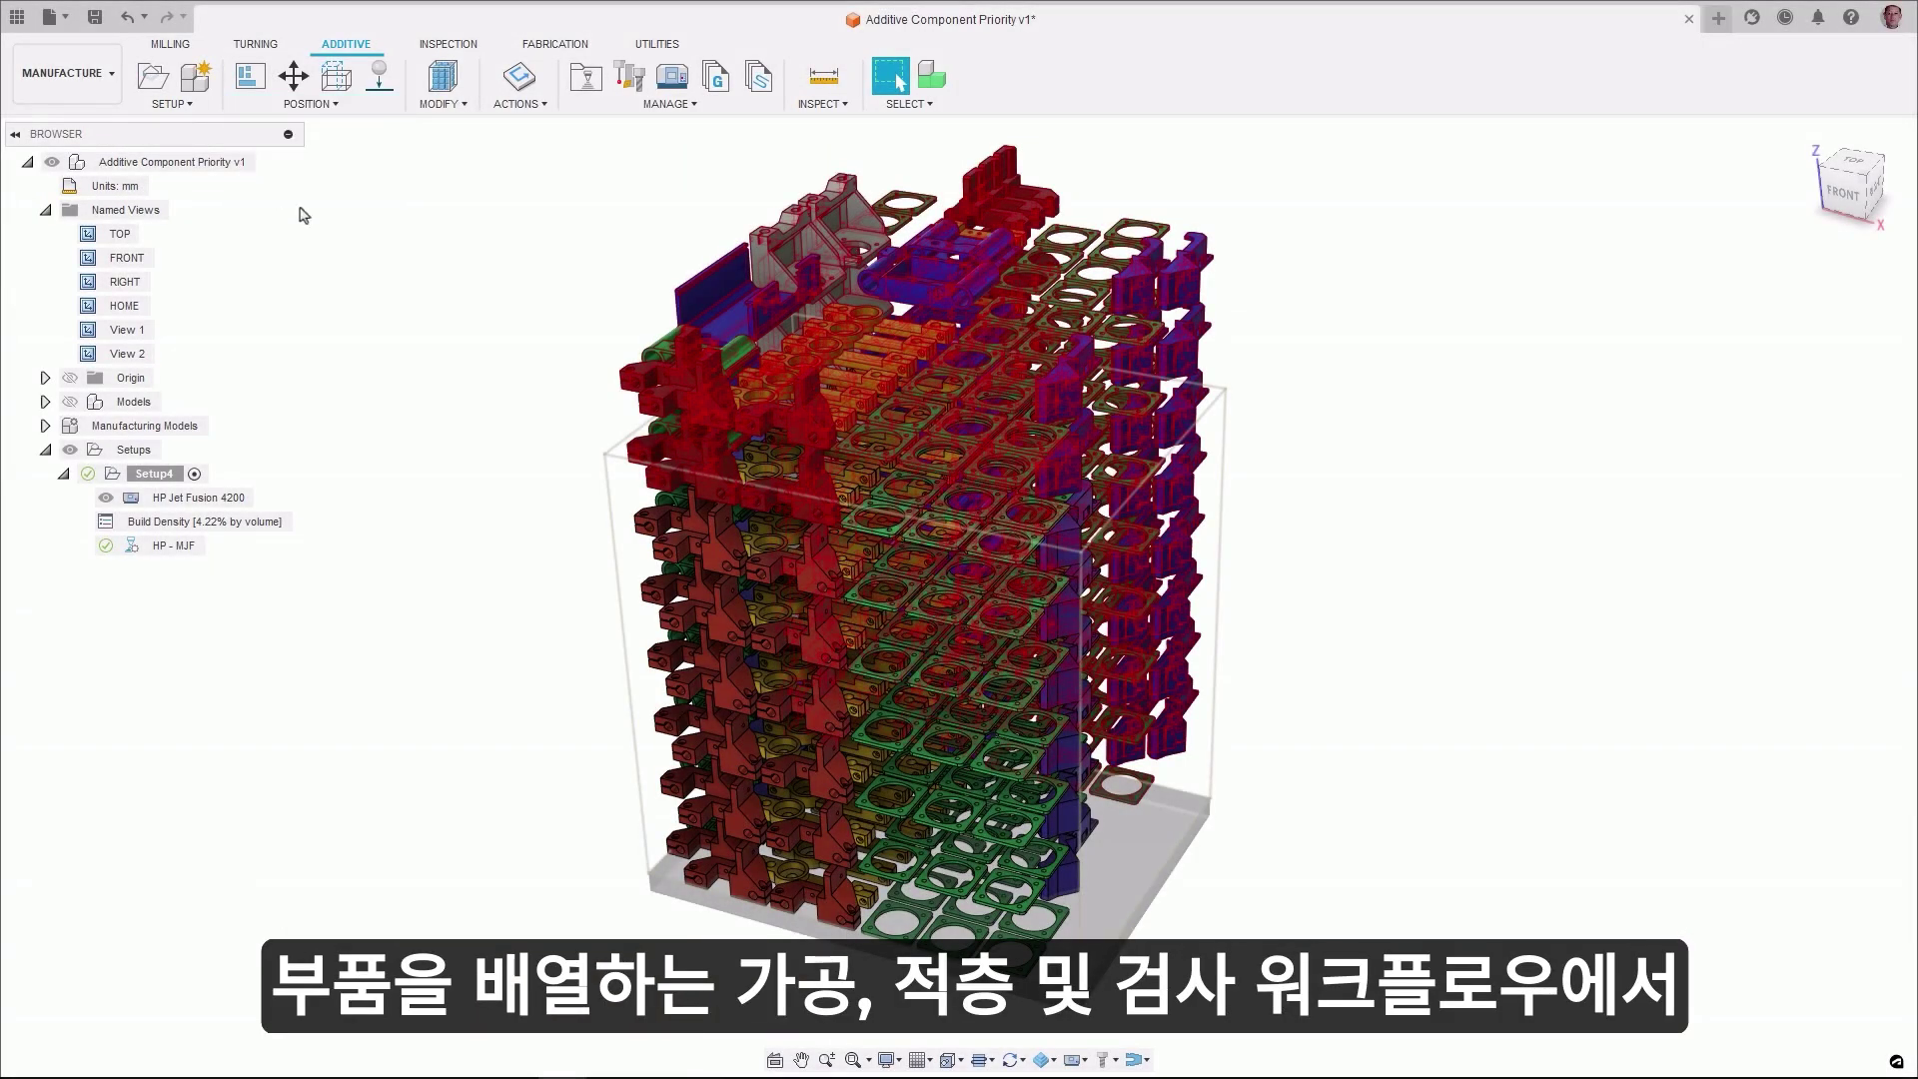
click(1811, 292)
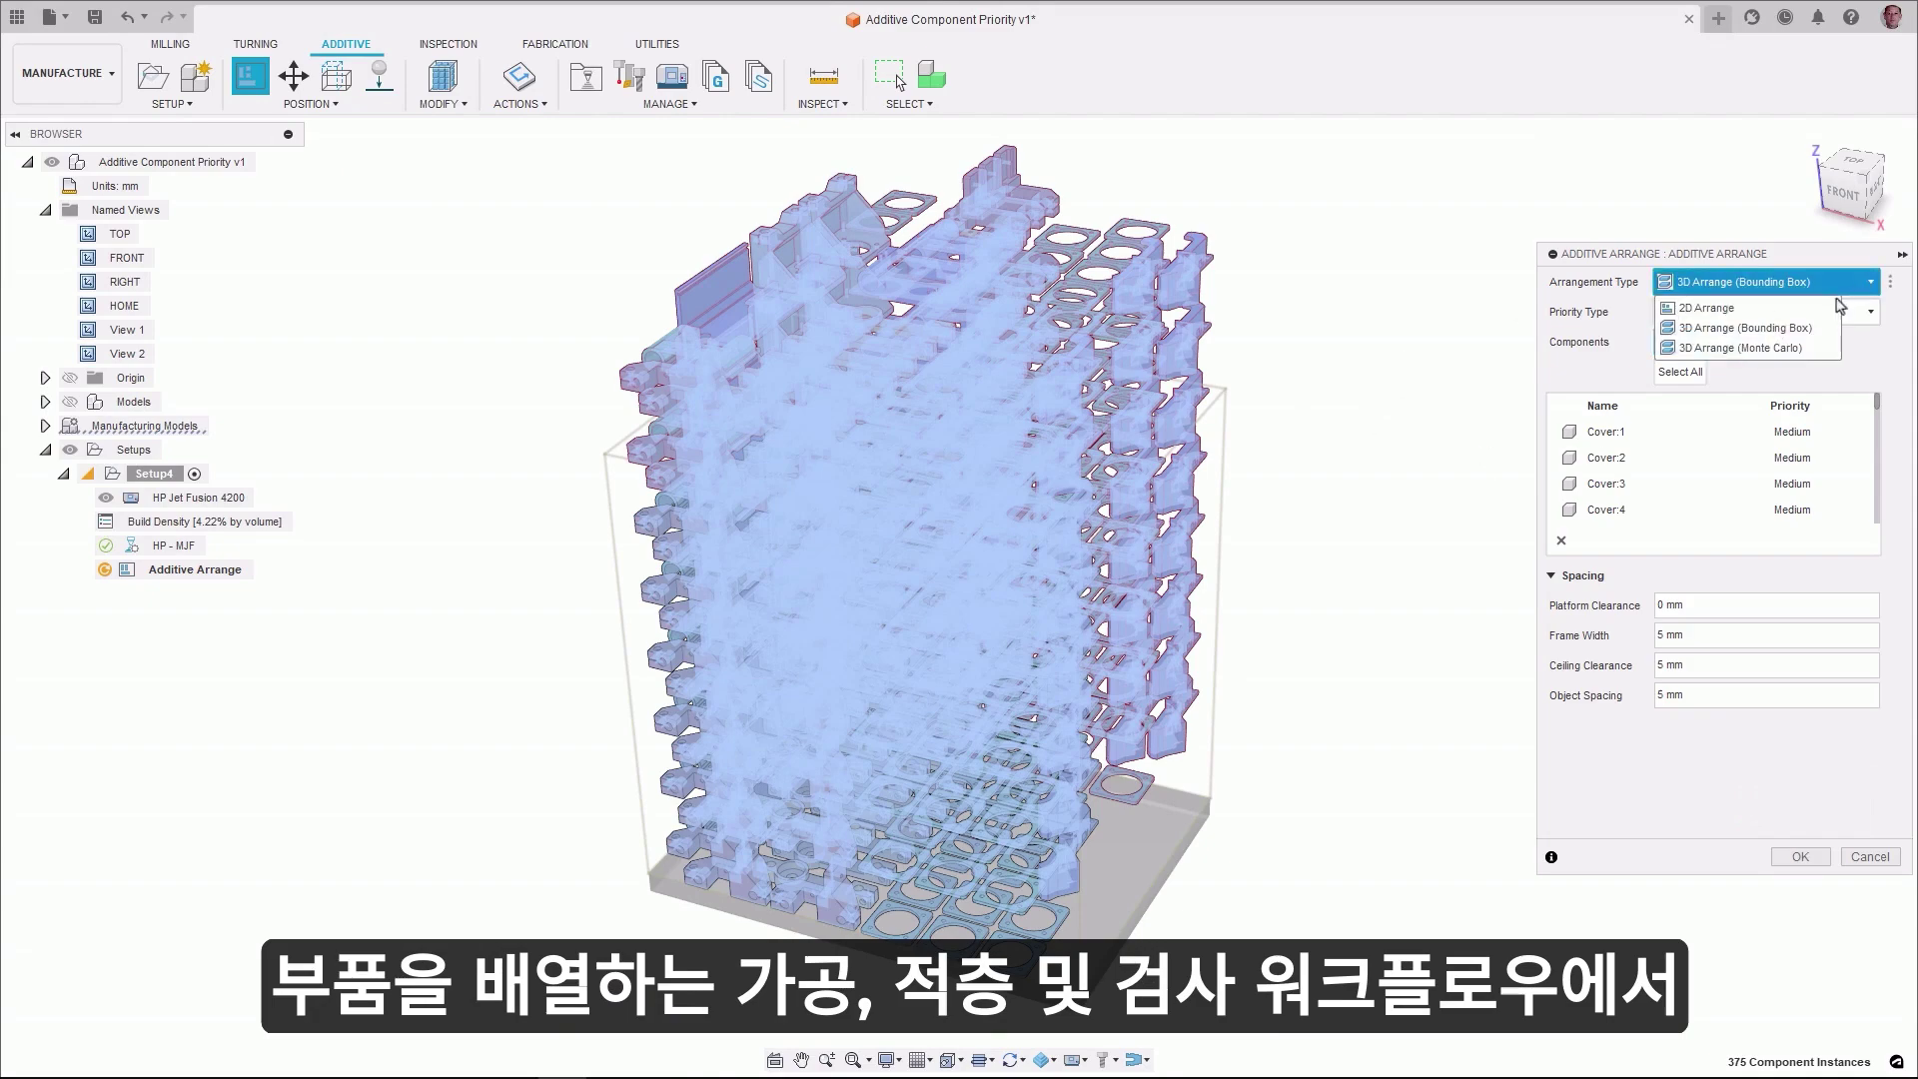
click(1814, 334)
click(1738, 311)
click(1711, 360)
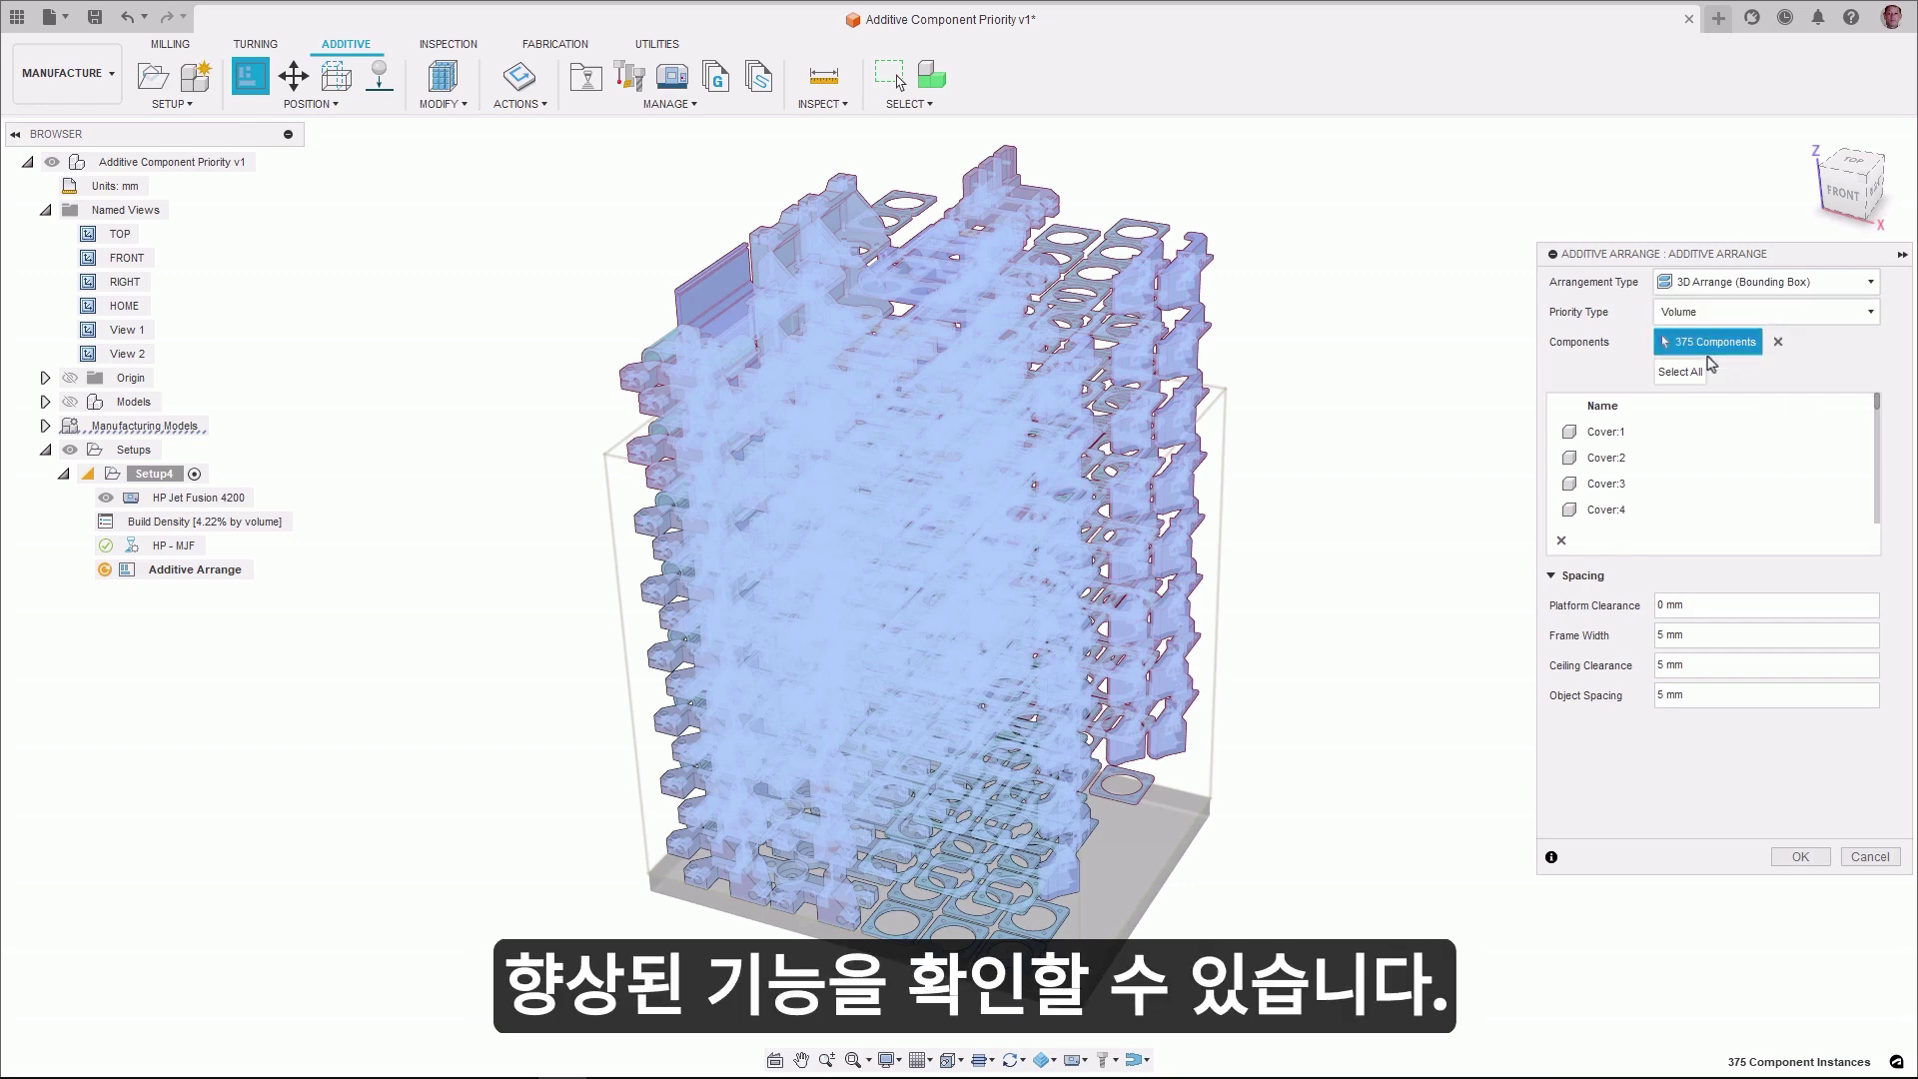
scroll(1873, 404, down, 5)
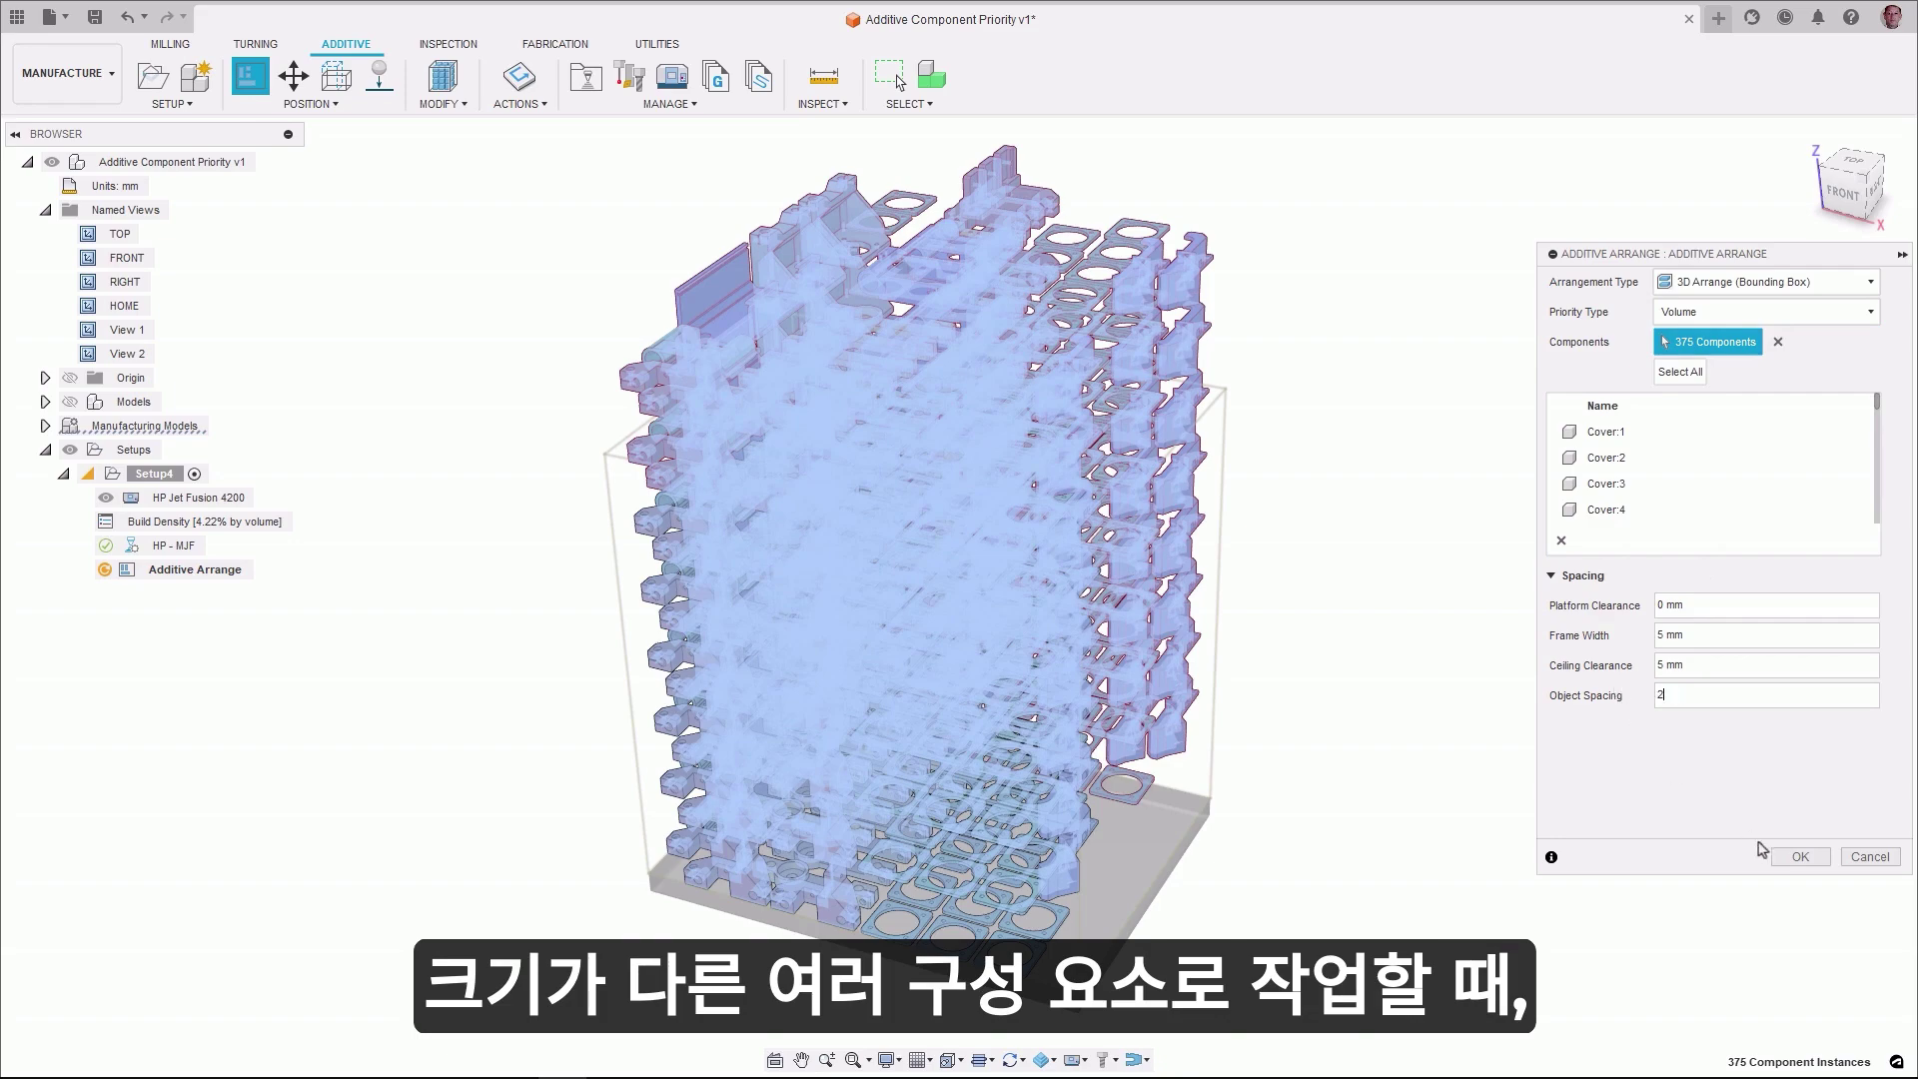
click(1799, 857)
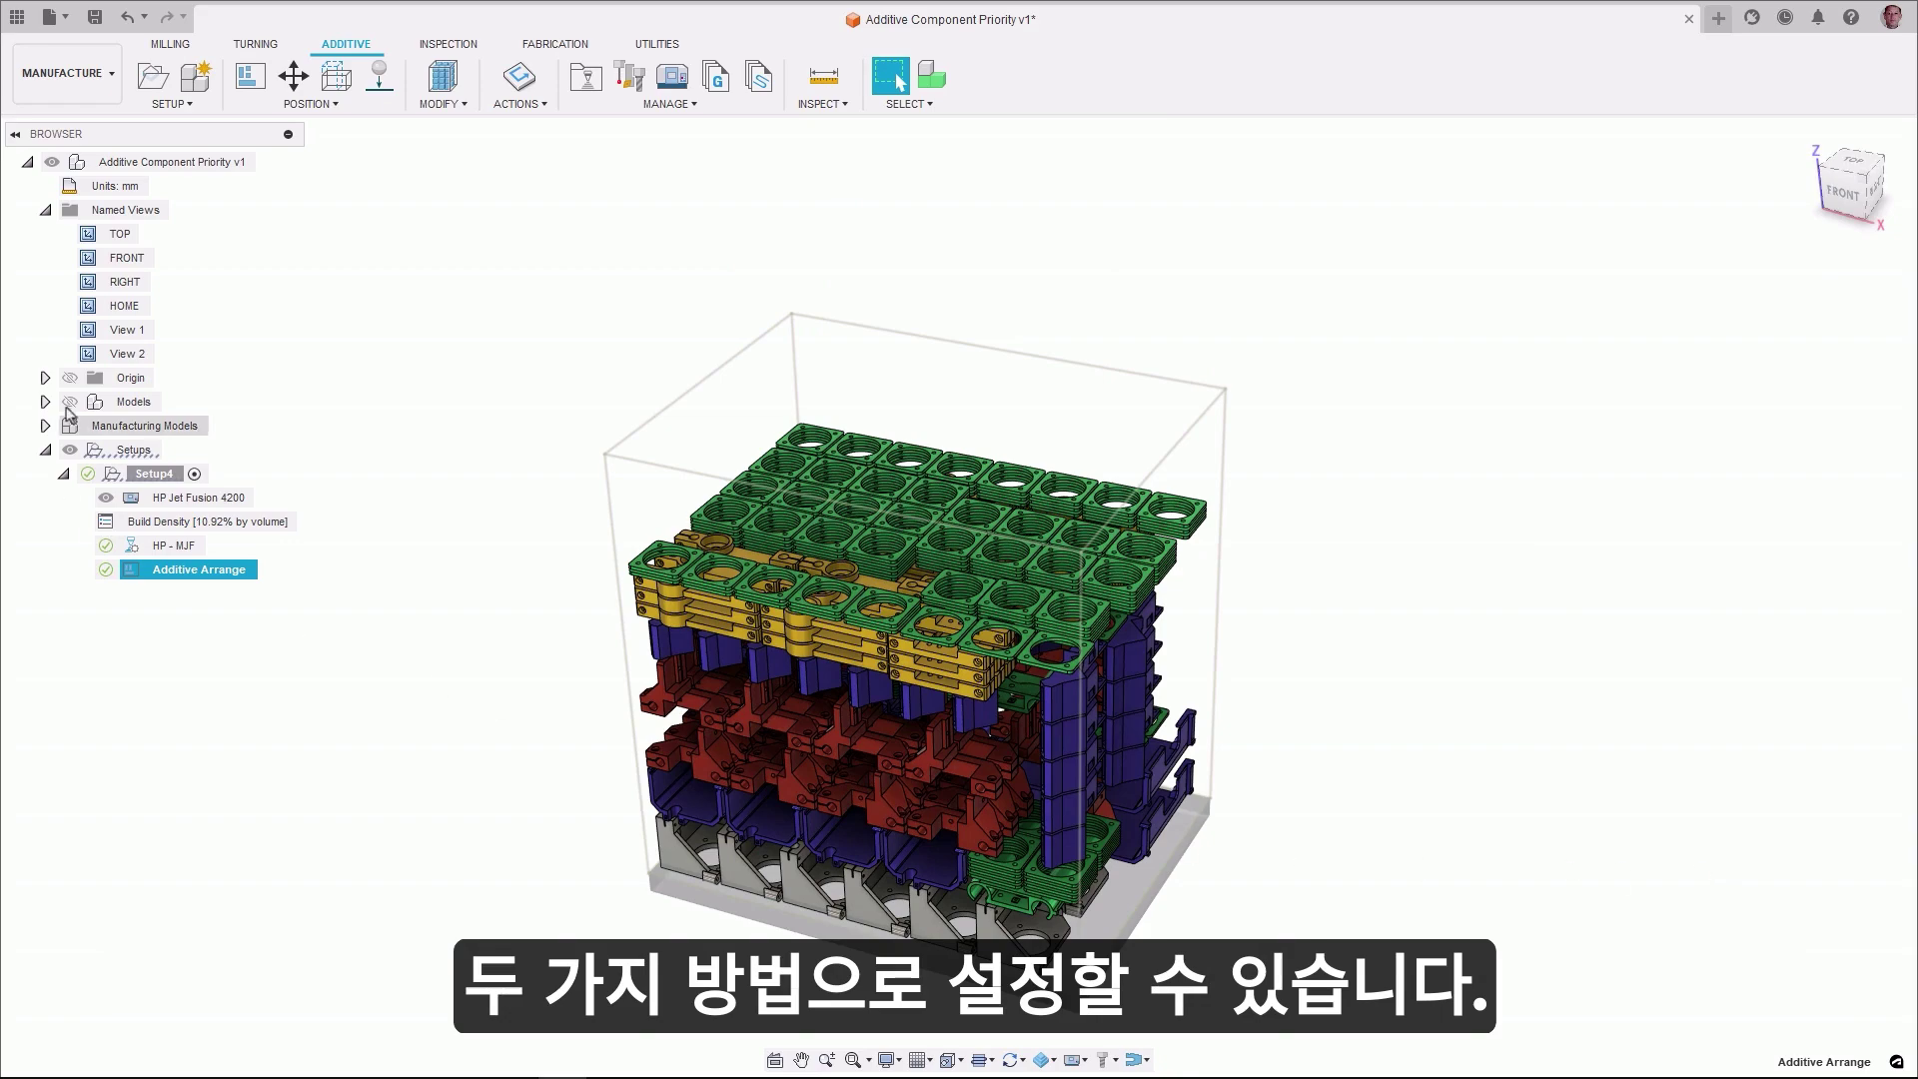
- Re-run the arrangement with Component priority, giving Plate Spacers (1):1, (1):2, (1):3 Very High priority
double_click(89, 357)
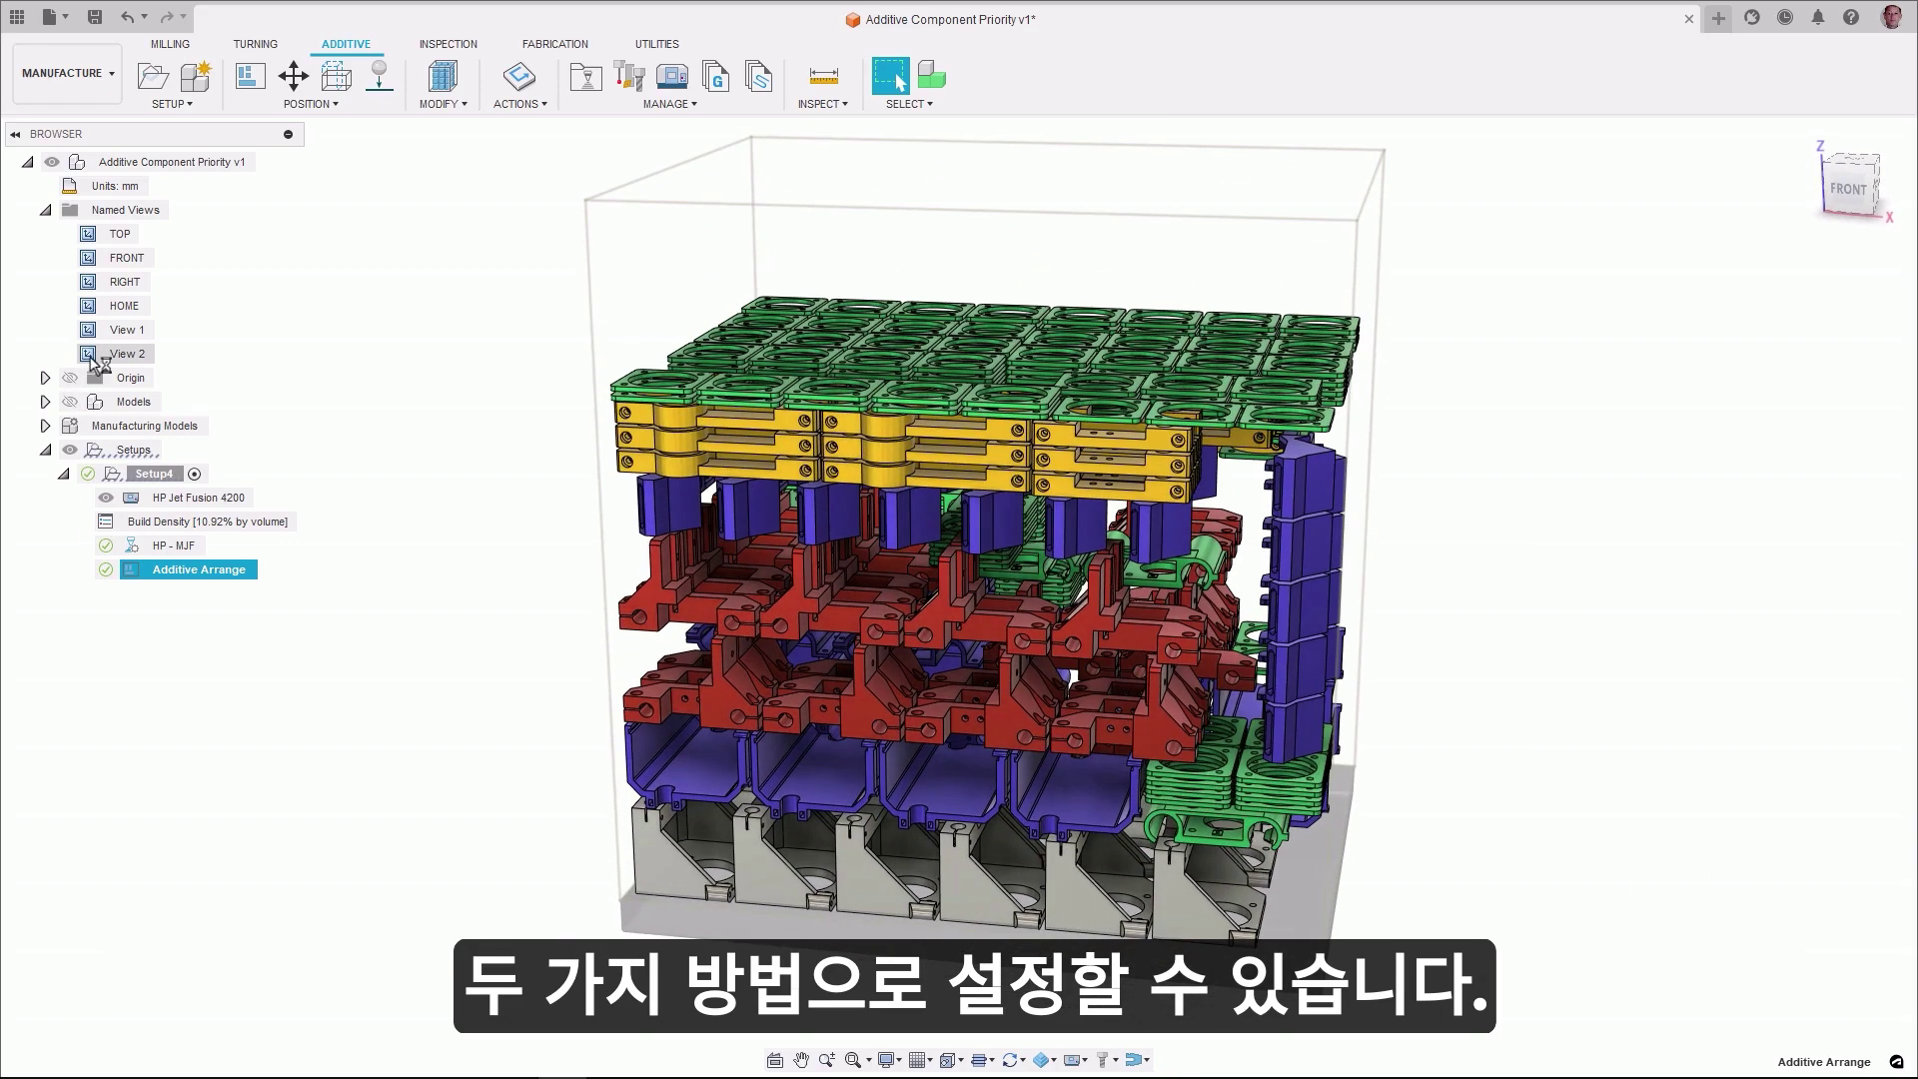
double_click(198, 570)
click(1753, 311)
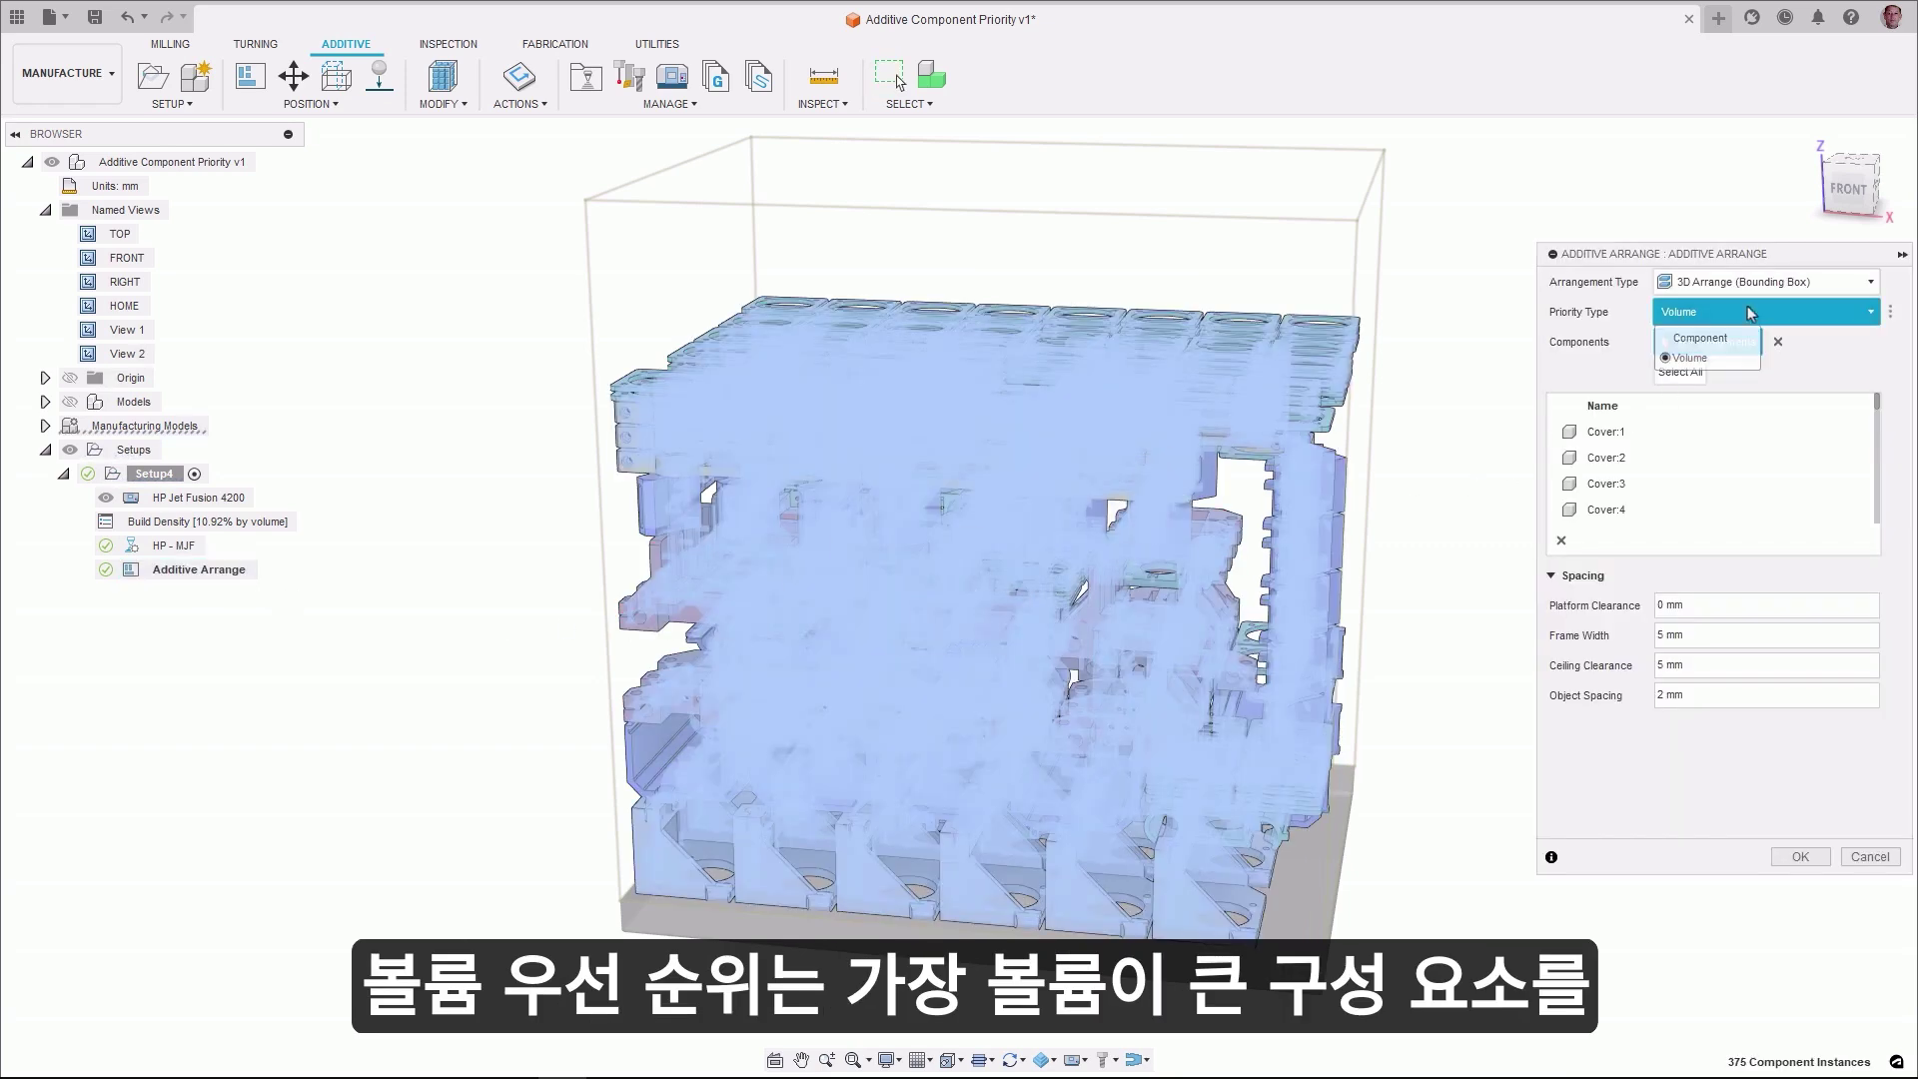
click(1725, 340)
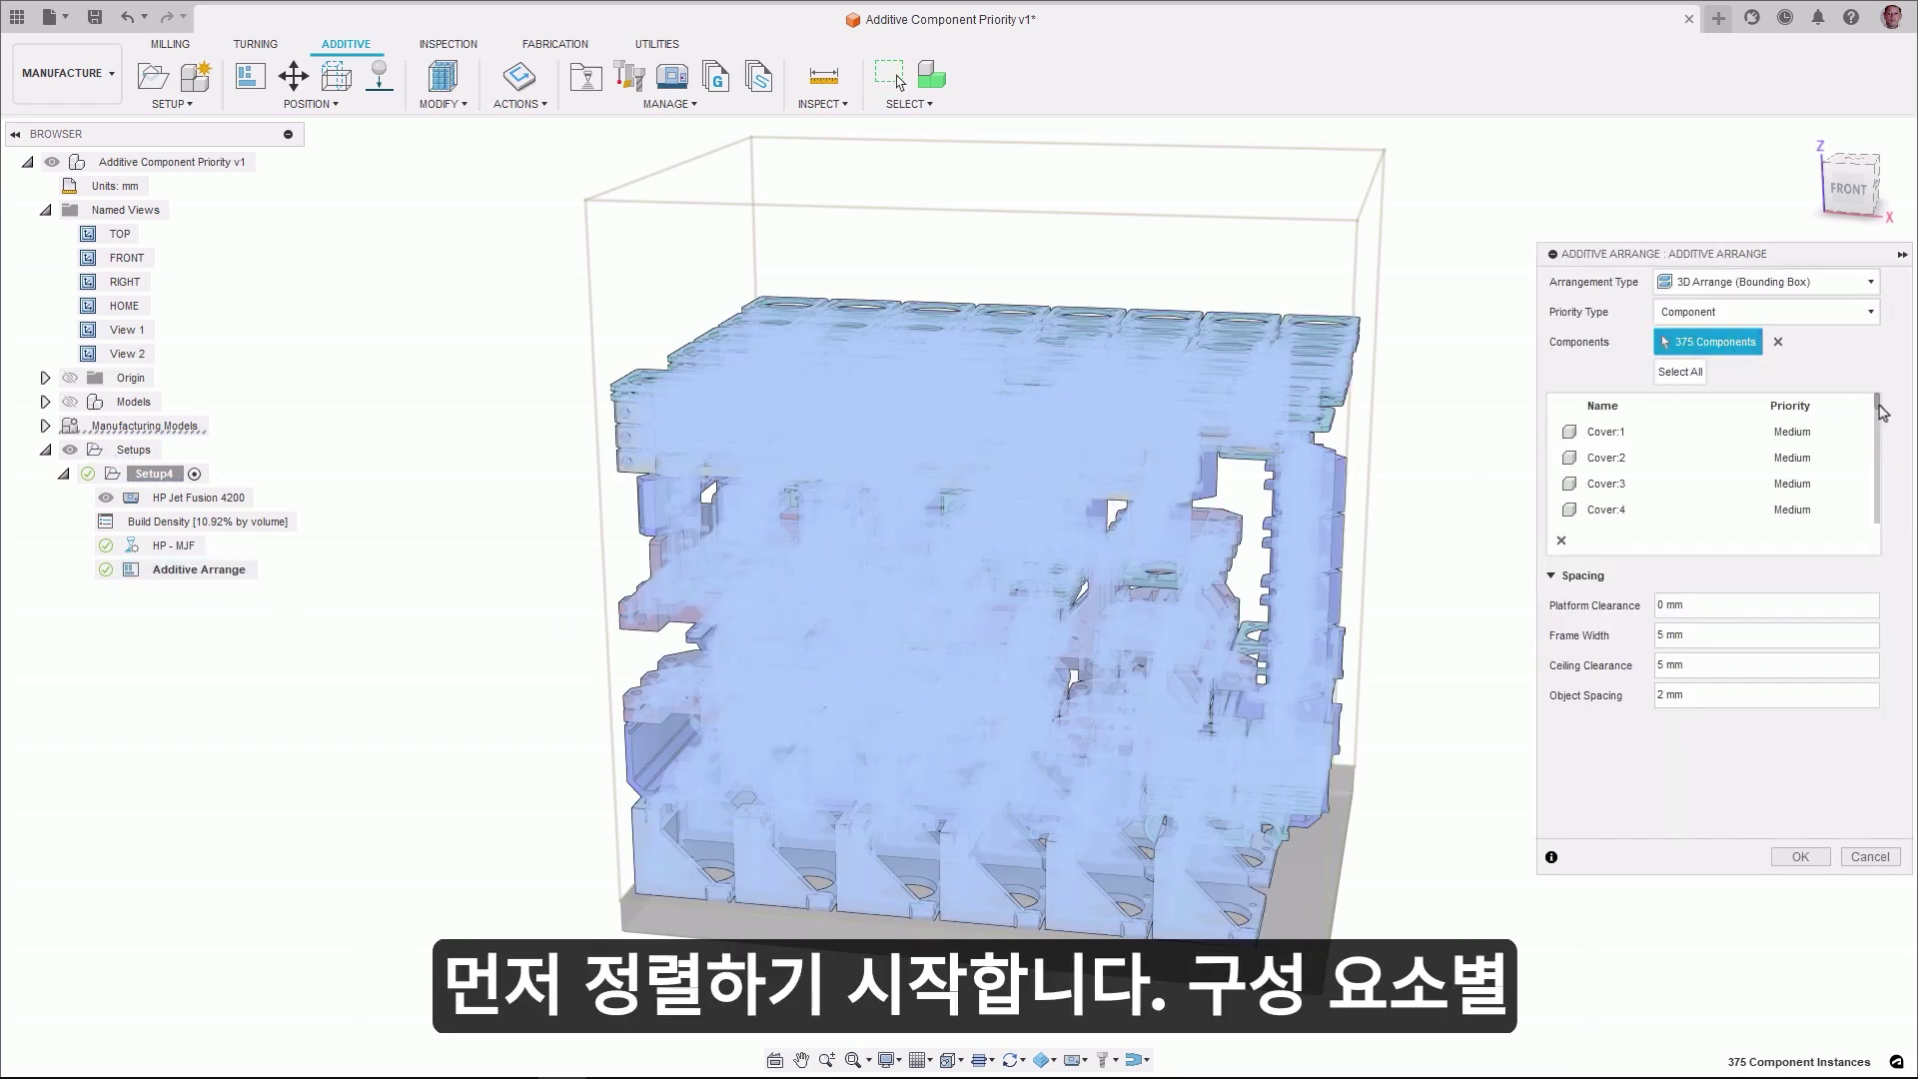
drag(1879, 434, 1875, 454)
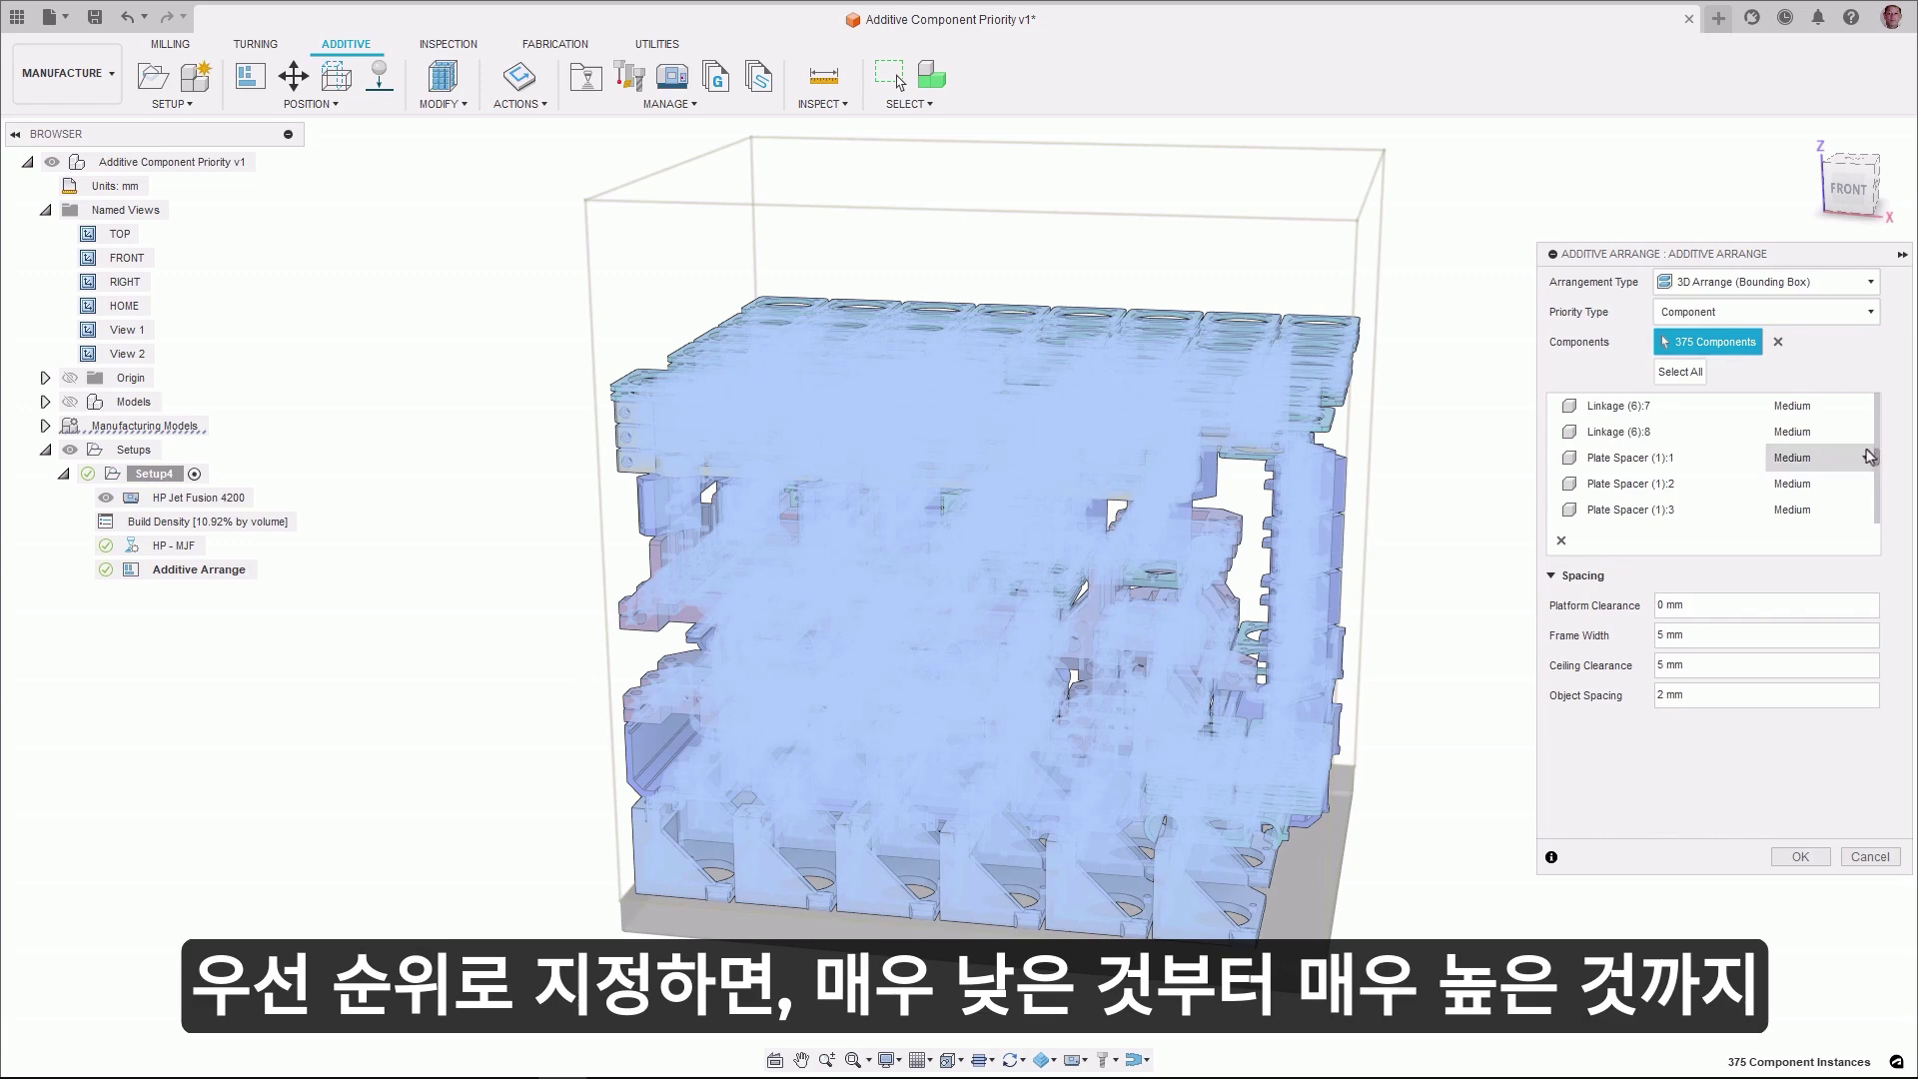
click(1864, 457)
click(1808, 484)
click(1813, 484)
click(1808, 510)
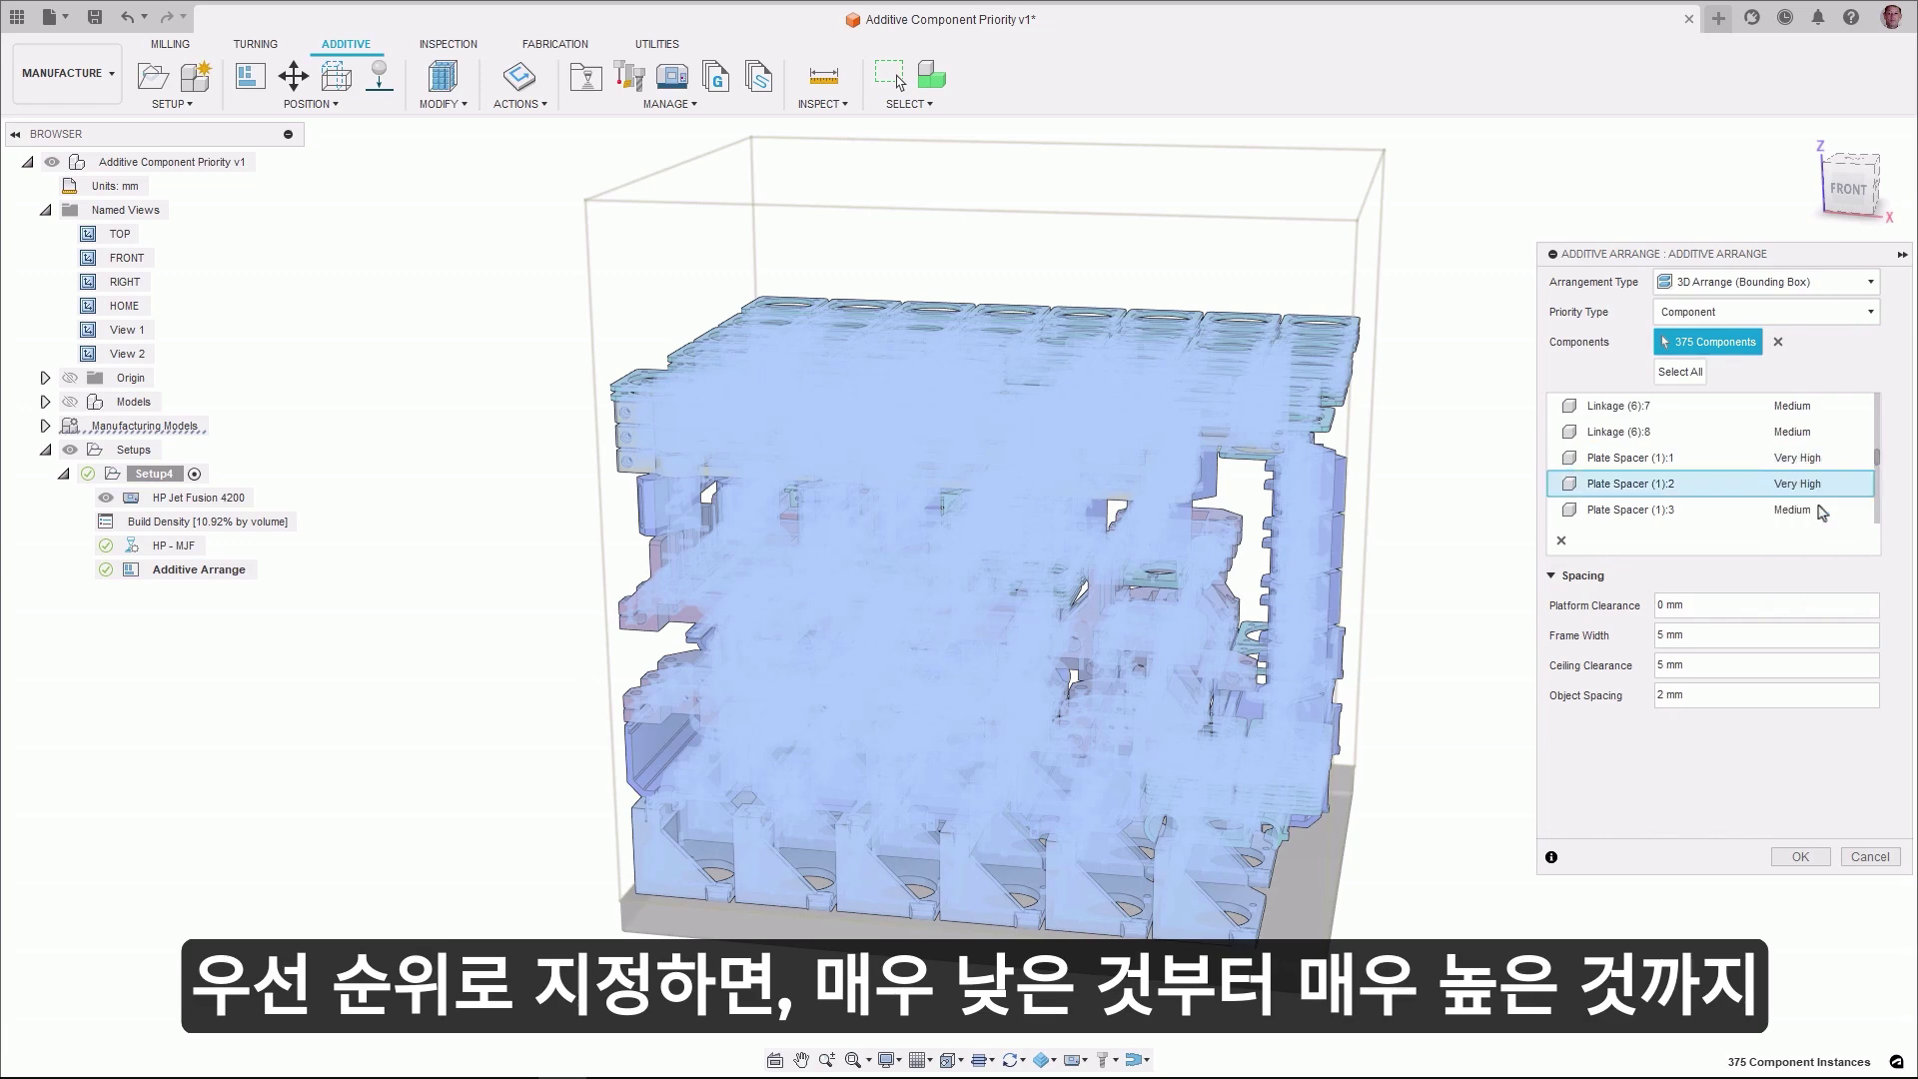
click(1818, 510)
click(1813, 535)
scroll(1816, 536, down, 10)
click(1801, 857)
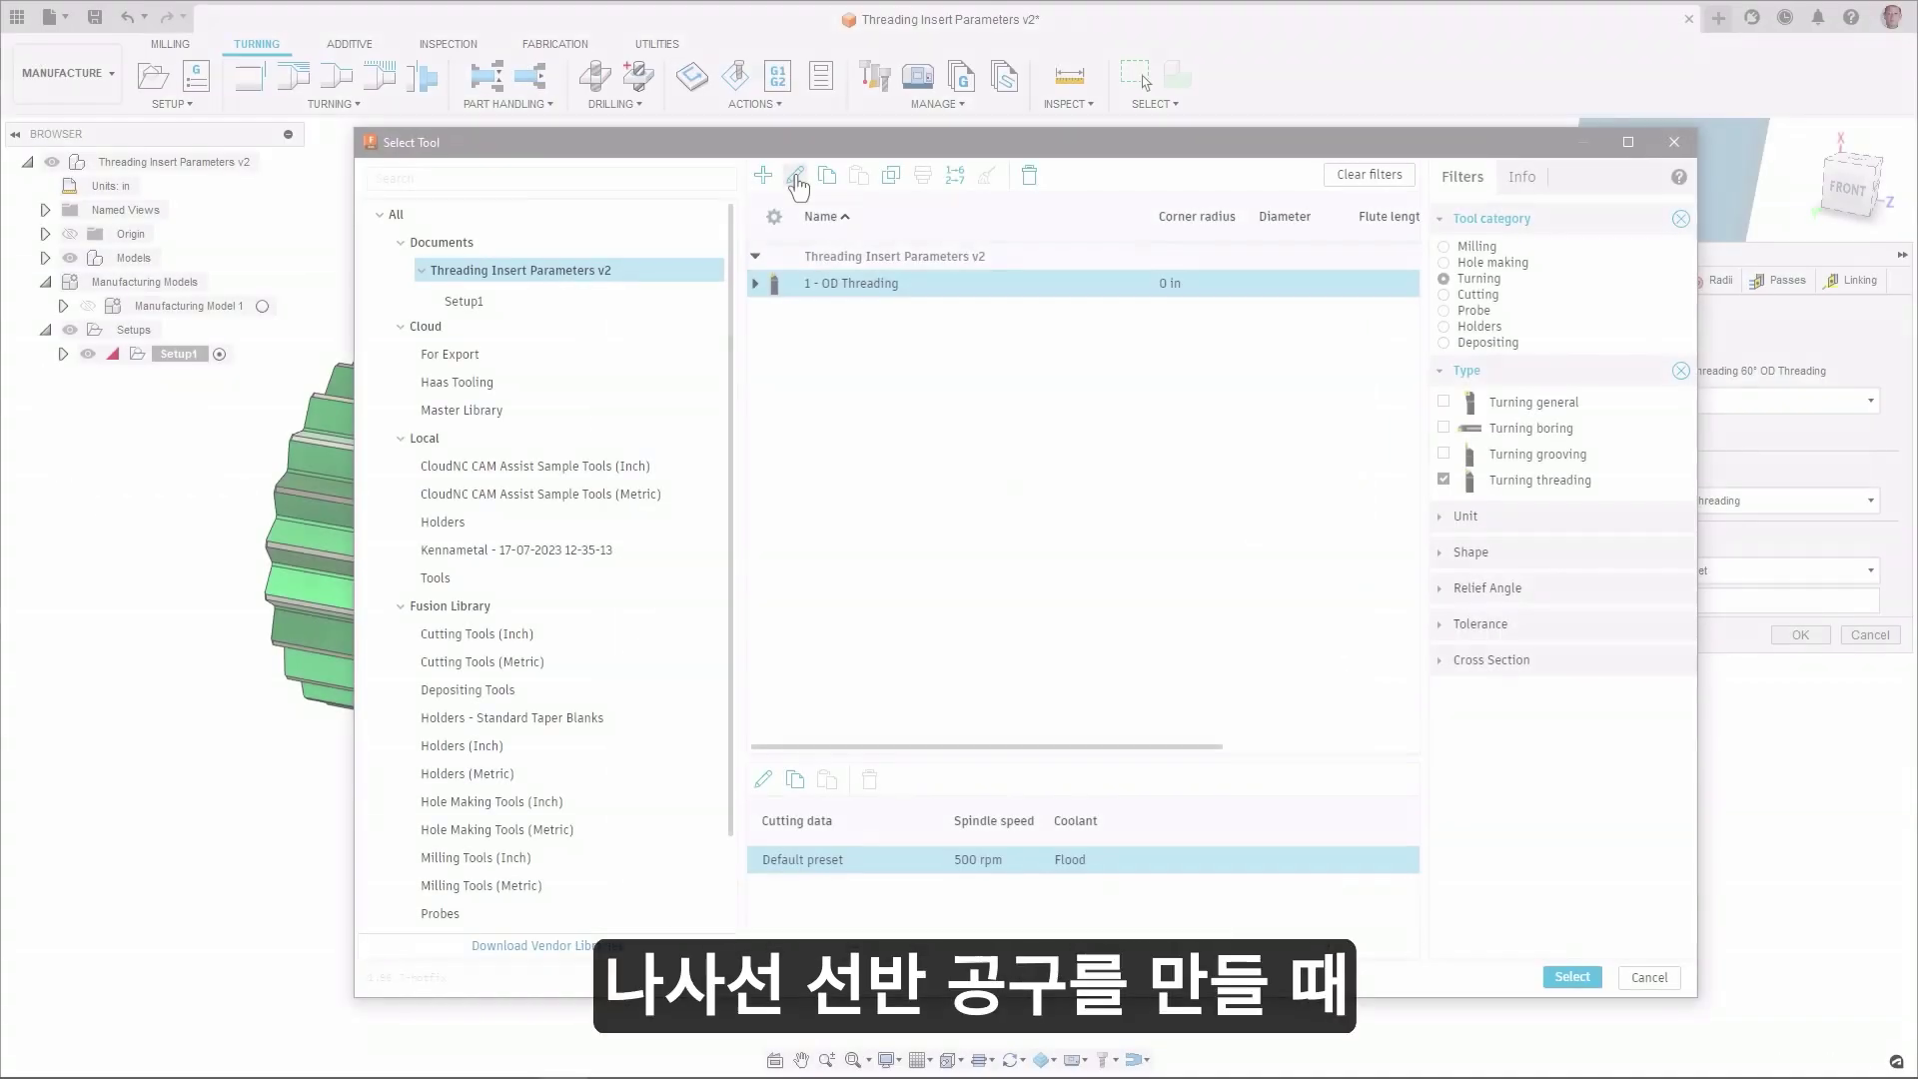
- Edit the OD Threading tool and review its insert's minimum and maximum thread pitch and profile angle
click(800, 186)
click(503, 214)
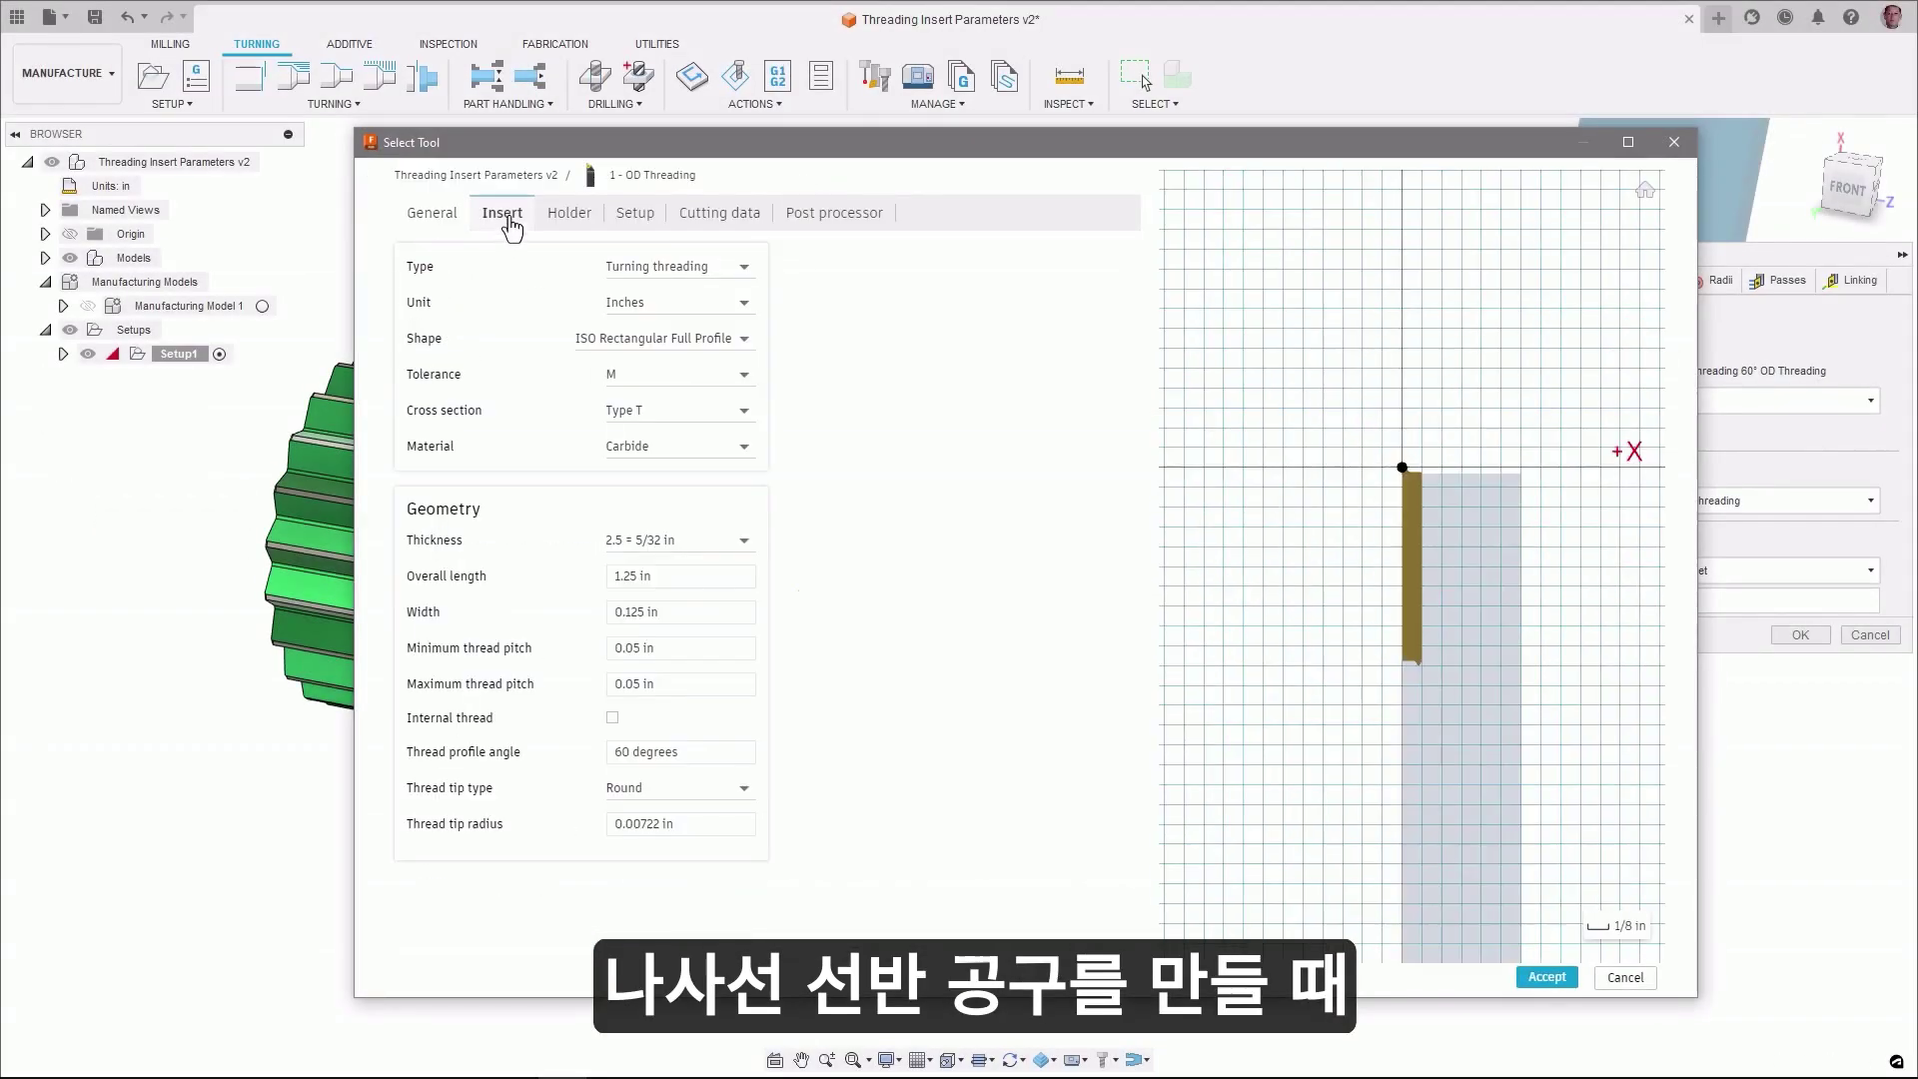
click(684, 654)
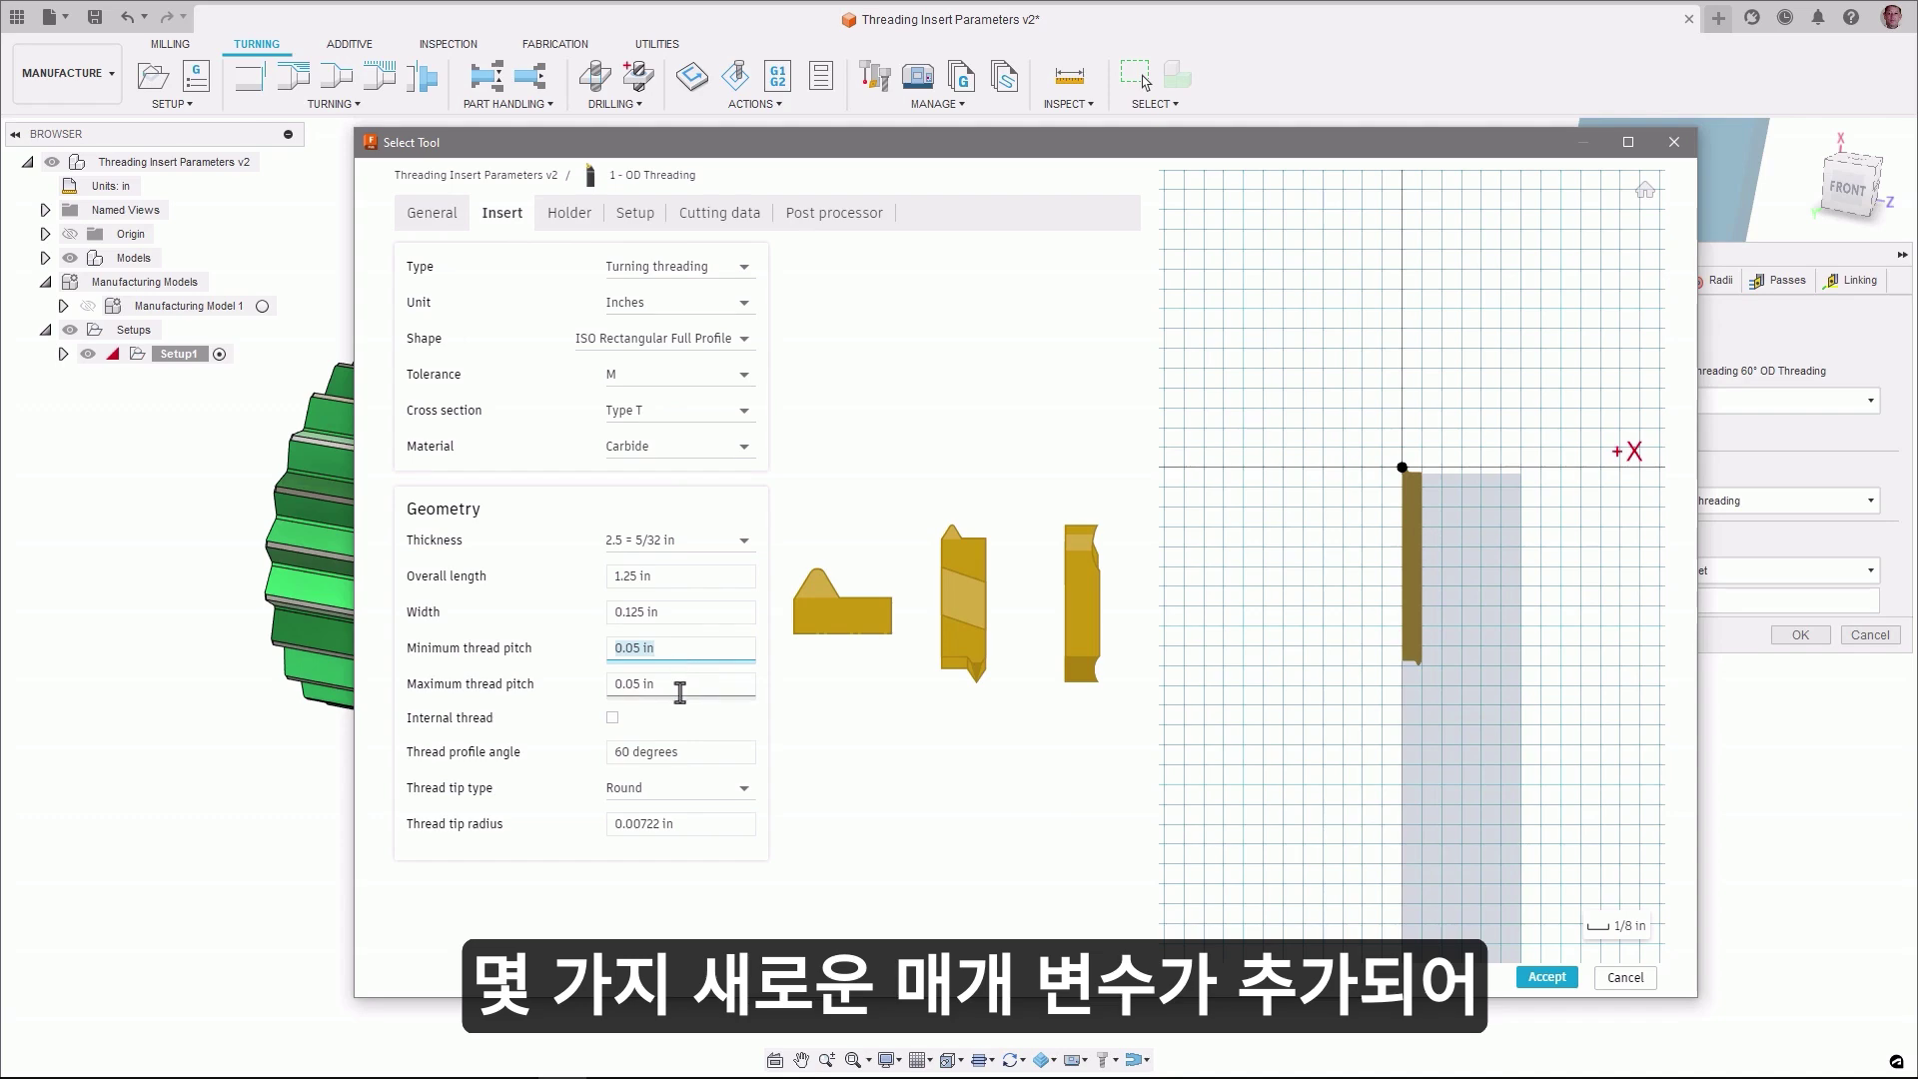
click(681, 688)
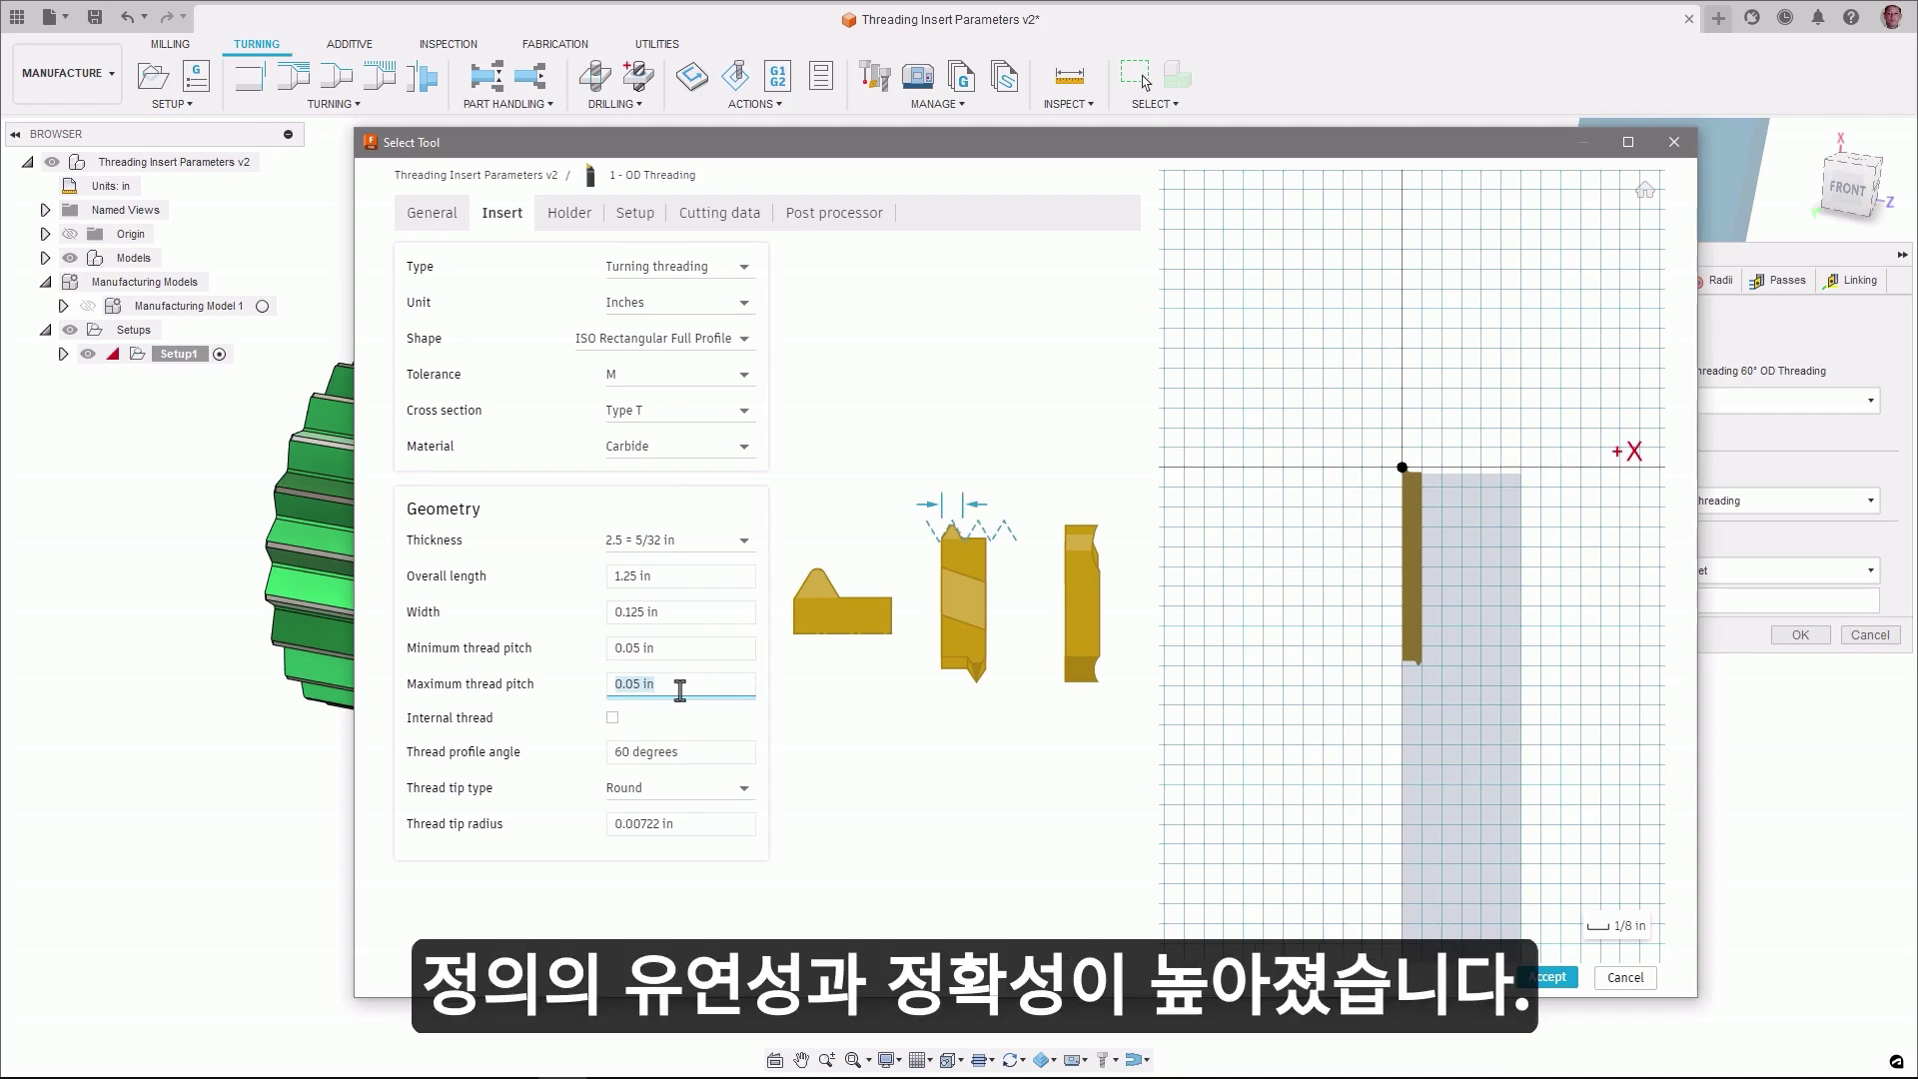
click(689, 754)
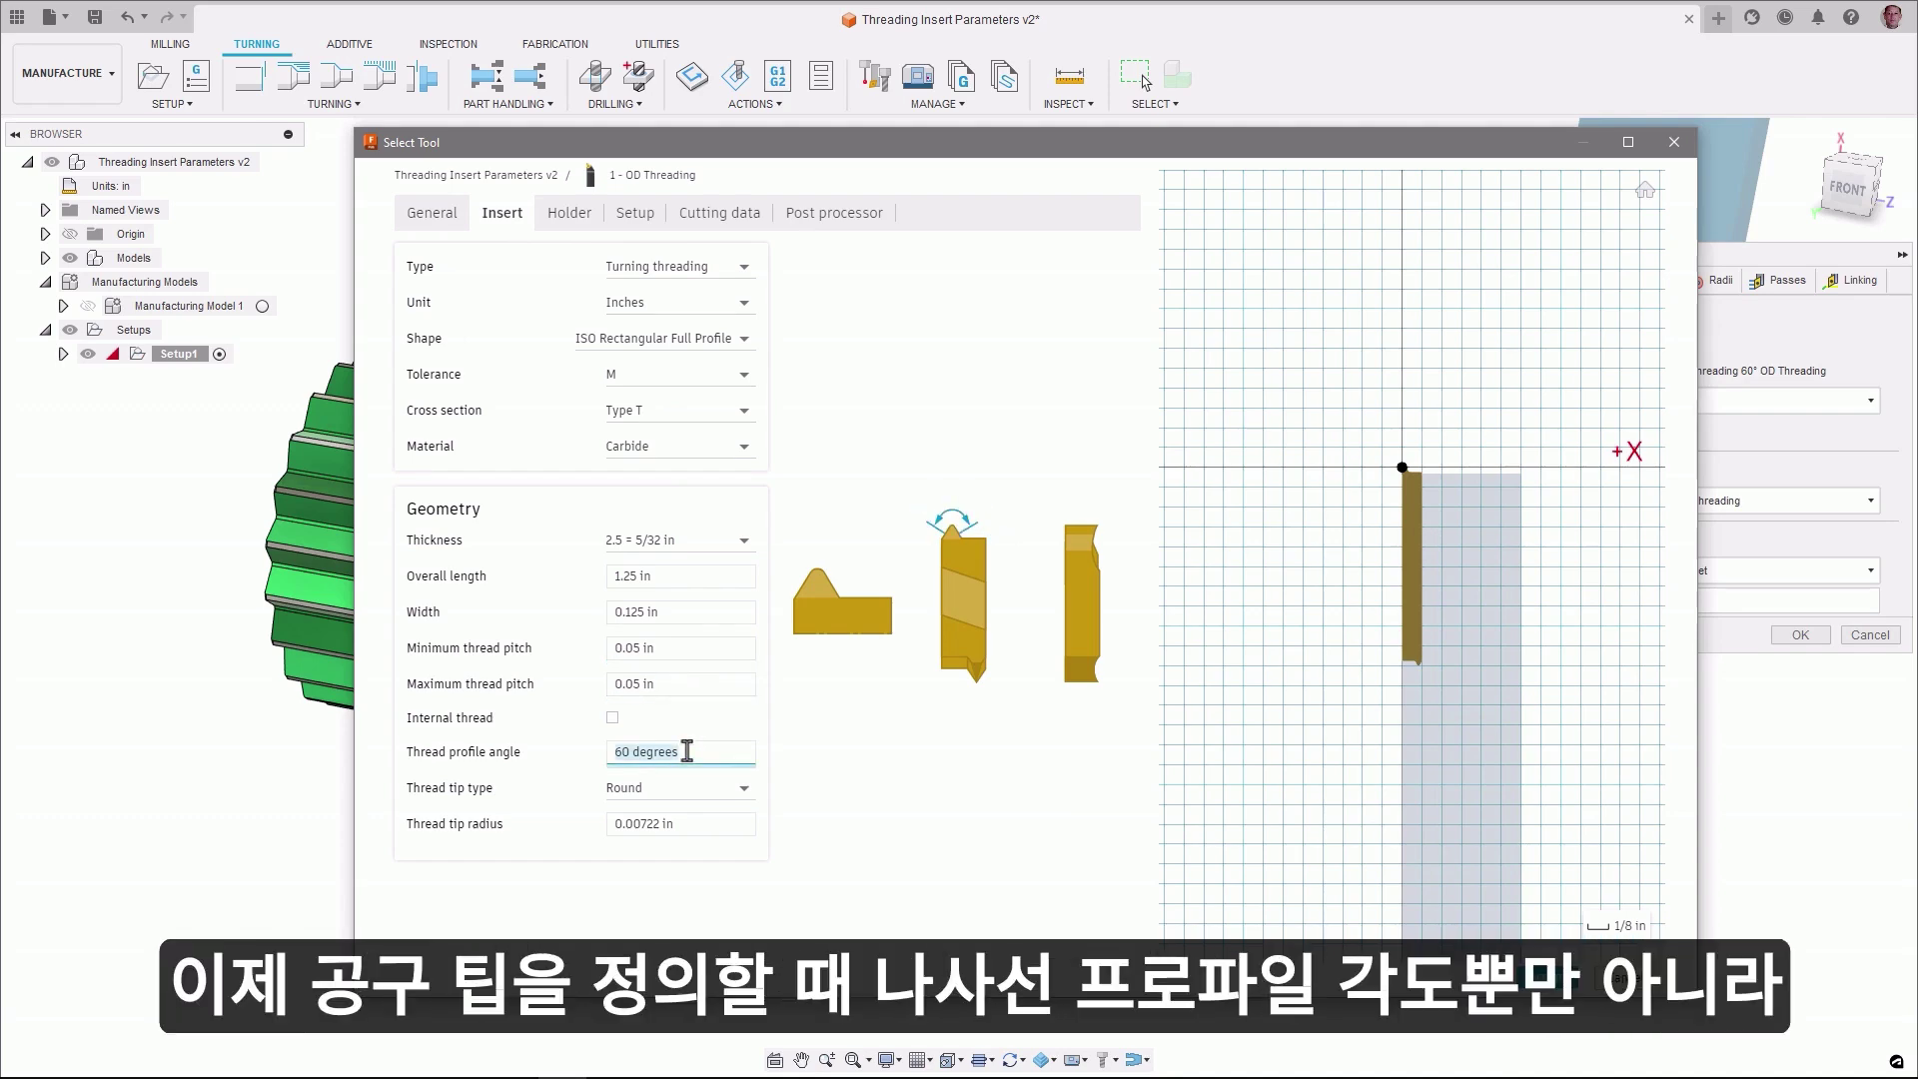
- Cycle the thread tip type through Flat and Point, then set it back to Round
click(696, 791)
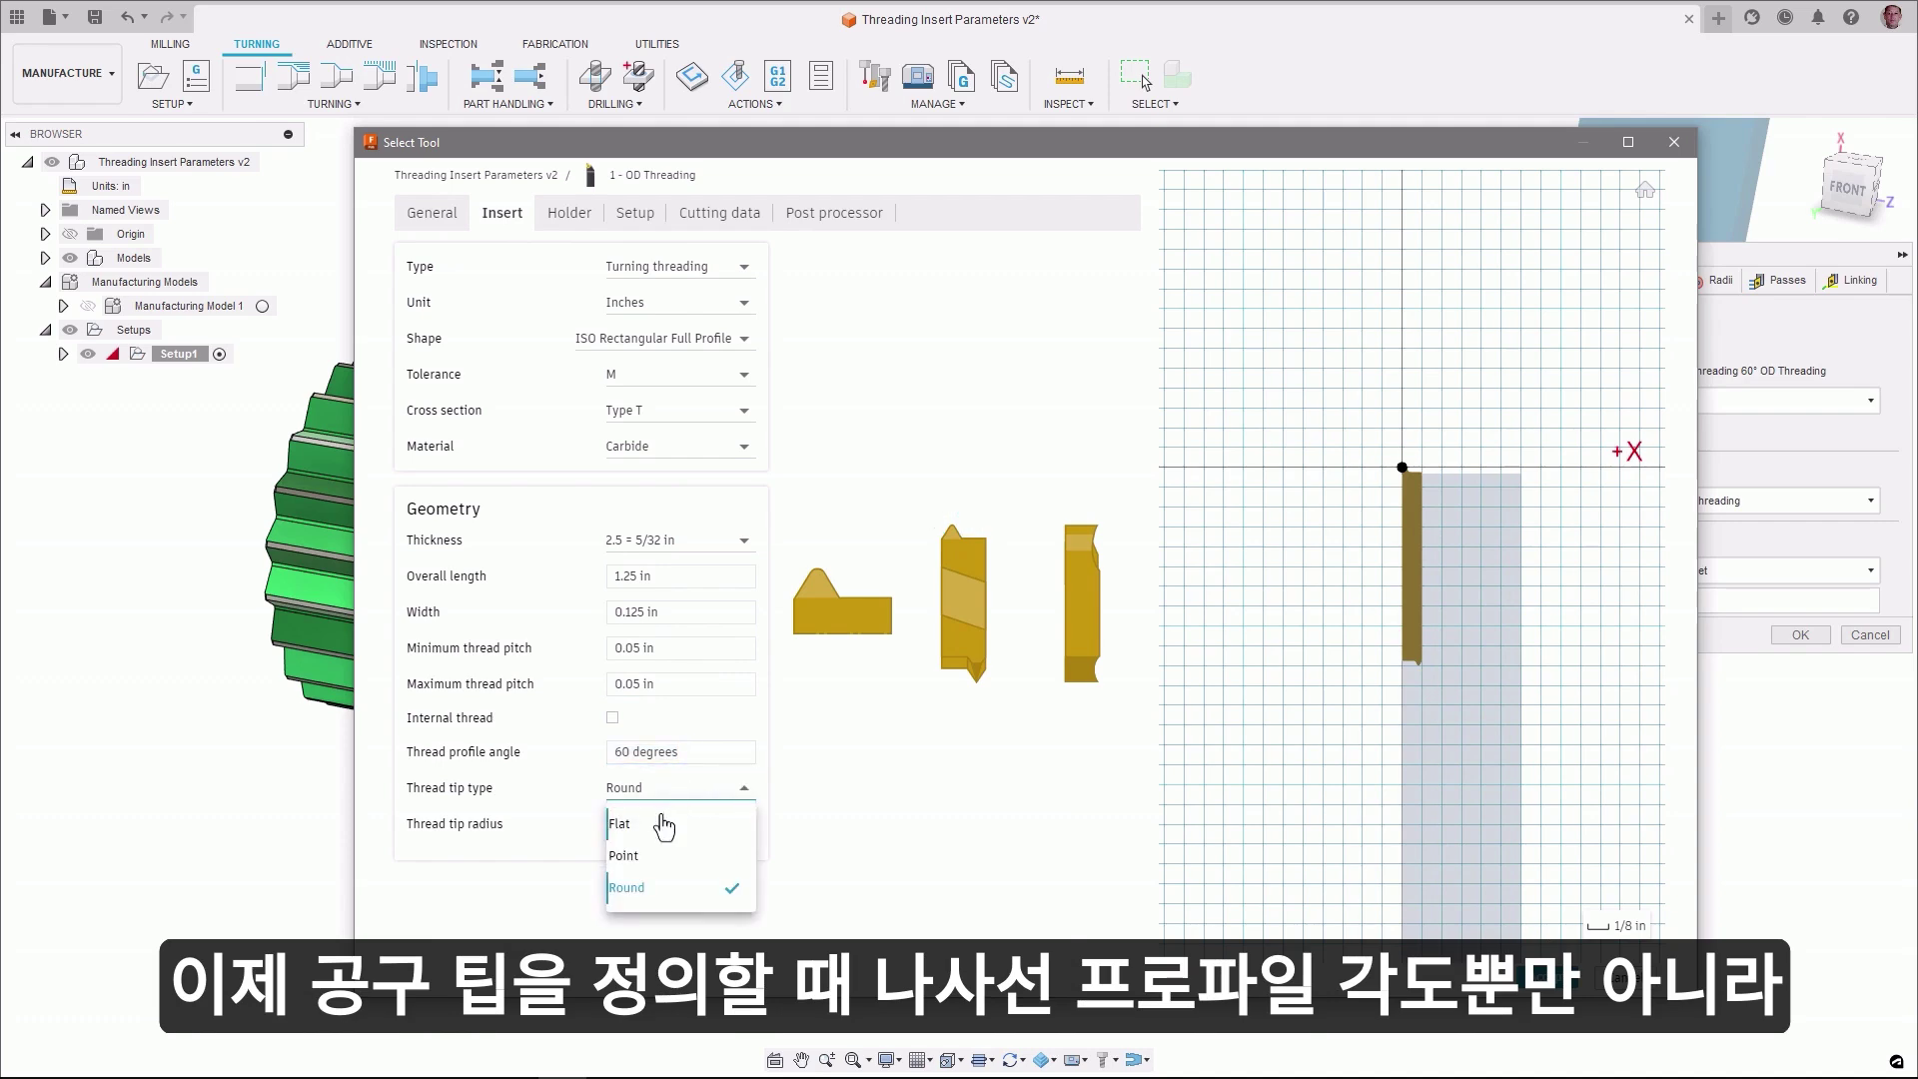
click(632, 835)
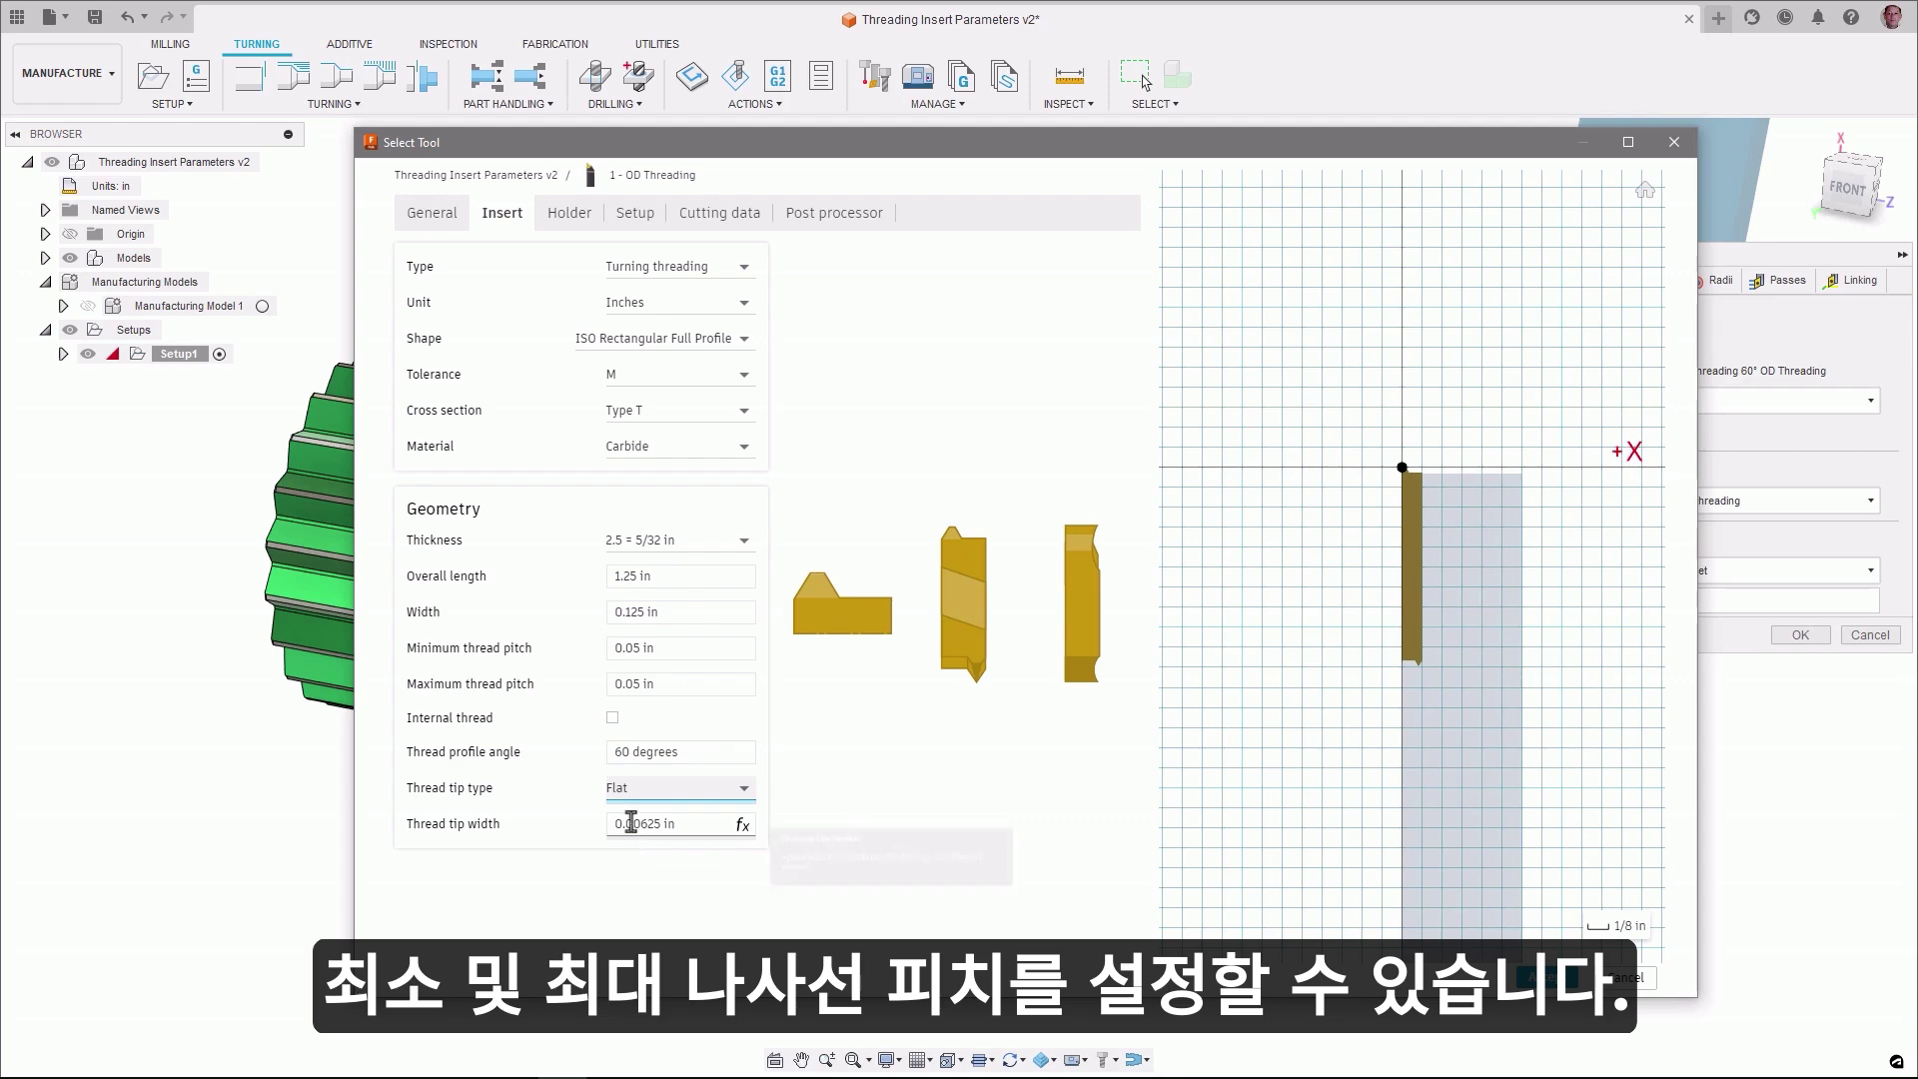
click(645, 794)
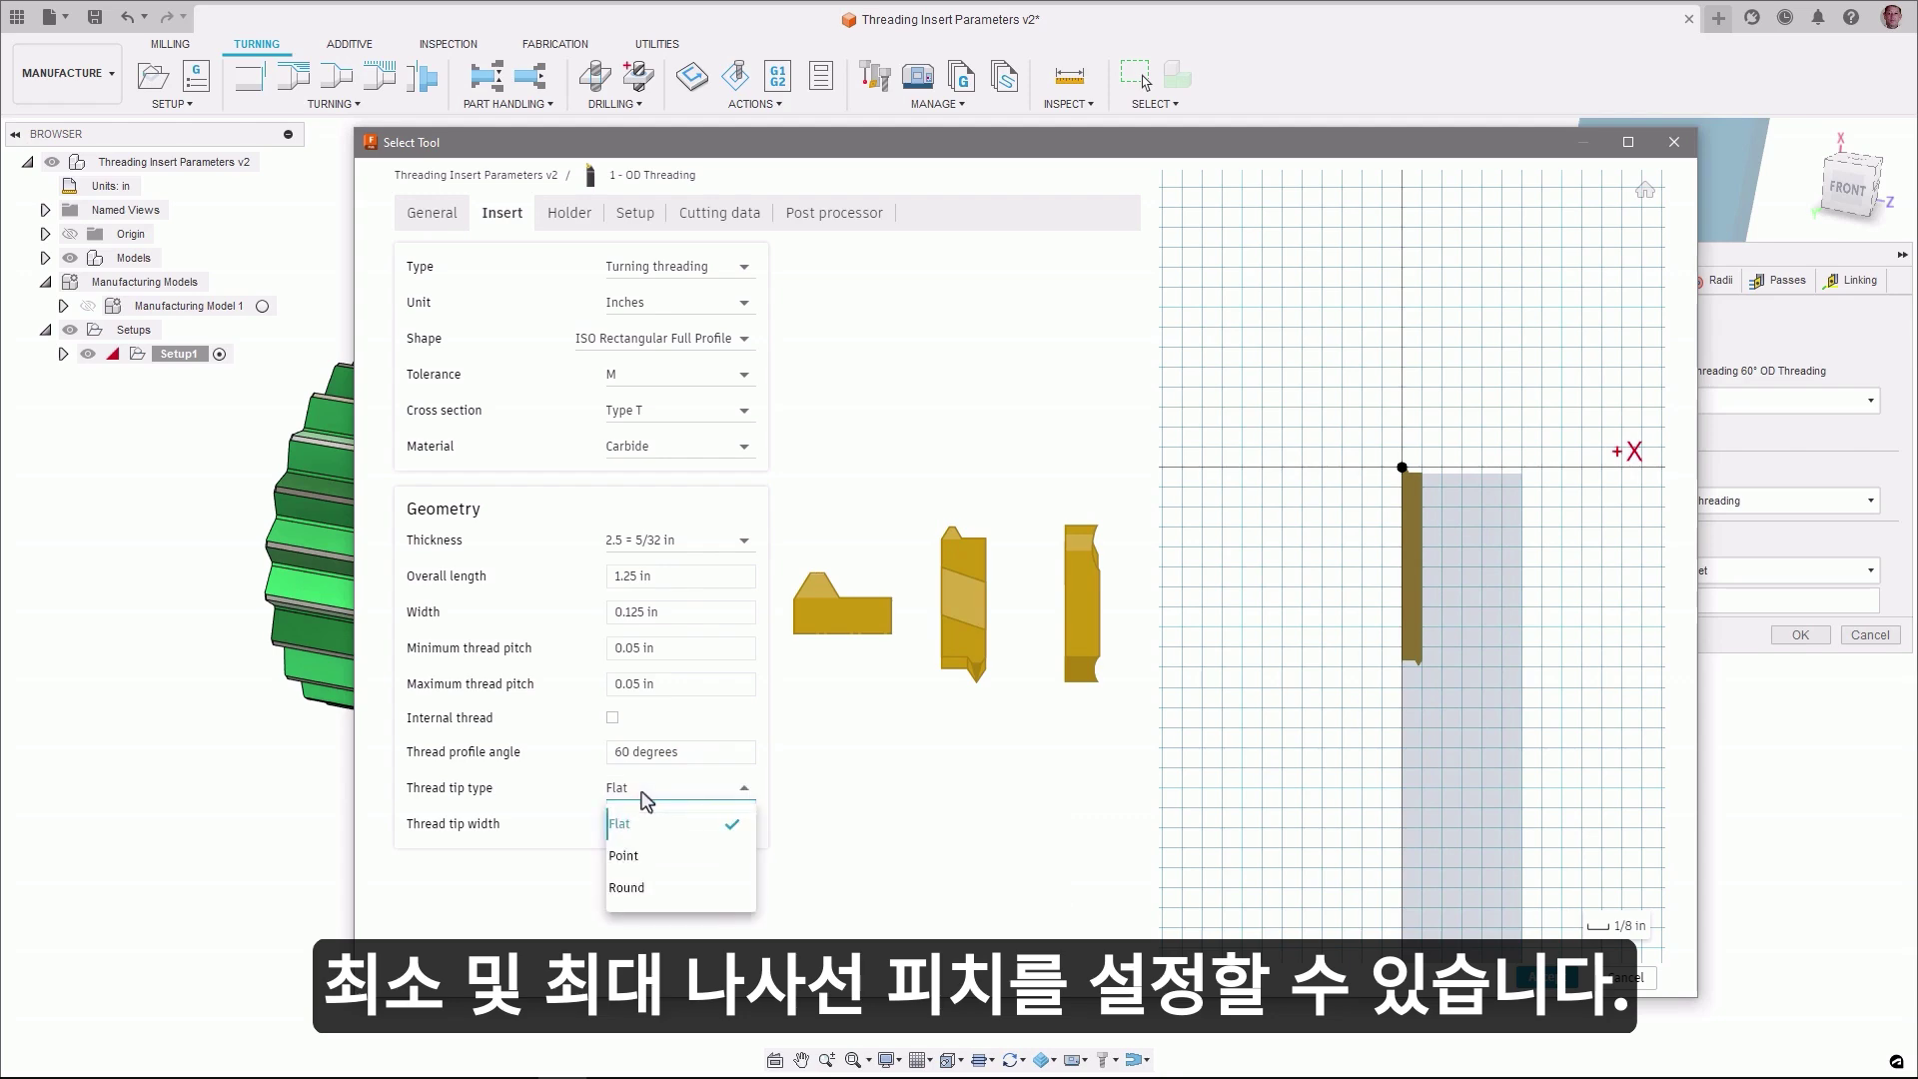
click(623, 857)
click(627, 797)
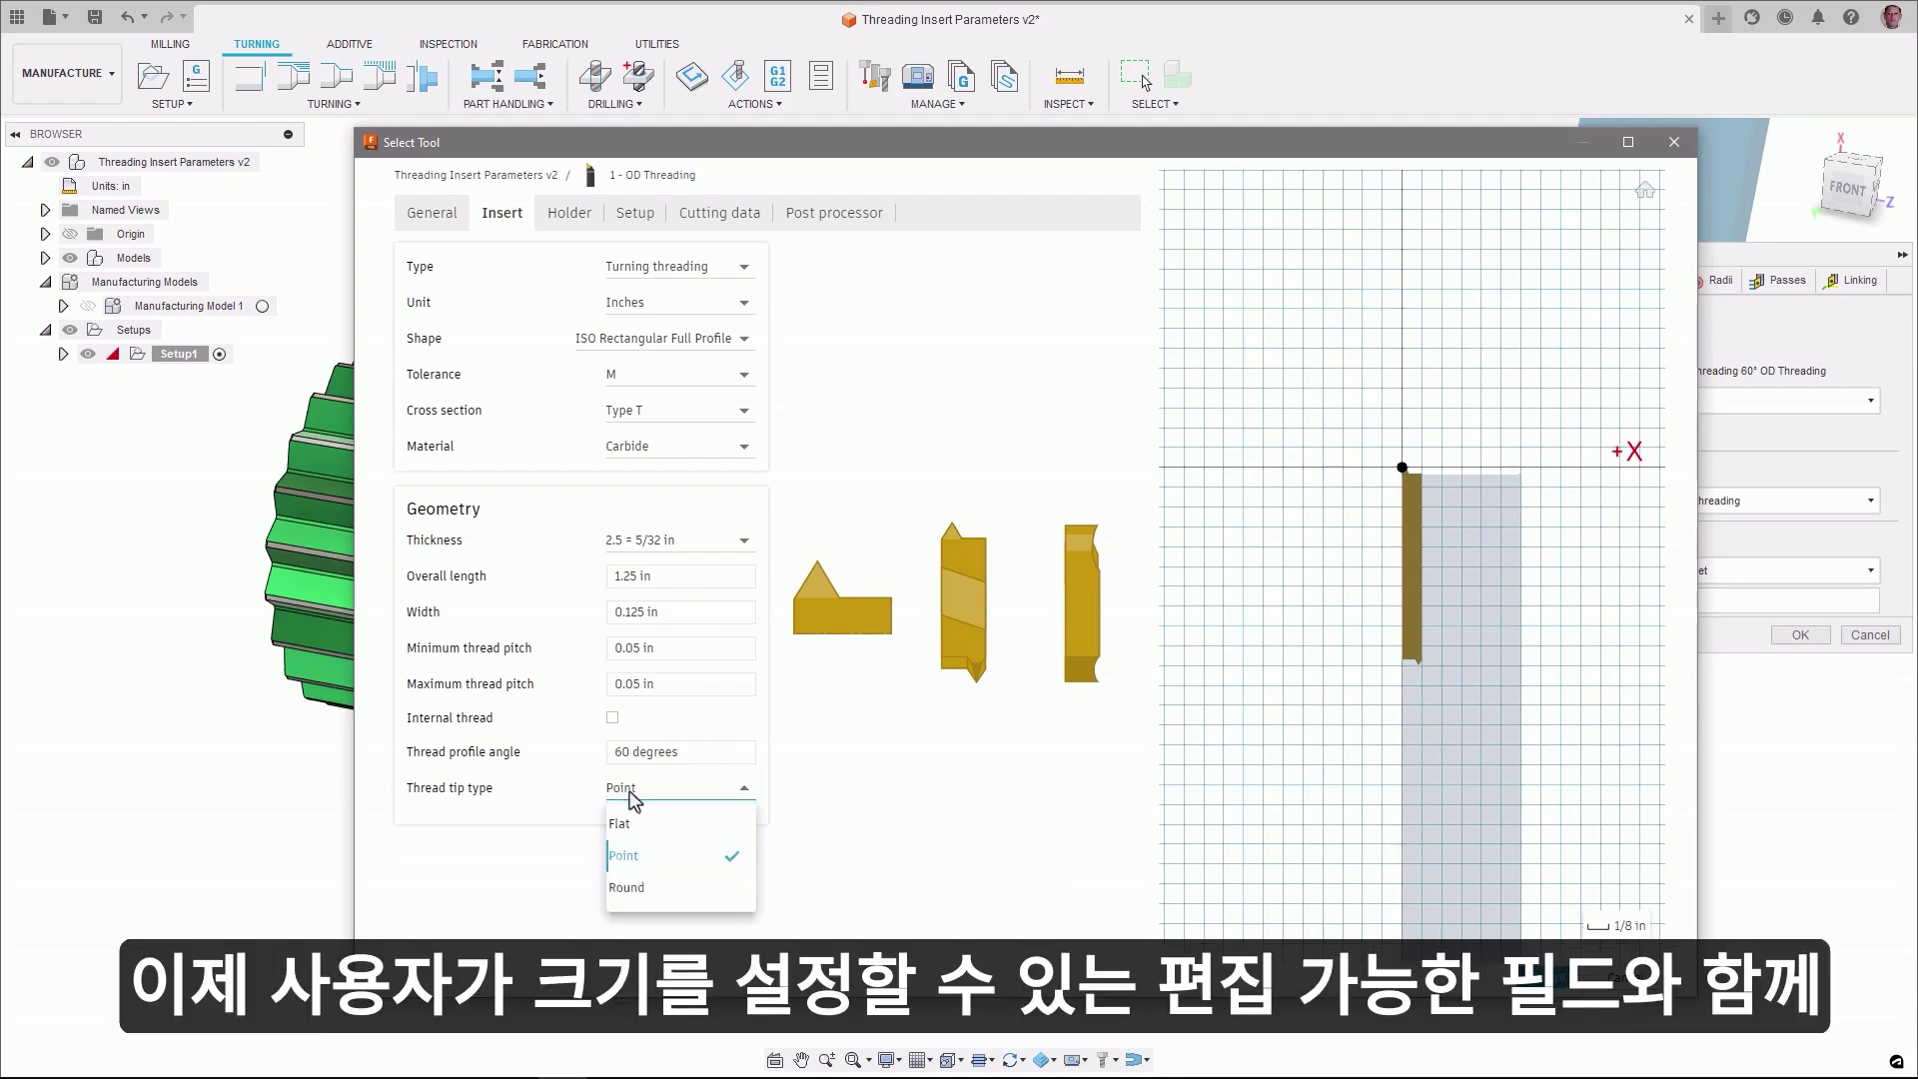
click(626, 888)
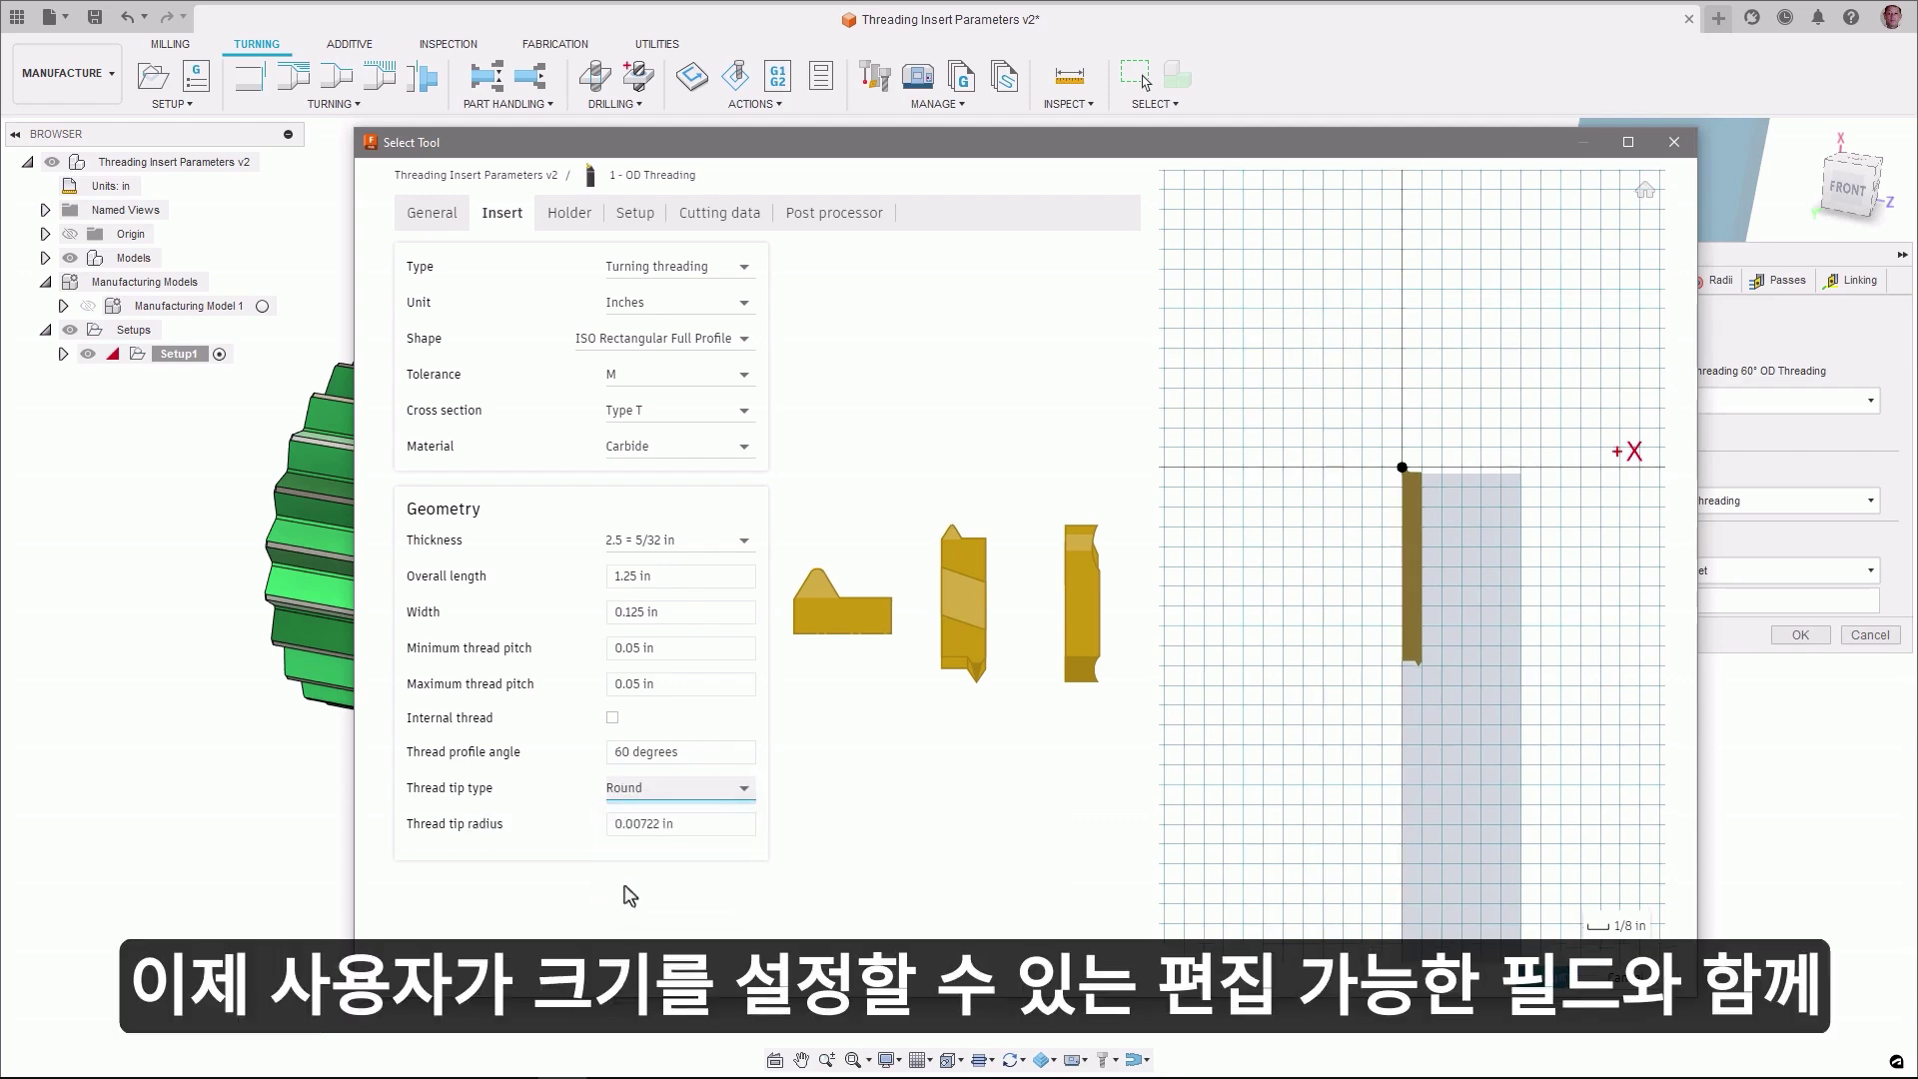
drag(678, 827, 644, 833)
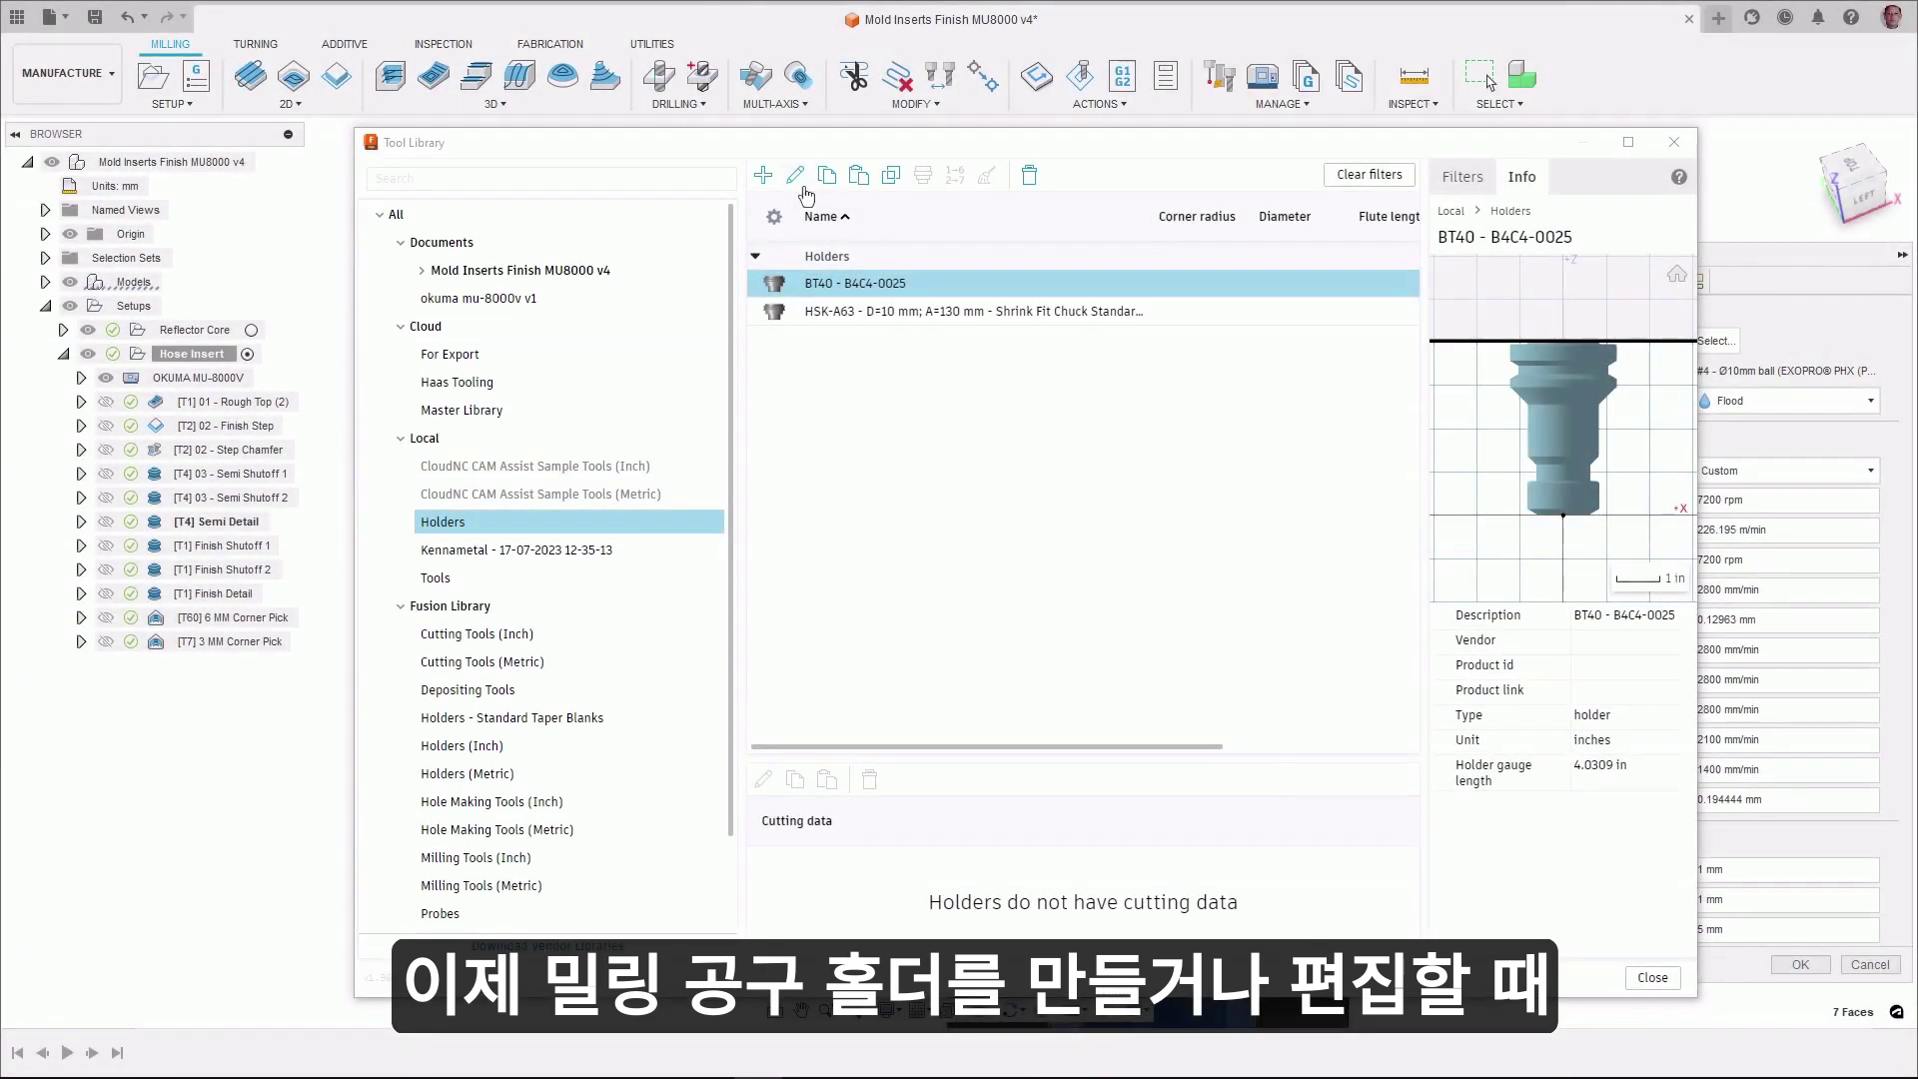
- Edit the BT40 - B4C4-0025 holder's geometry and mark sections 2–4 as above the gauge line
click(796, 178)
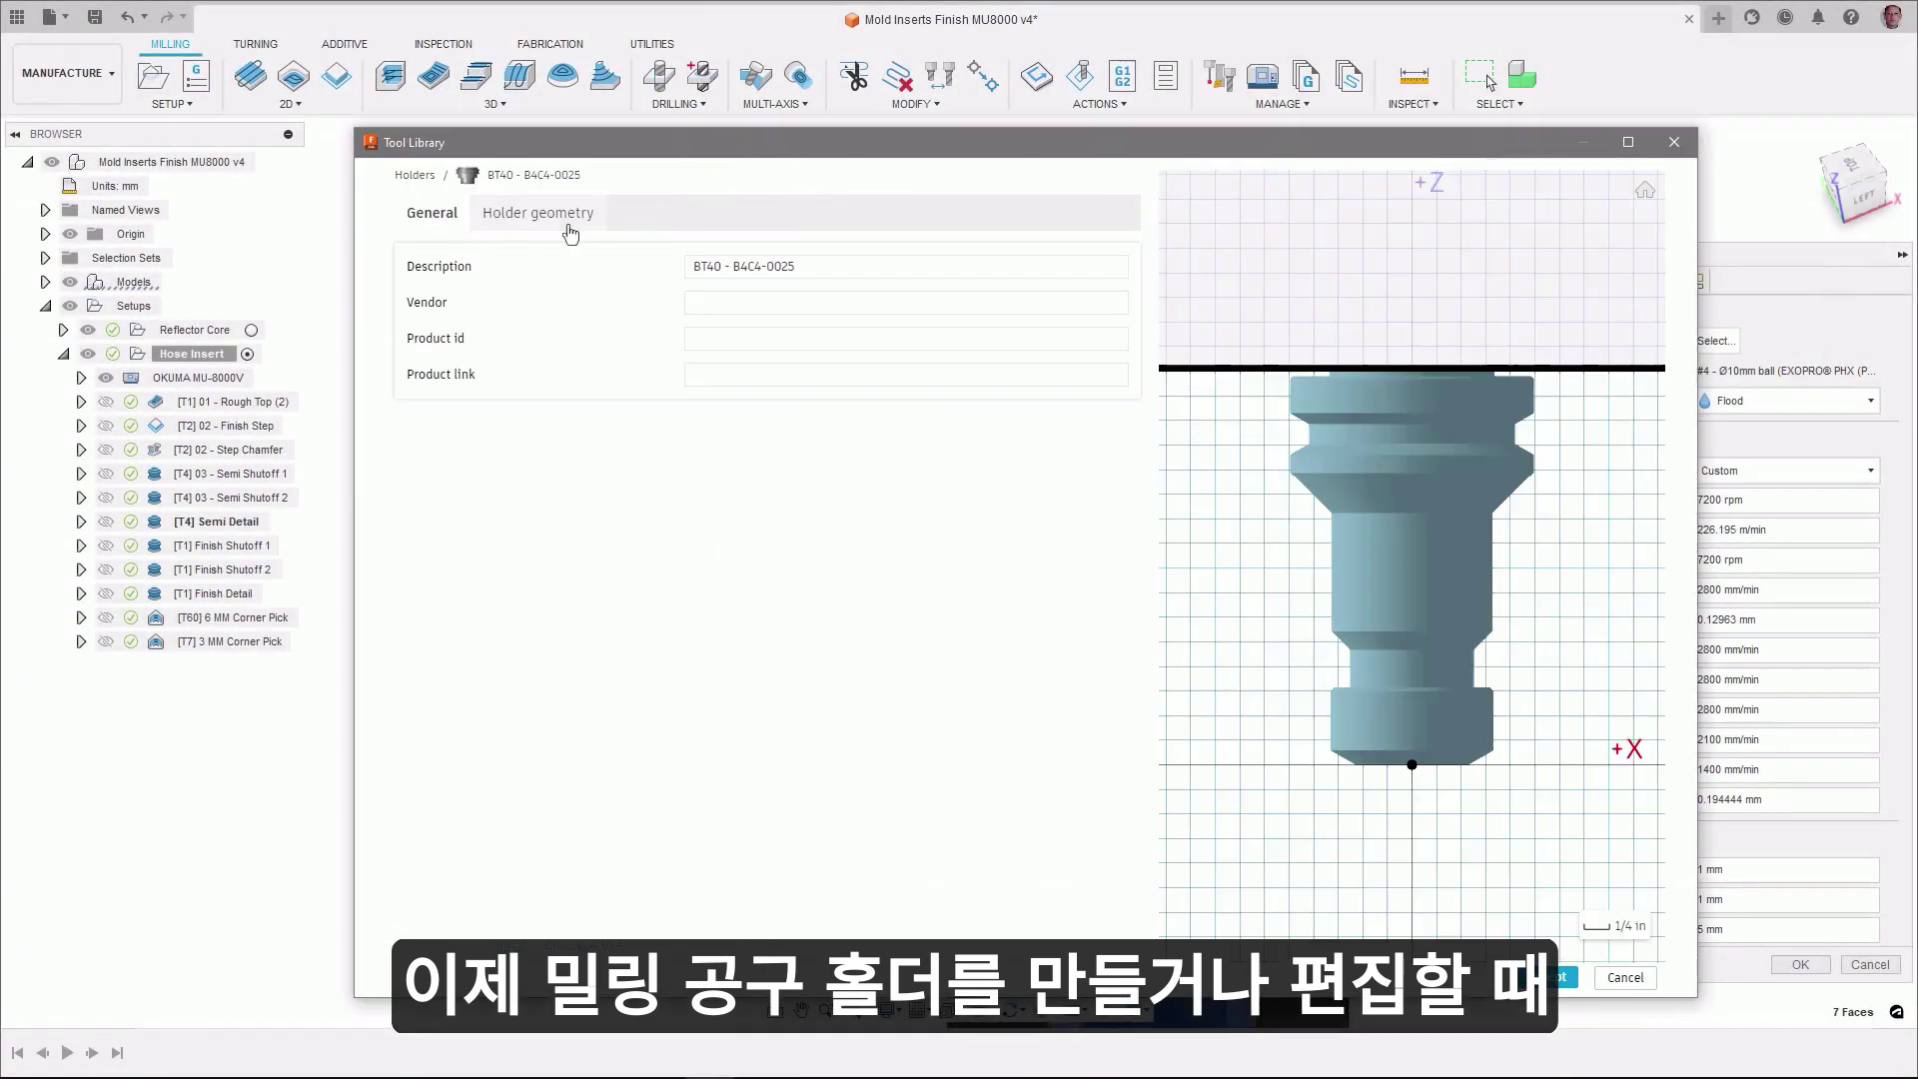
click(564, 216)
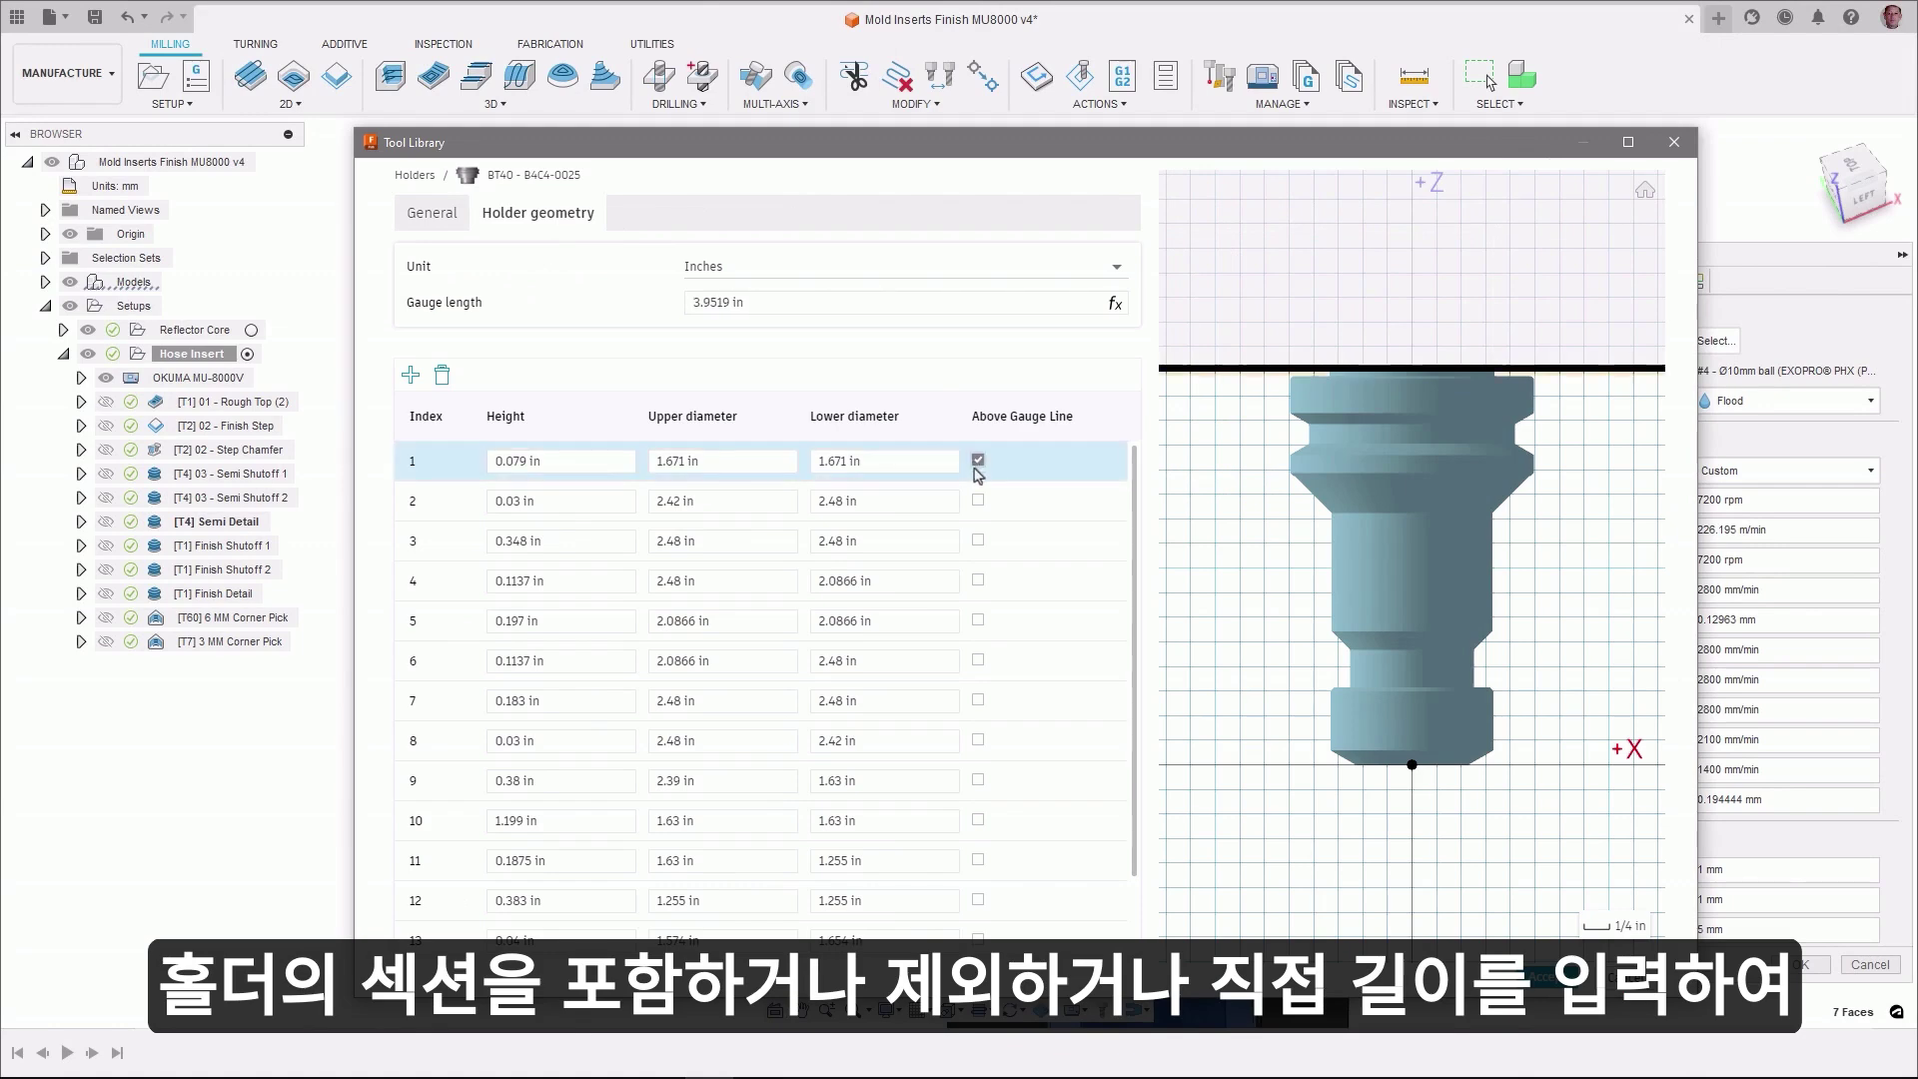
click(978, 499)
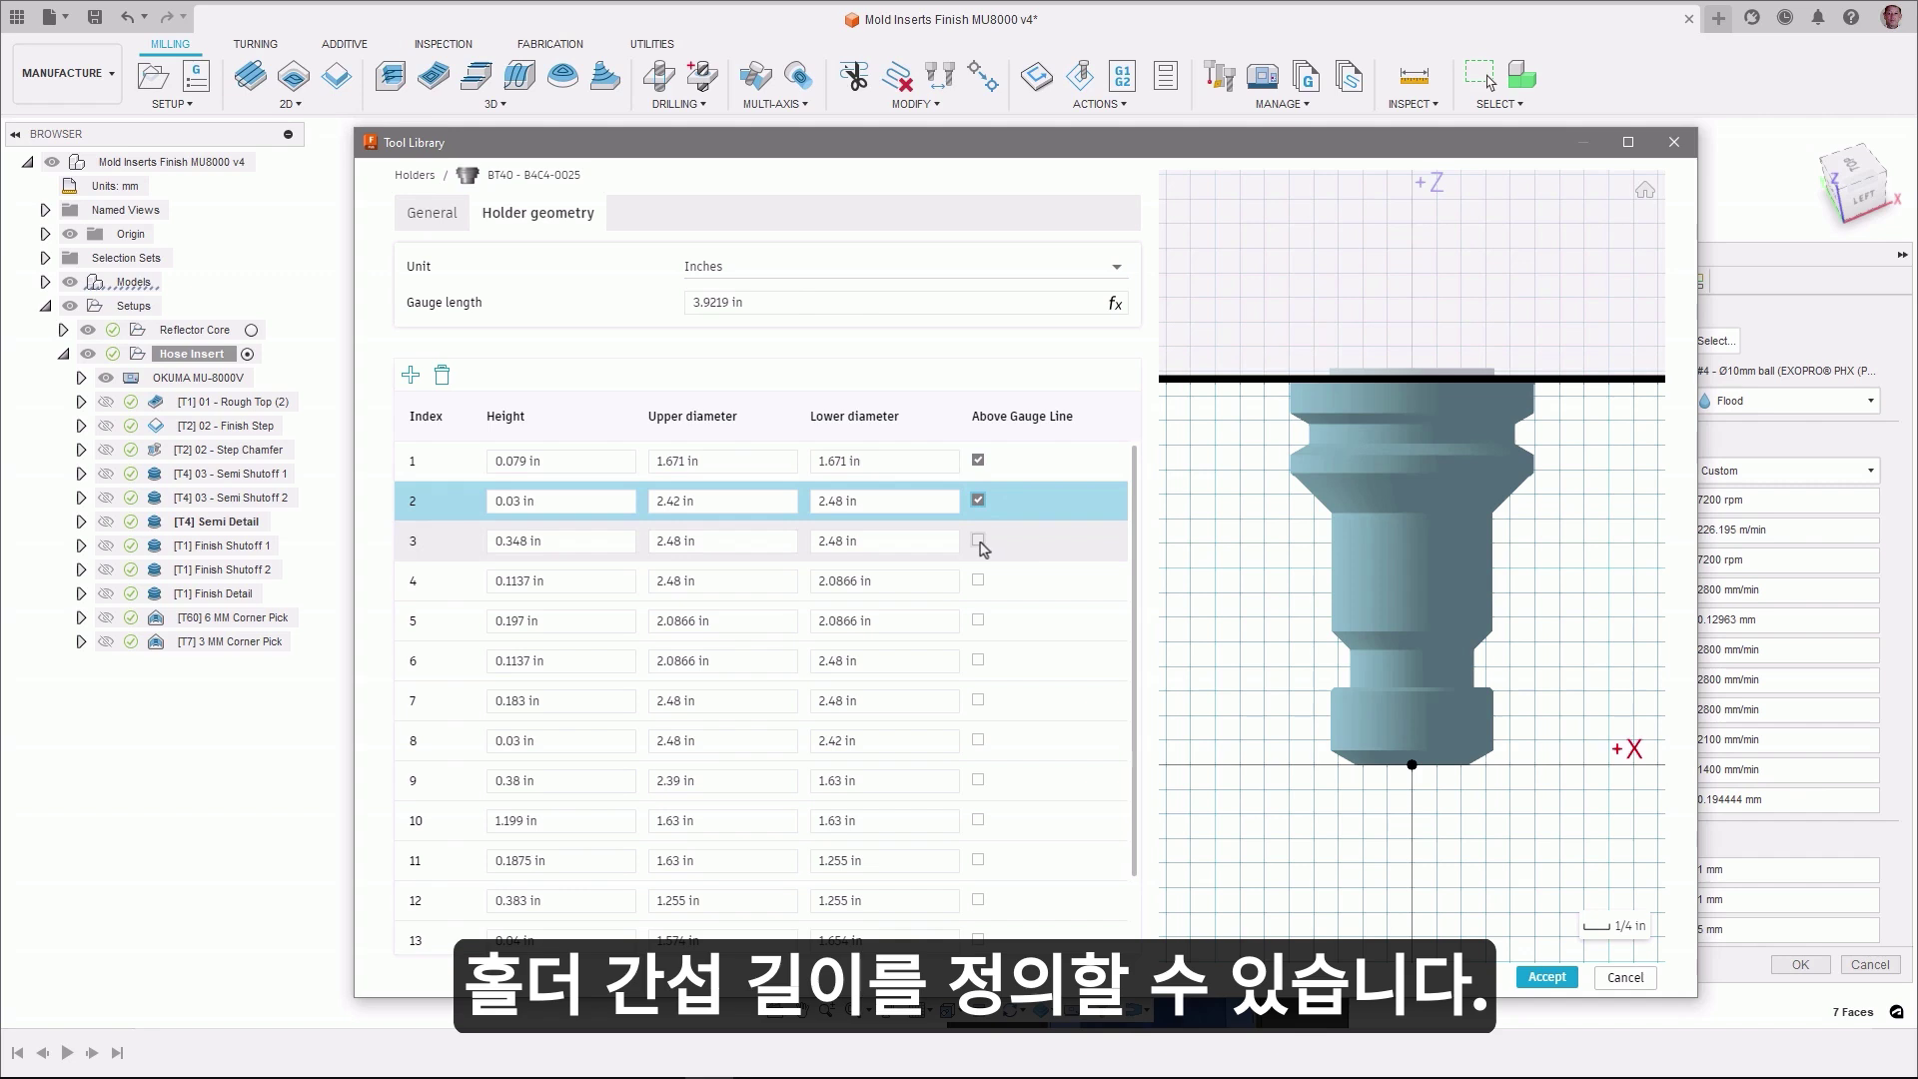
click(978, 541)
click(978, 580)
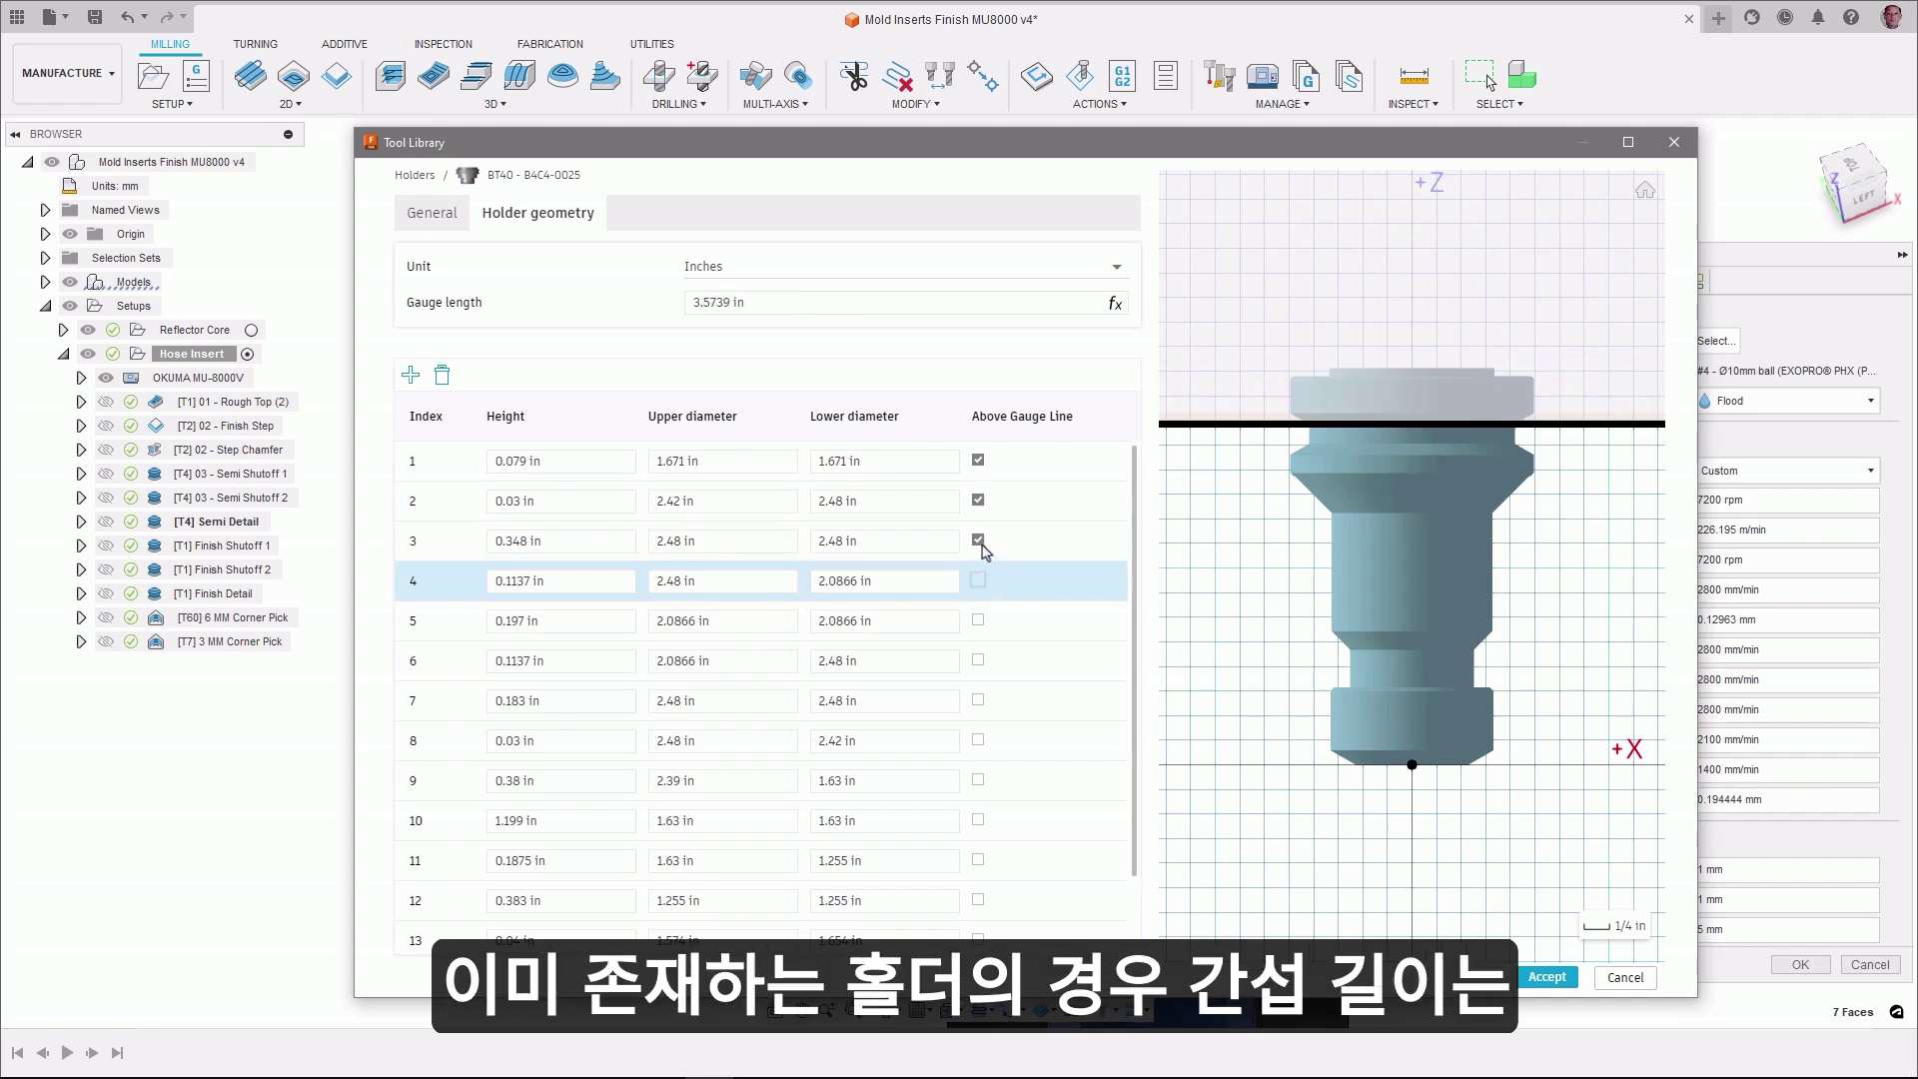
- Uncheck sections 3, 2 and 1 above the gauge line, restoring a 4.0309 in gauge length
click(978, 540)
click(978, 500)
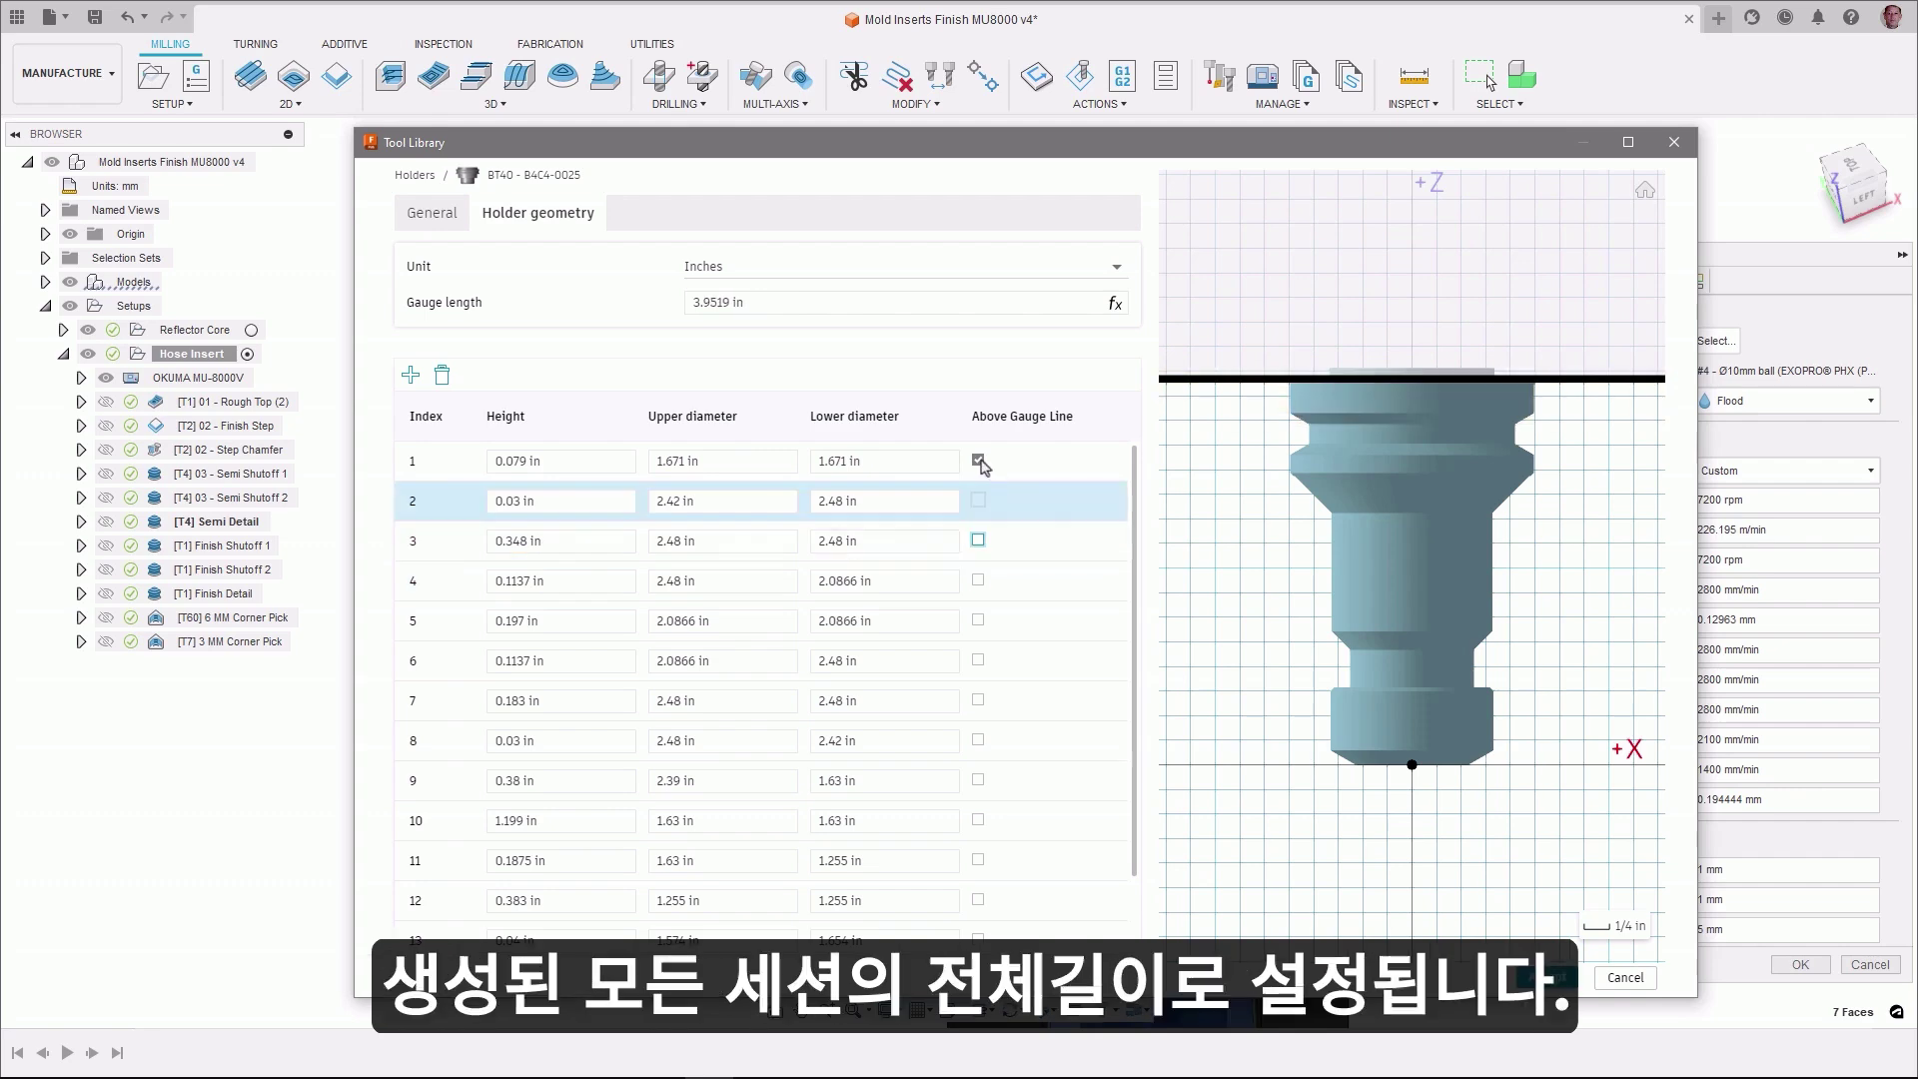
click(978, 461)
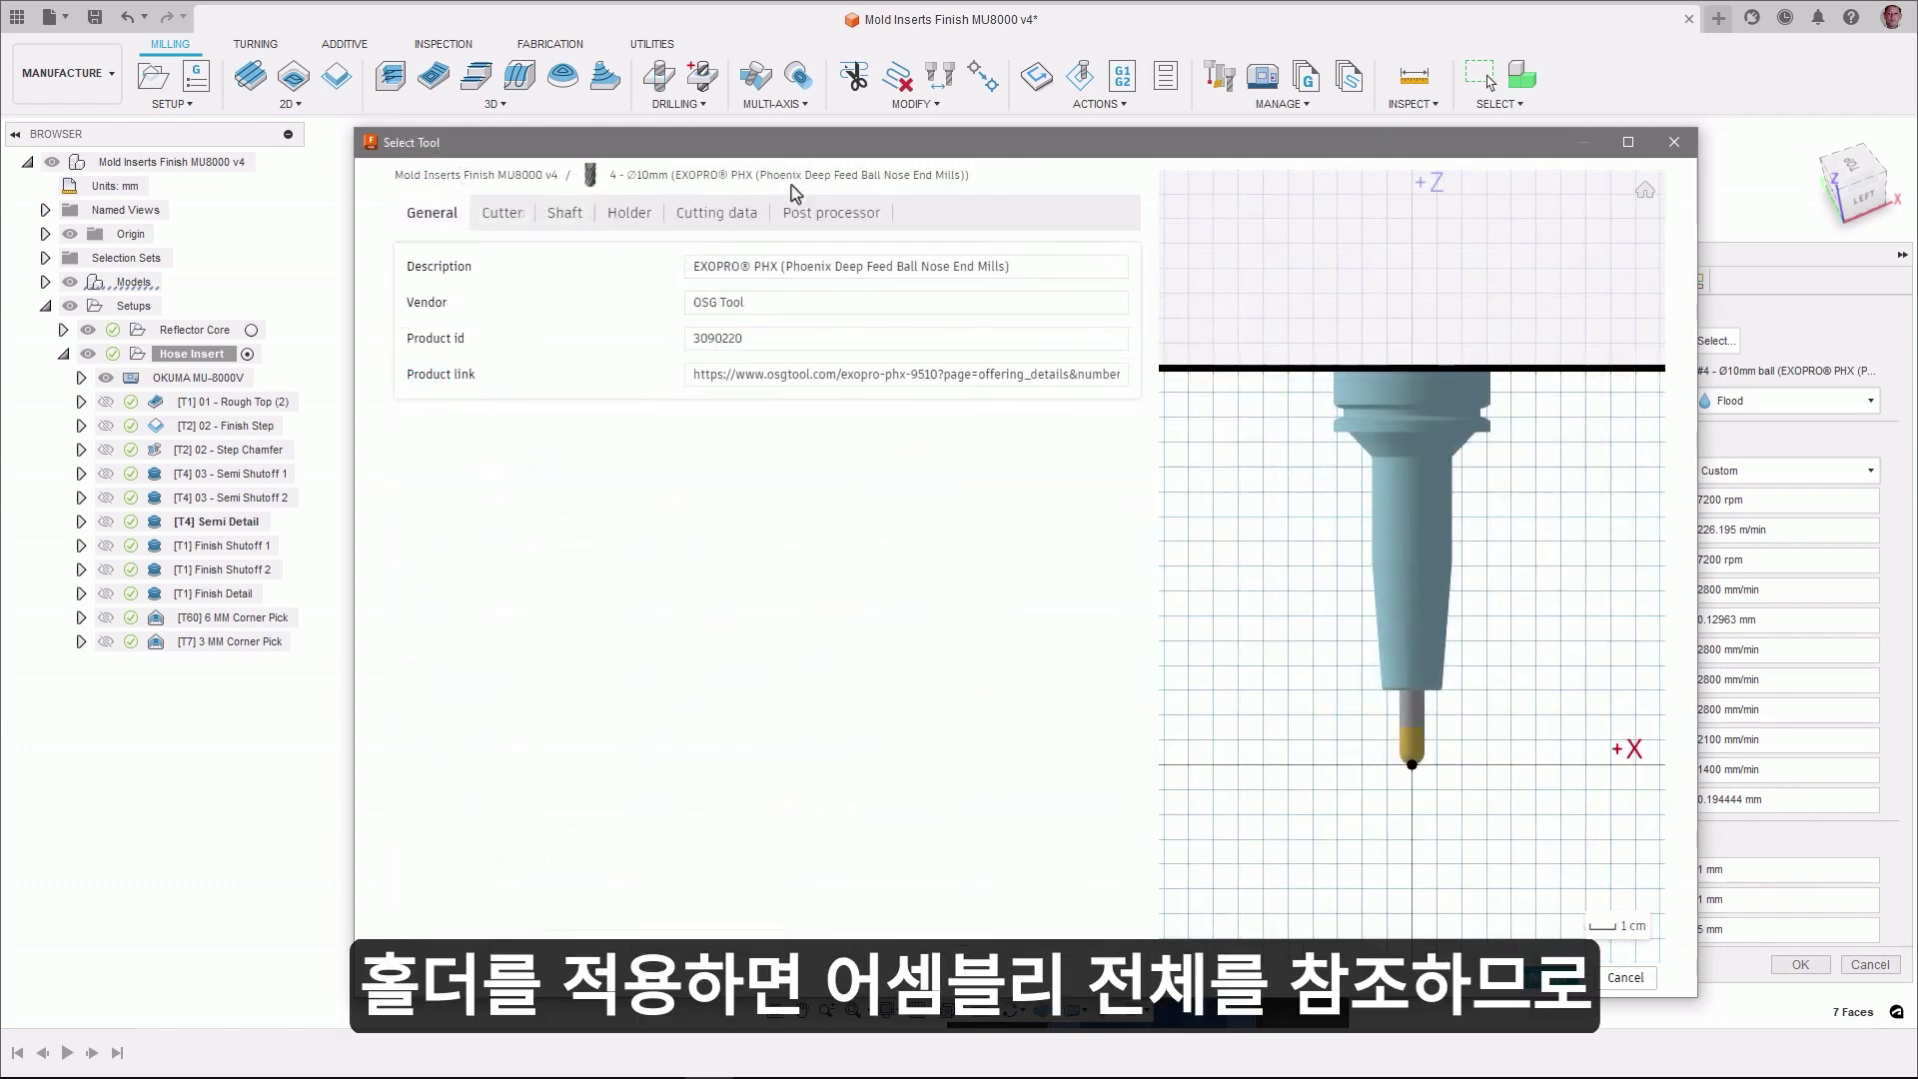
- Set the cutter's length below holder to 50 mm, giving a 179.79 mm gauge length
click(514, 218)
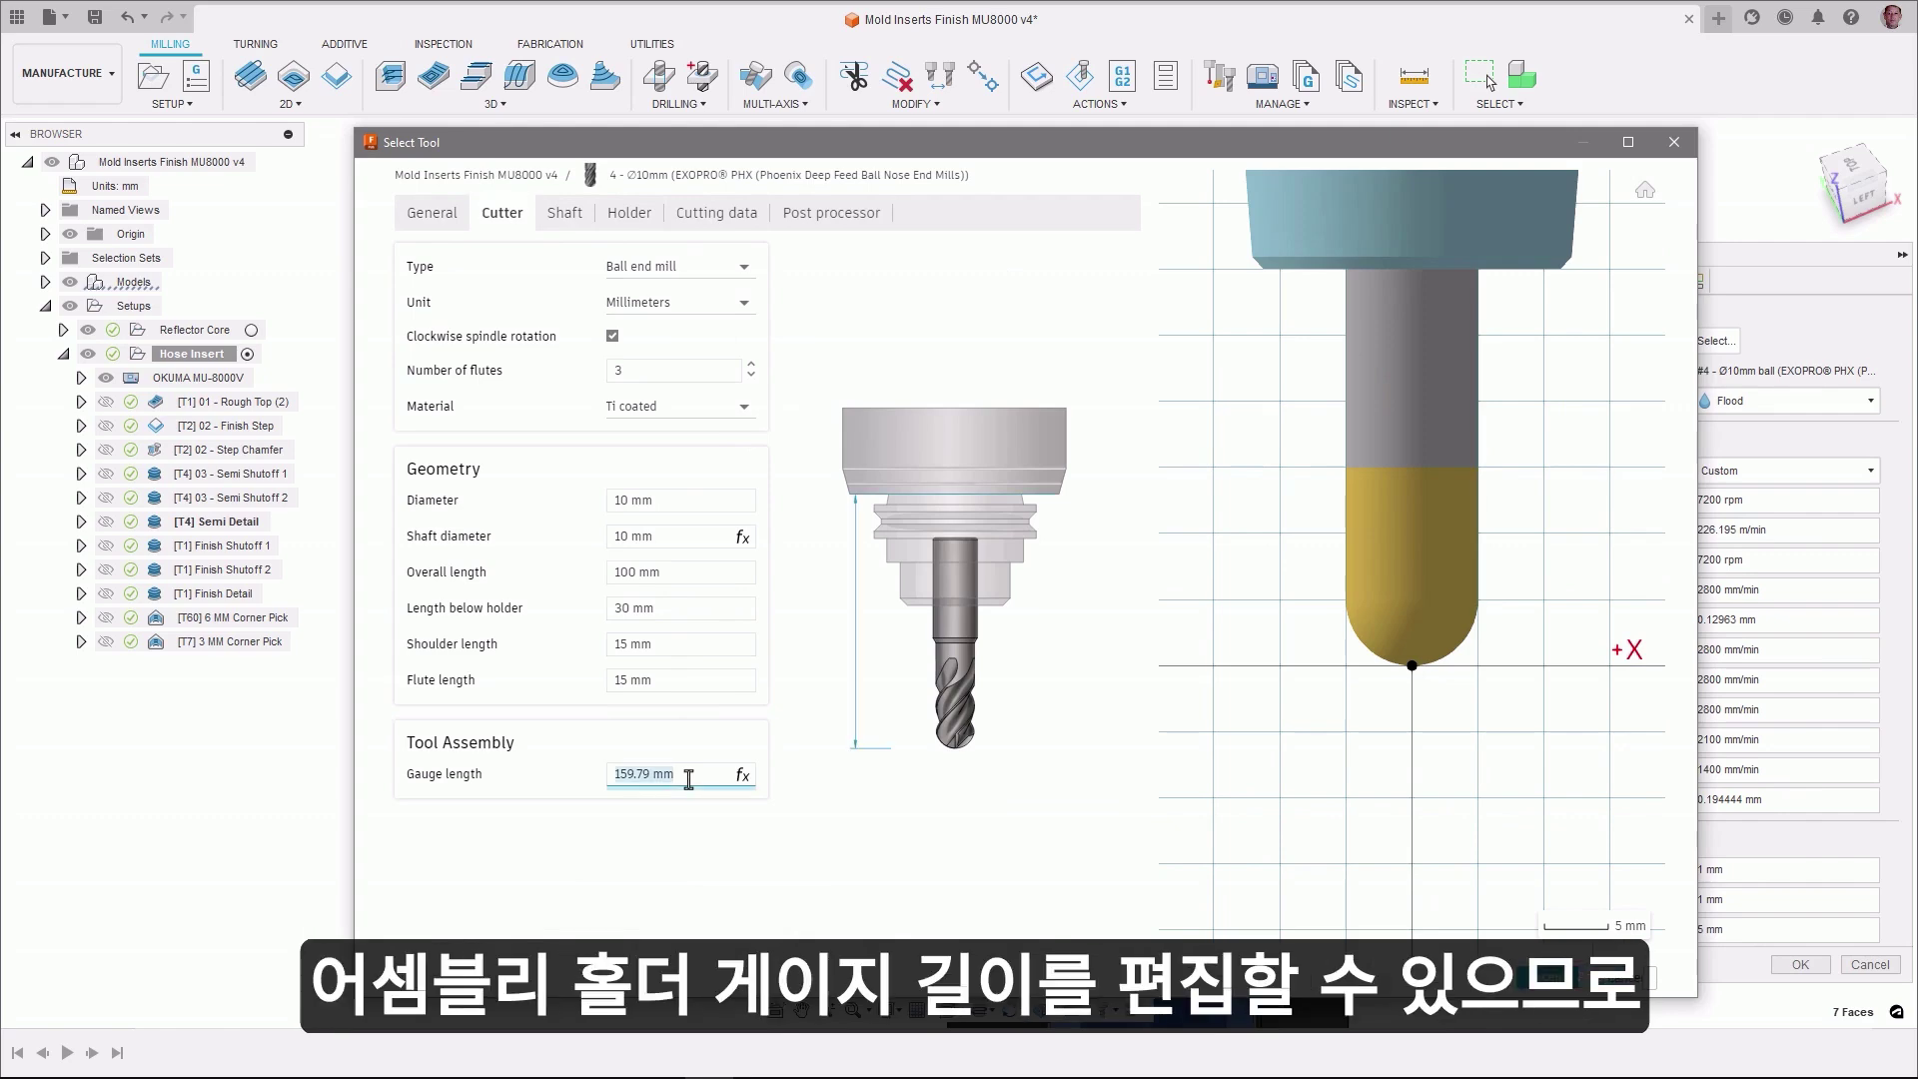
click(678, 609)
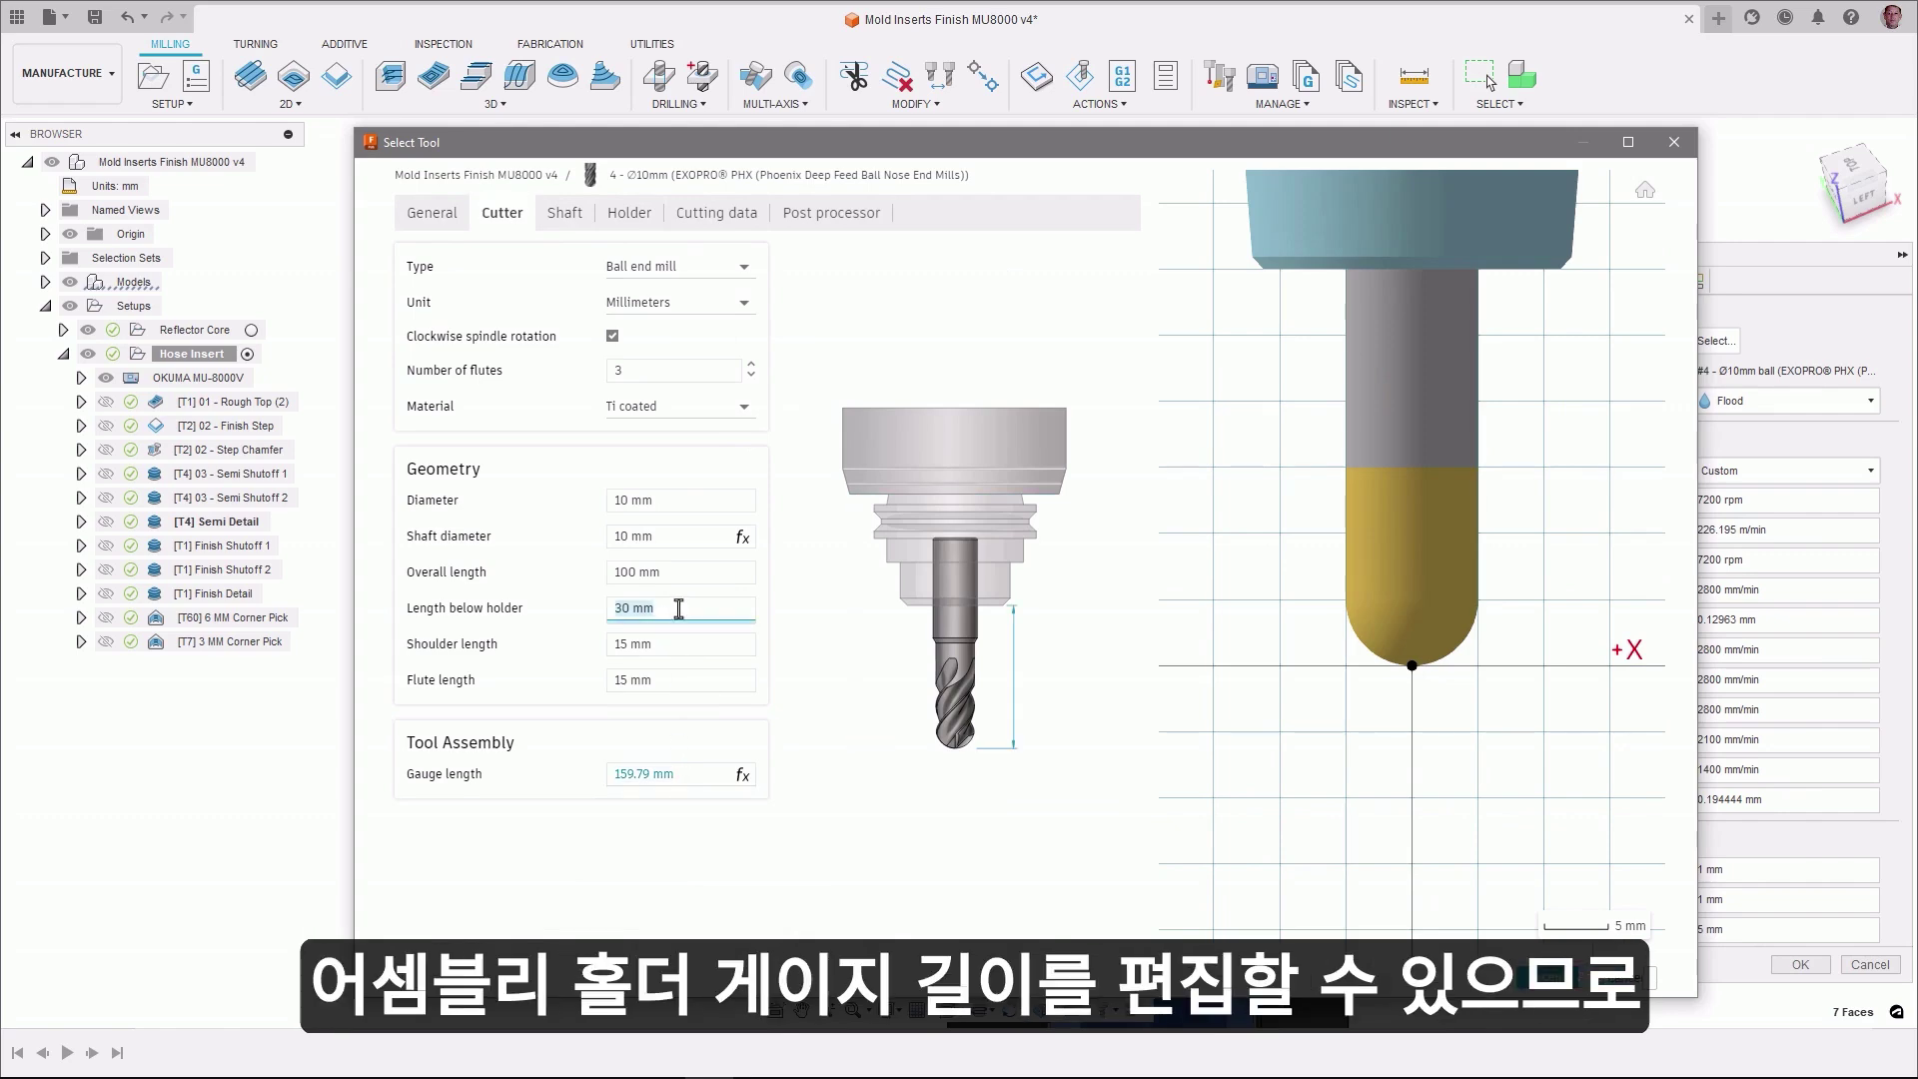
text(50)
click(1422, 740)
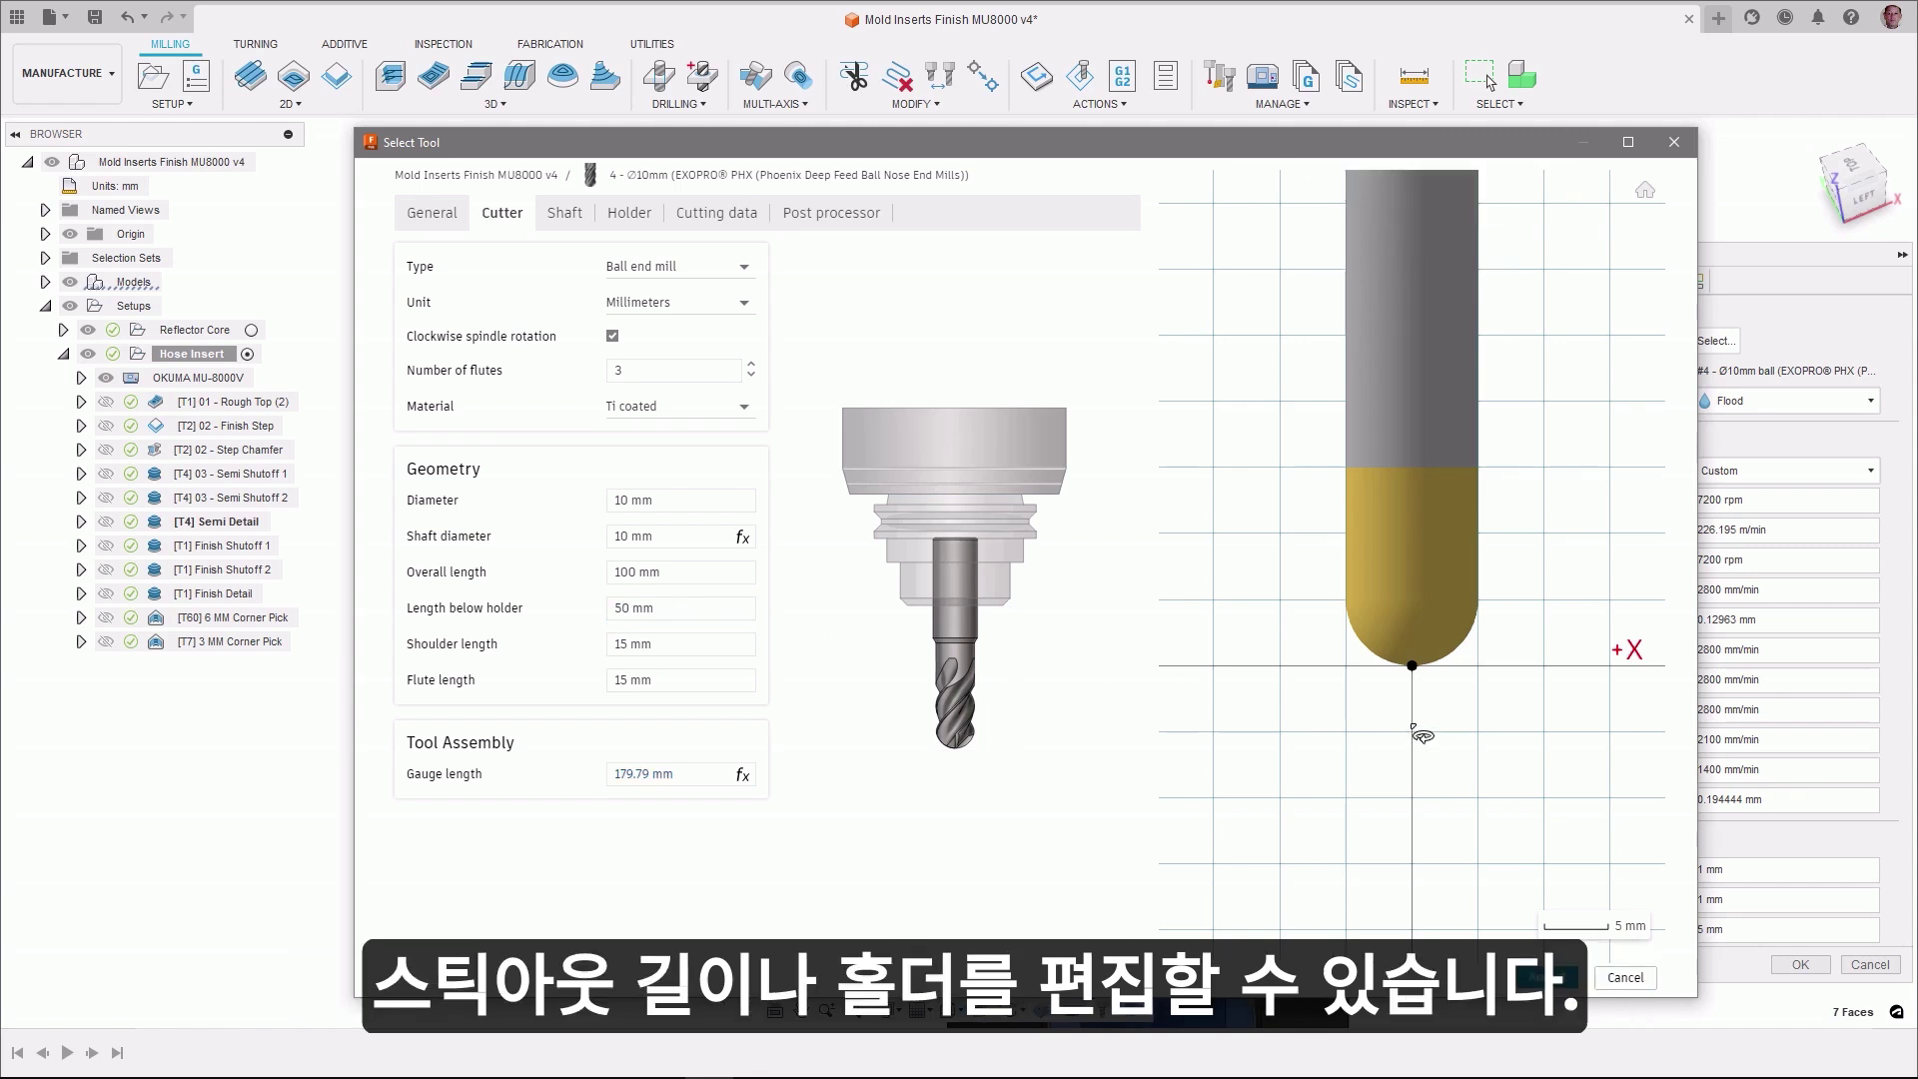
scroll(1423, 736, down, 5)
scroll(1427, 397, down, 3)
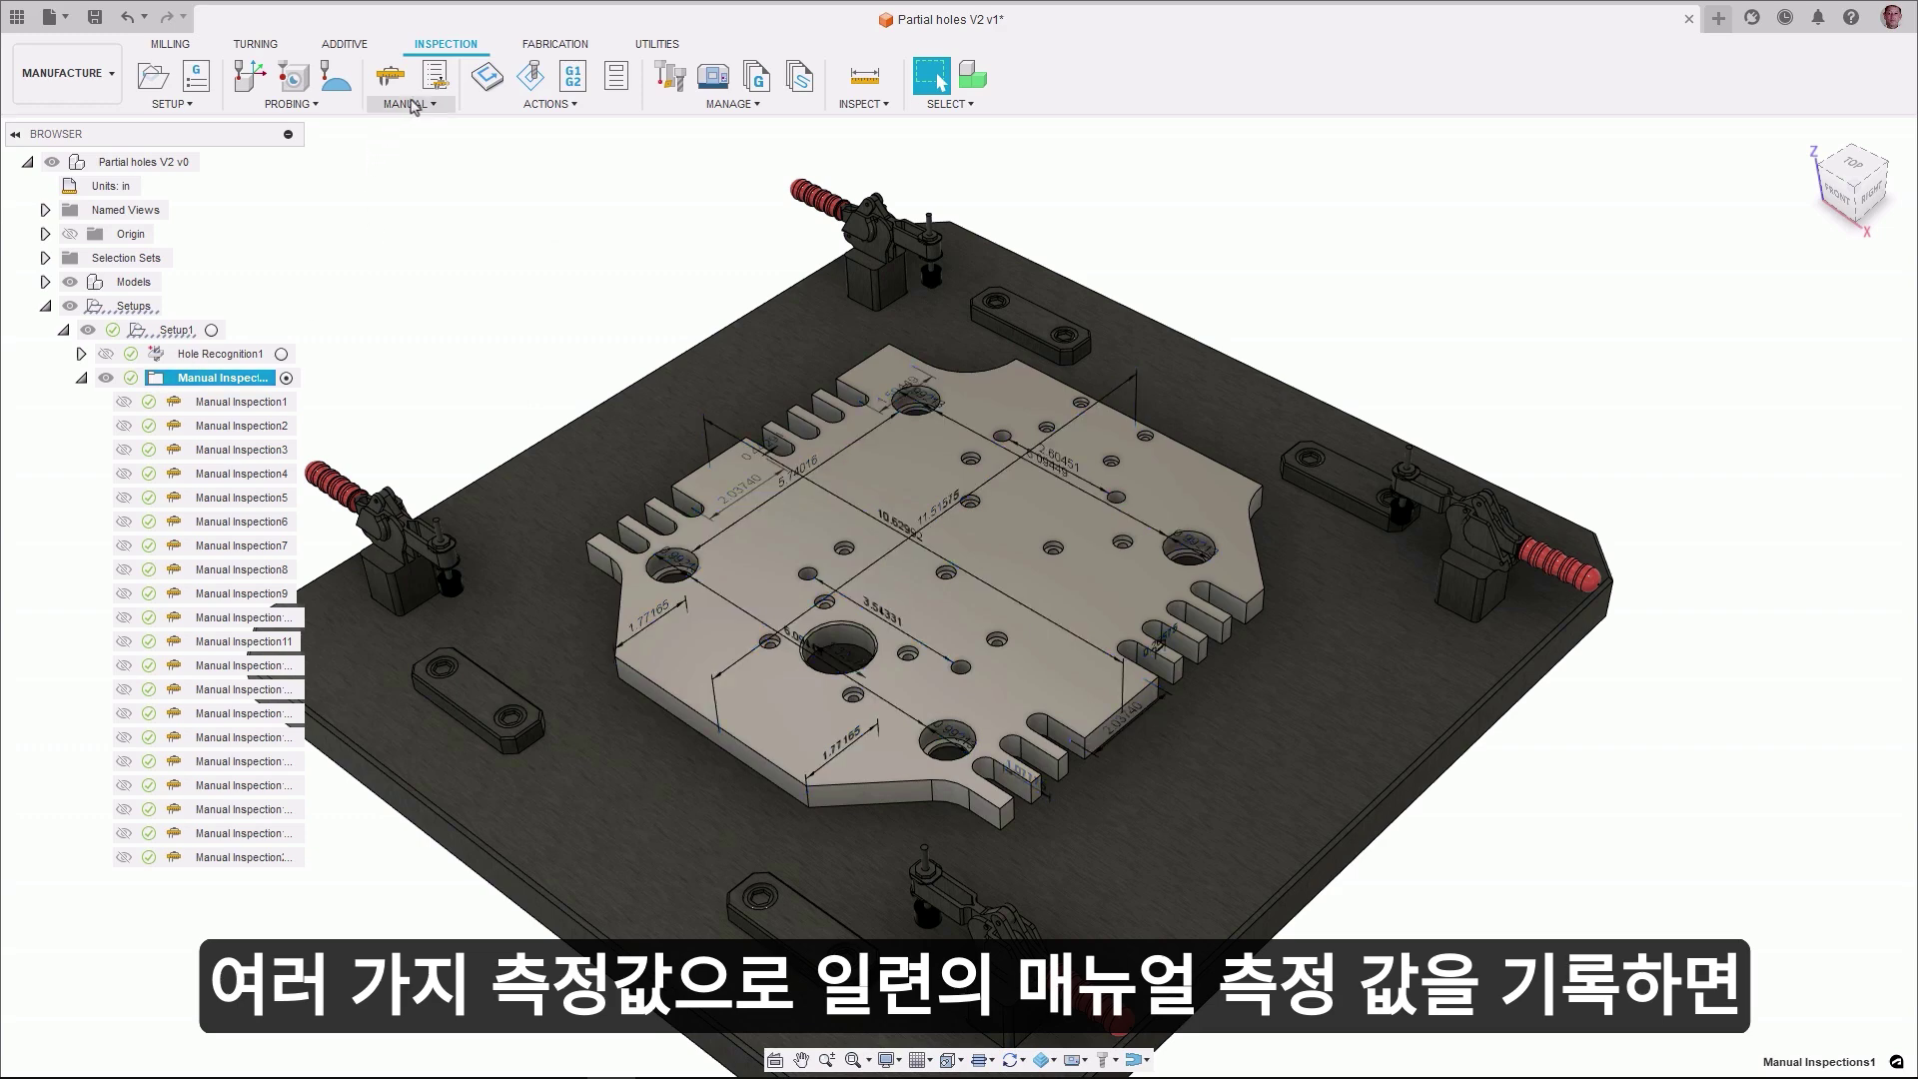
- Start Record Manual Inspection and step through the inspections up to Manual Inspection9
click(409, 104)
click(430, 146)
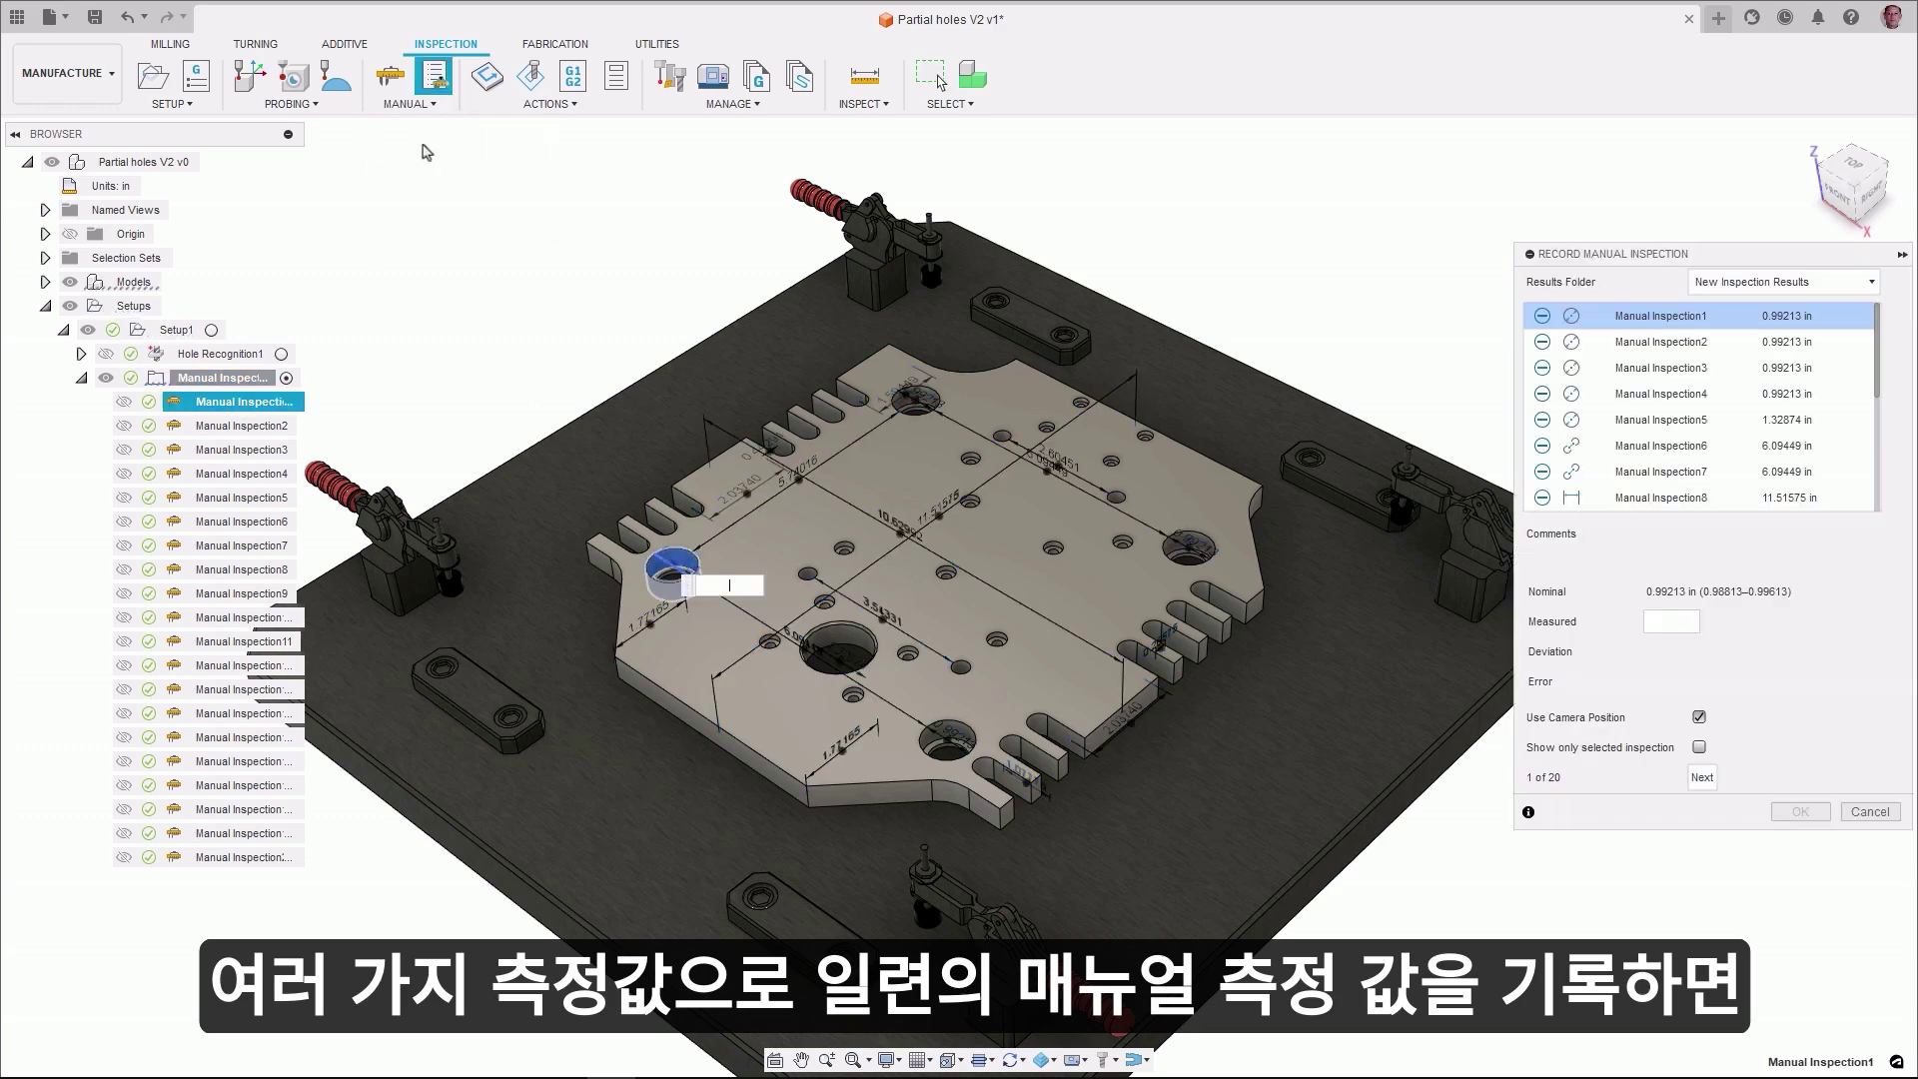
click(1616, 342)
click(1631, 342)
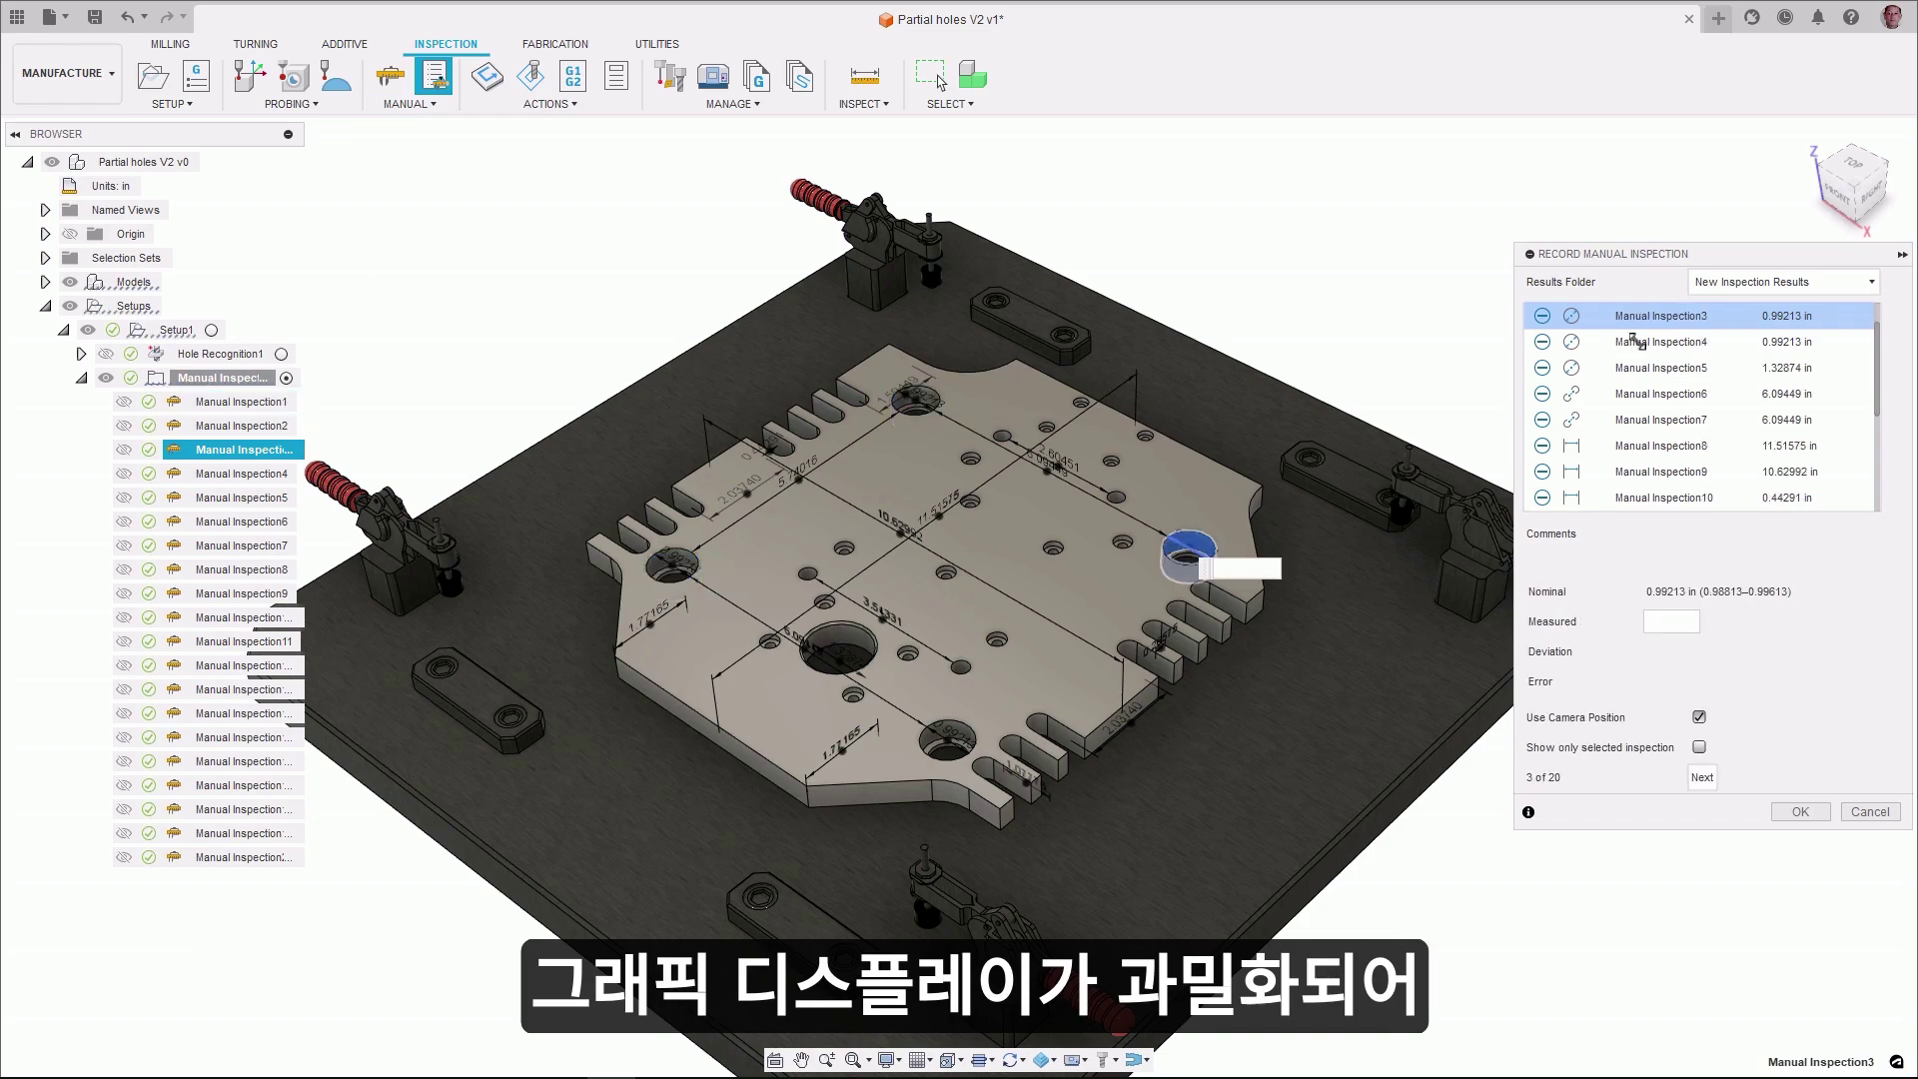
click(1631, 342)
click(1632, 341)
click(1632, 341)
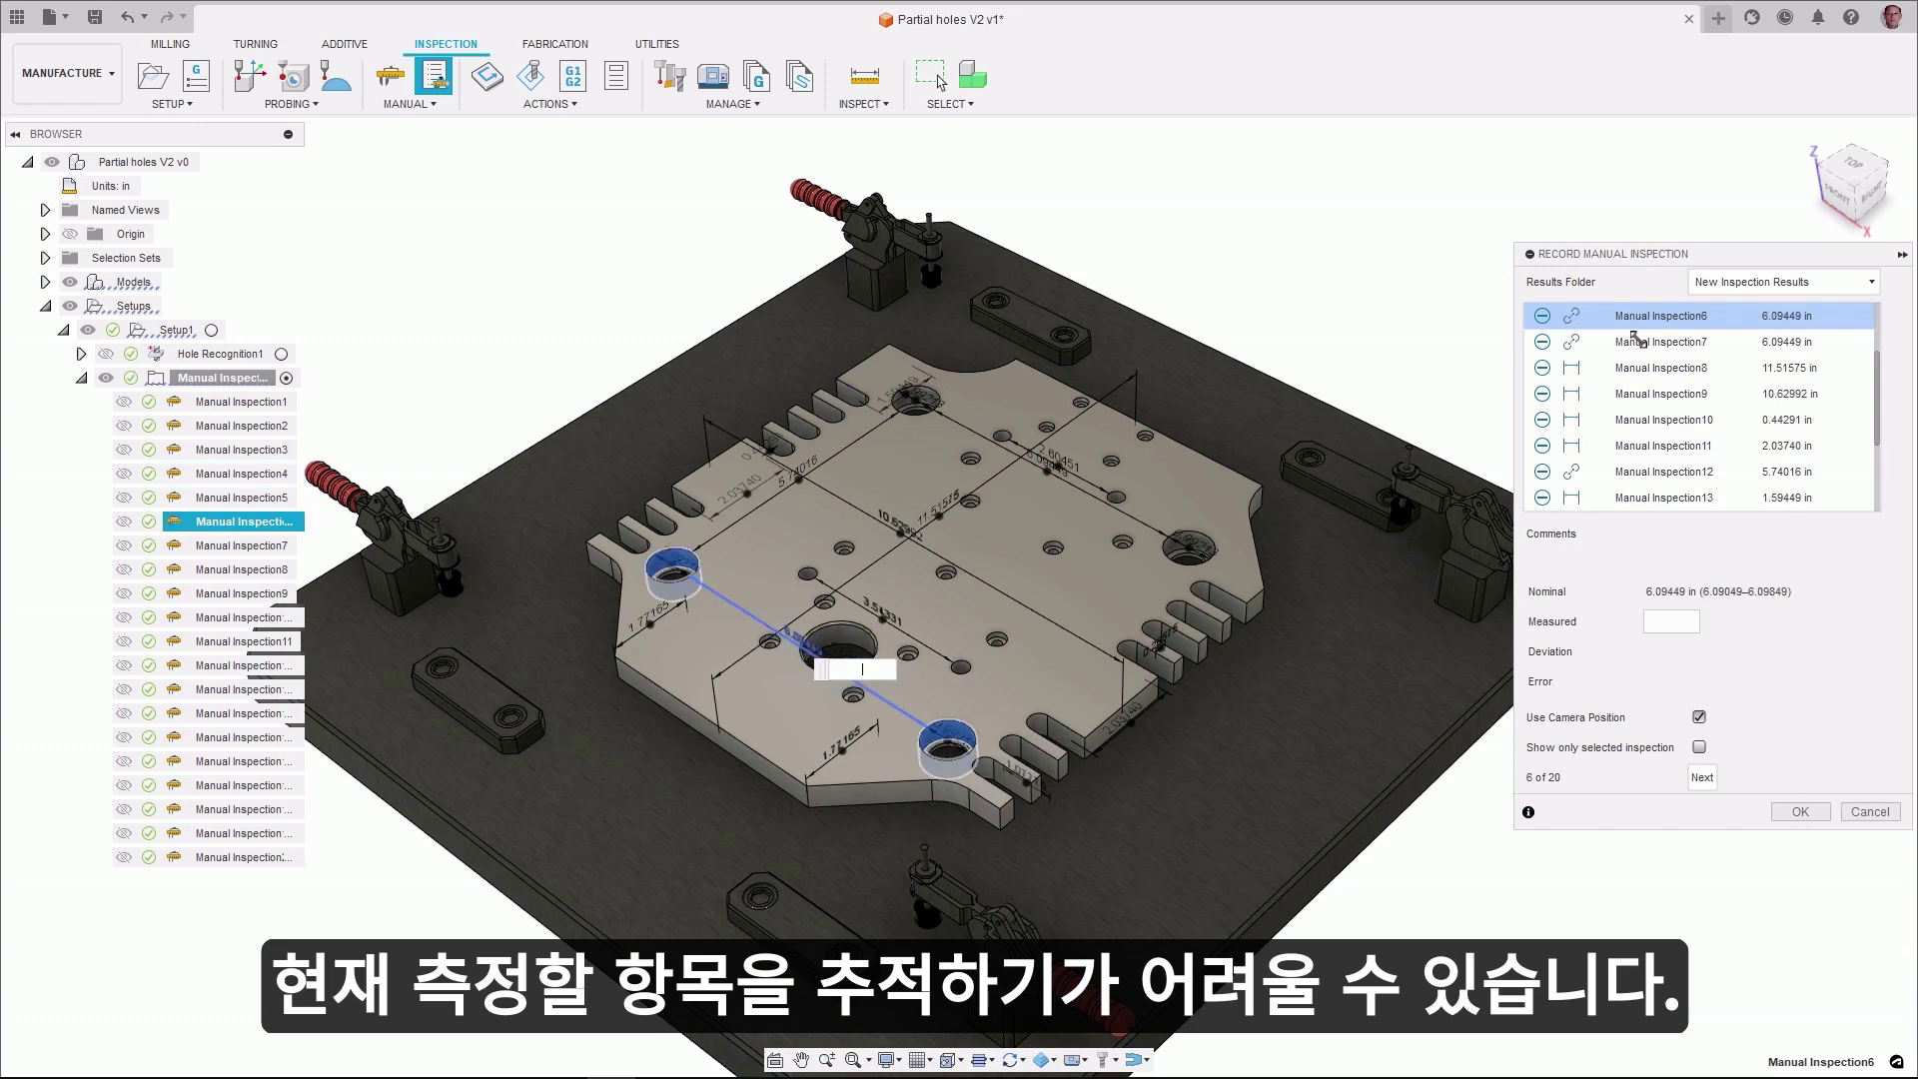
click(1632, 341)
click(1632, 341)
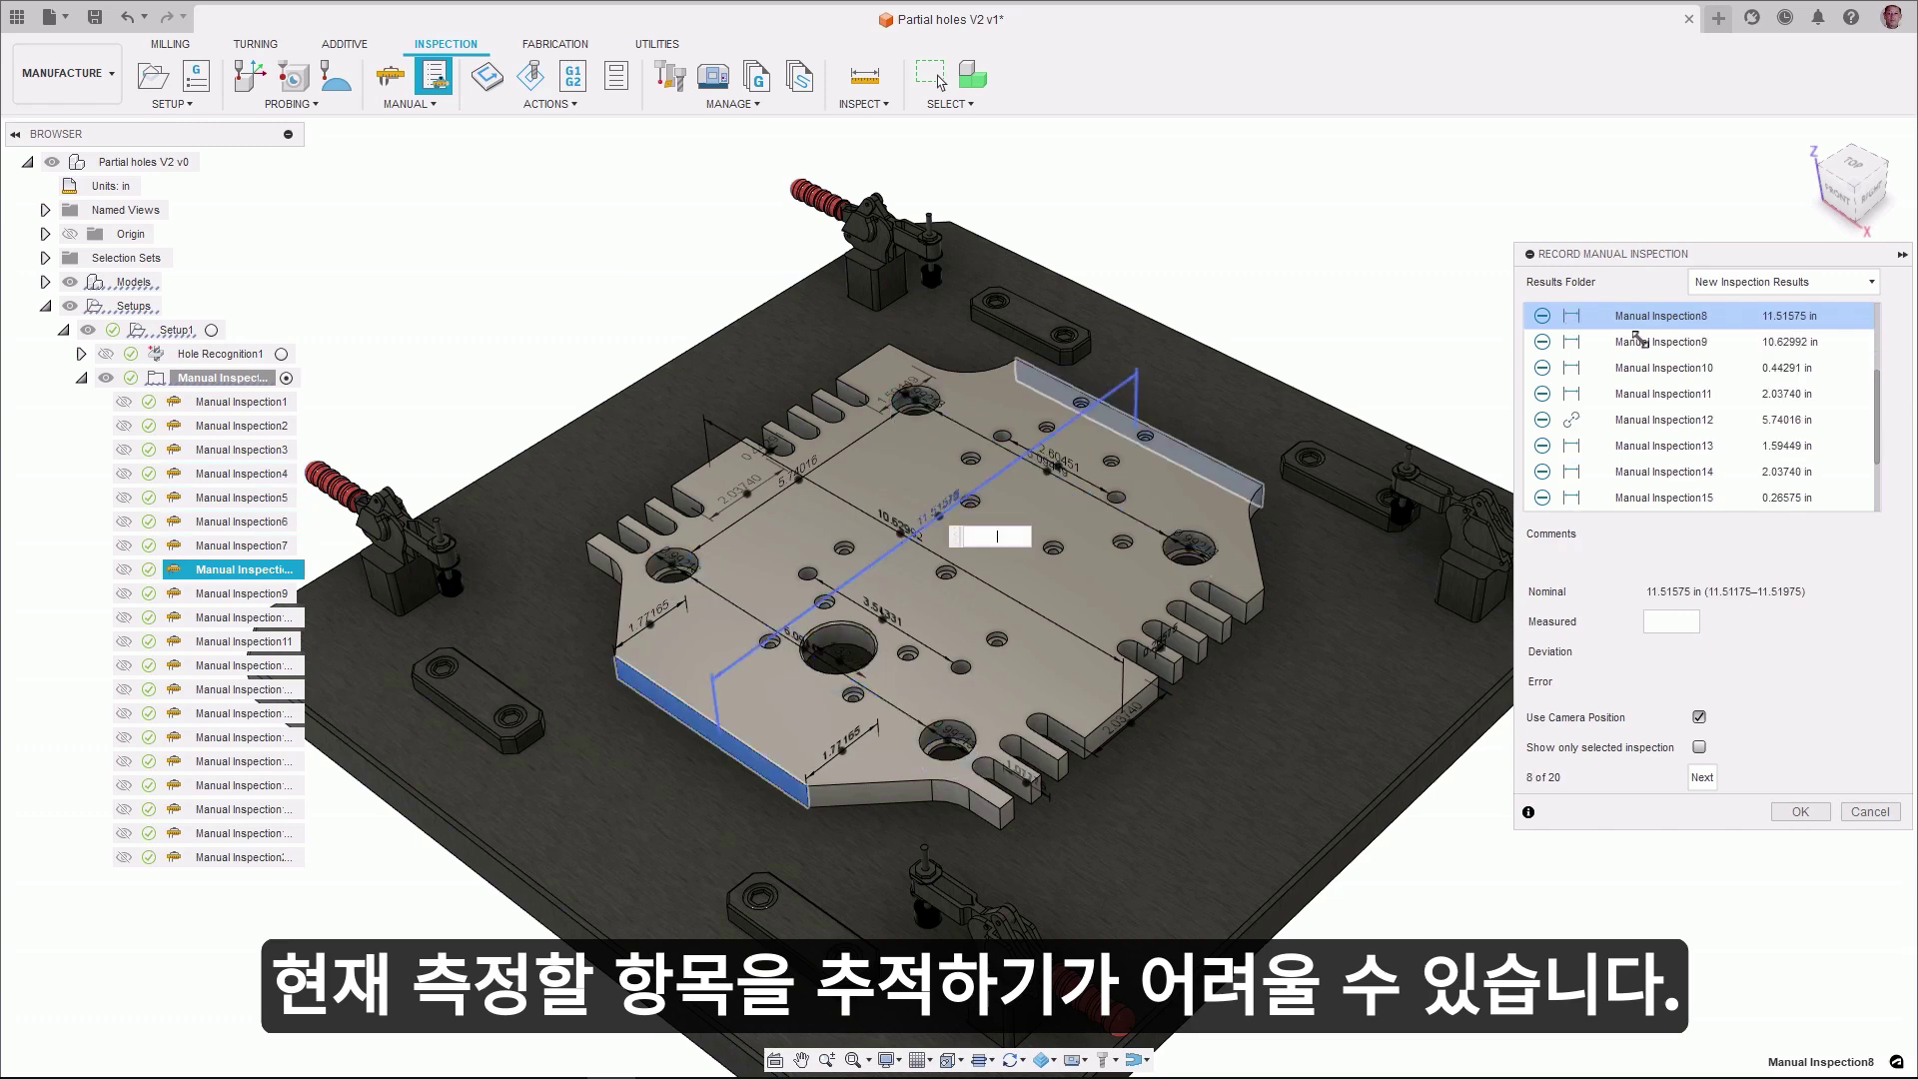
click(1633, 340)
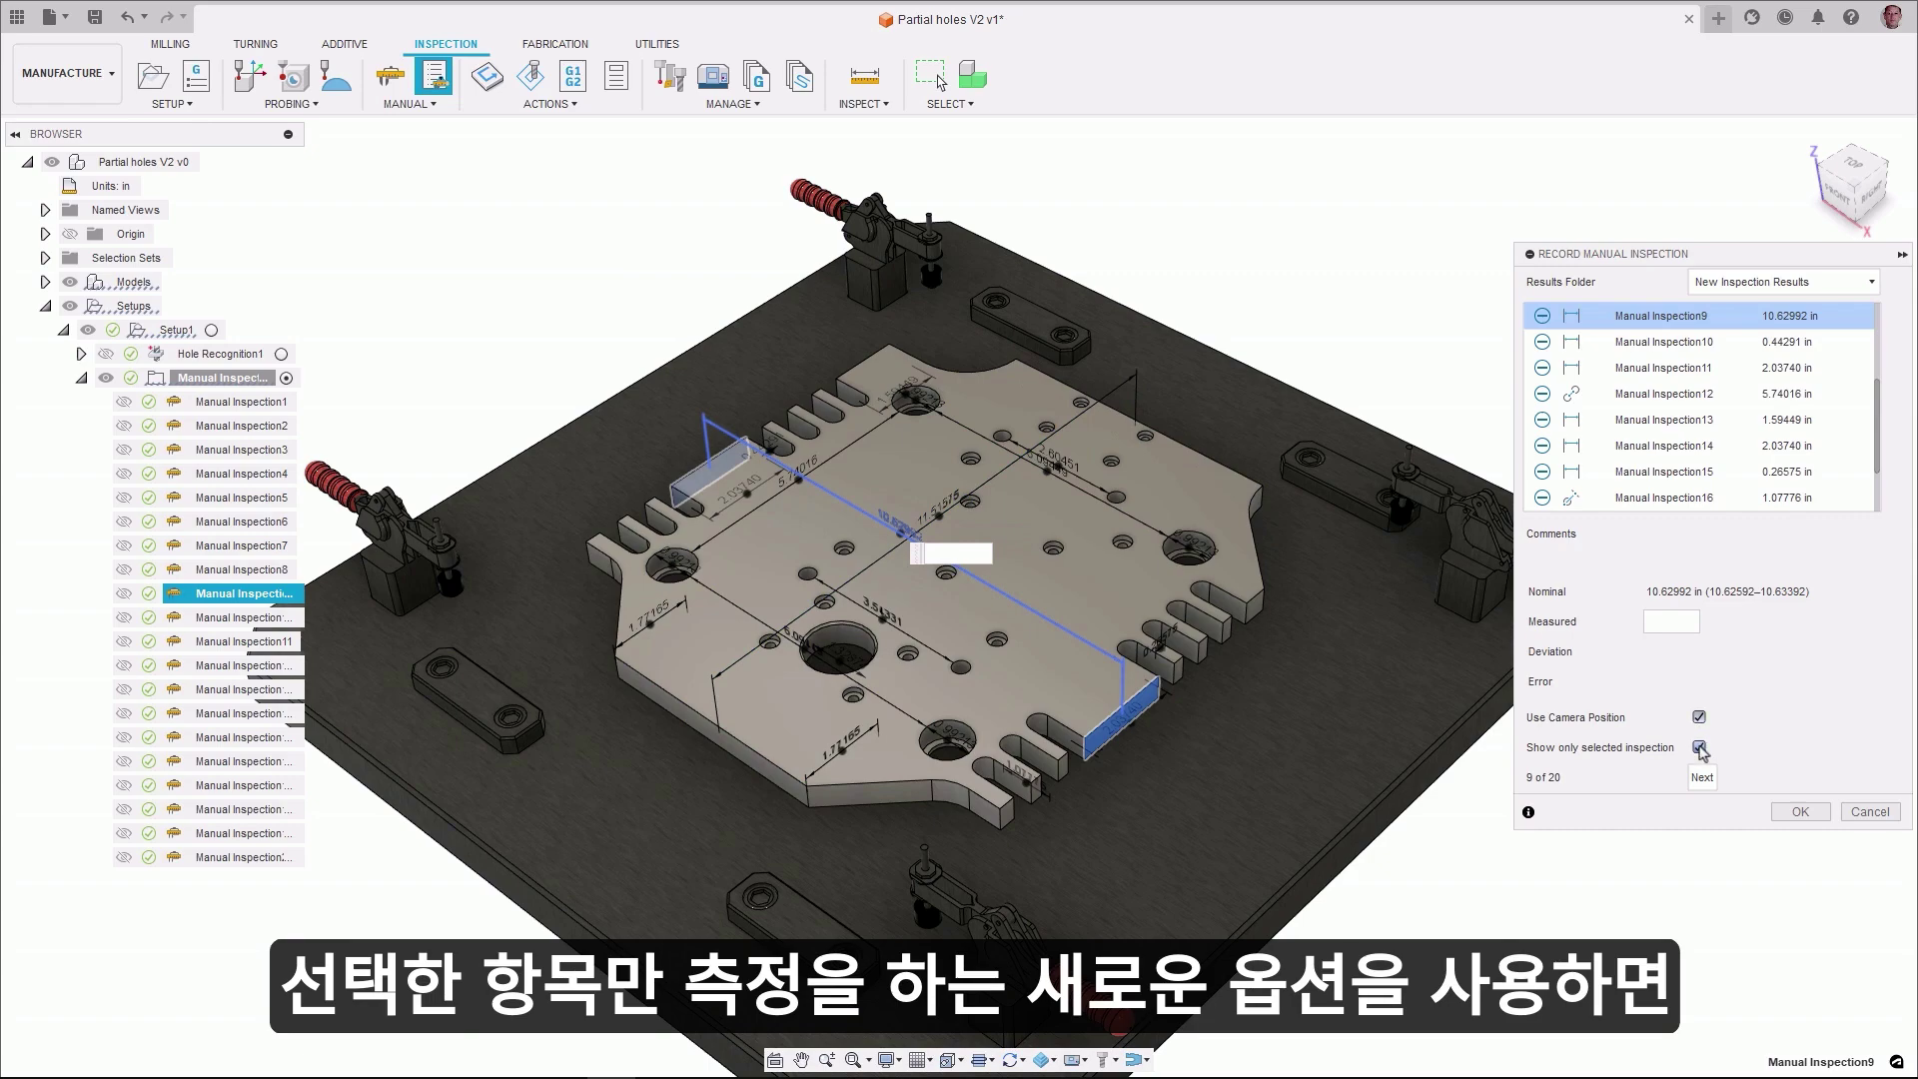
- Return to Manual Inspection1 and step forward through the inspections again
scroll(1659, 399, up, 3)
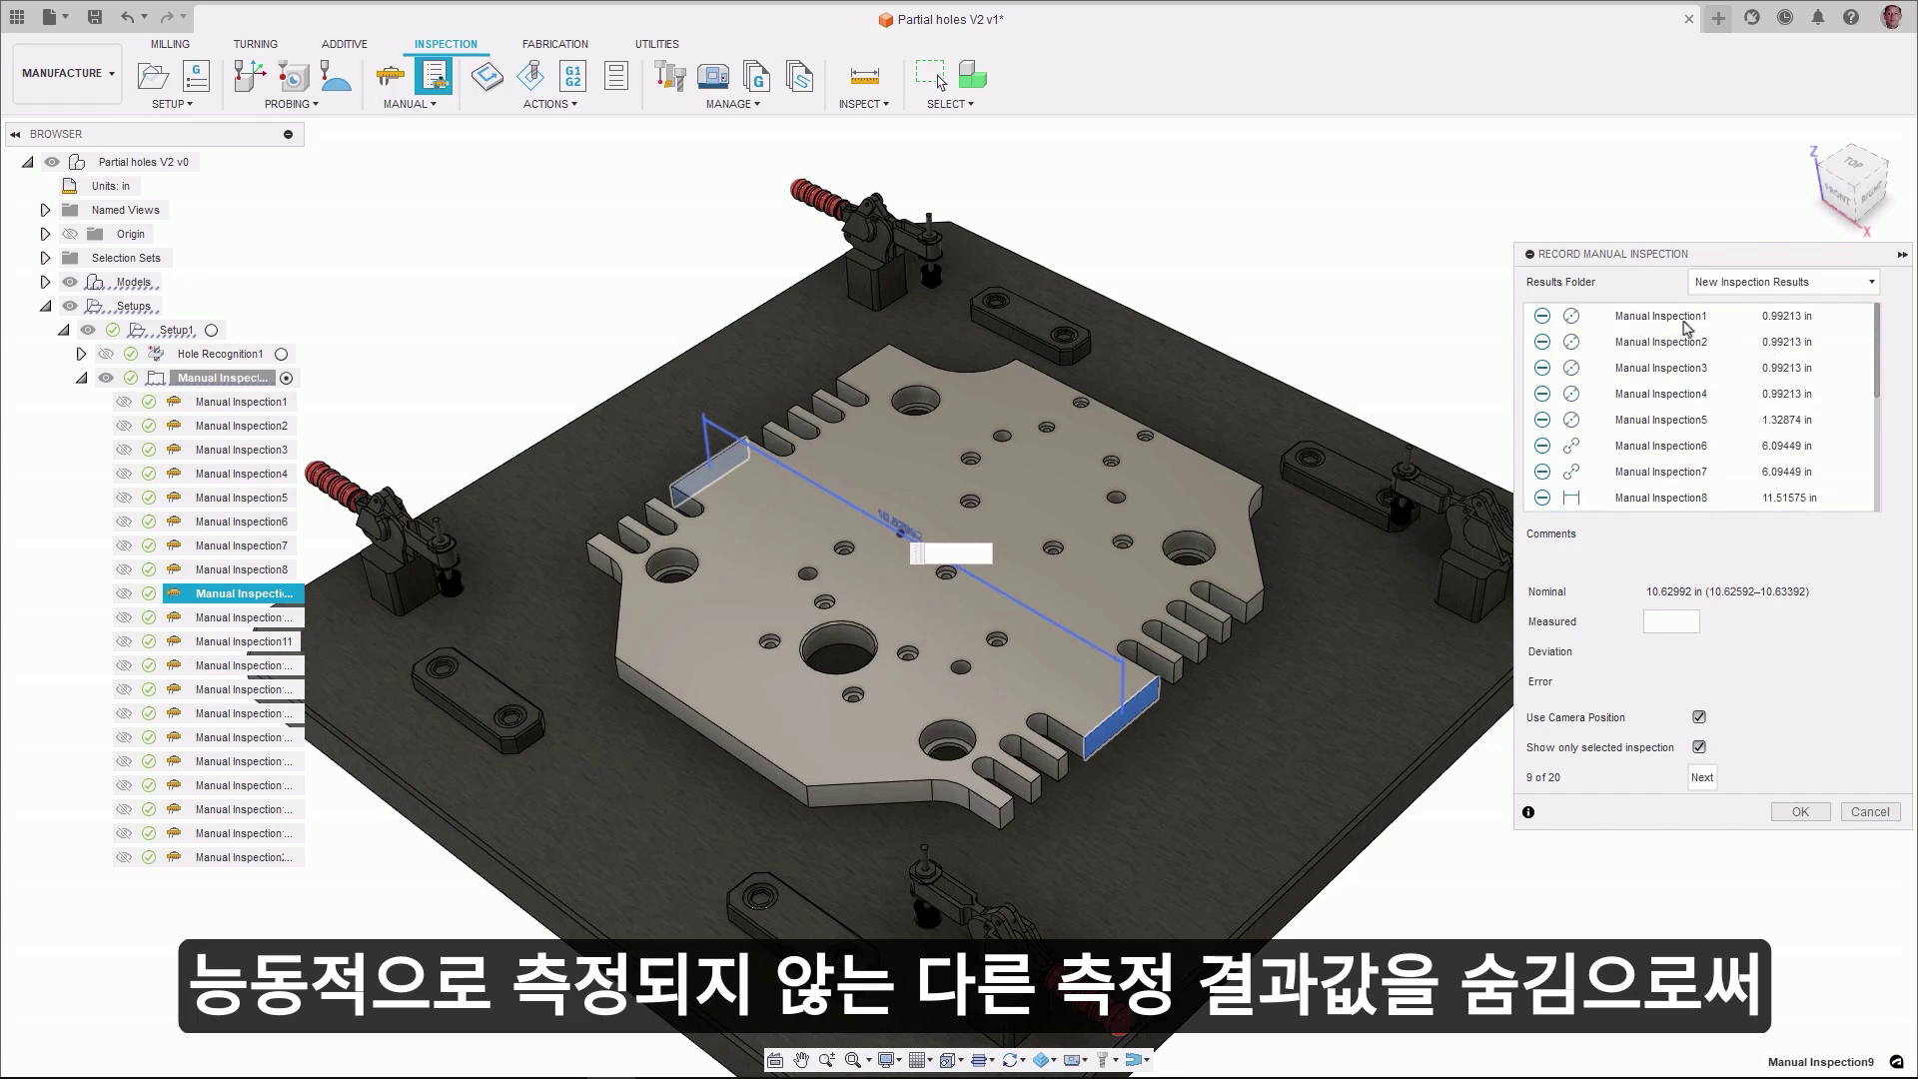
click(1650, 317)
click(1648, 346)
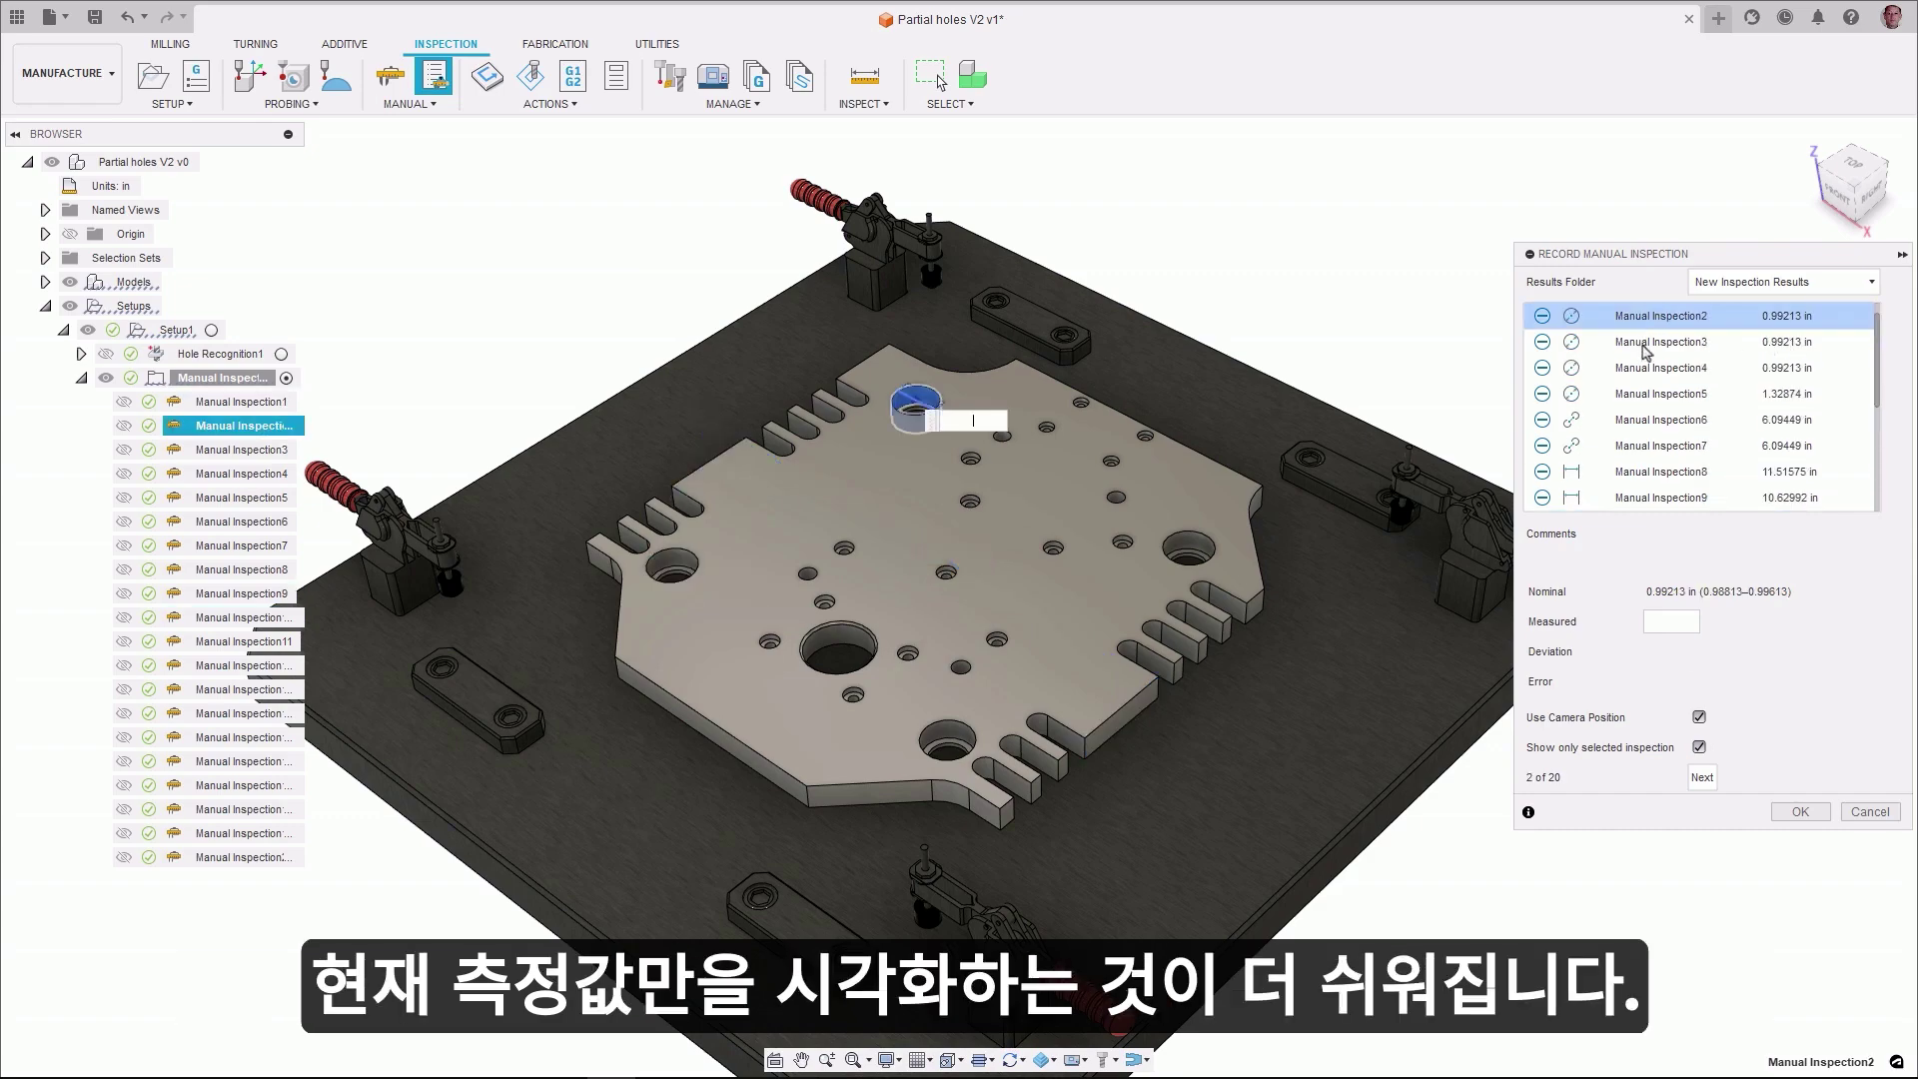
click(1646, 350)
click(1647, 349)
click(1646, 350)
click(1646, 350)
click(1647, 350)
click(1647, 349)
click(1647, 350)
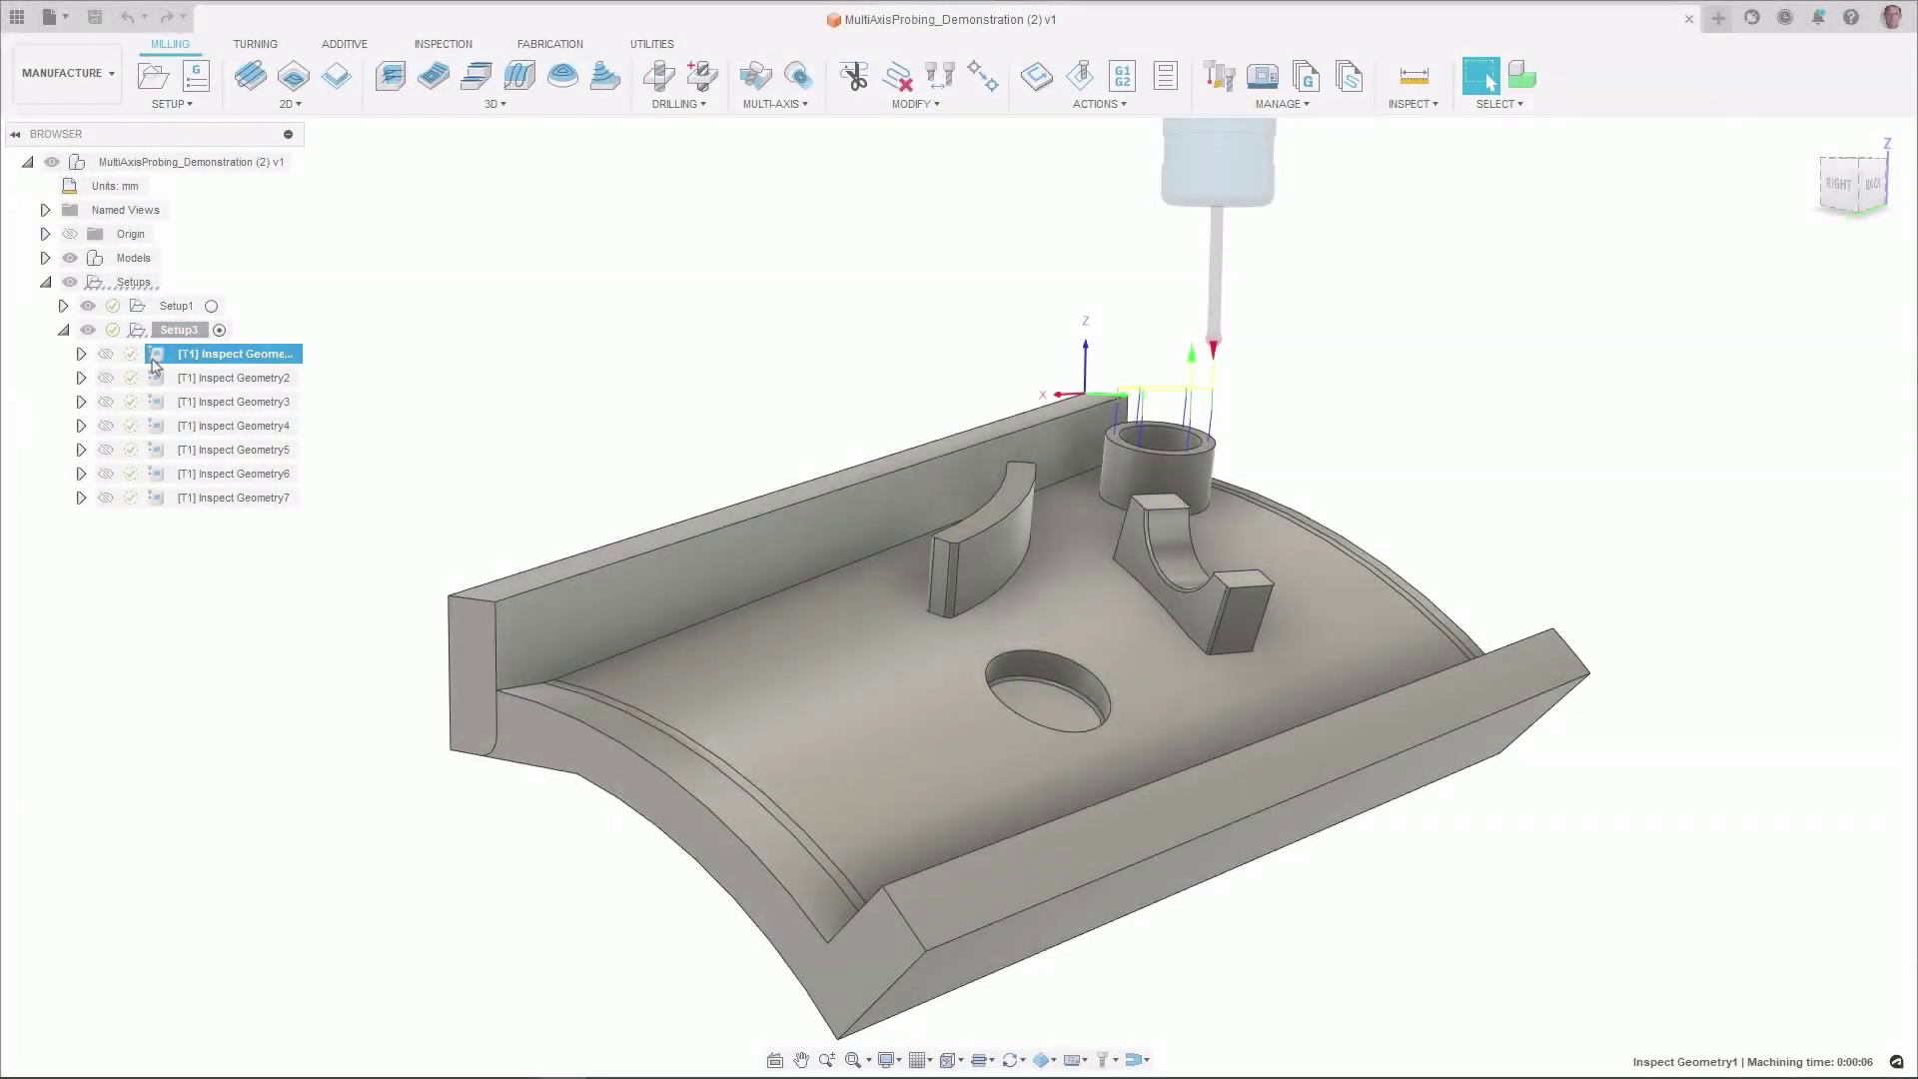
- Preview the probing paths of Inspect Geometry2 through Inspect Geometry7 in turn
click(155, 379)
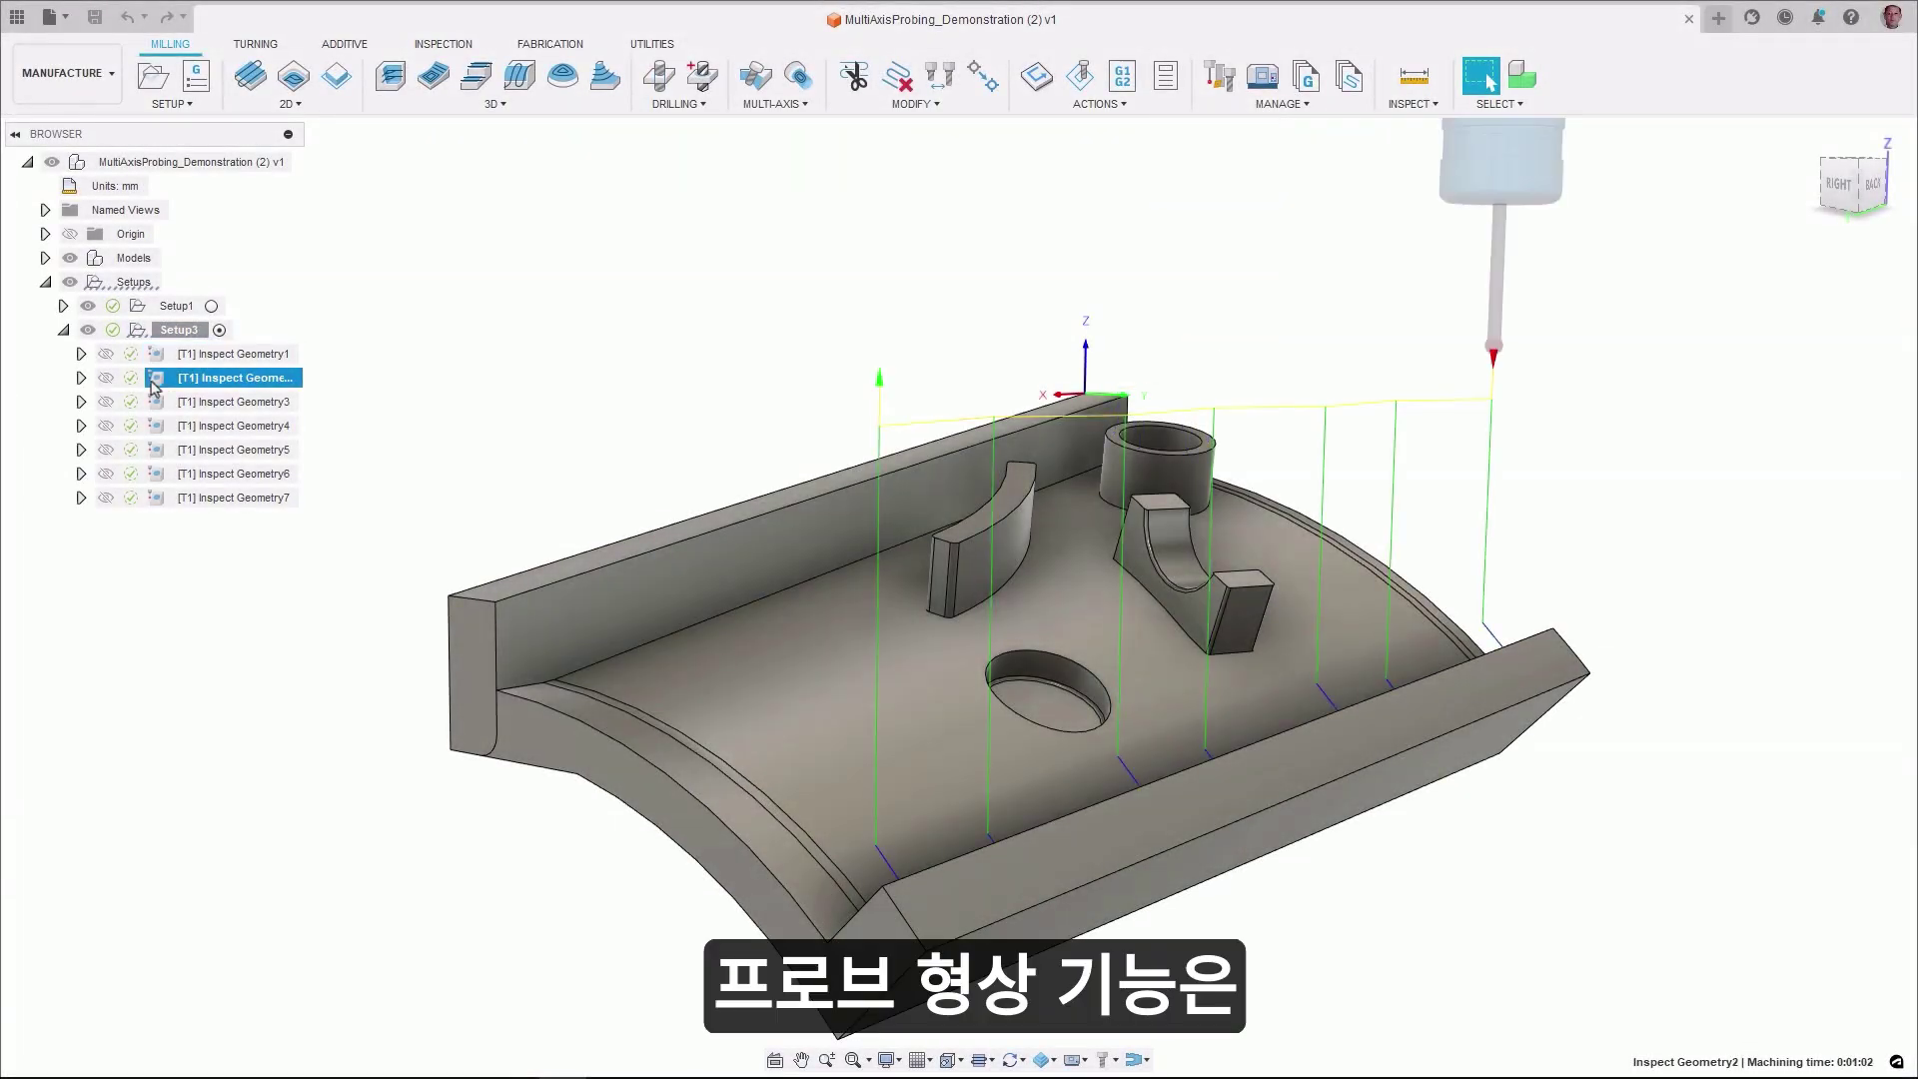
click(159, 404)
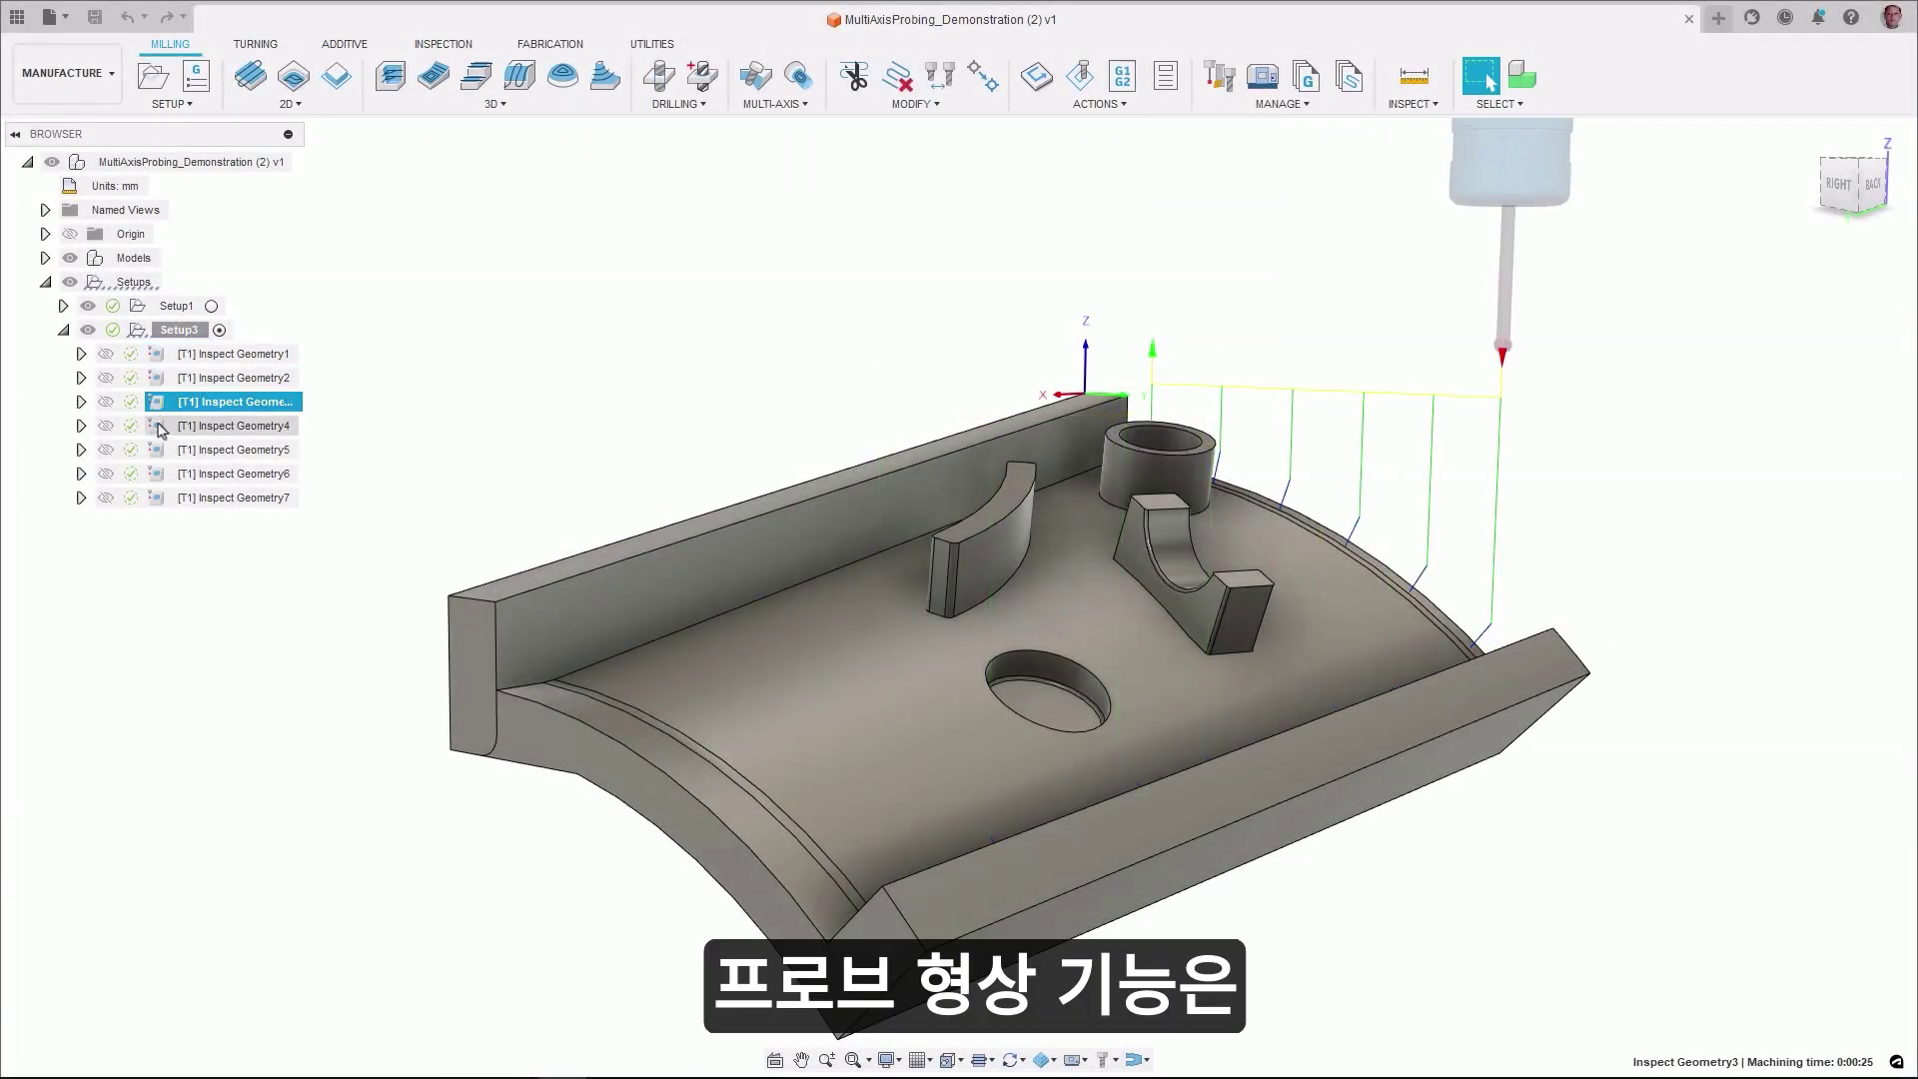
click(159, 427)
click(159, 452)
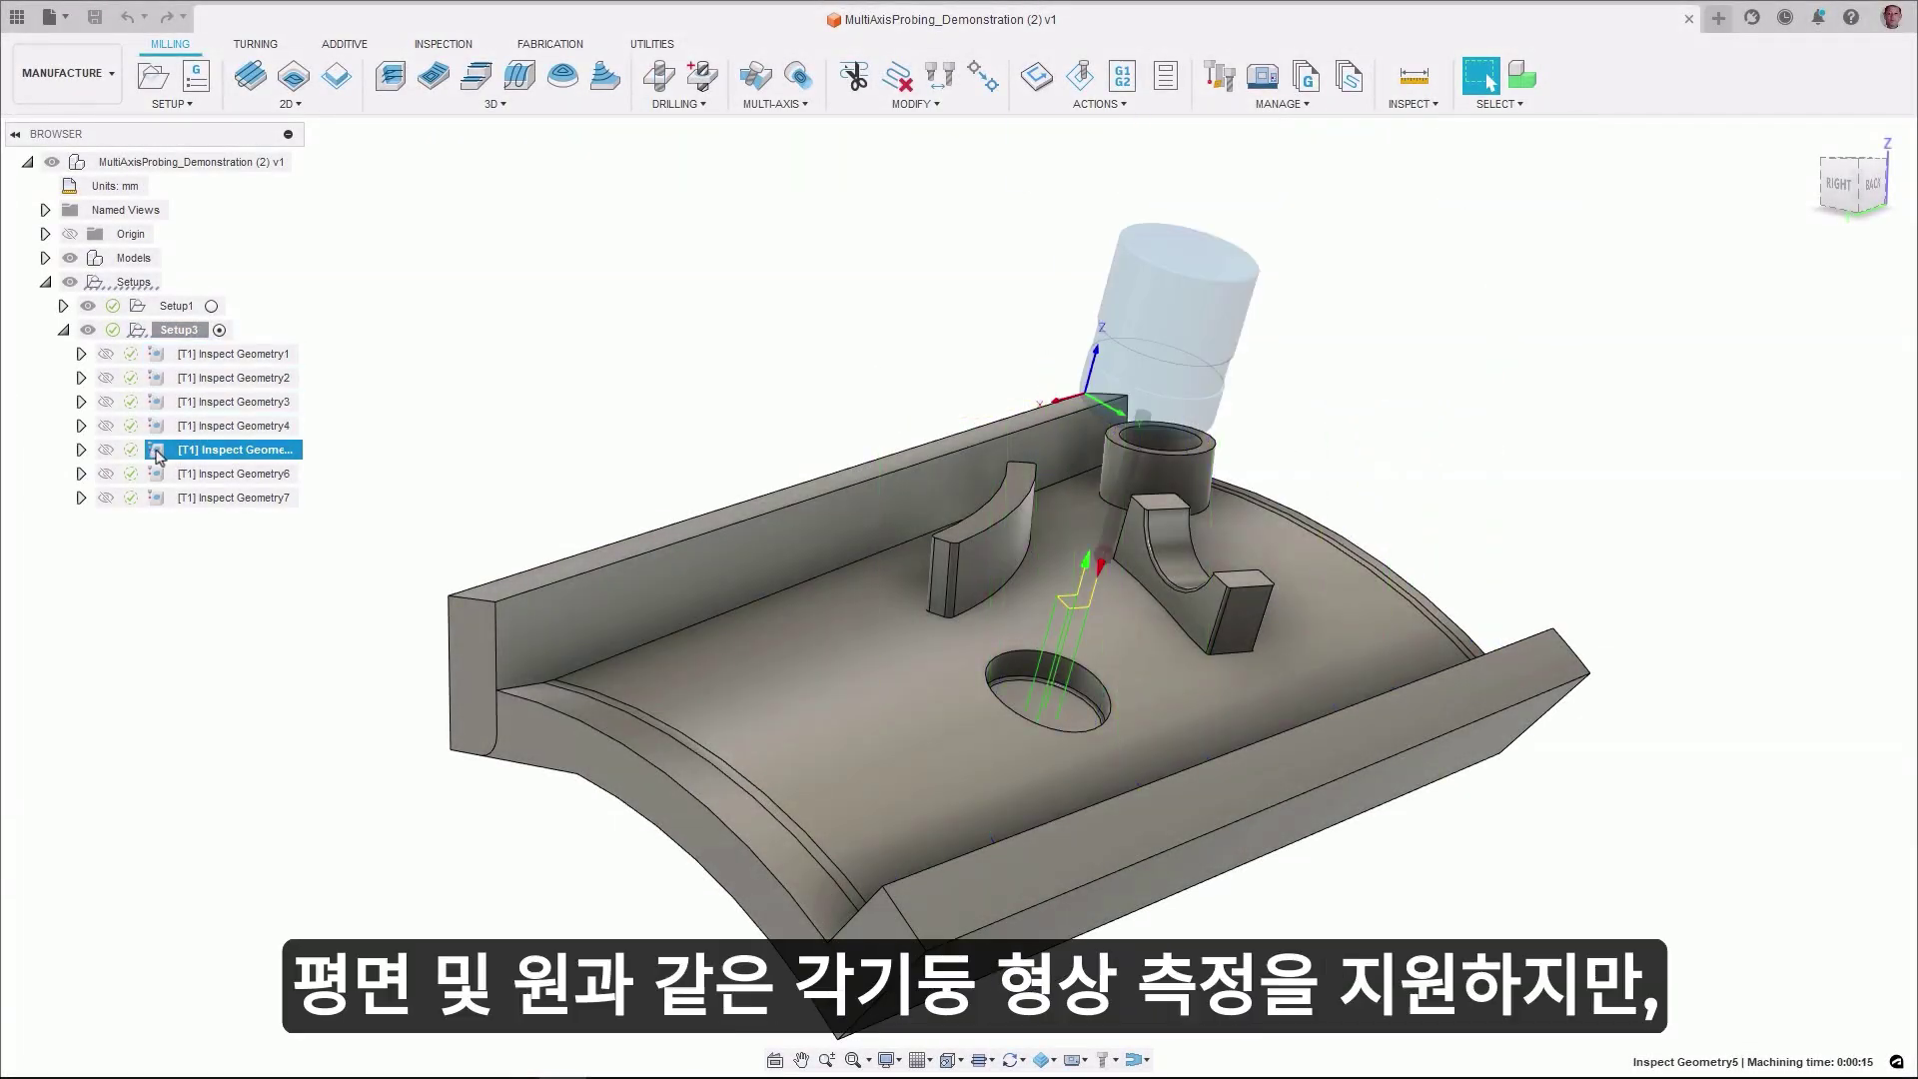
click(159, 474)
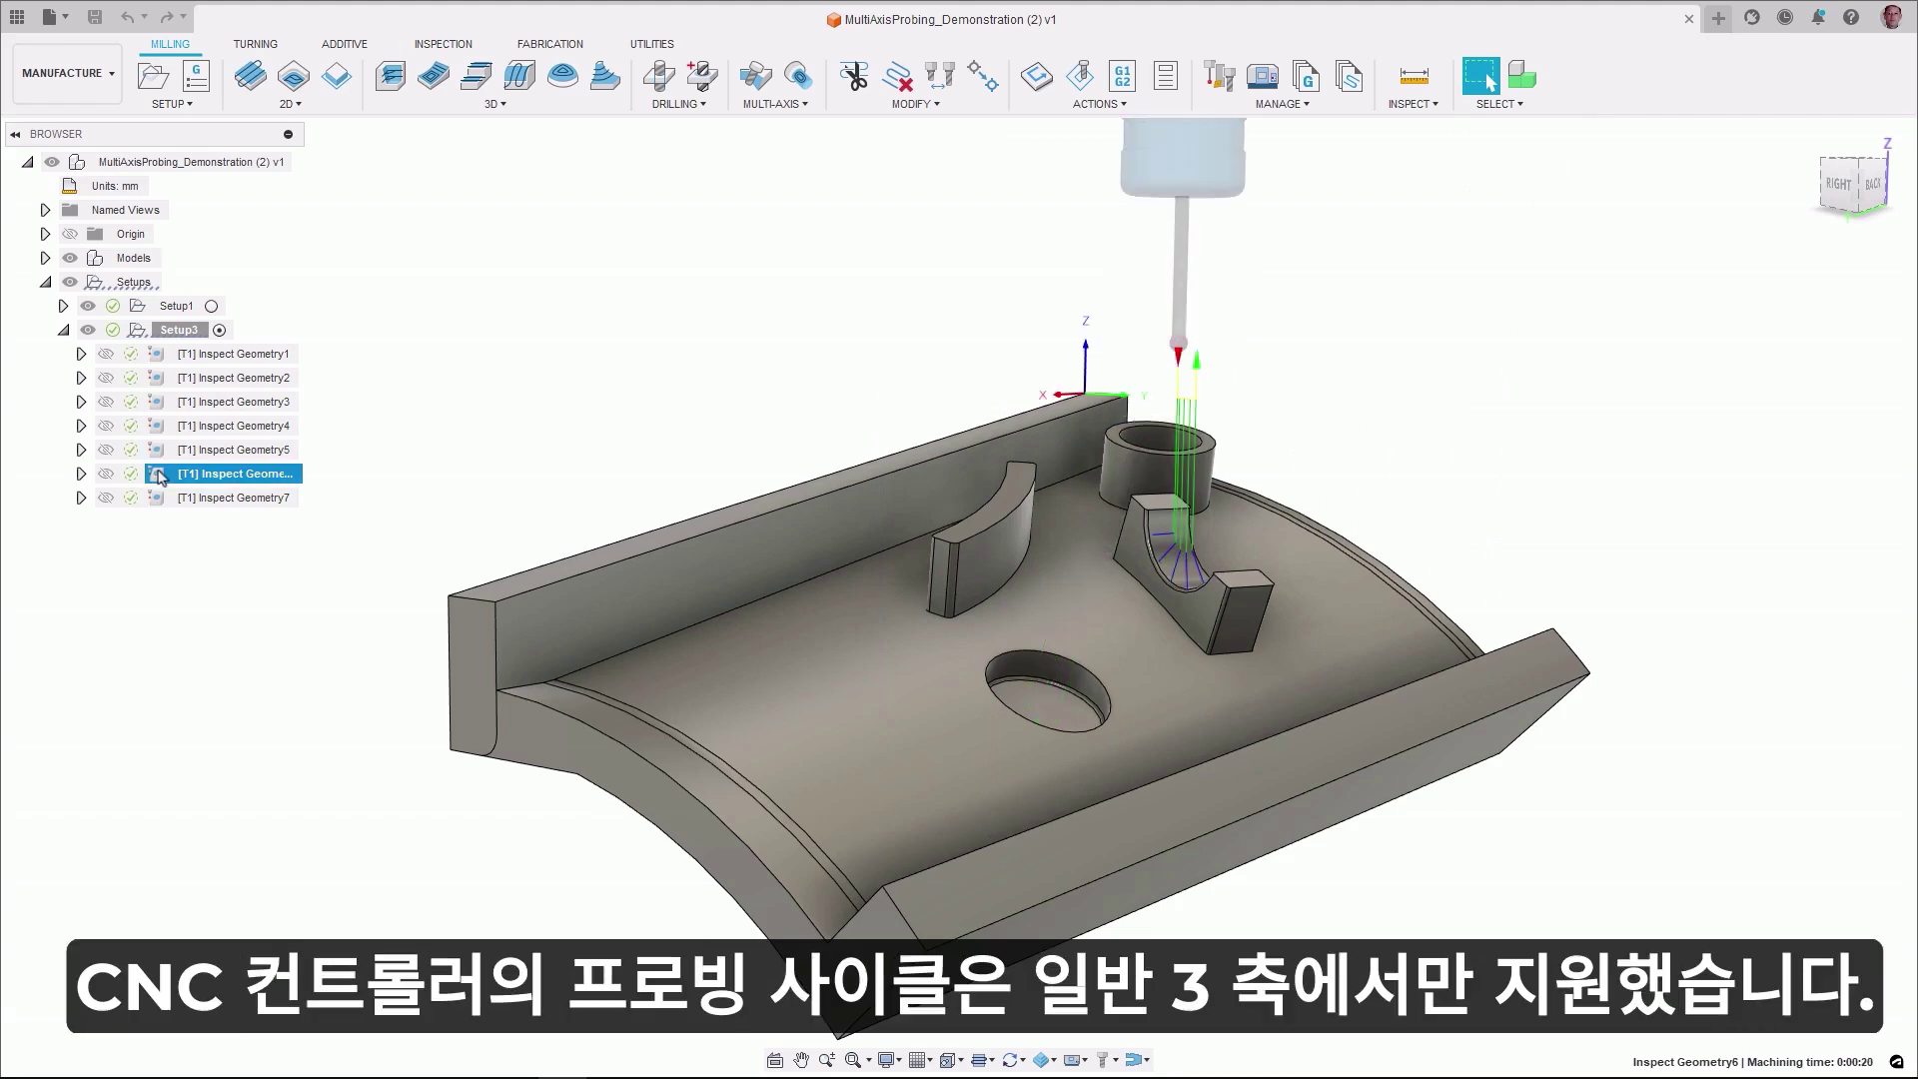
click(162, 498)
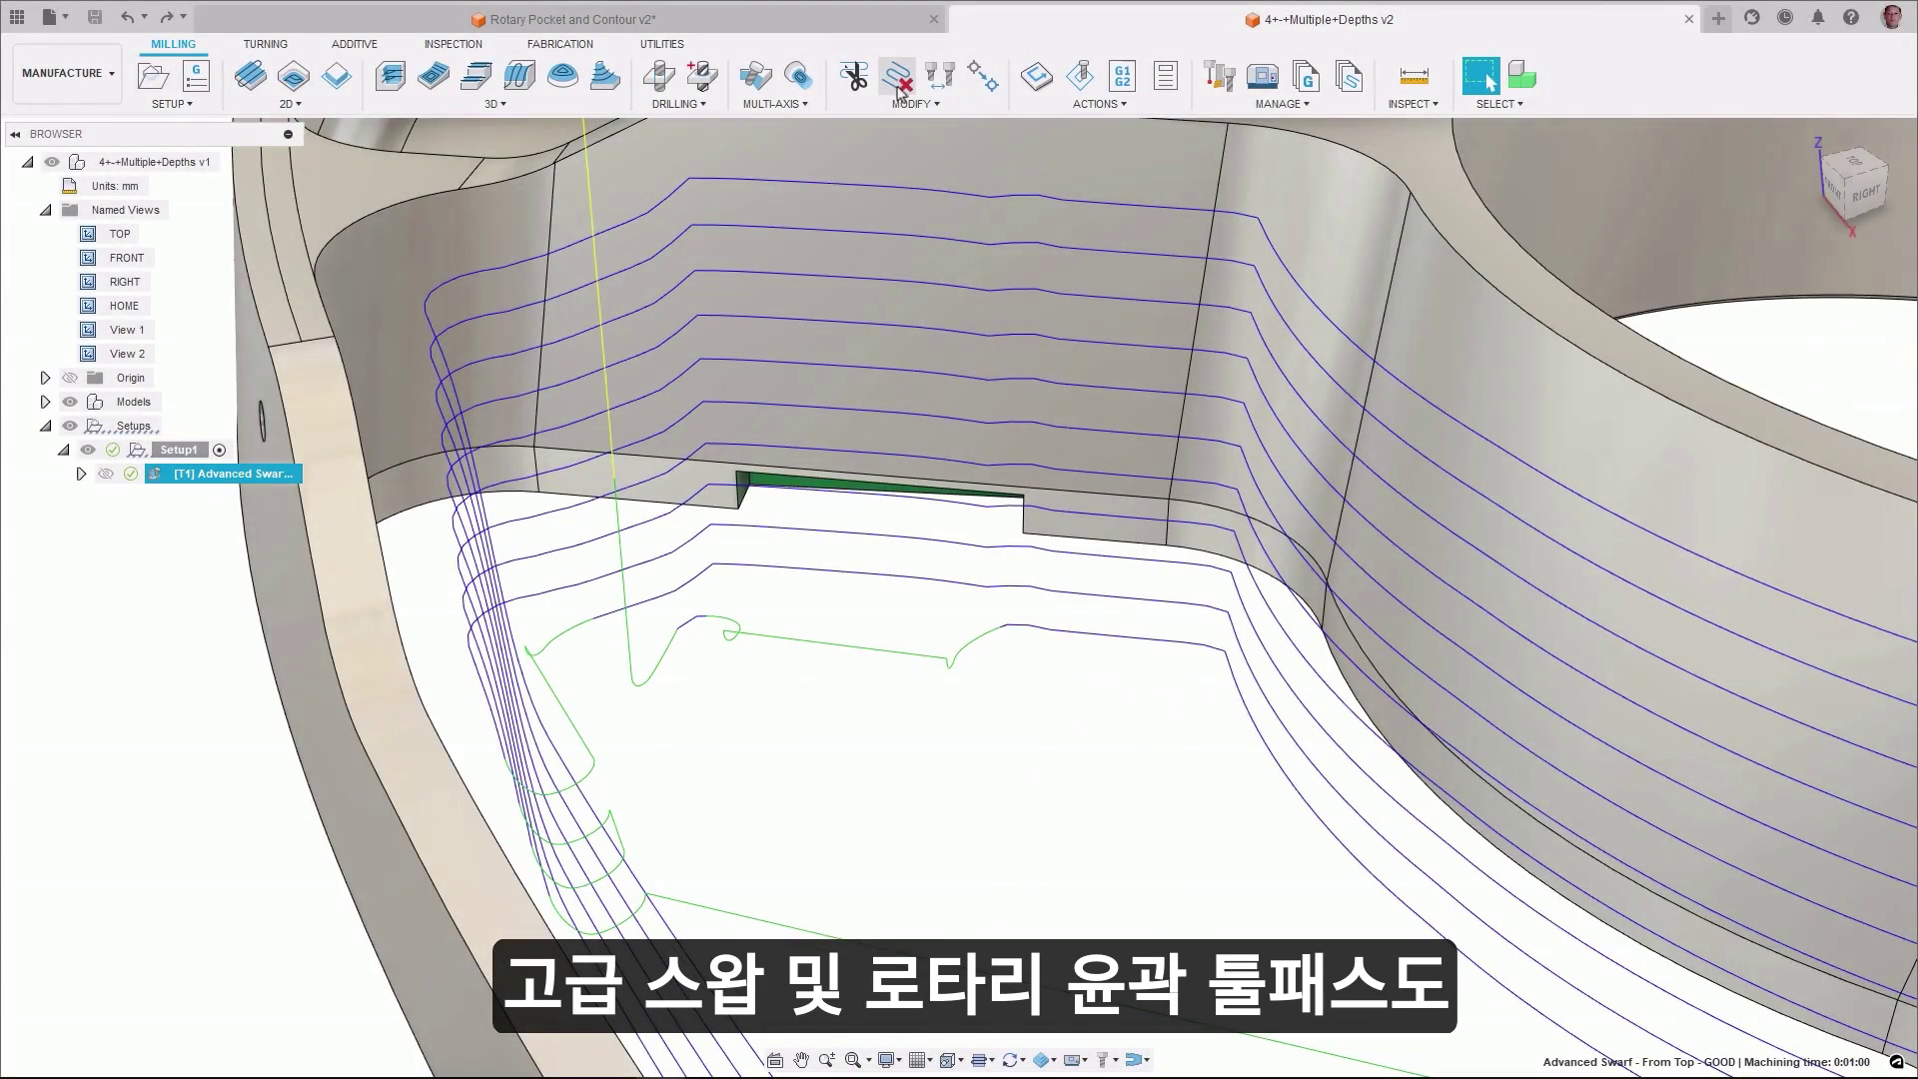
- Delete the selected passes from the Advanced Swarf toolpath
click(896, 76)
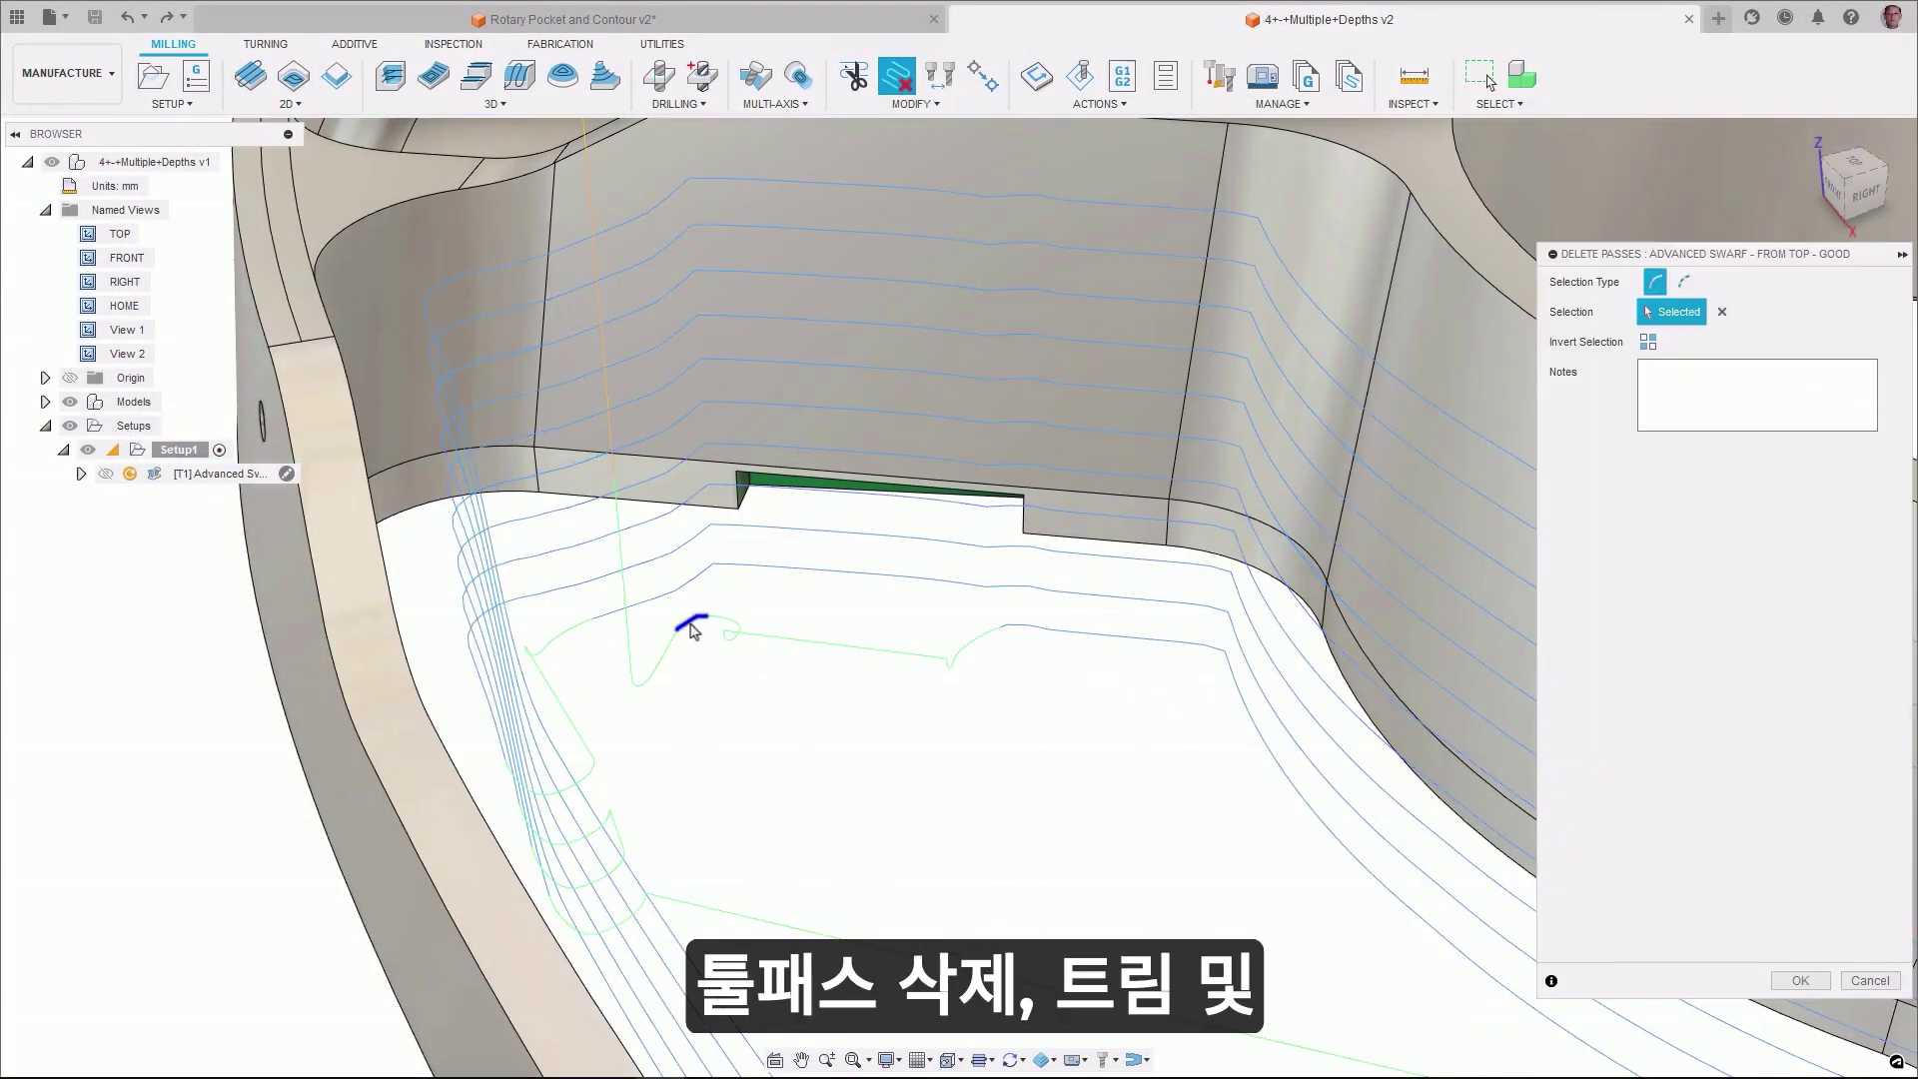
click(1801, 979)
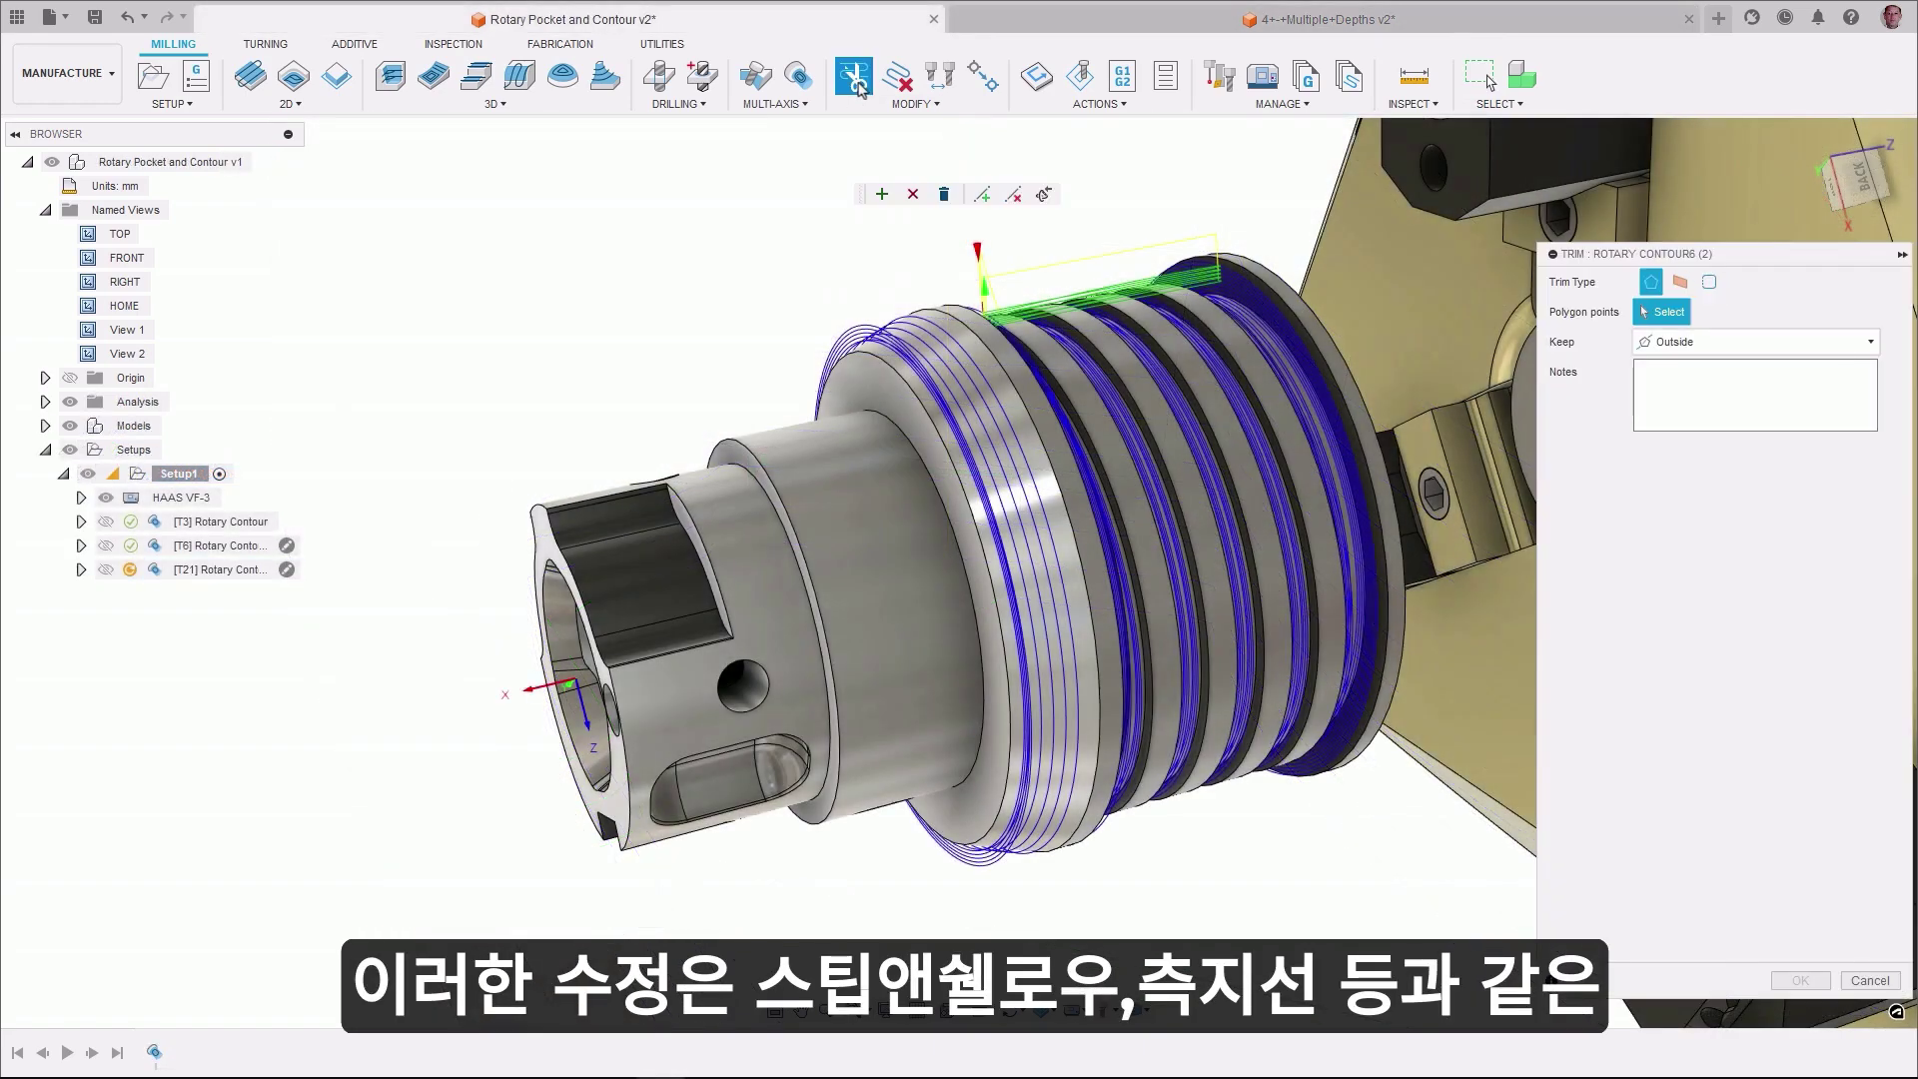
- Trim Rotary Contour (2) with a plane through a groove edge, keeping Side 2
click(1679, 284)
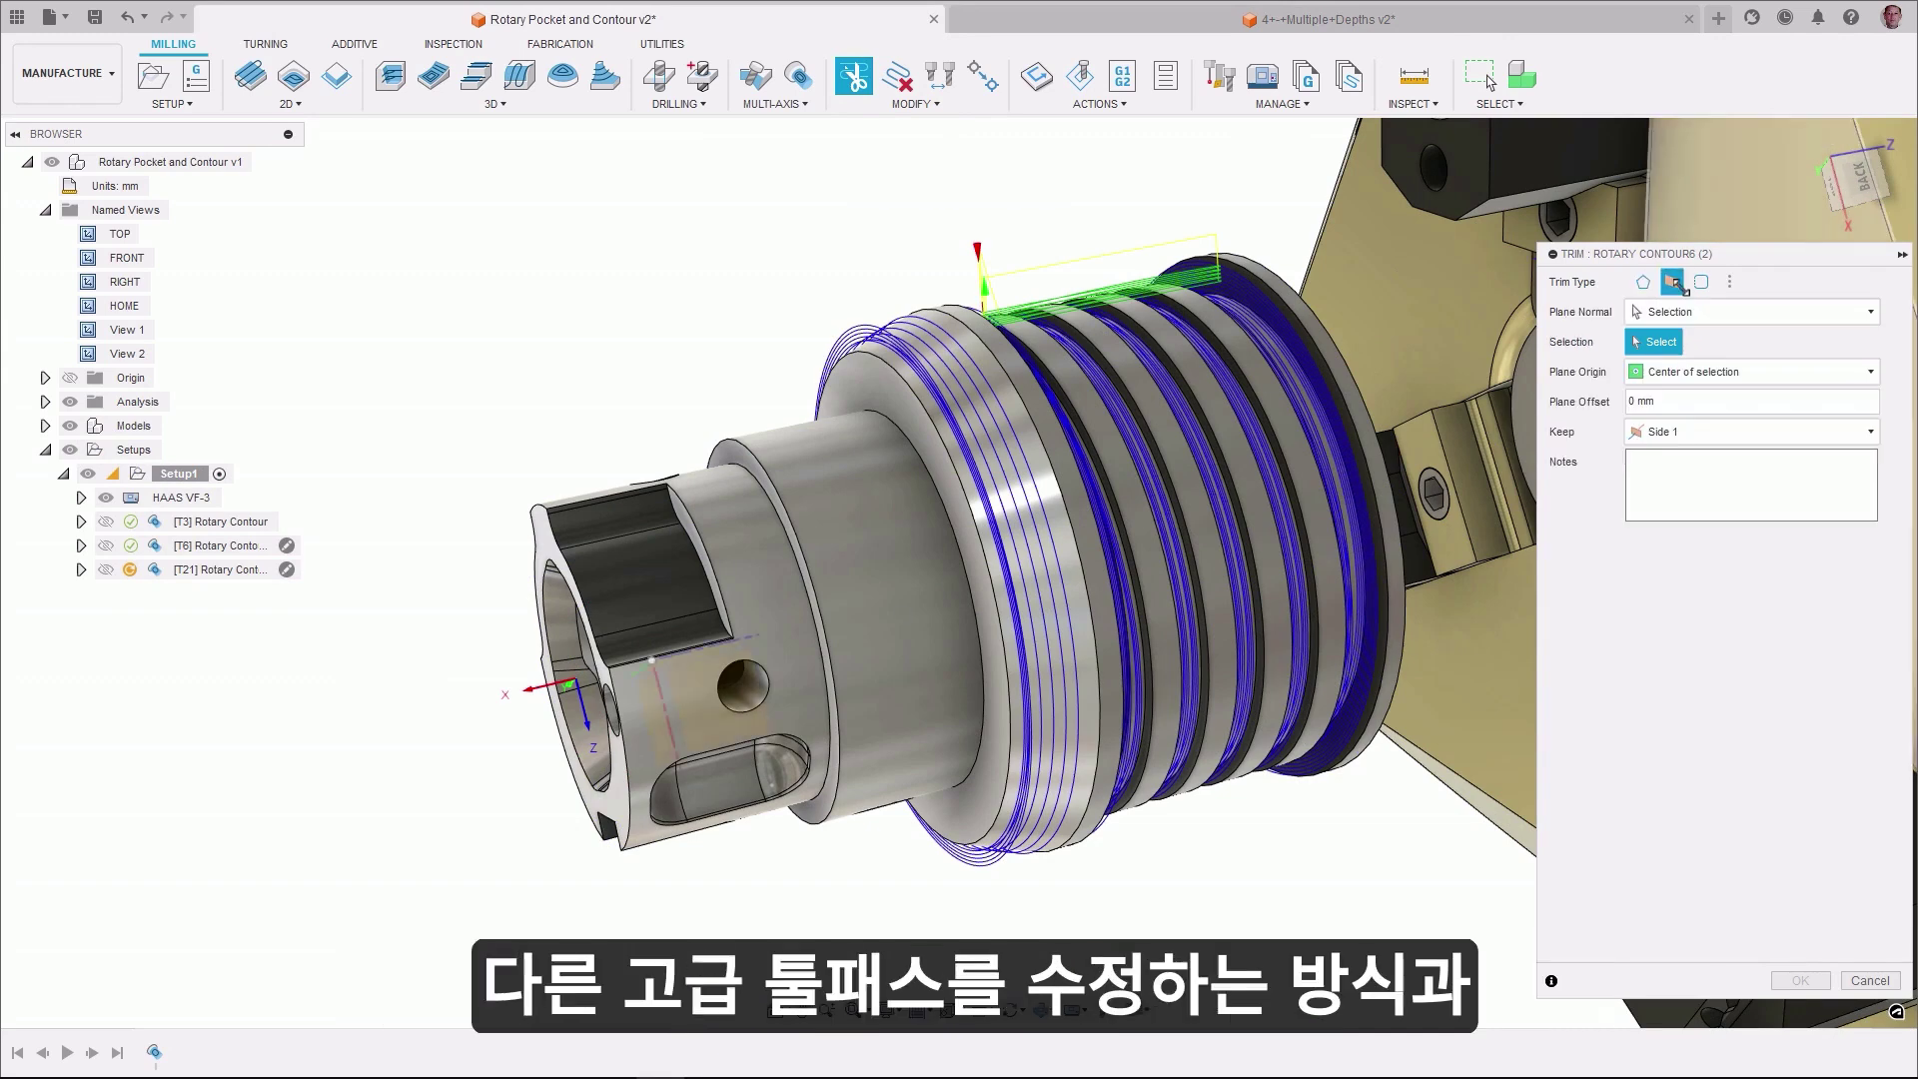
click(1038, 432)
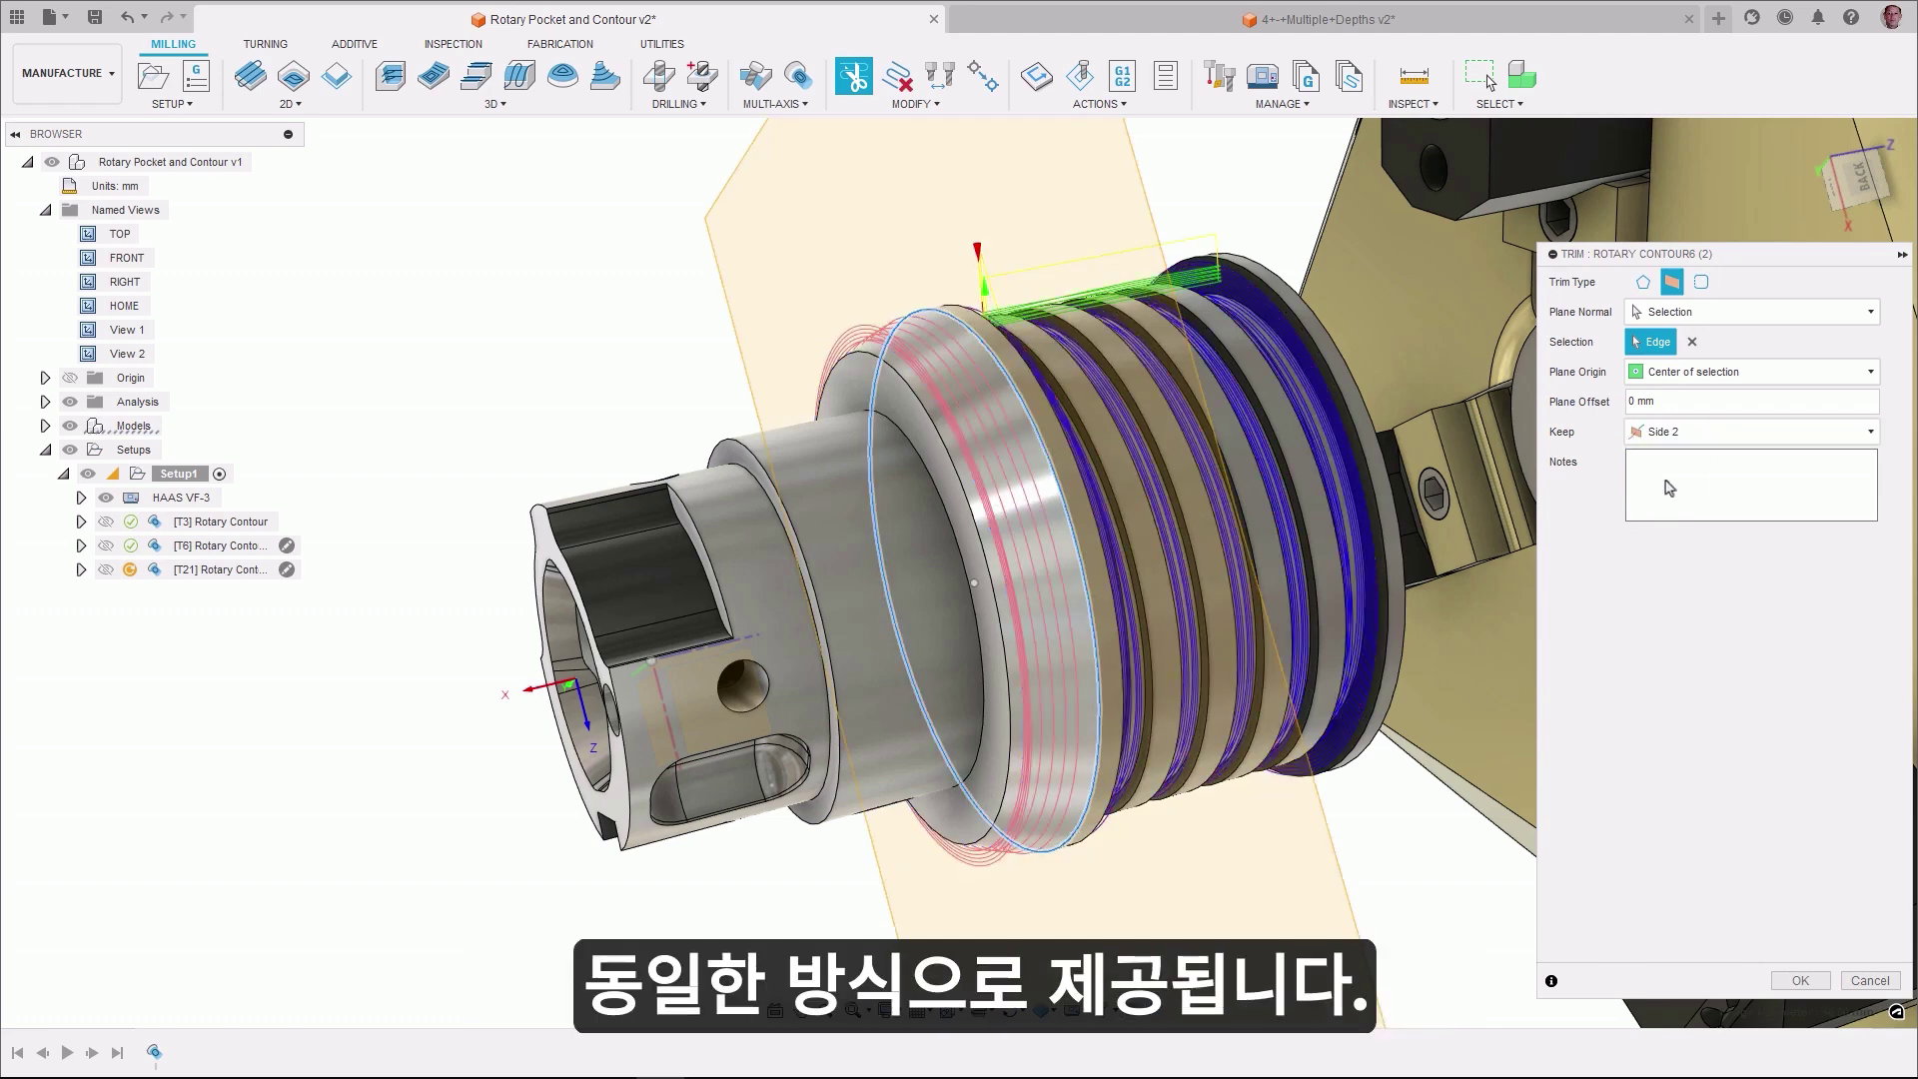
click(1782, 981)
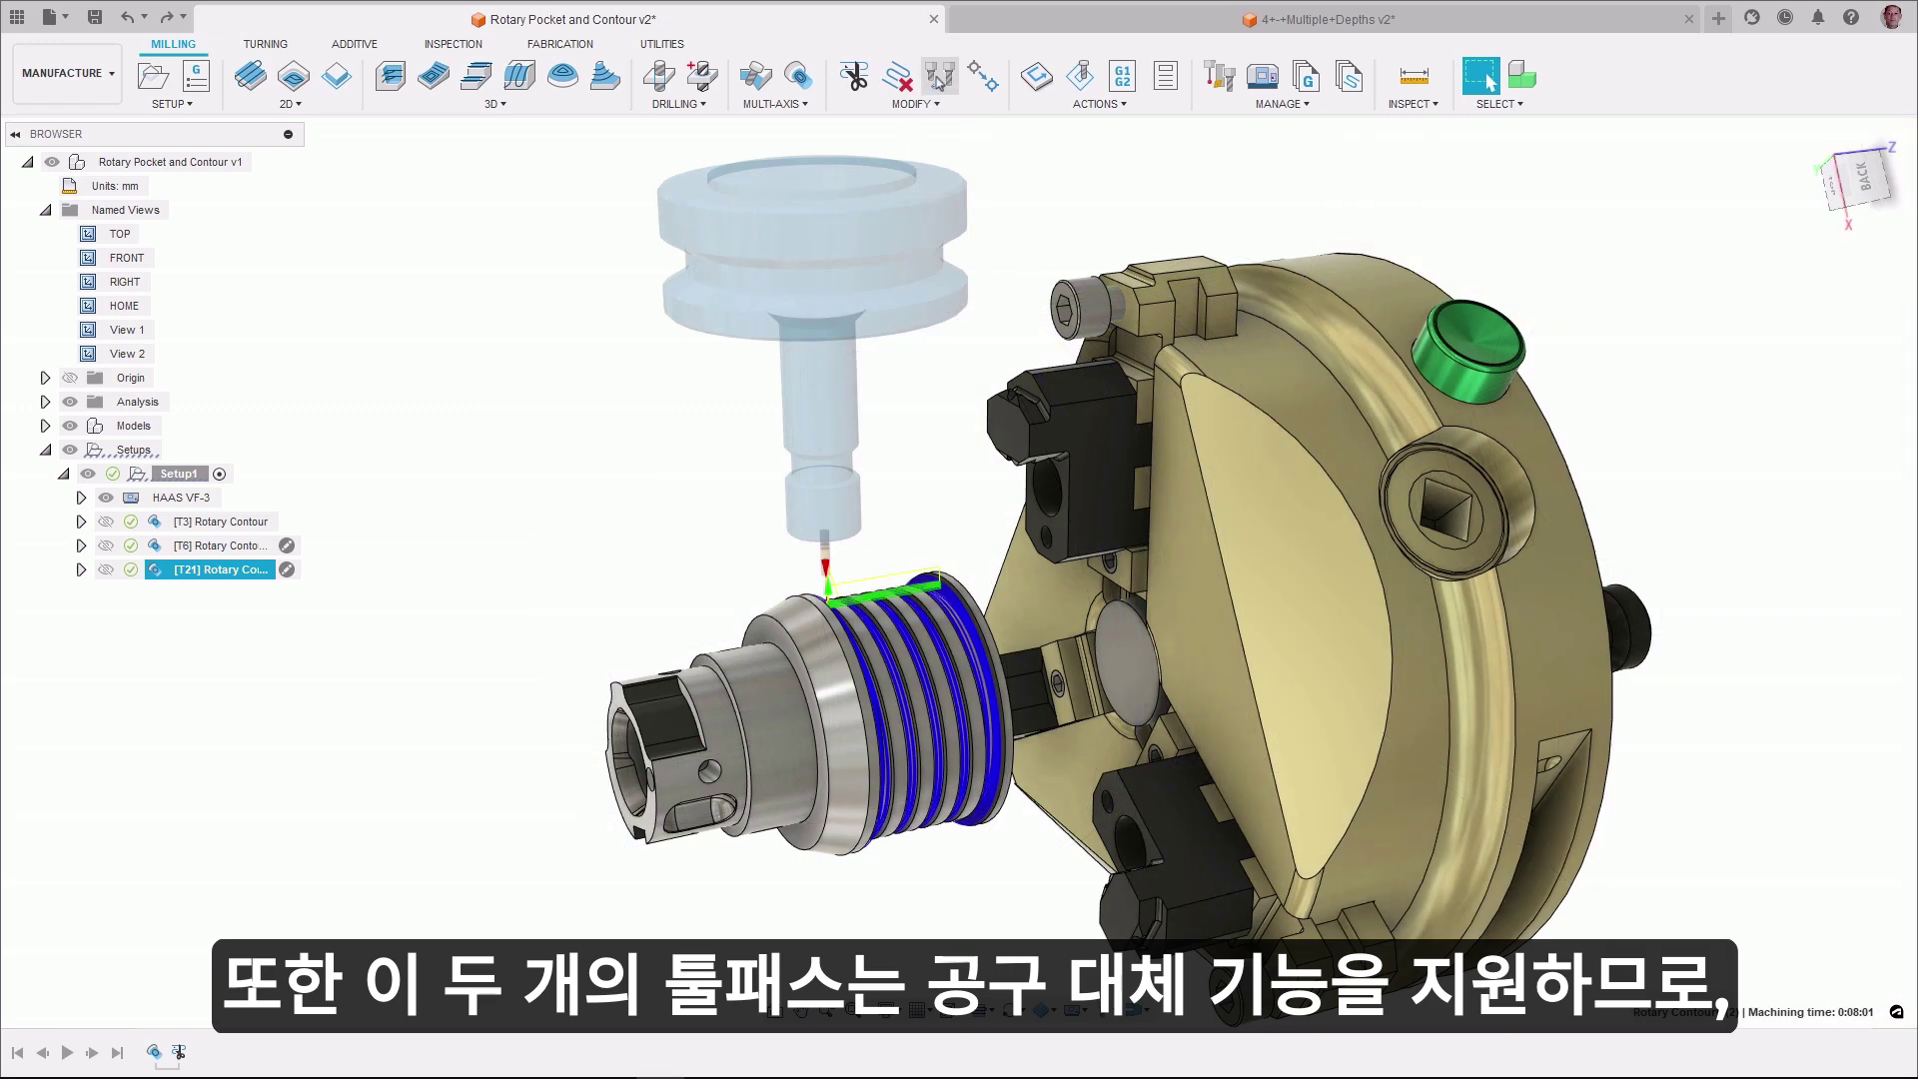
- Replace the operation's tool with 21 - Ø2mm (2mm EM Long)
click(939, 77)
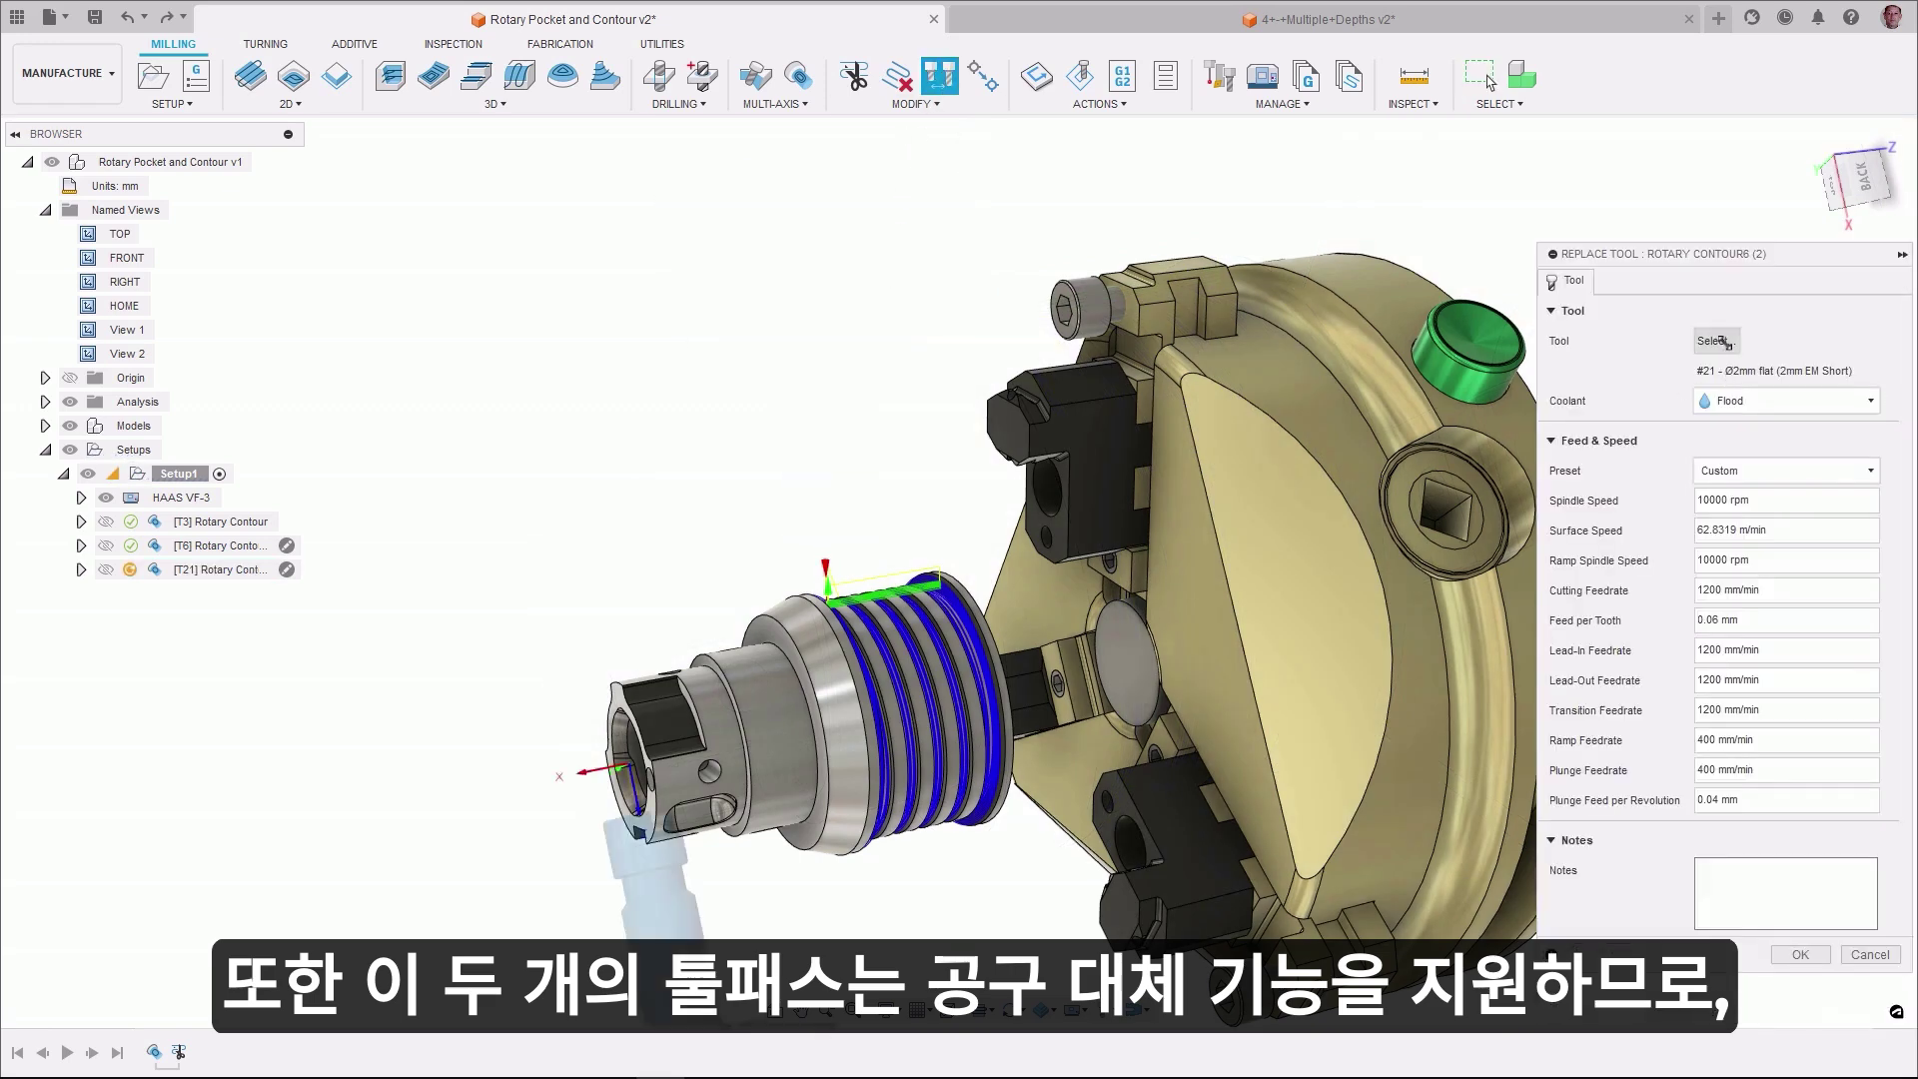
click(1718, 340)
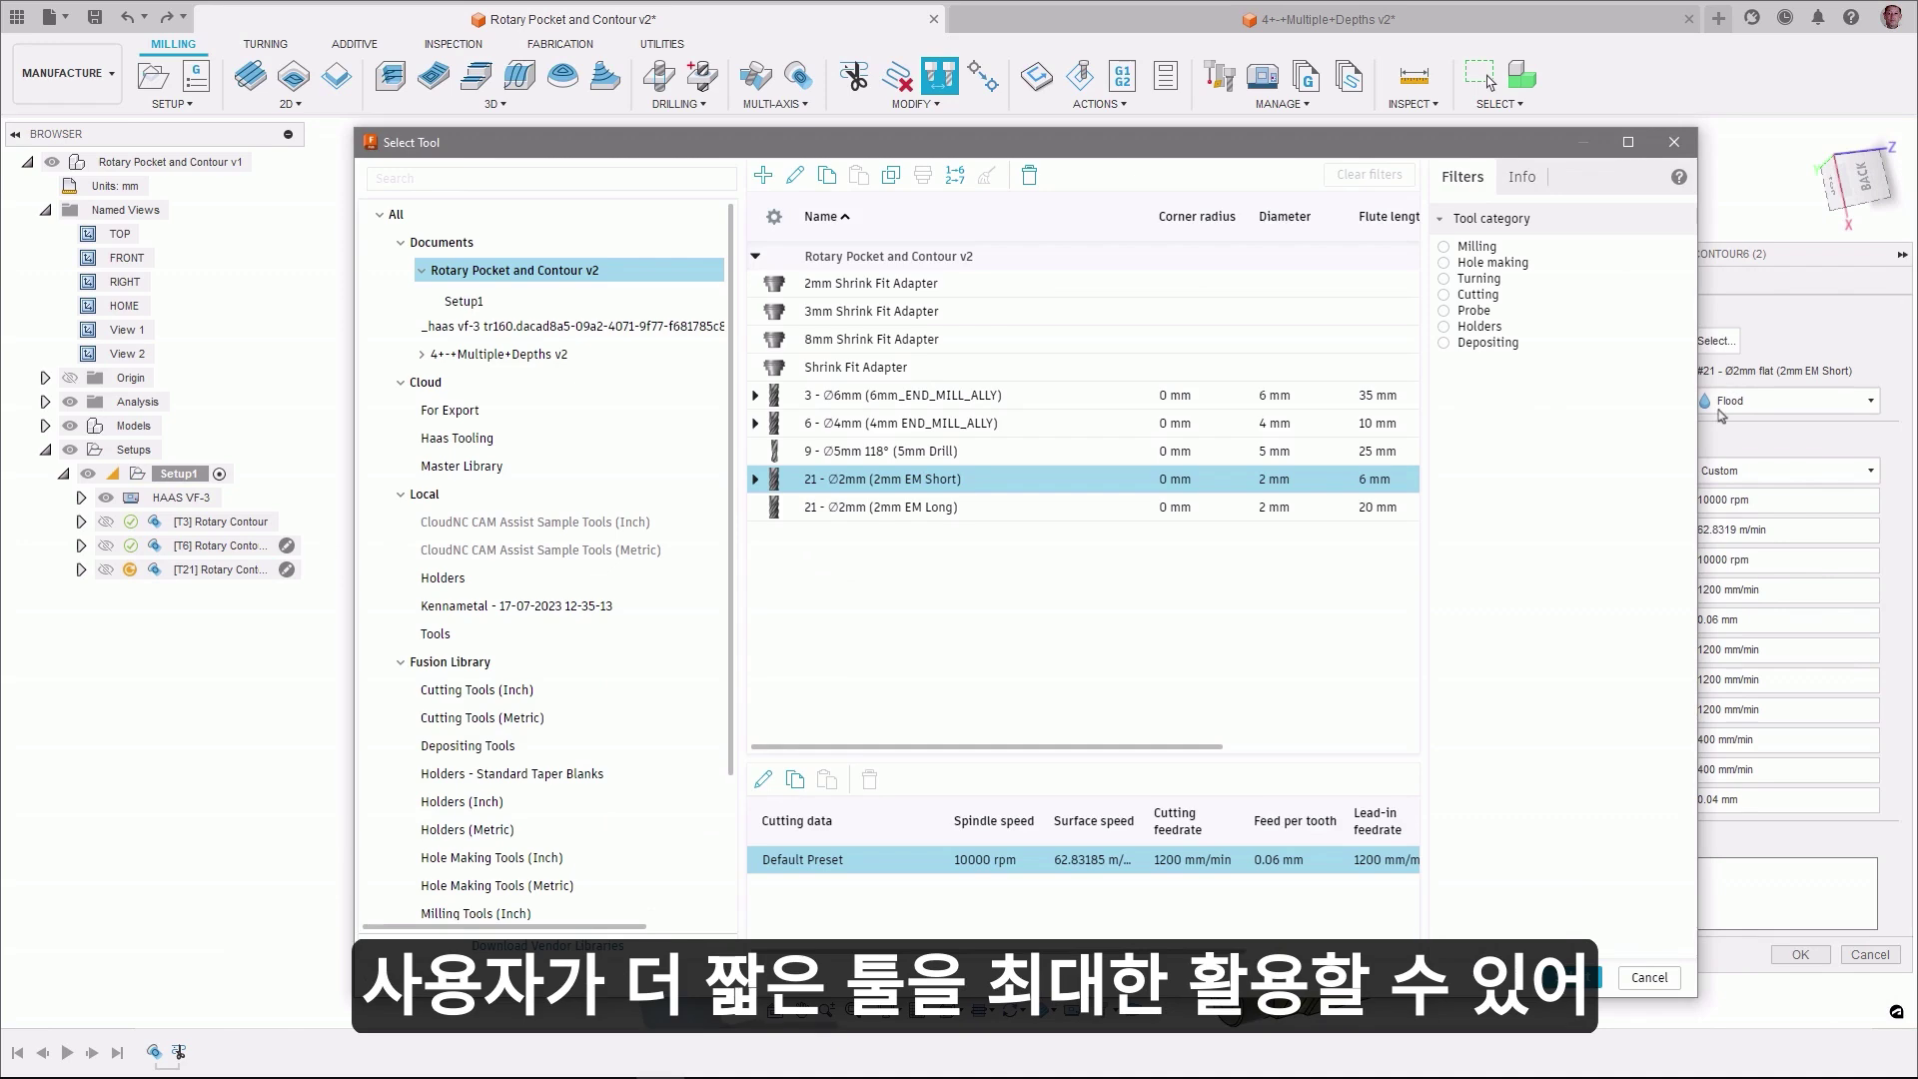
click(871, 509)
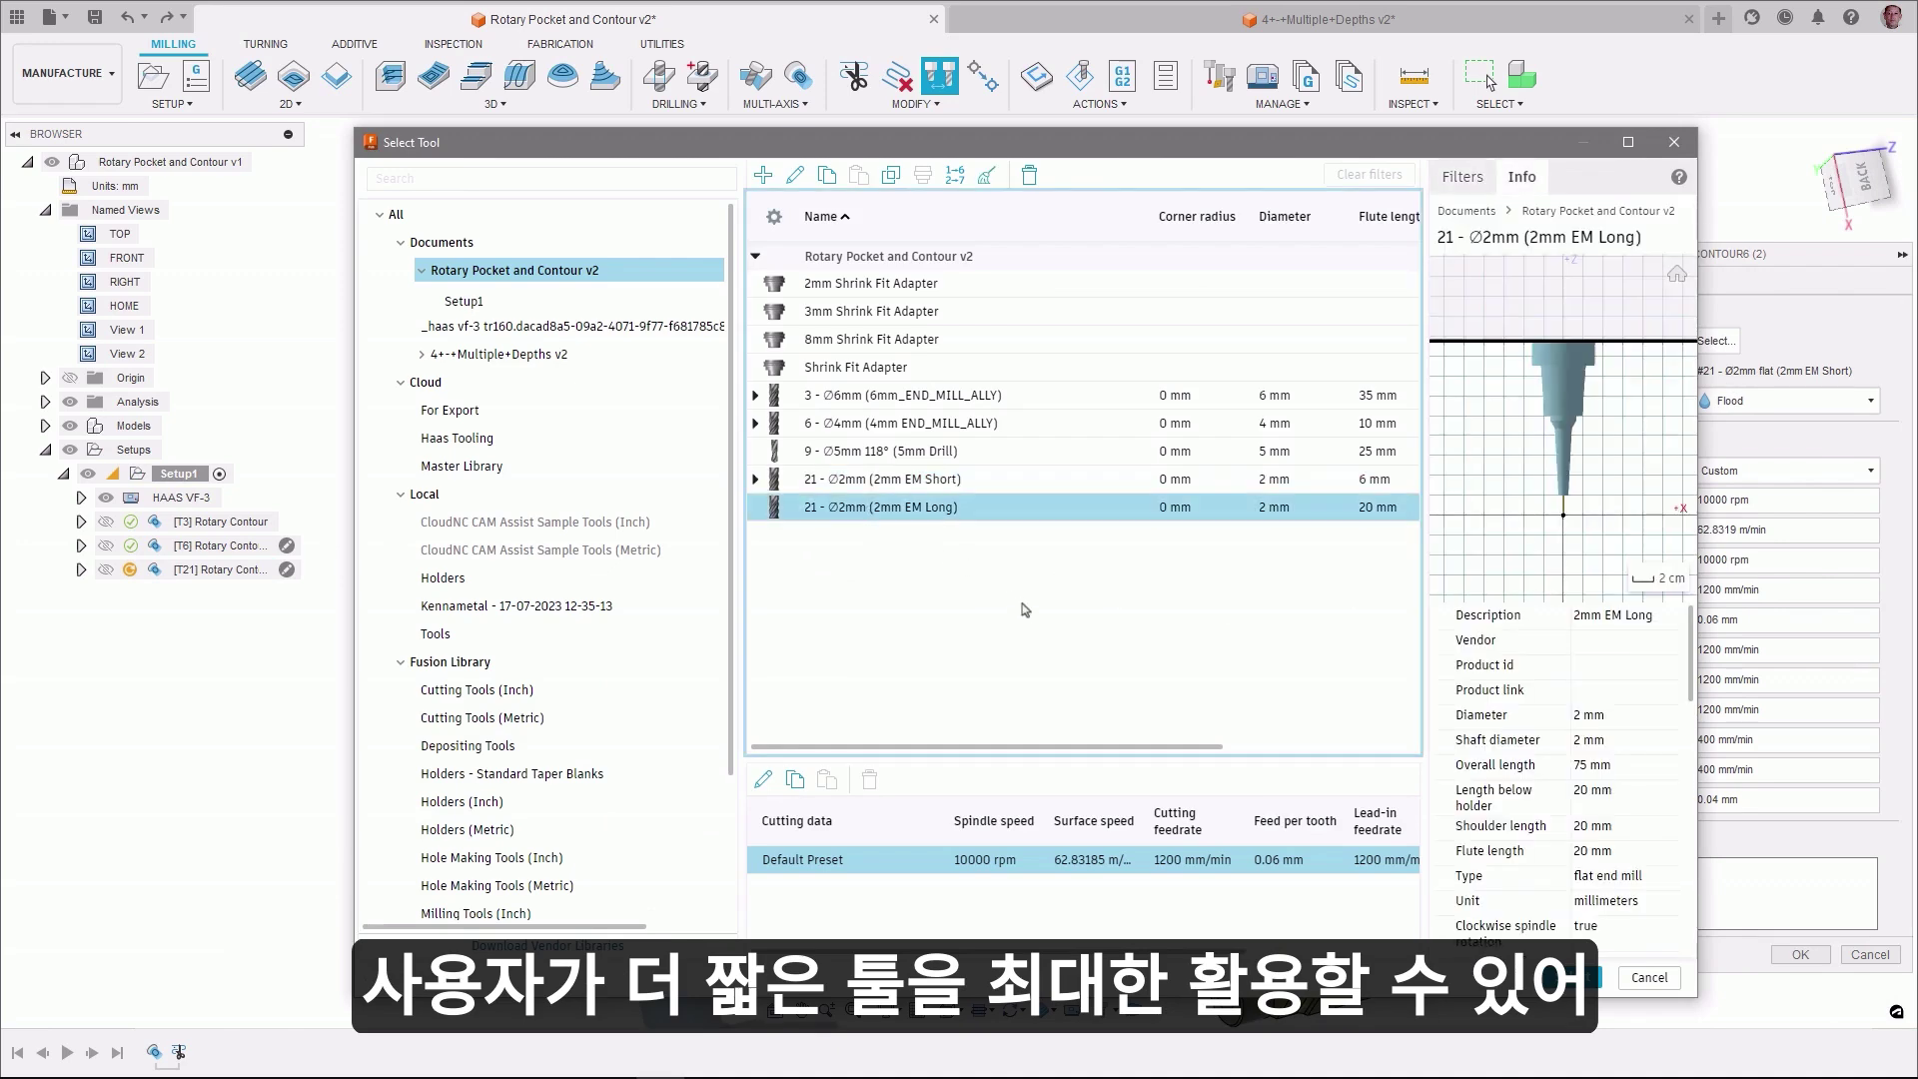
click(1570, 982)
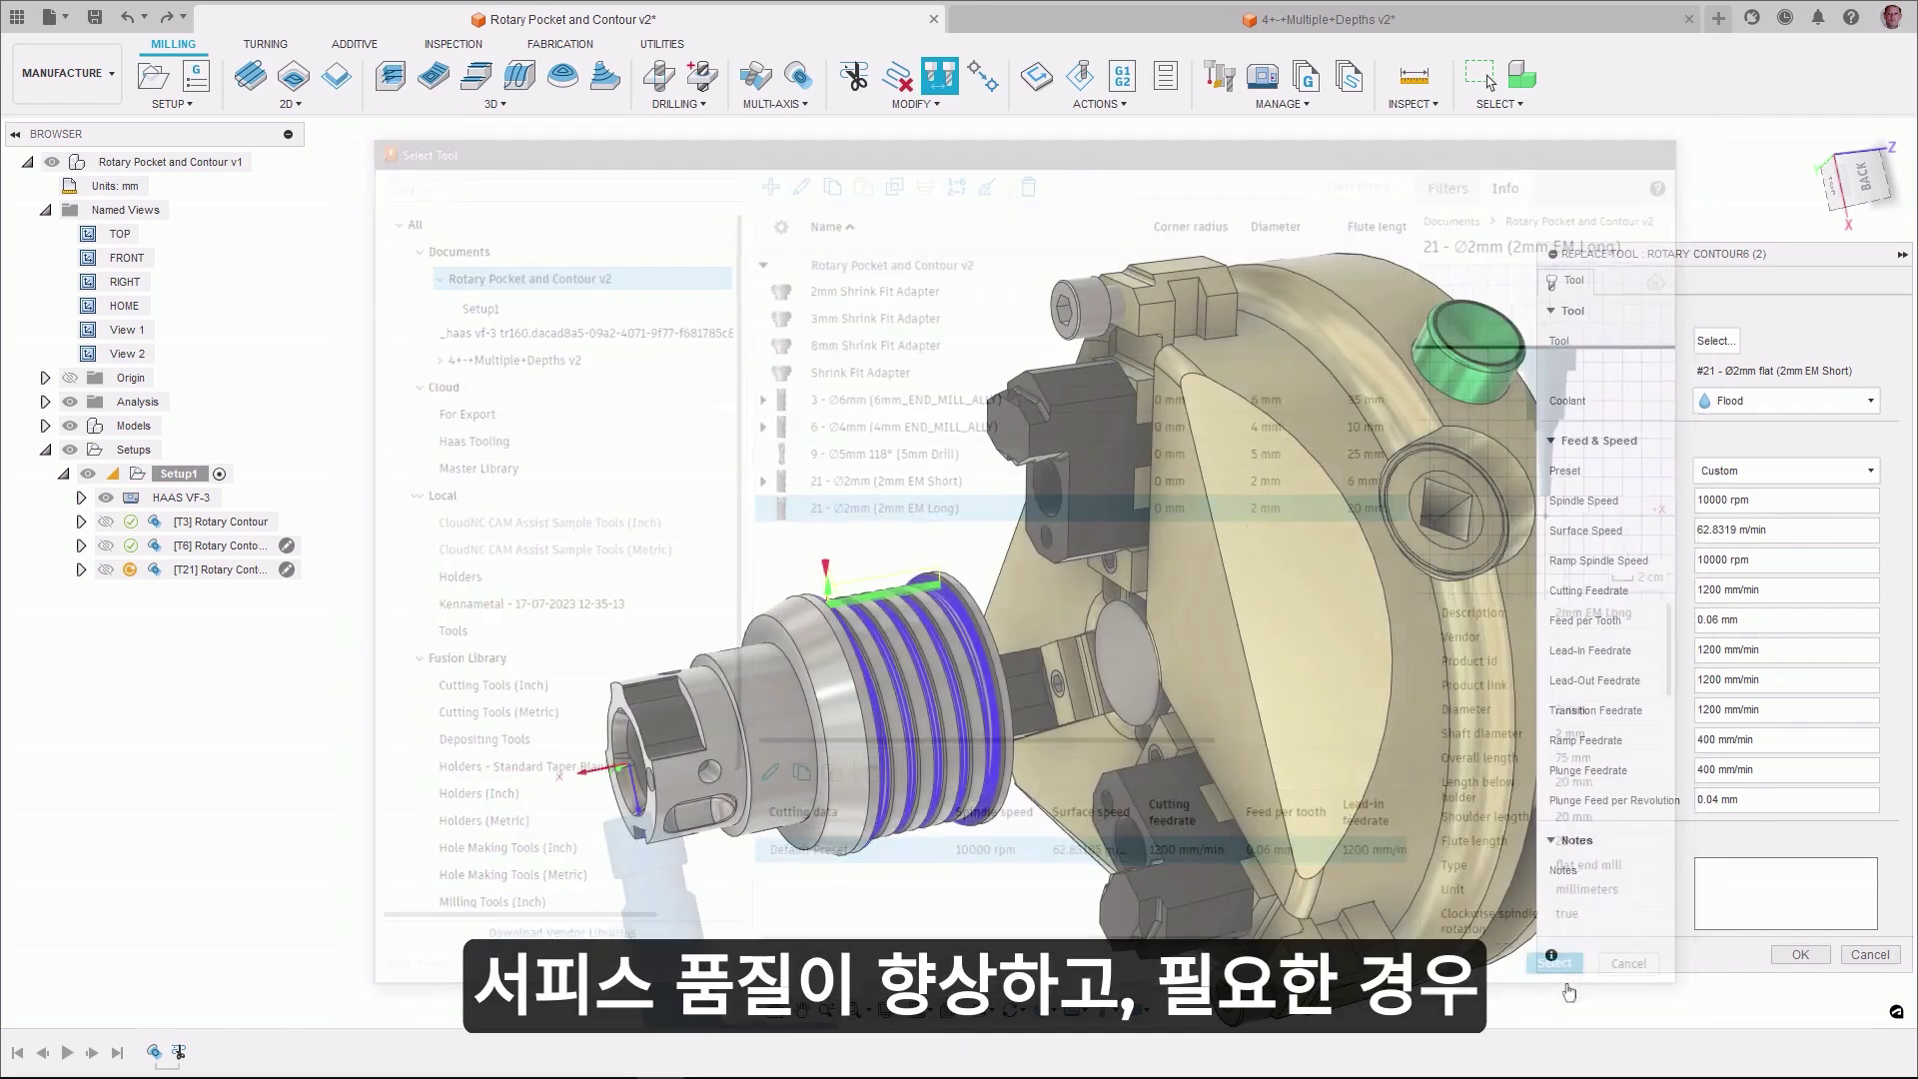
click(1786, 957)
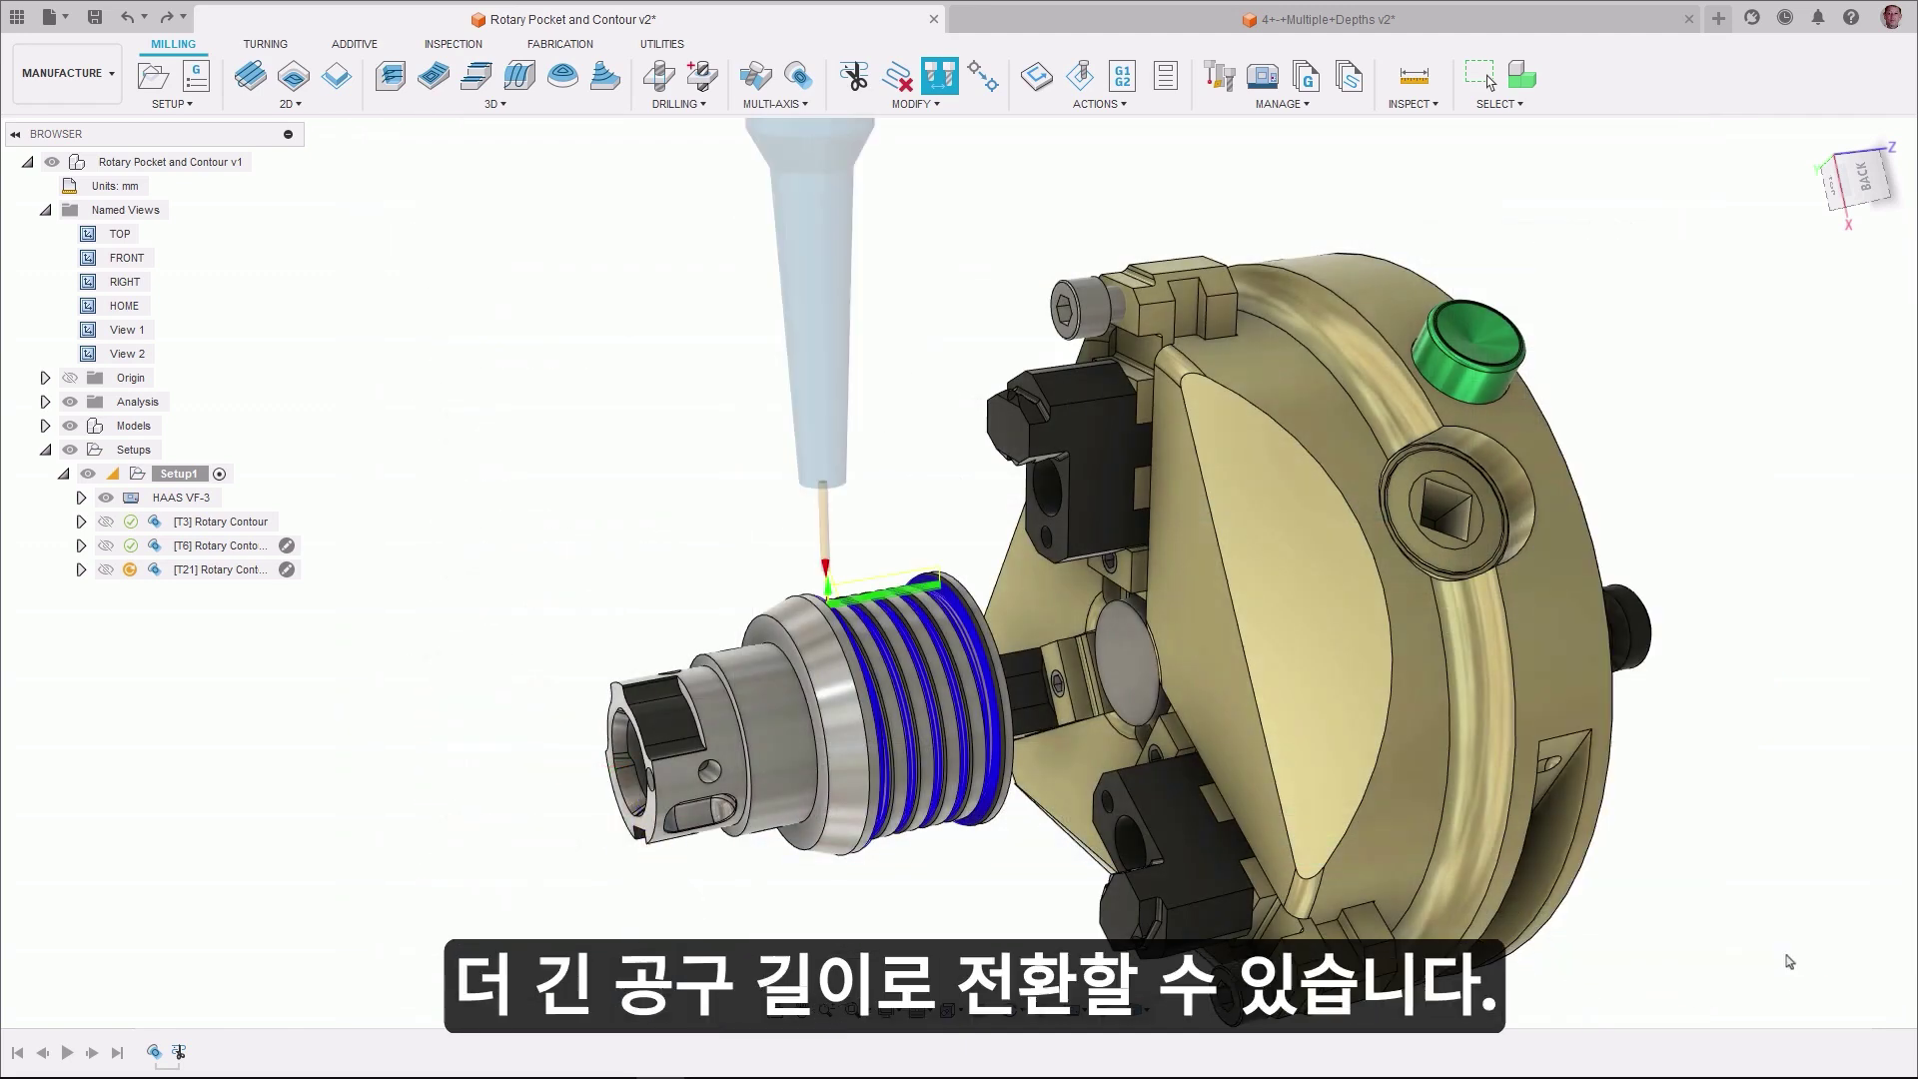